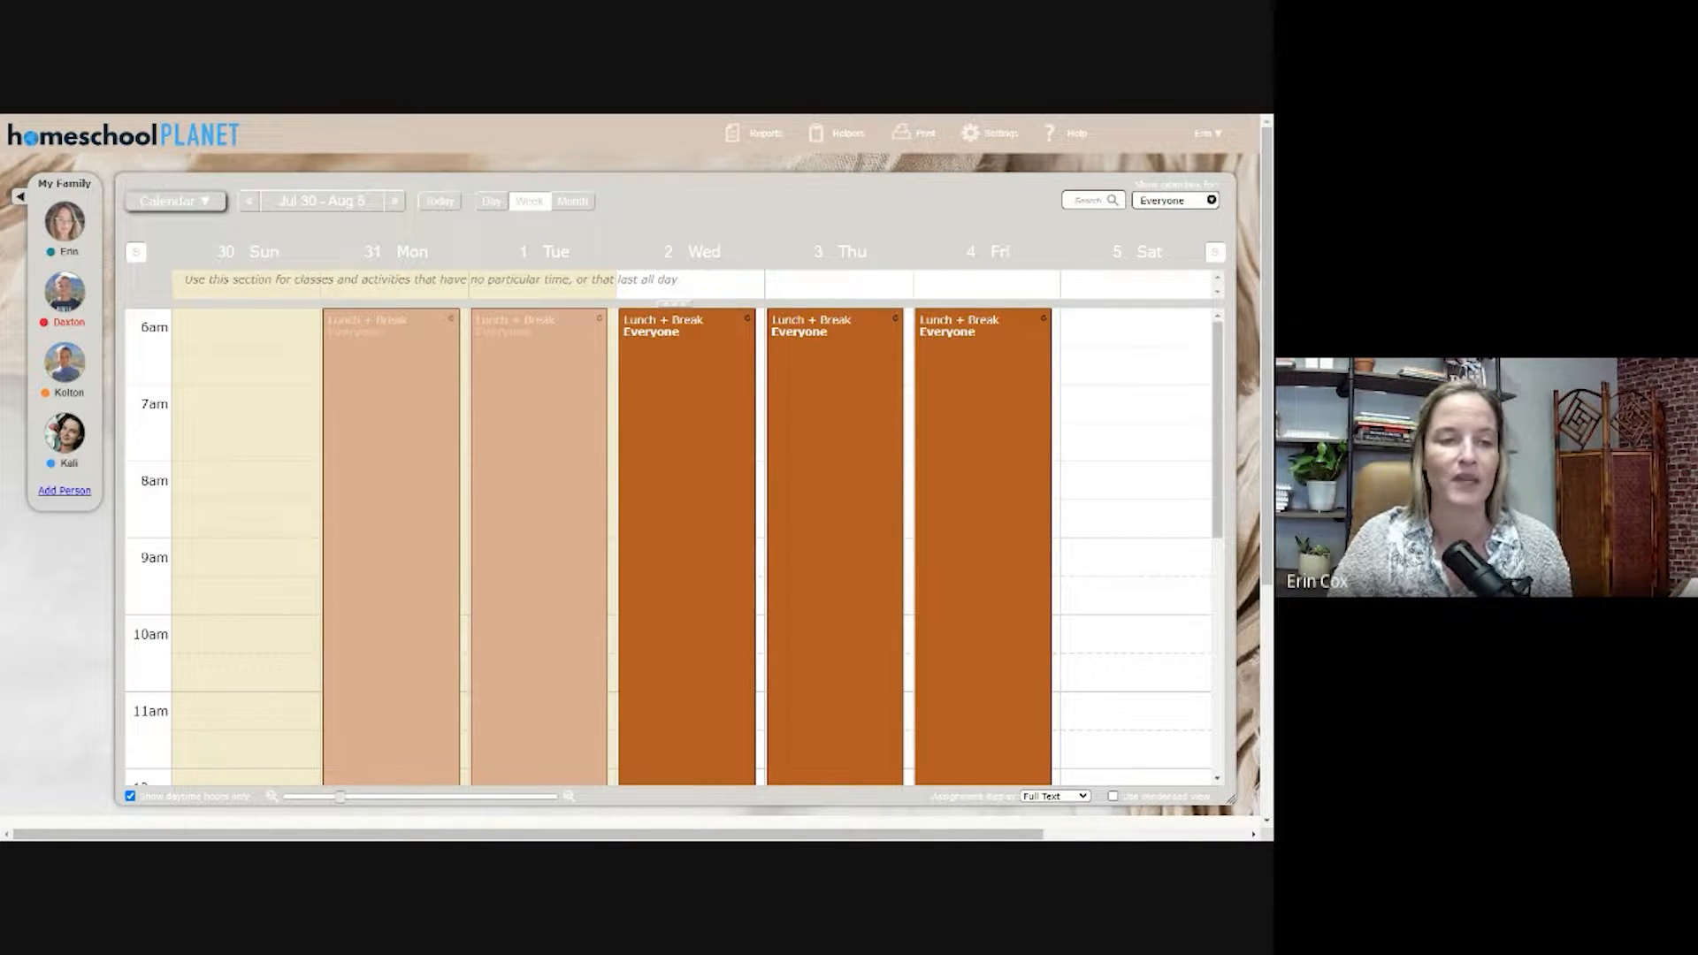
pyautogui.click(68, 323)
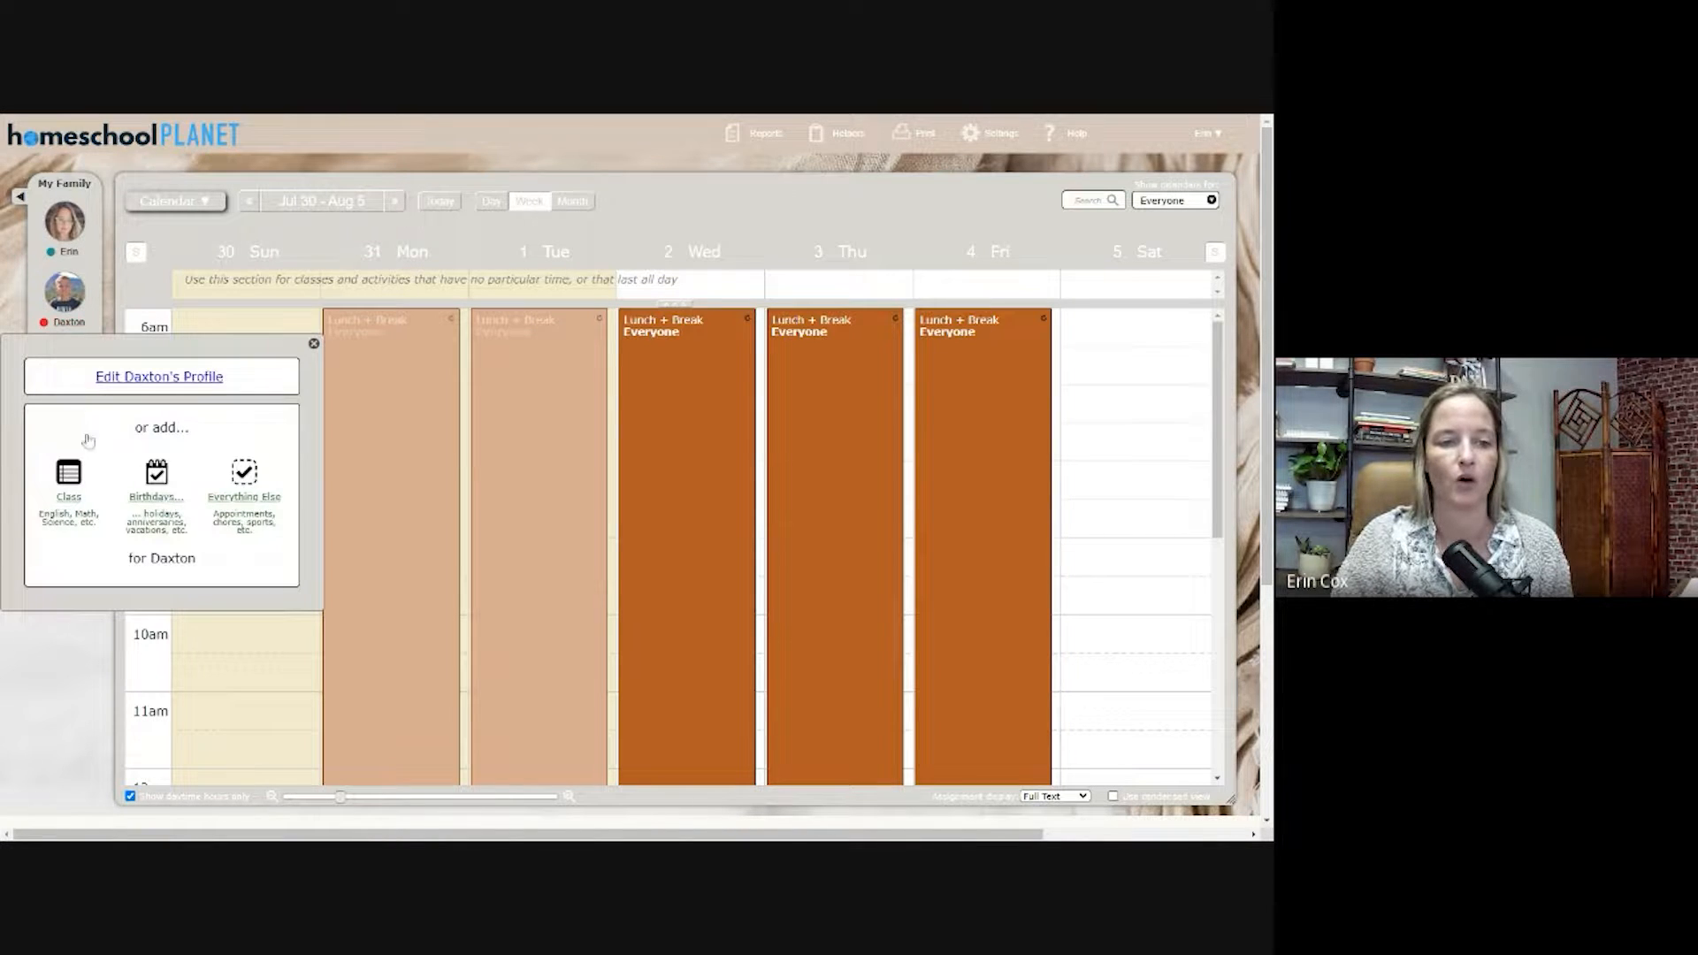
pyautogui.click(314, 343)
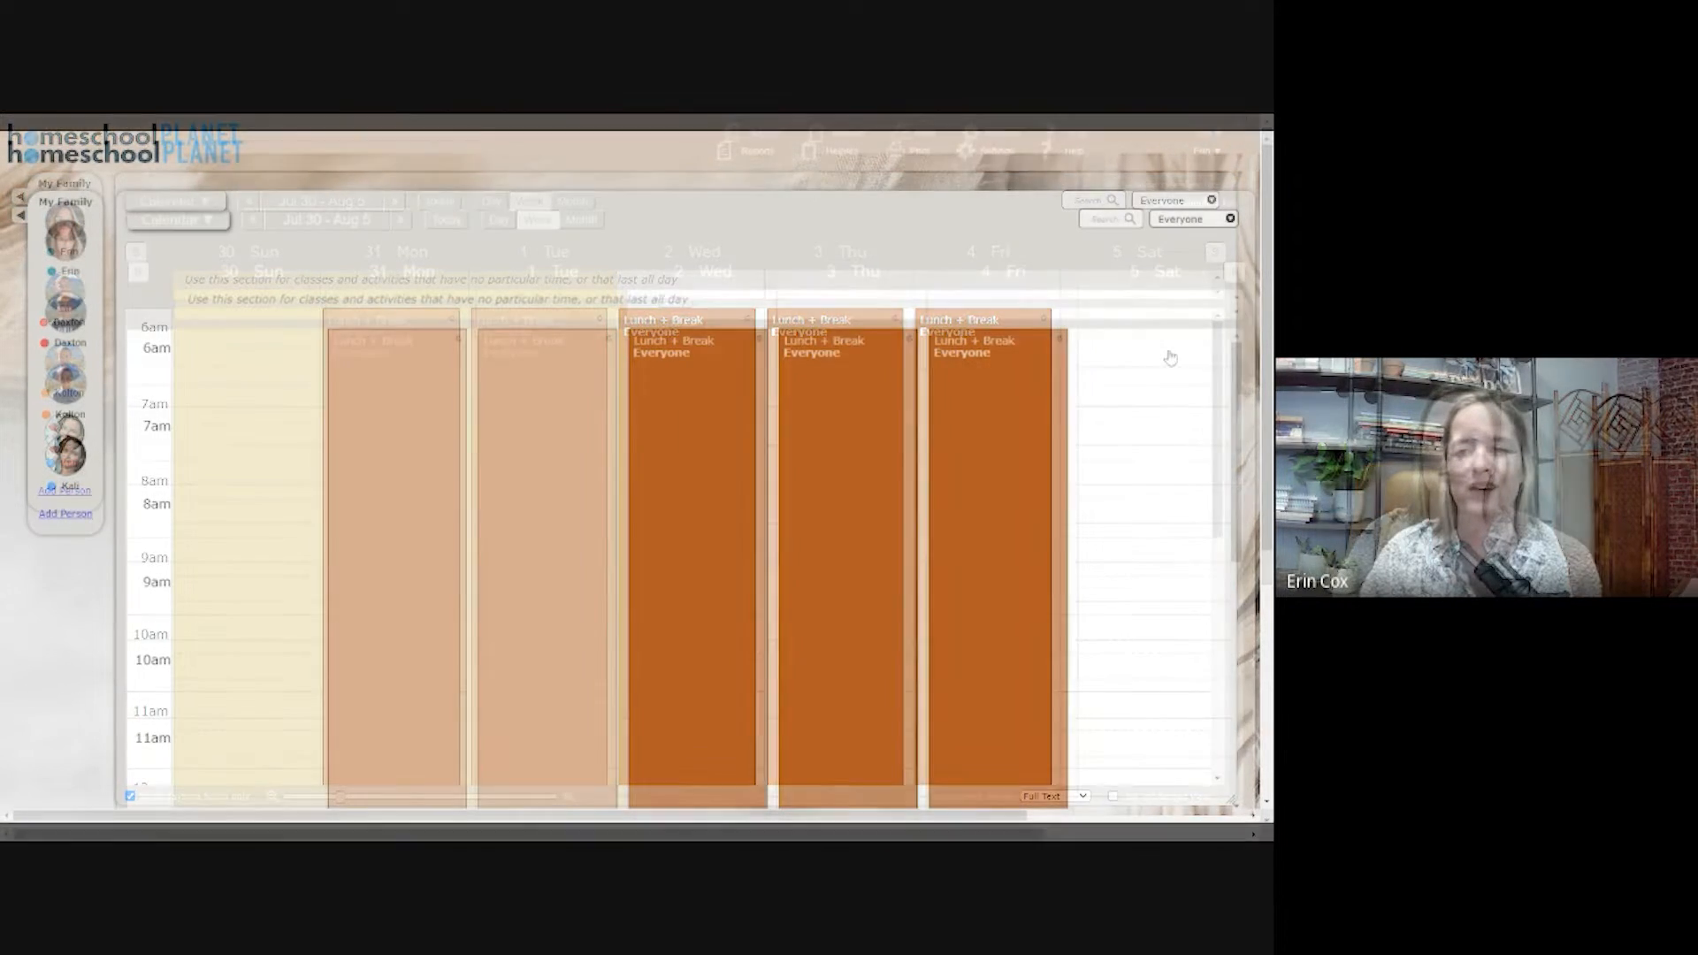
# Set the first day of the 2023 - 2024 school year to 9/5/2023 in the school year settings and save
pyautogui.moveTo(991, 150)
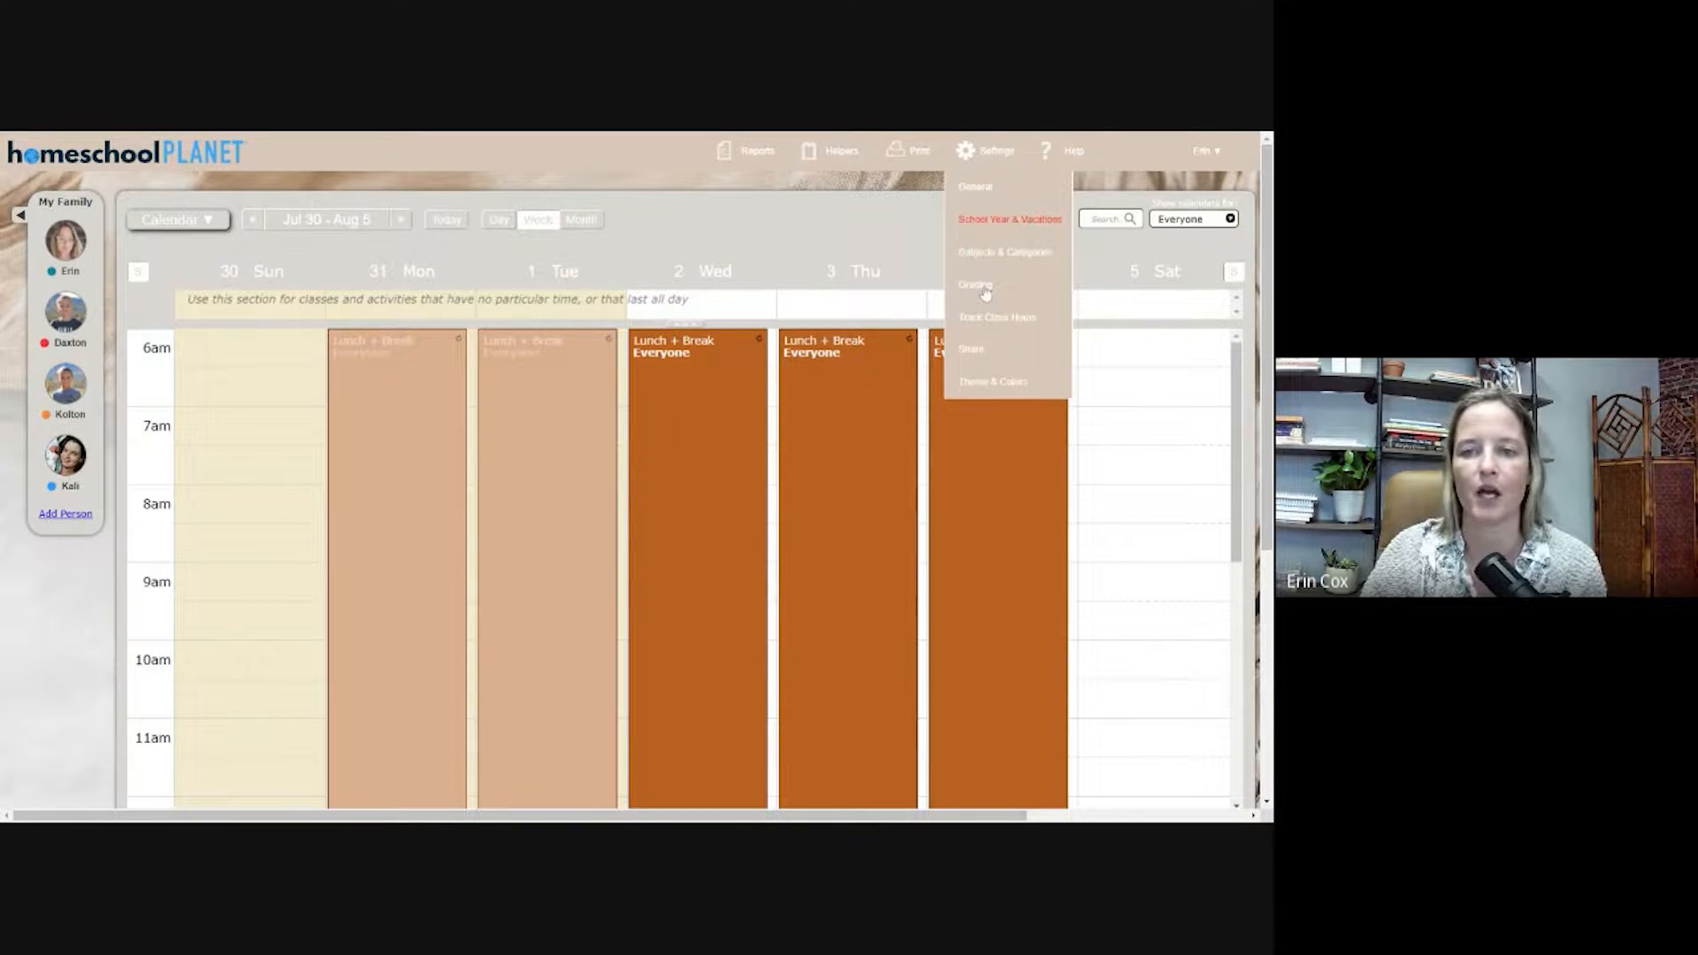
pyautogui.click(1009, 219)
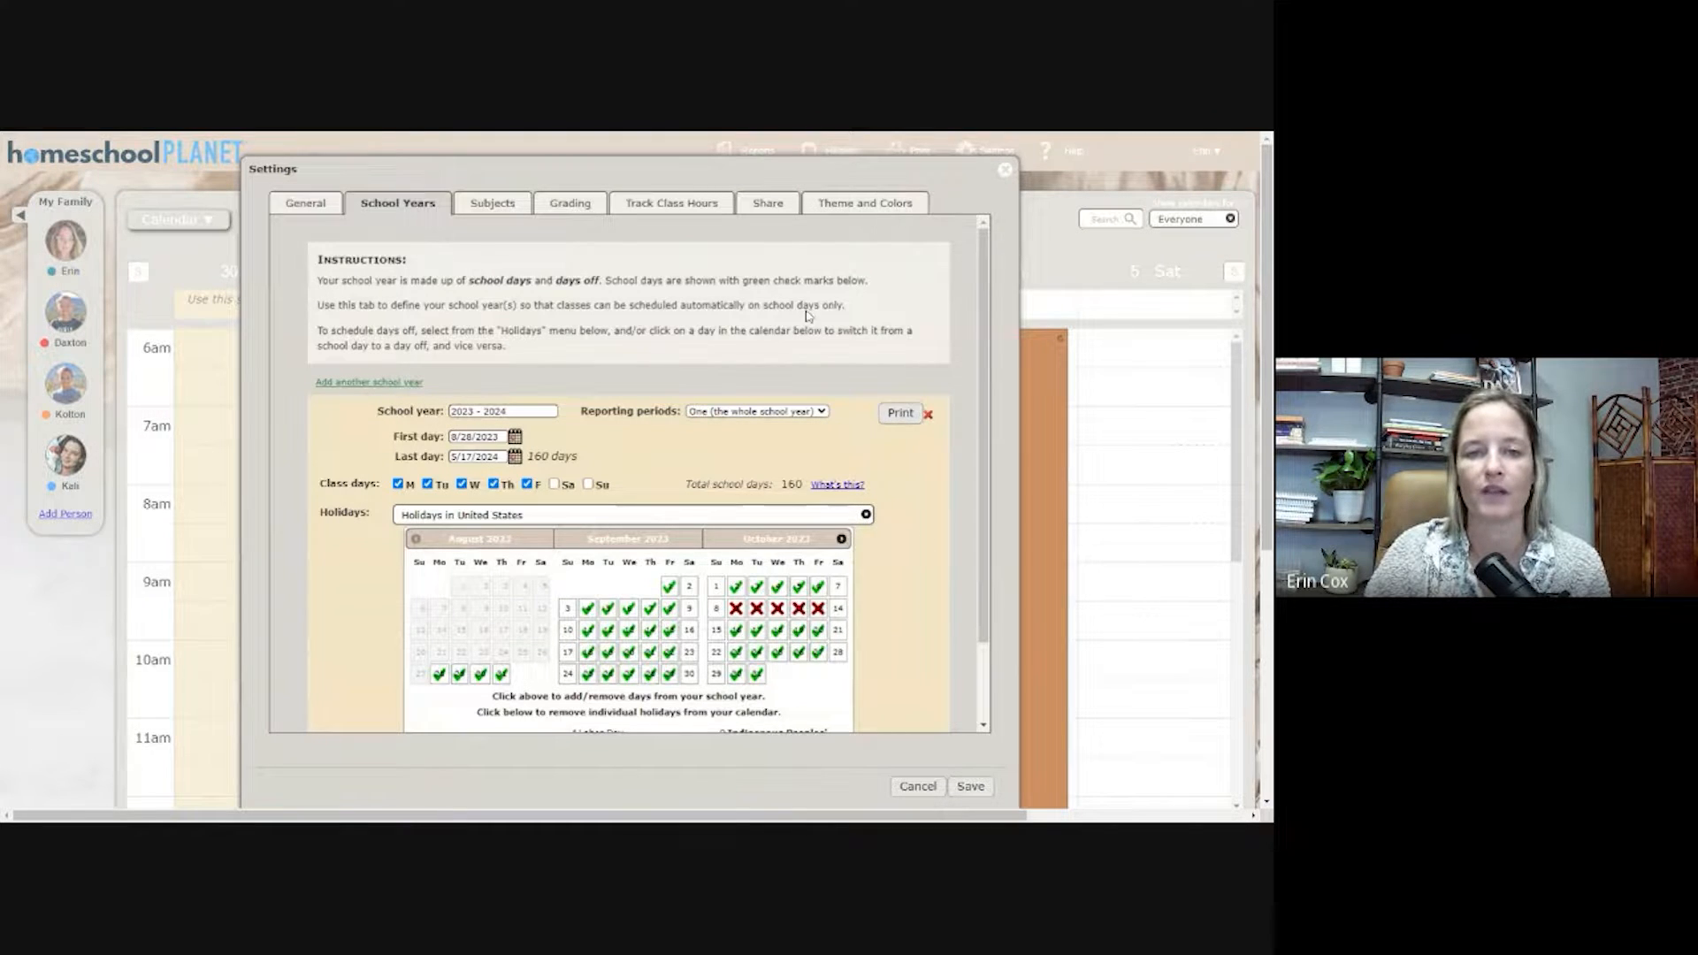
pyautogui.moveTo(802, 243); pyautogui.dragTo(831, 236)
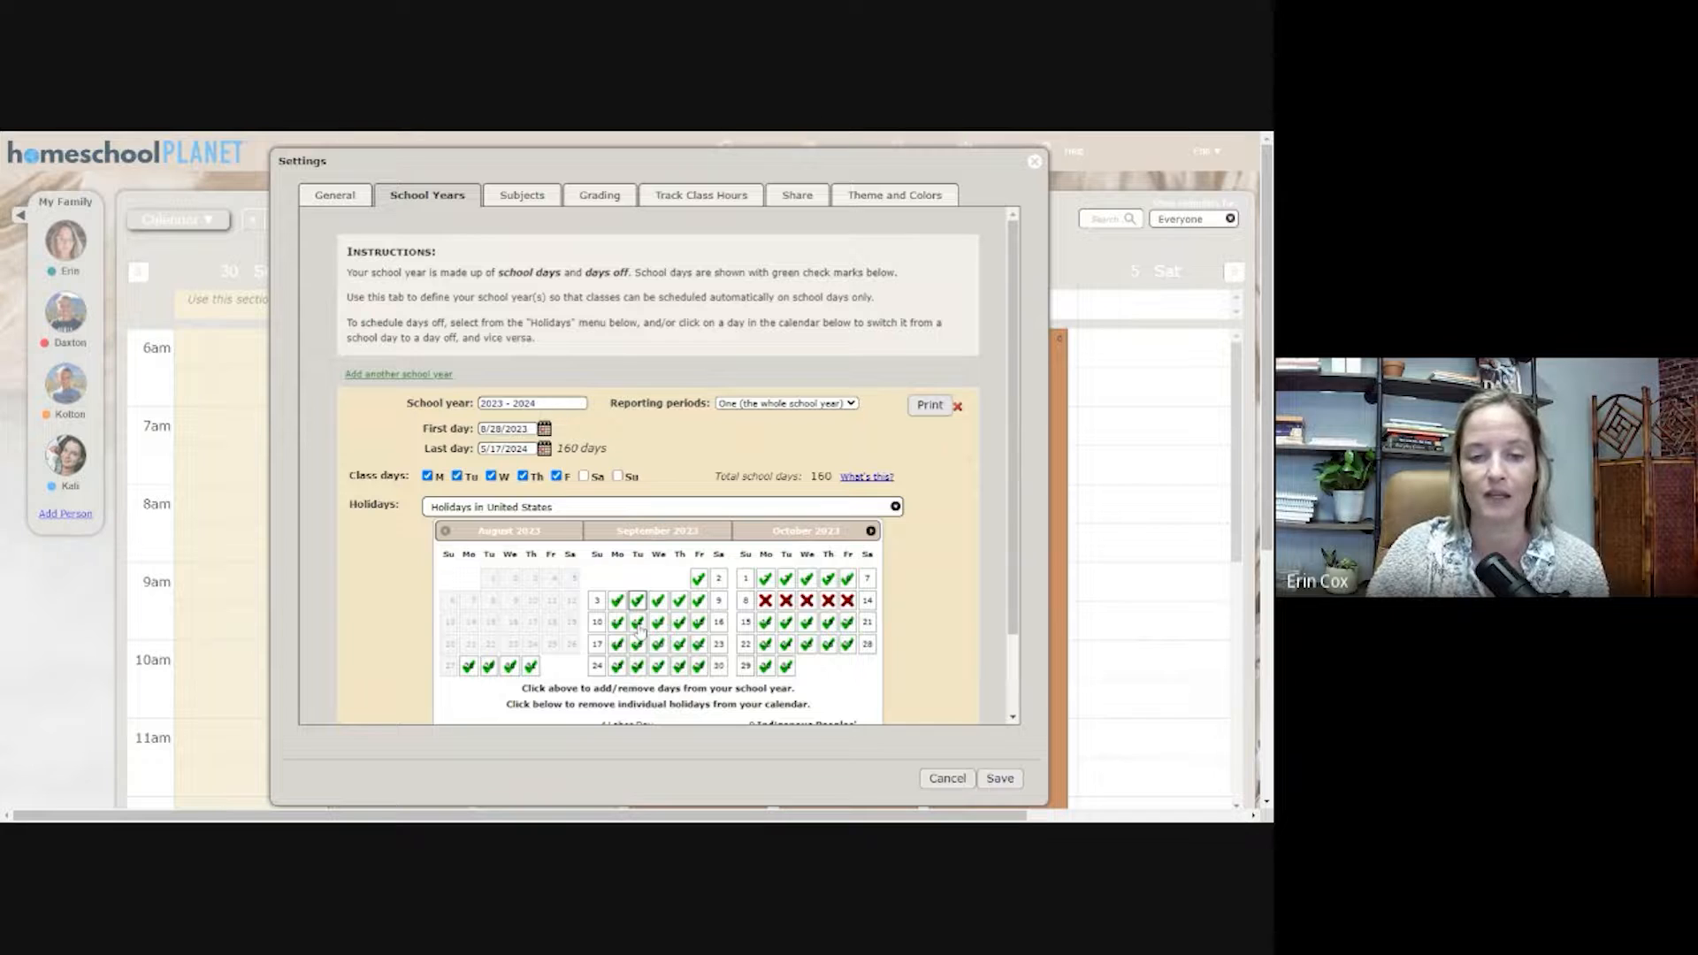
pyautogui.click(545, 430)
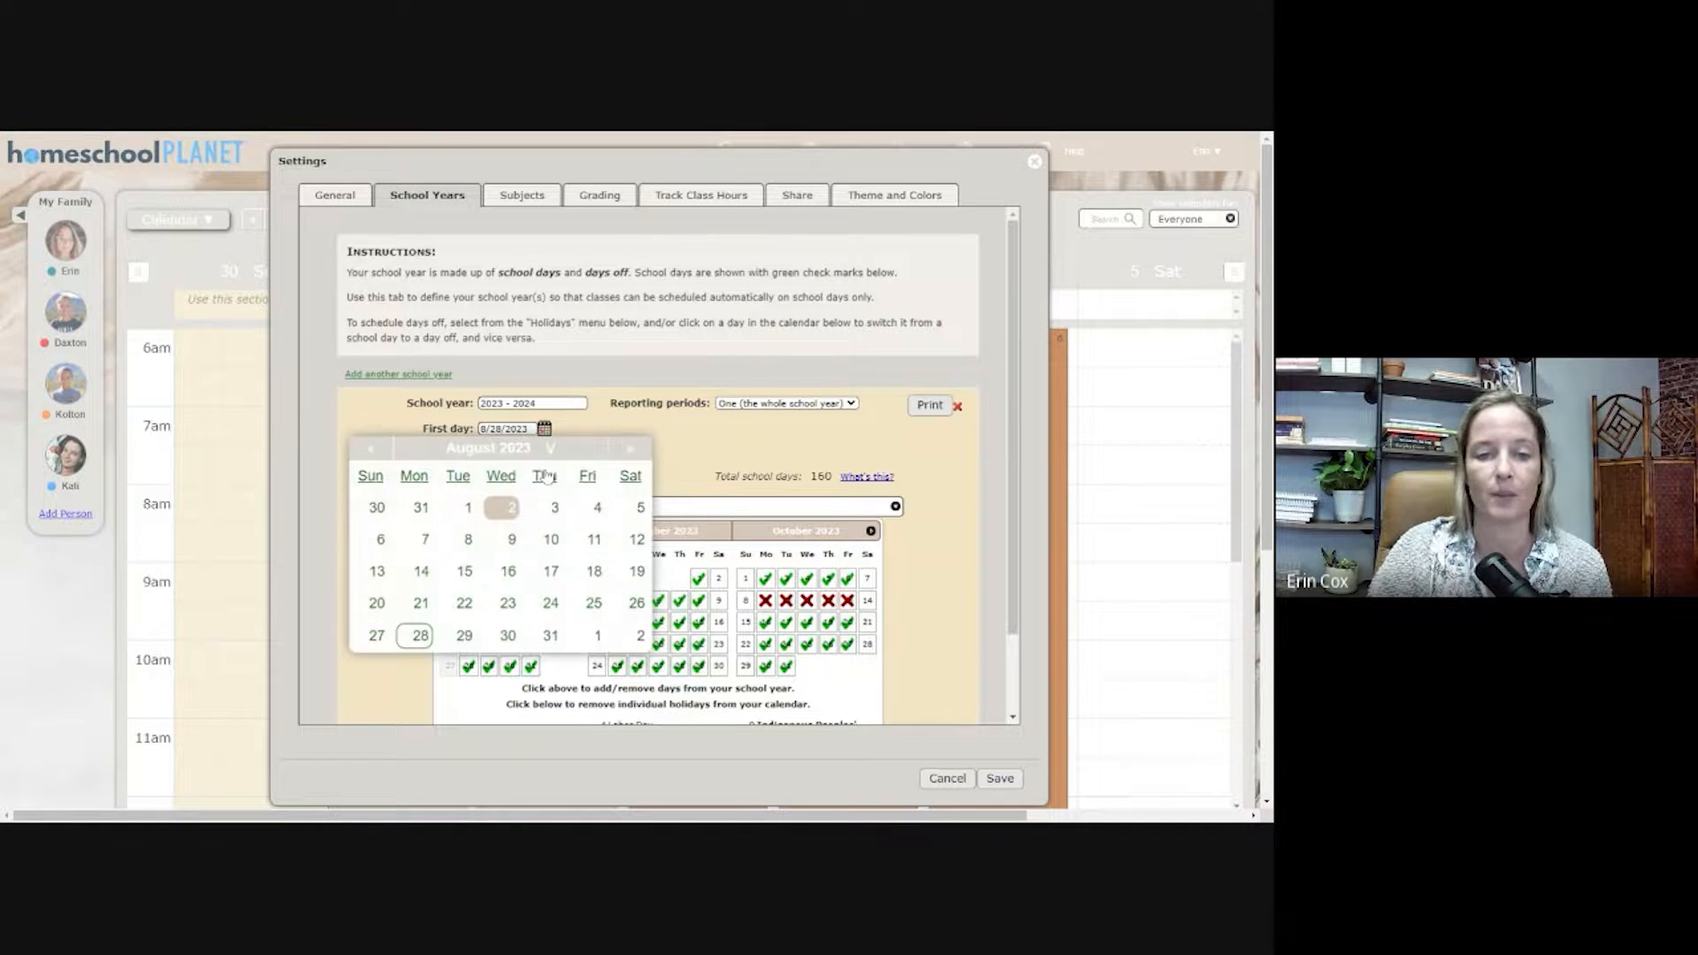
pyautogui.click(630, 450)
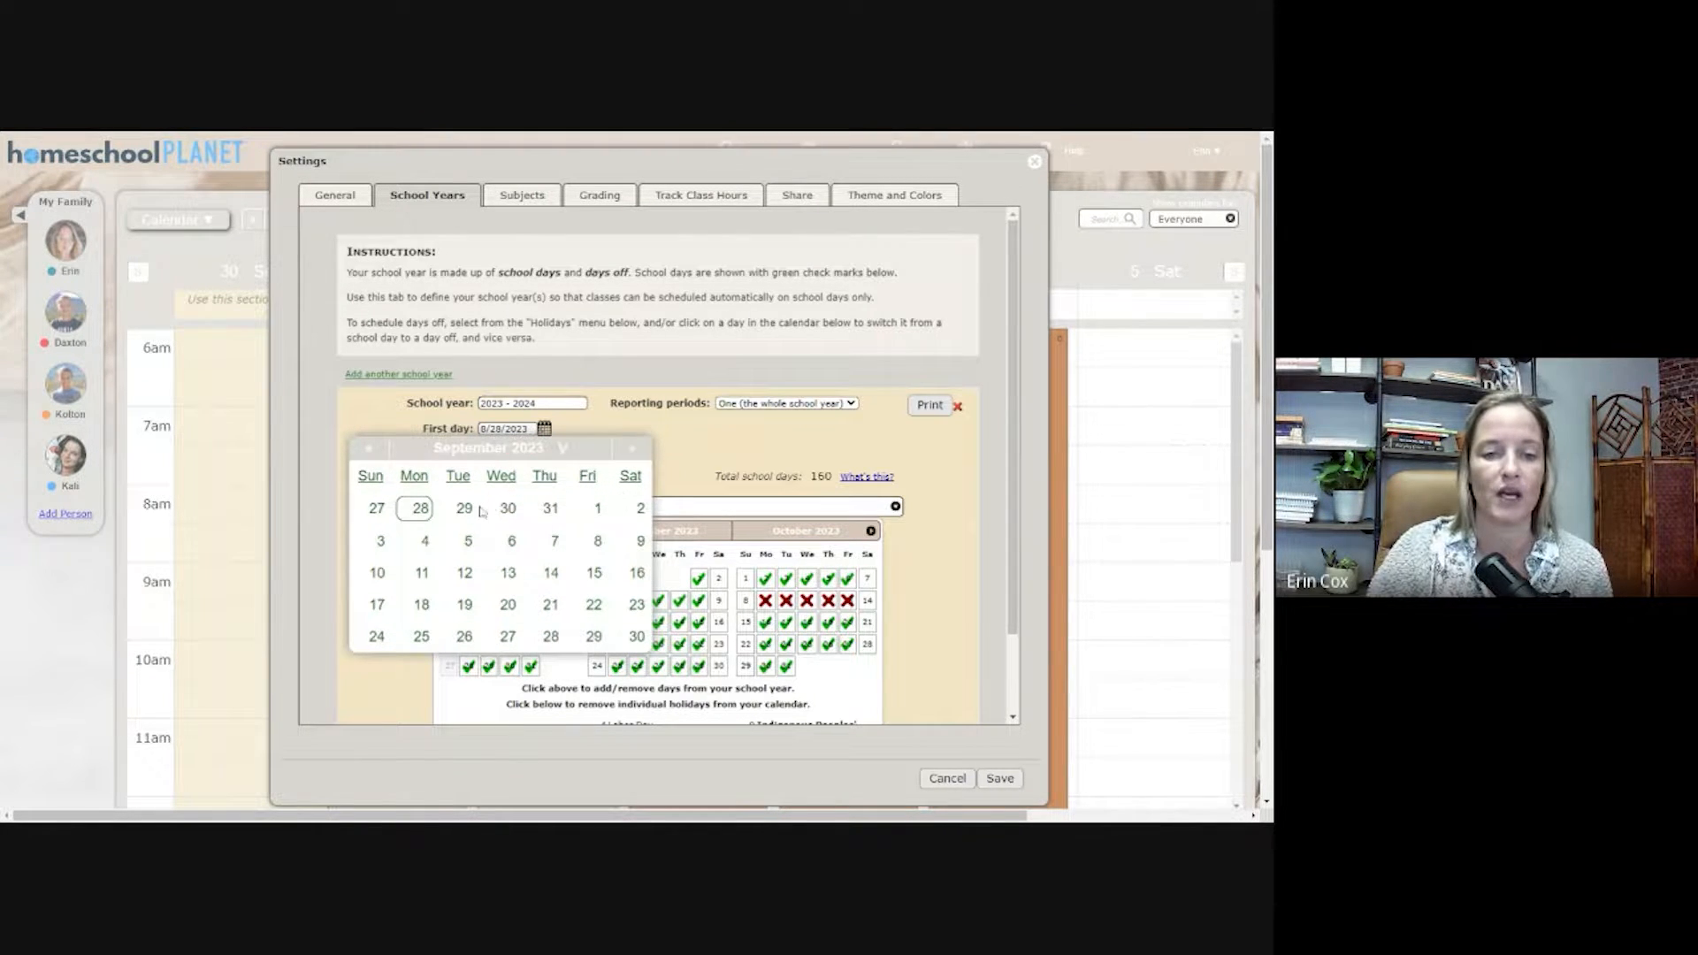
pyautogui.click(468, 540)
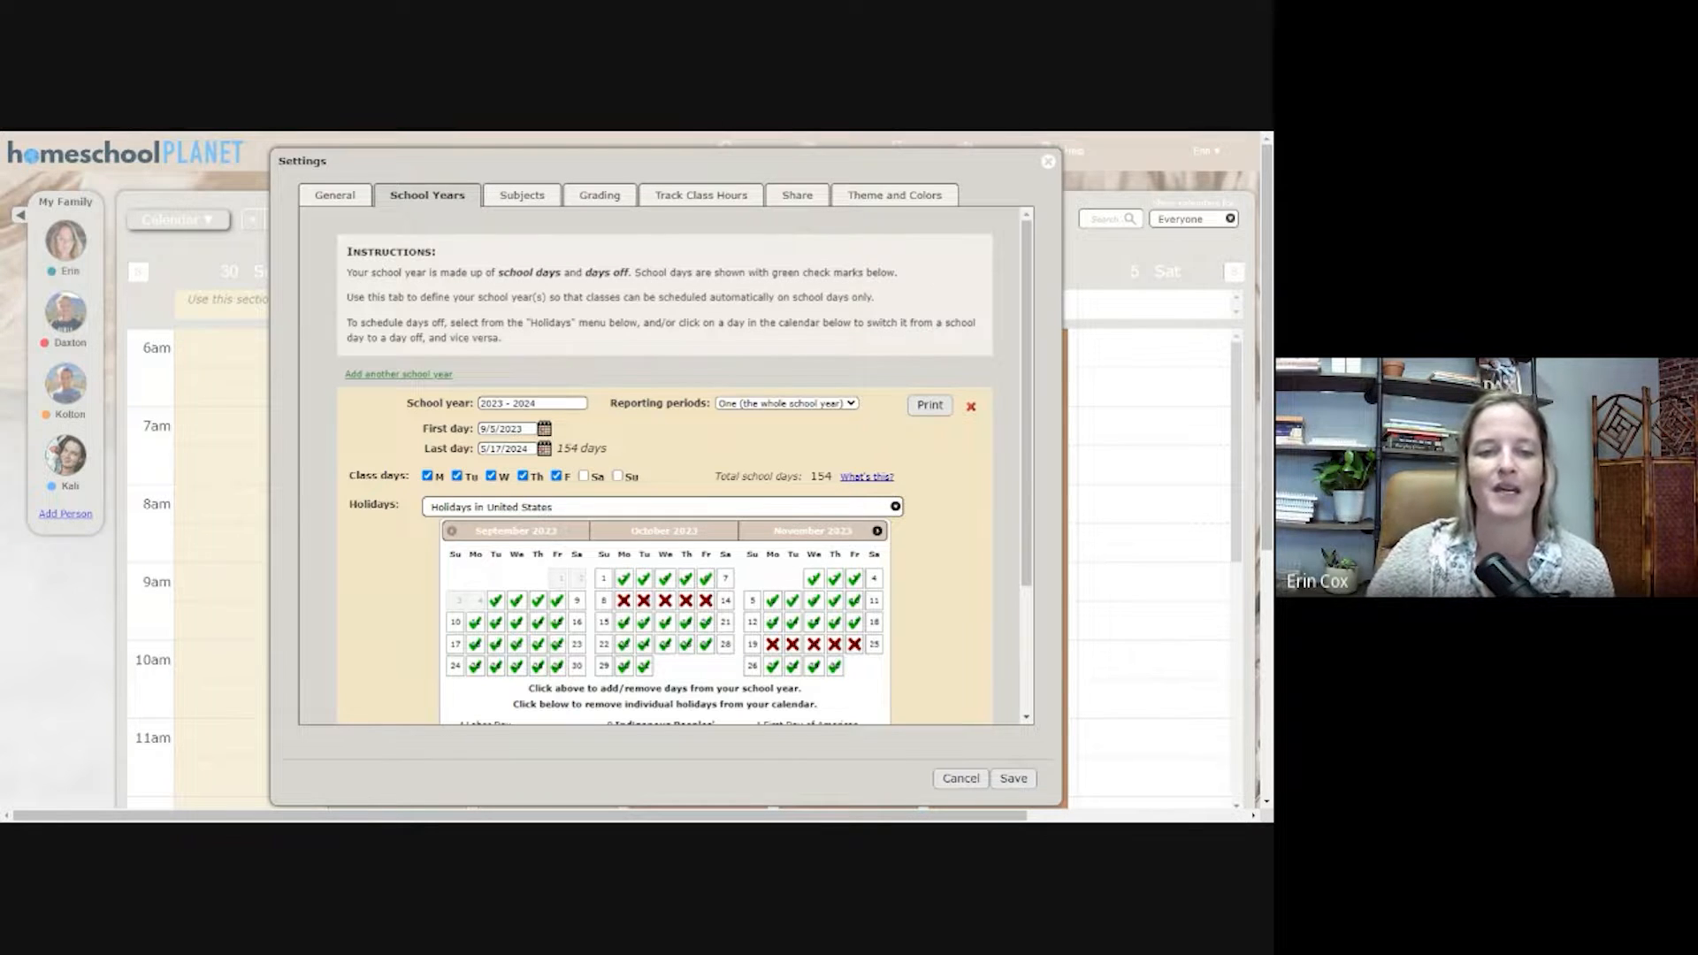
pyautogui.click(1013, 778)
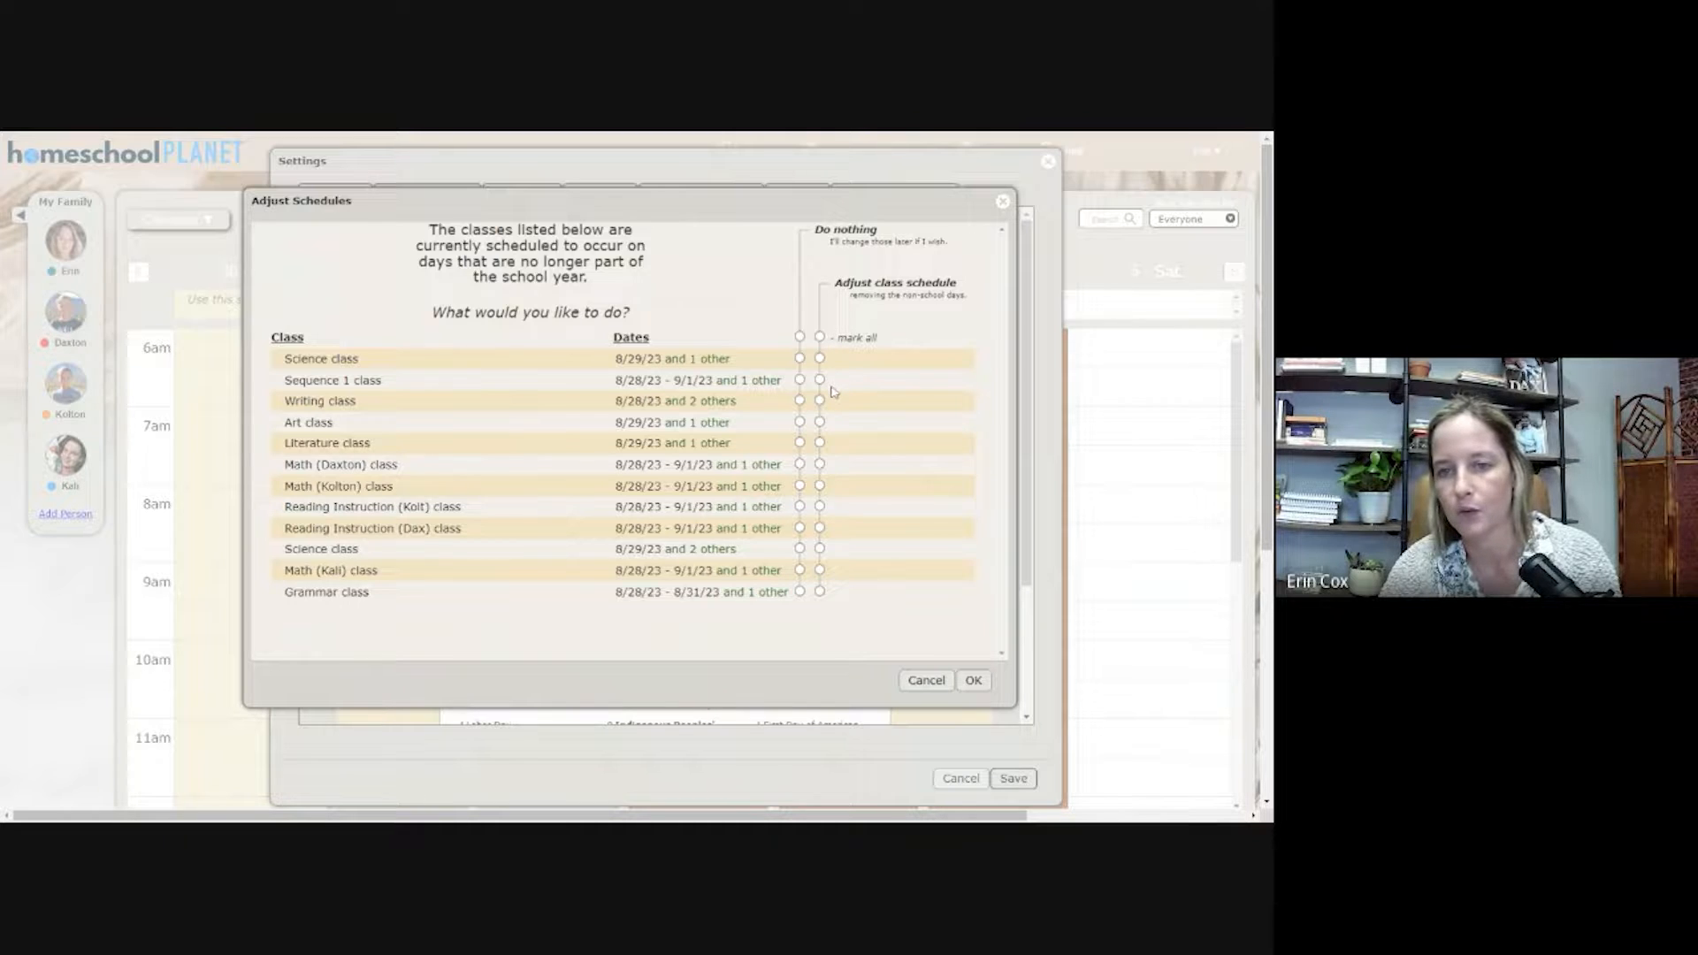
# Adjust the schedules of all affected classes and carry all their assignments forward to the nearest class day, shifting the schedule
pyautogui.click(820, 337)
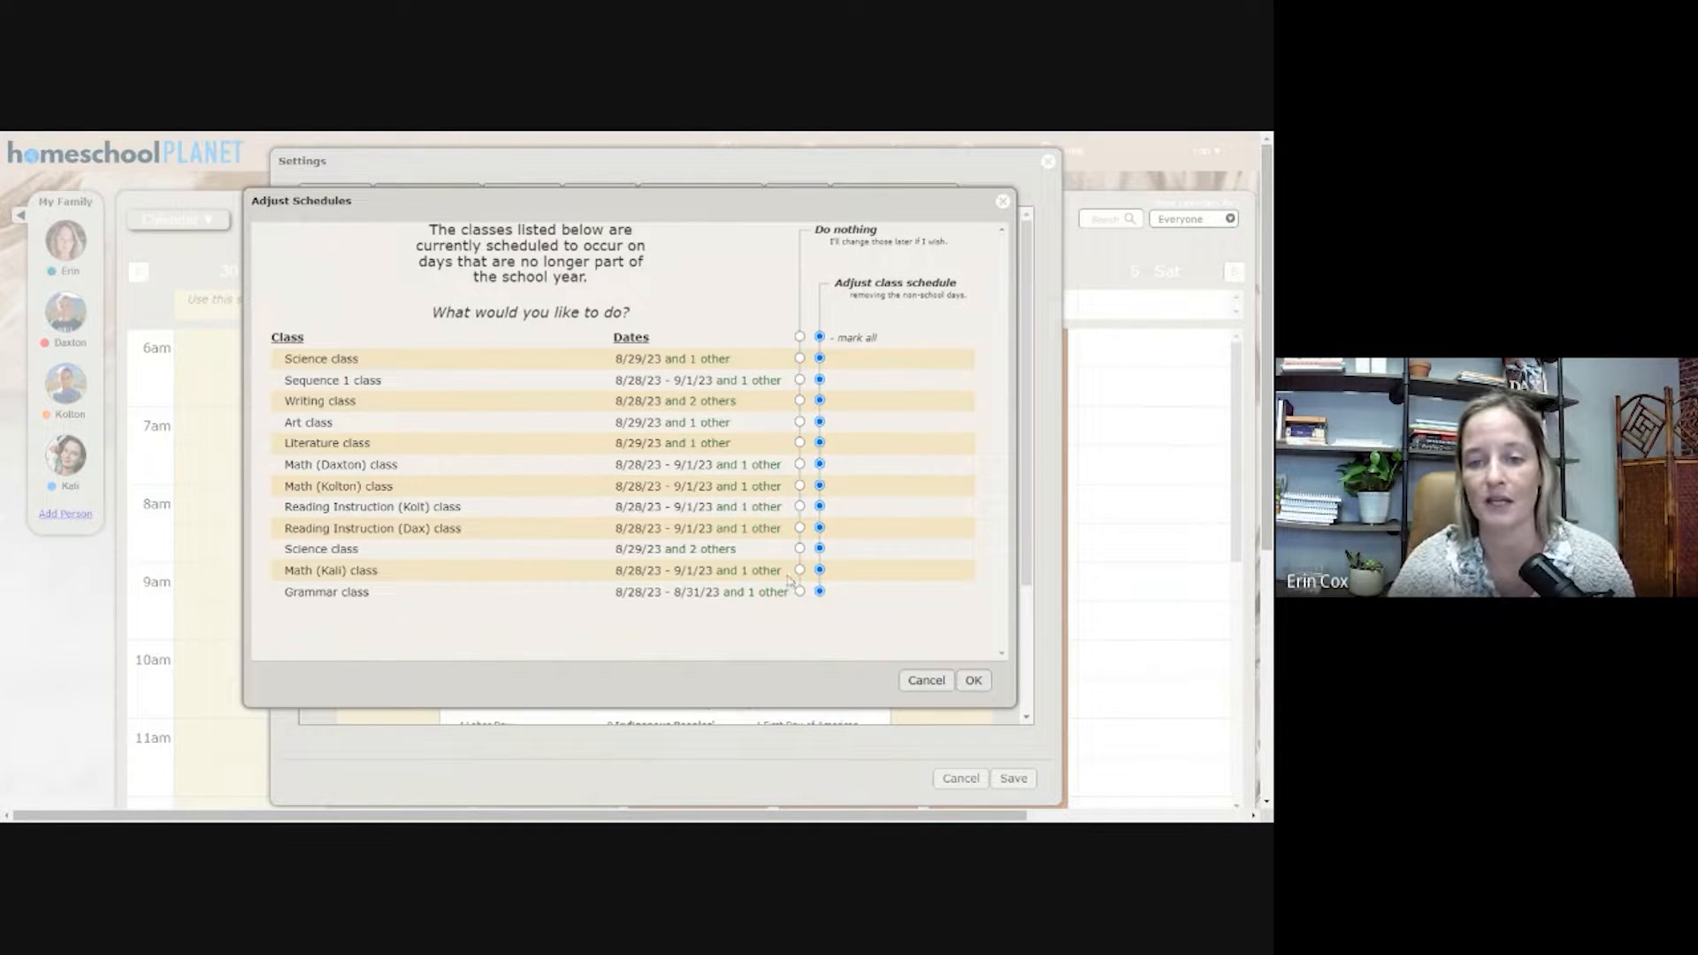
pyautogui.click(973, 680)
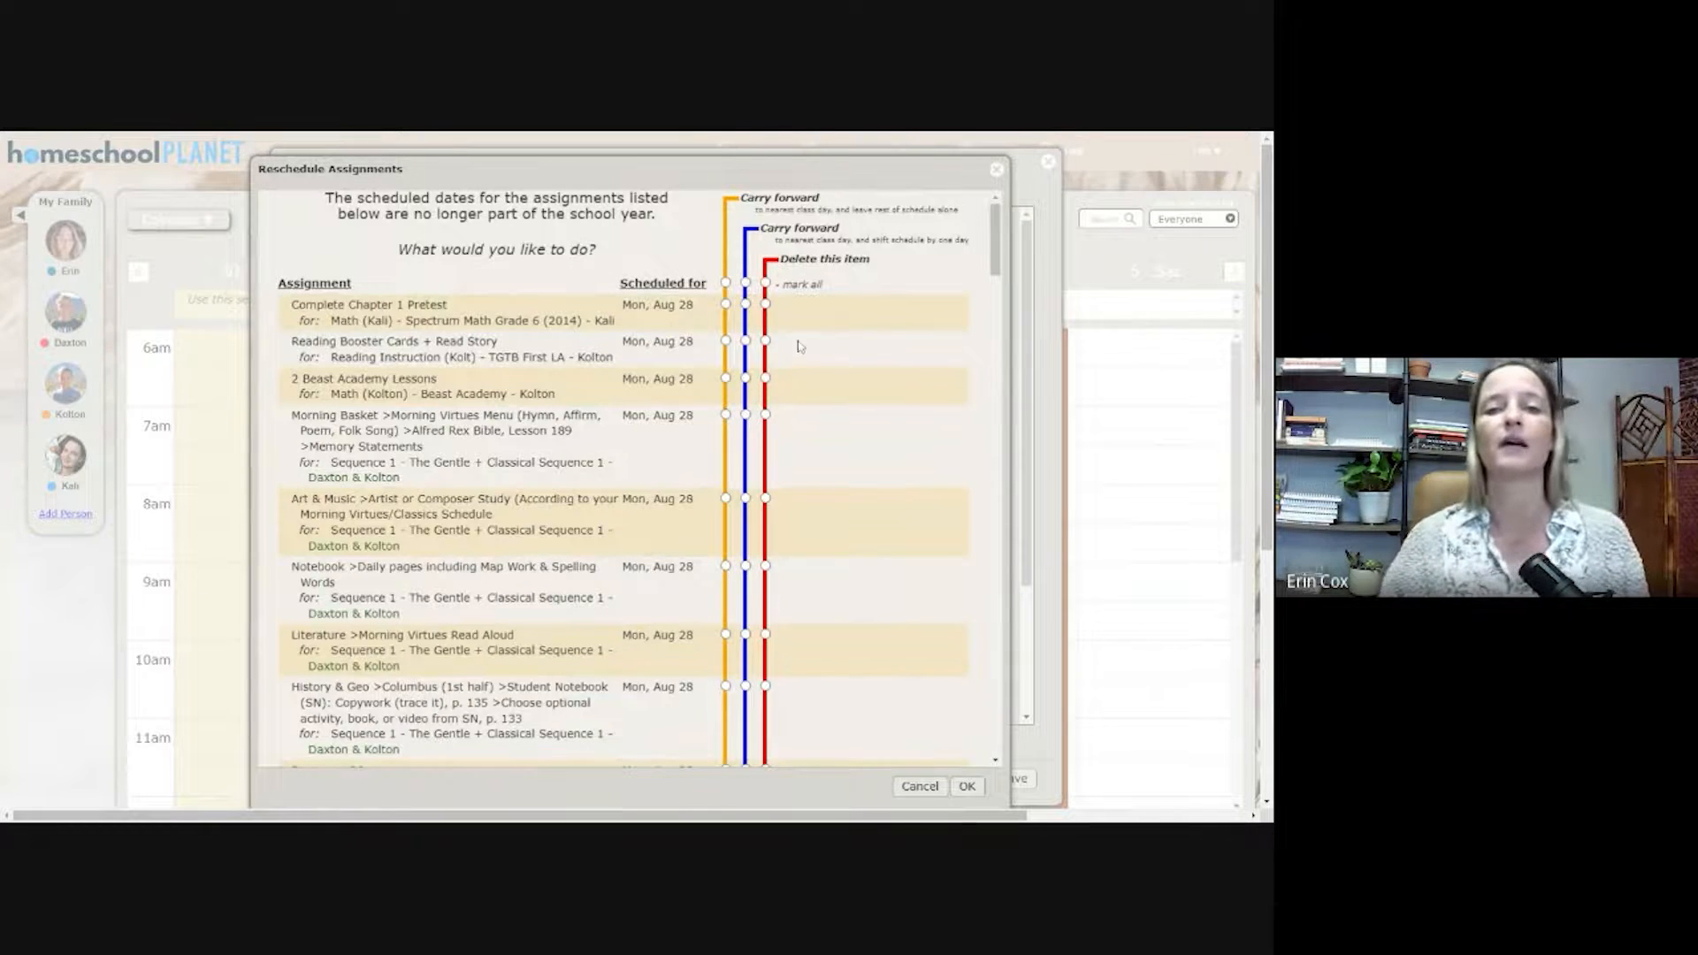
pyautogui.scroll(-1, 543, 563)
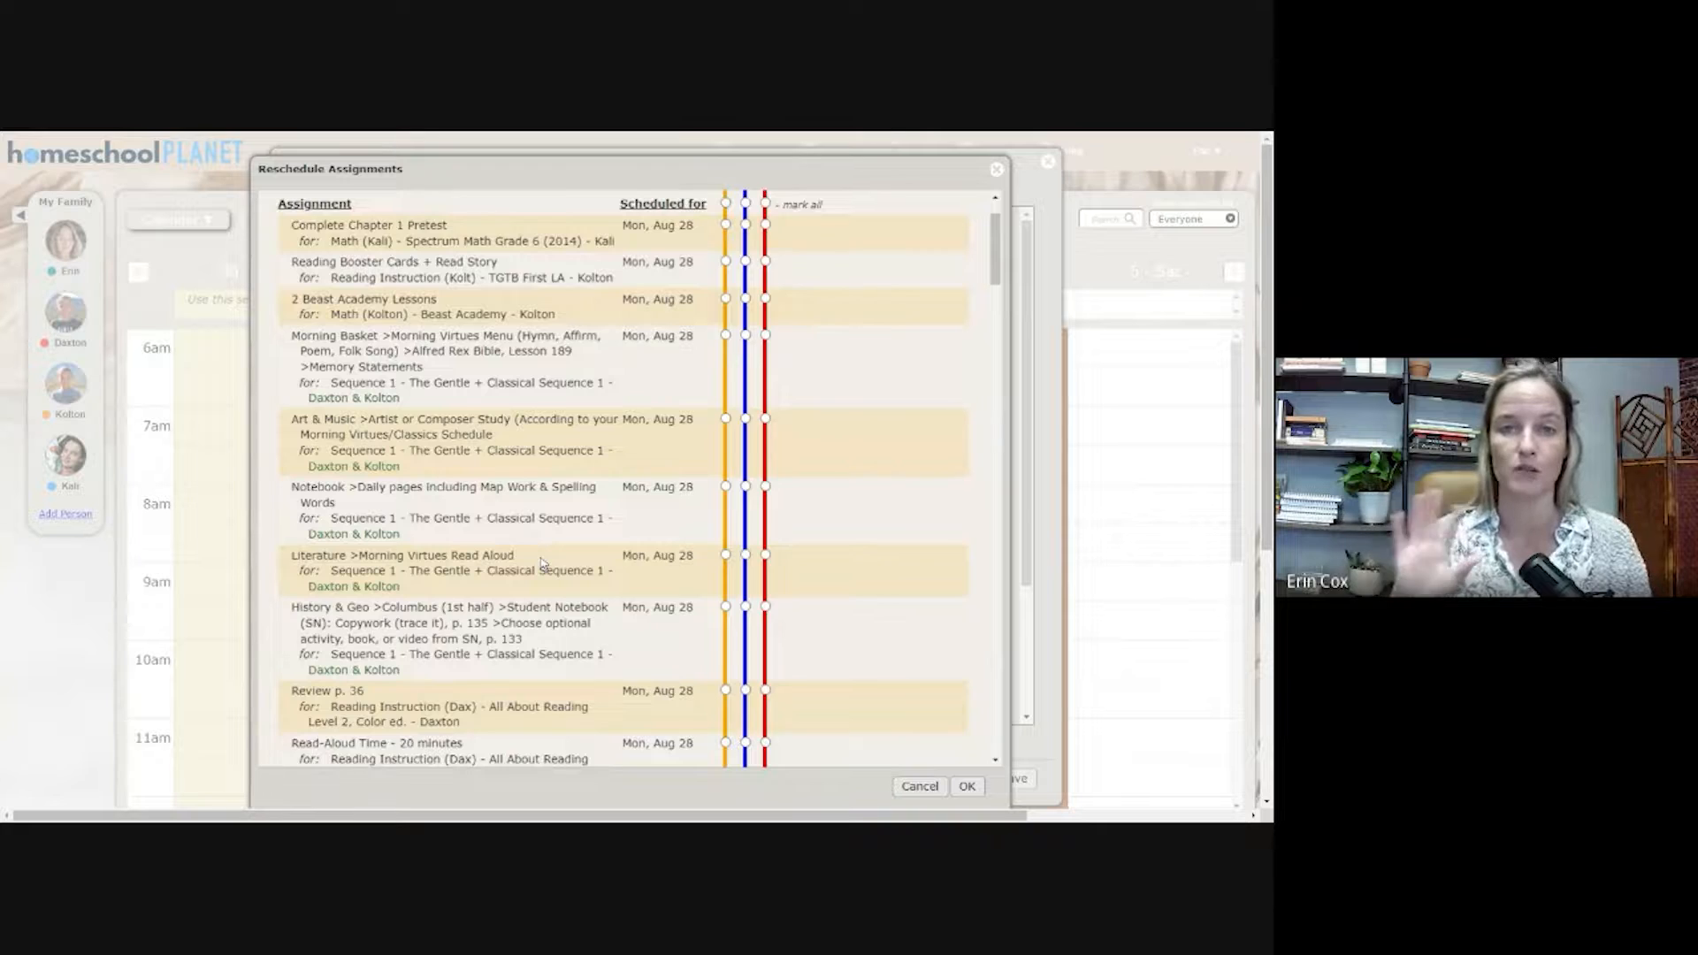
pyautogui.scroll(1, 488, 489)
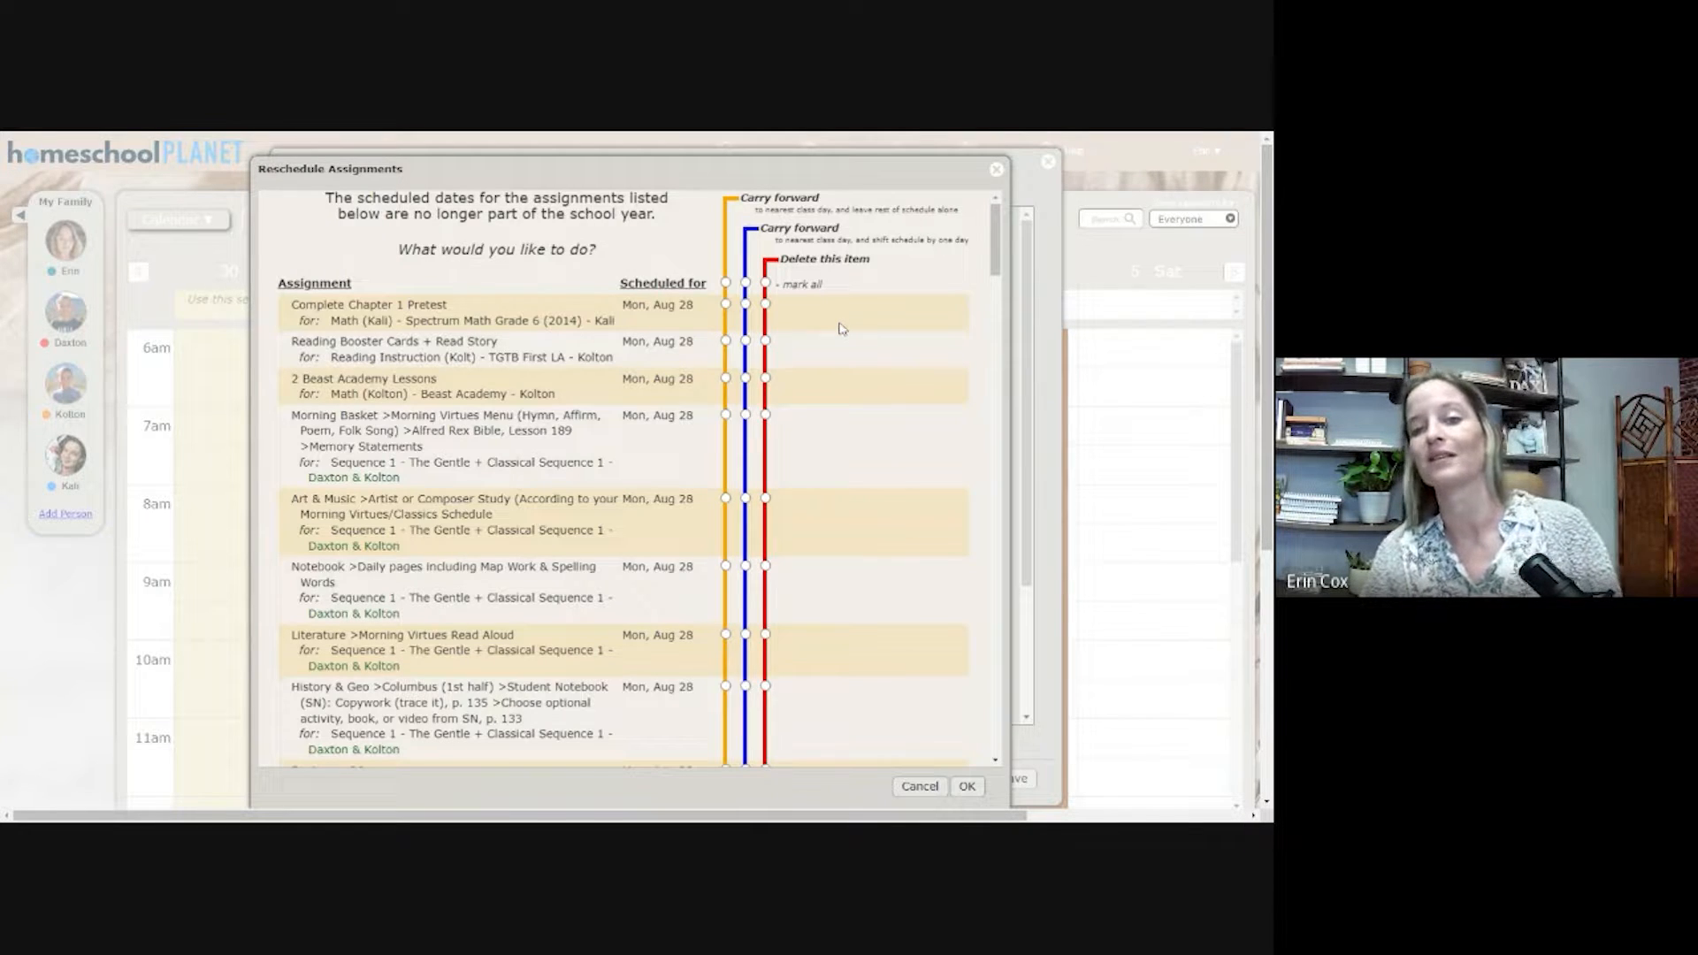
pyautogui.click(747, 341)
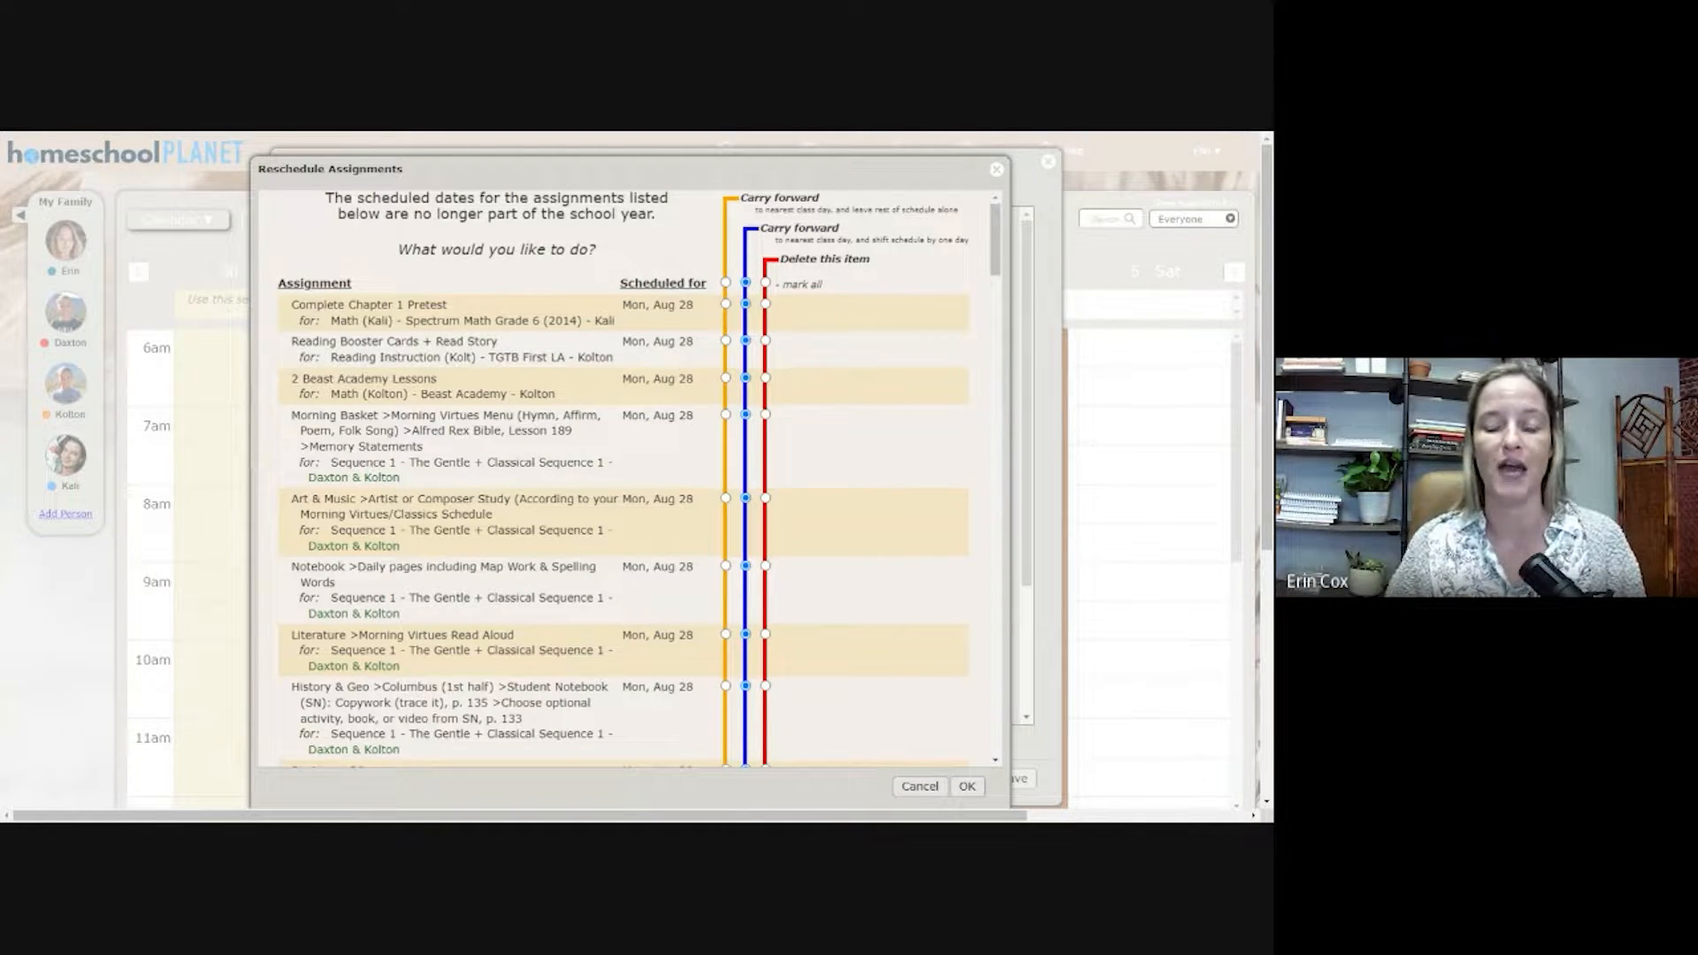
pyautogui.click(970, 791)
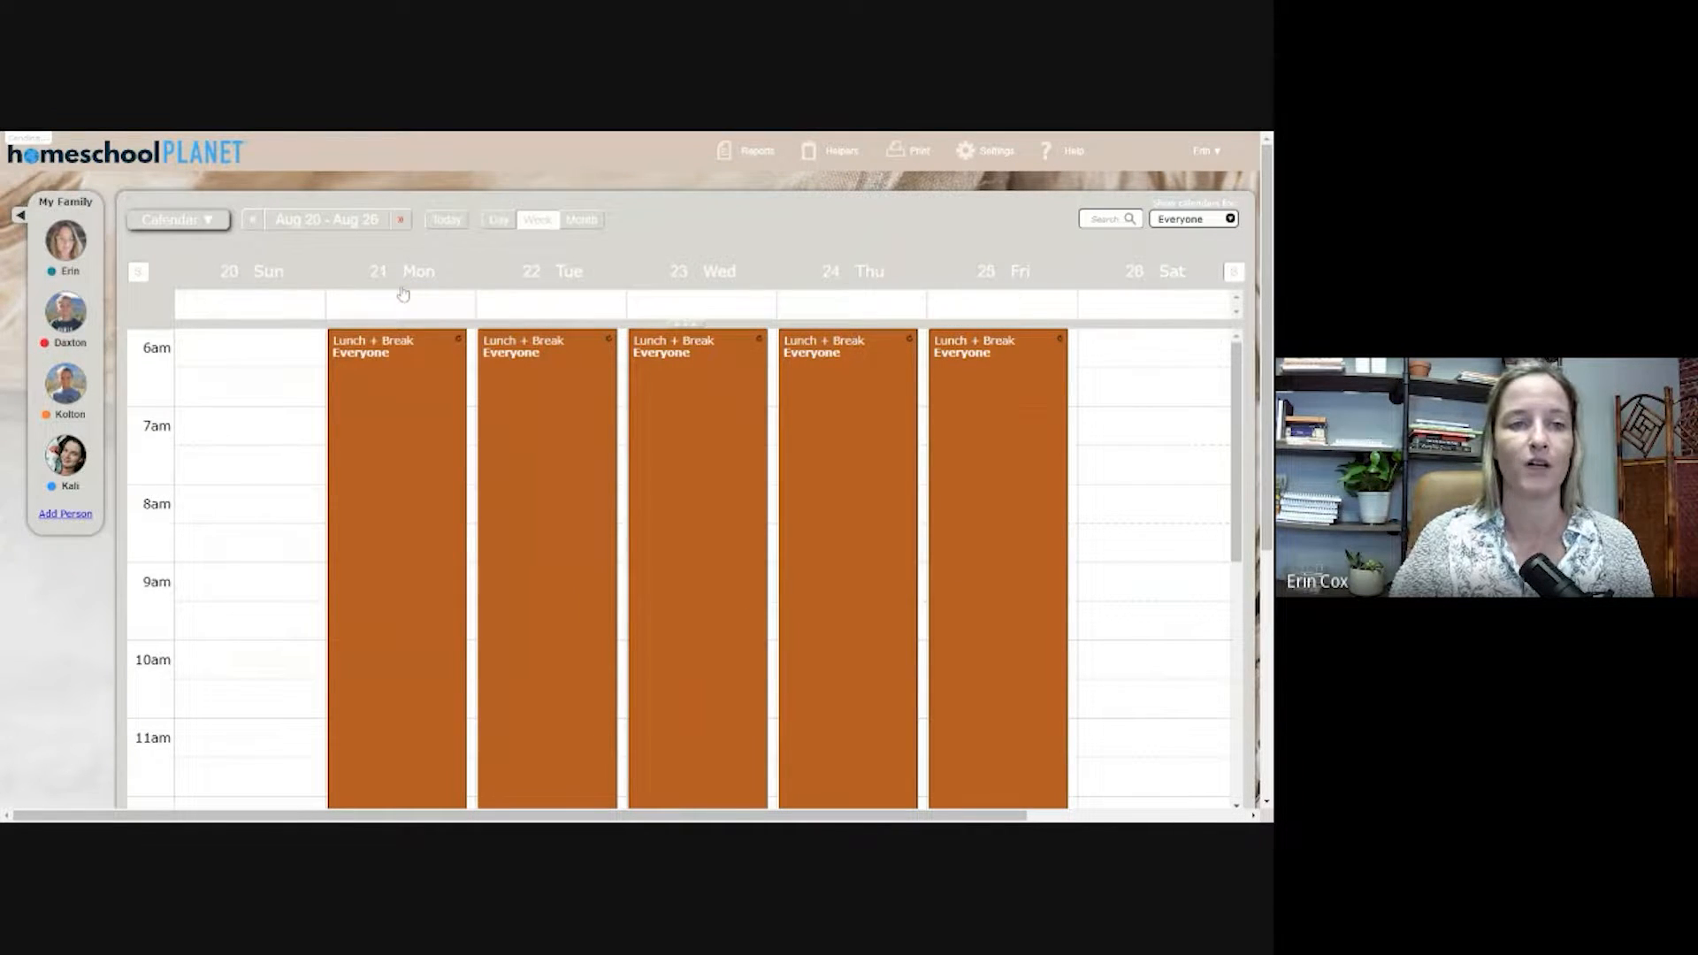
# Go to the week of Aug 27 - Sep 2 and look through the classes still scheduled in it
pyautogui.click(401, 219)
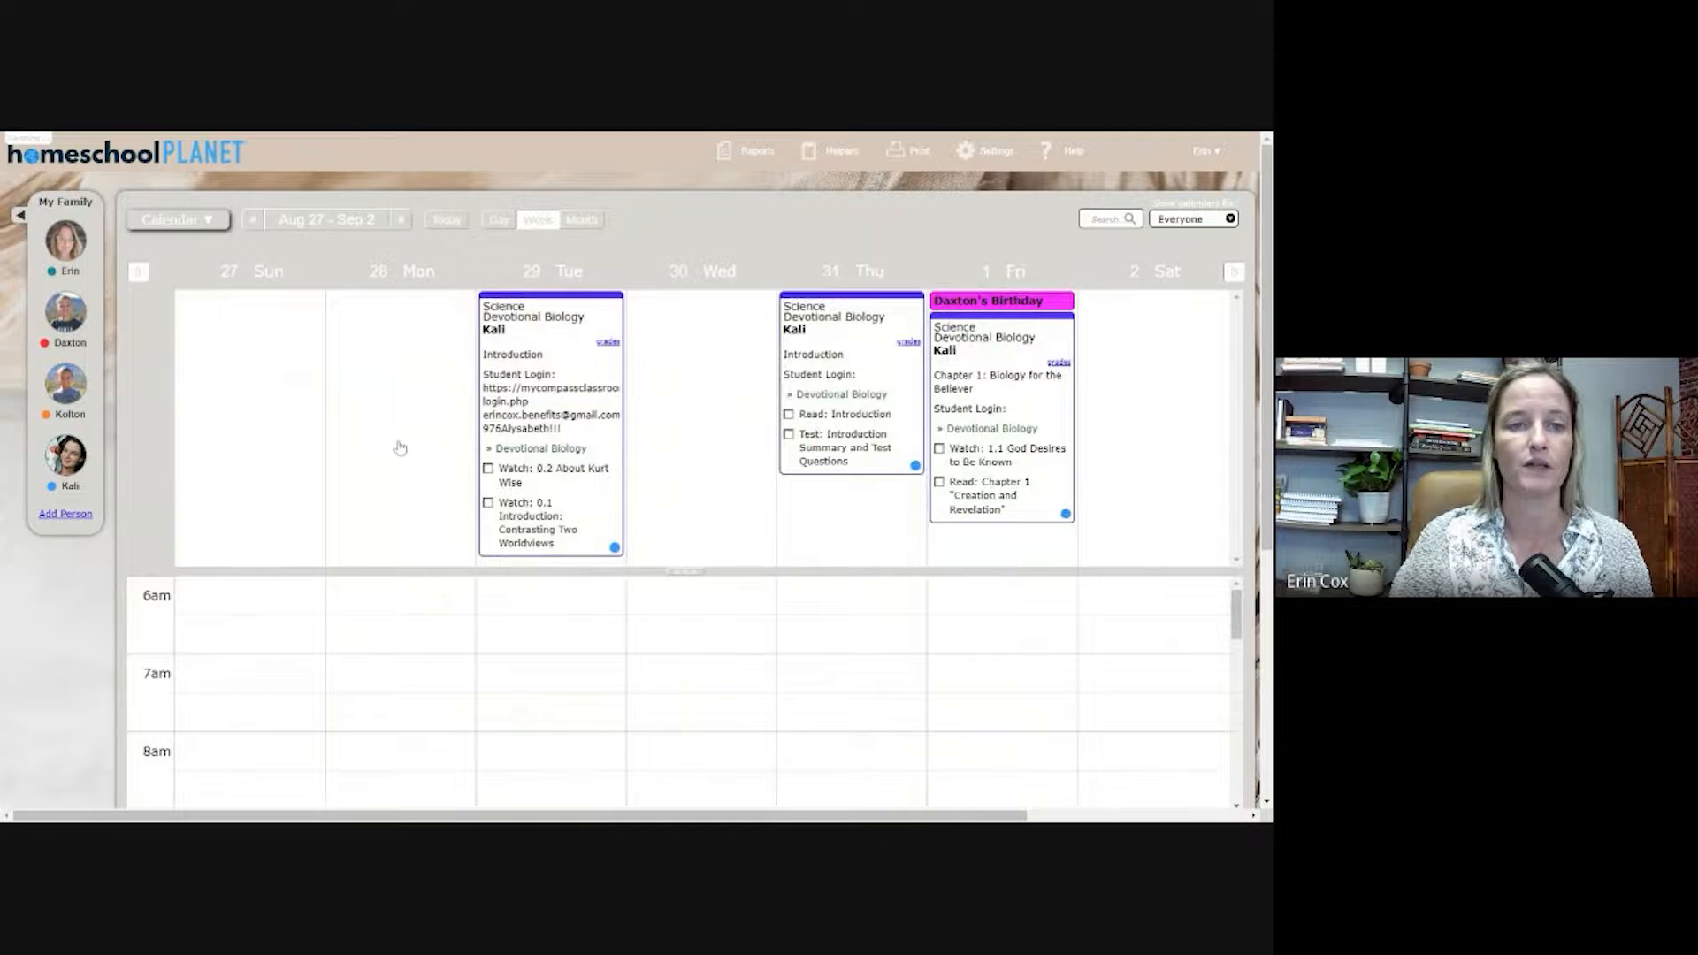
pyautogui.scroll(-3, 400, 448)
pyautogui.scroll(-4, 409, 504)
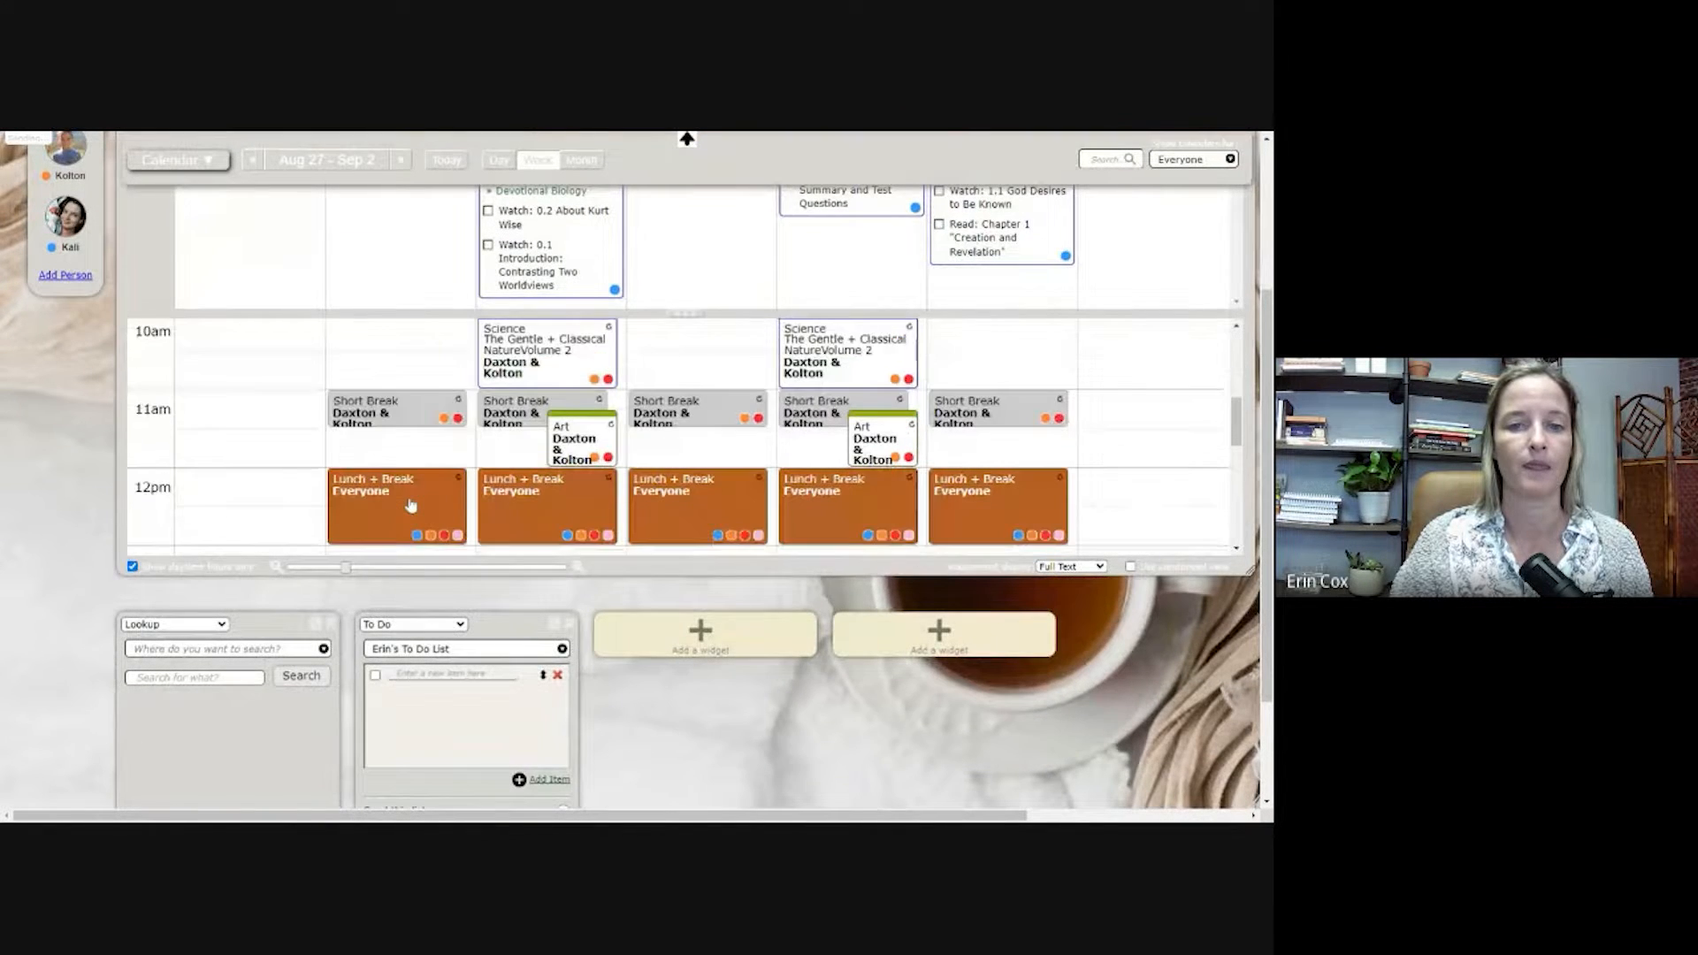
pyautogui.scroll(4, 409, 505)
pyautogui.scroll(3, 402, 500)
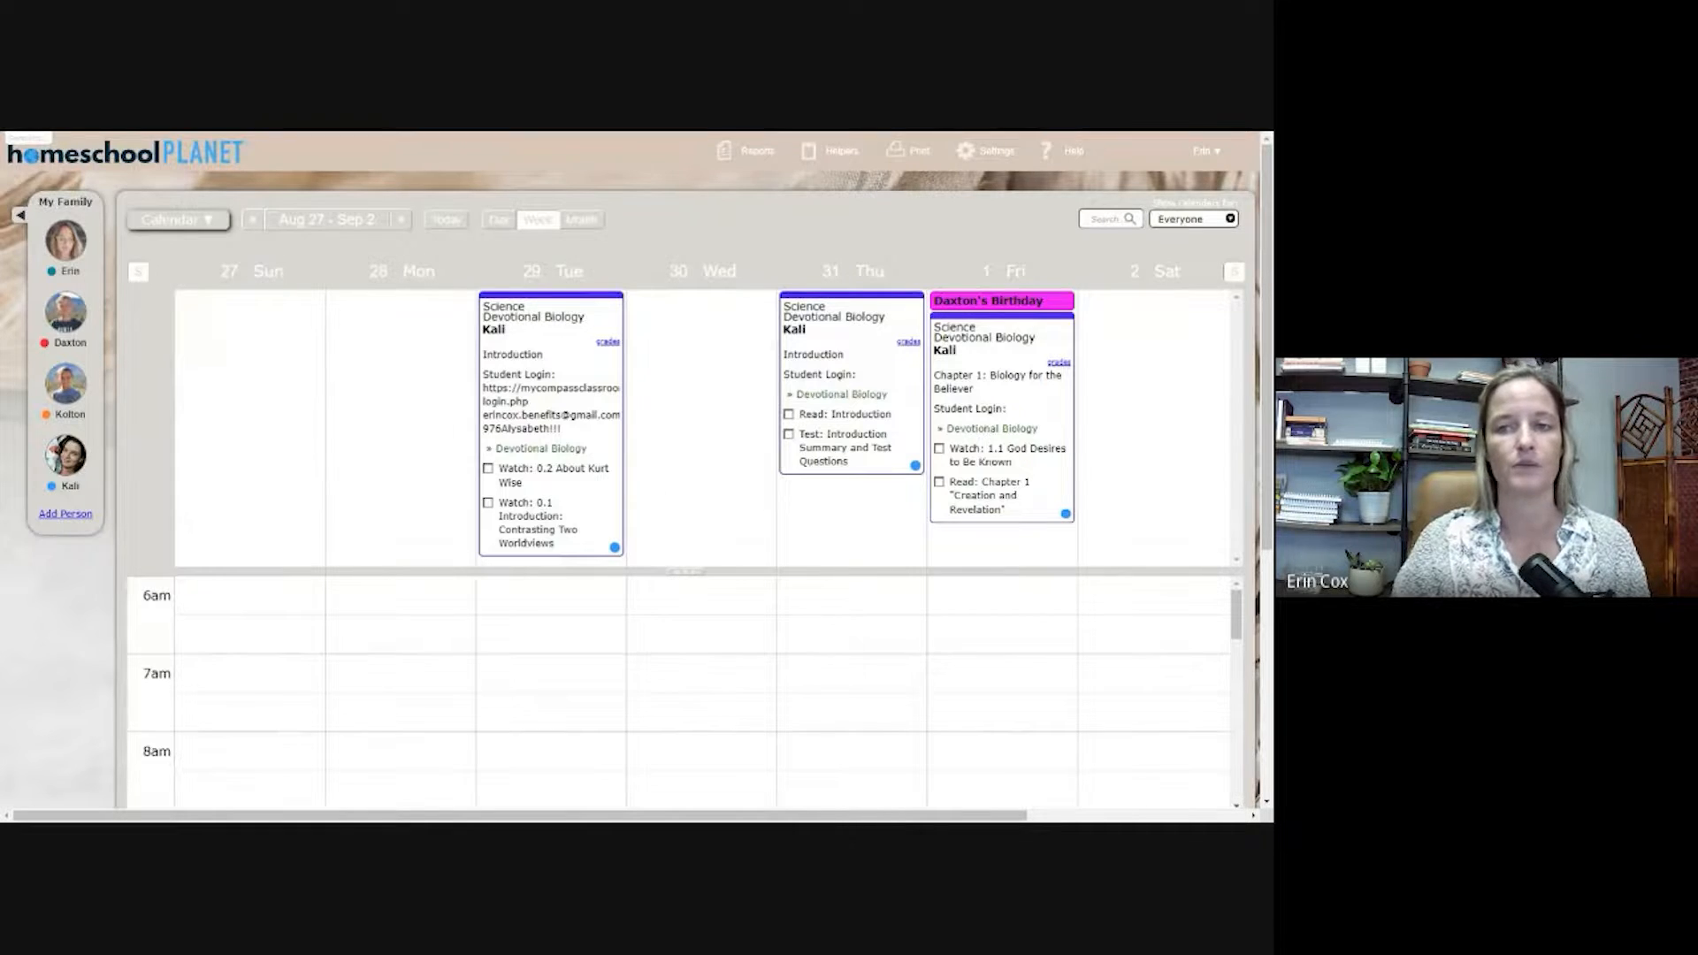
# Filter the calendar to the second and third family members only
pyautogui.click(1225, 219)
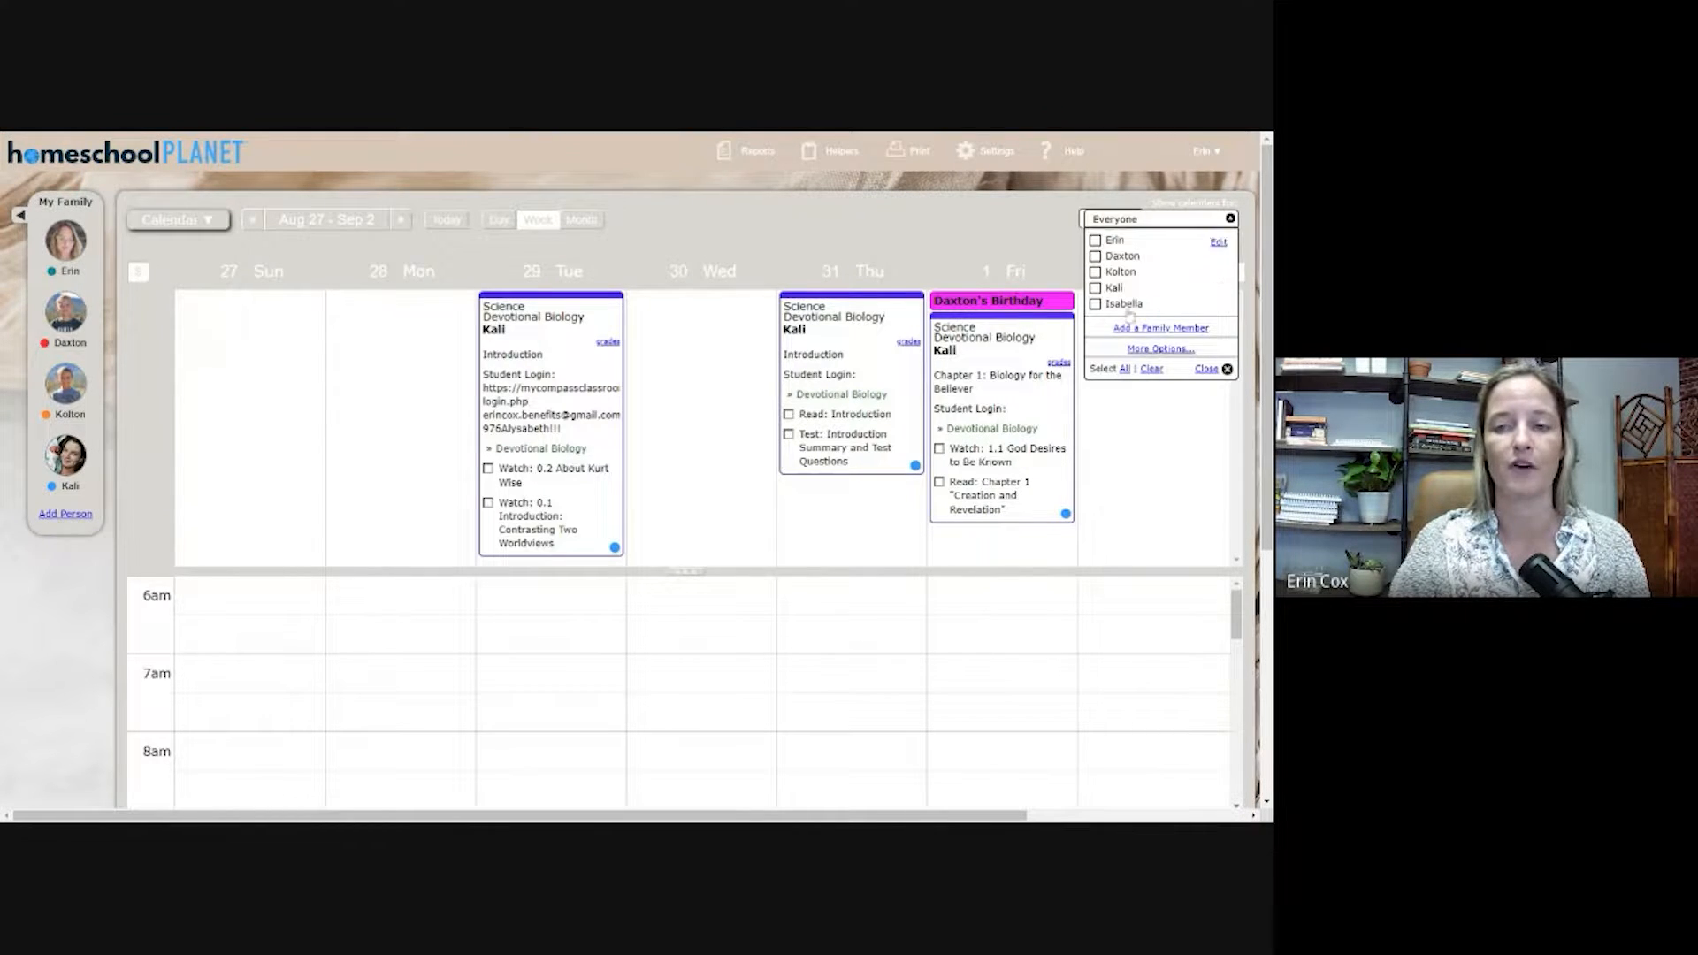
pyautogui.click(1096, 256)
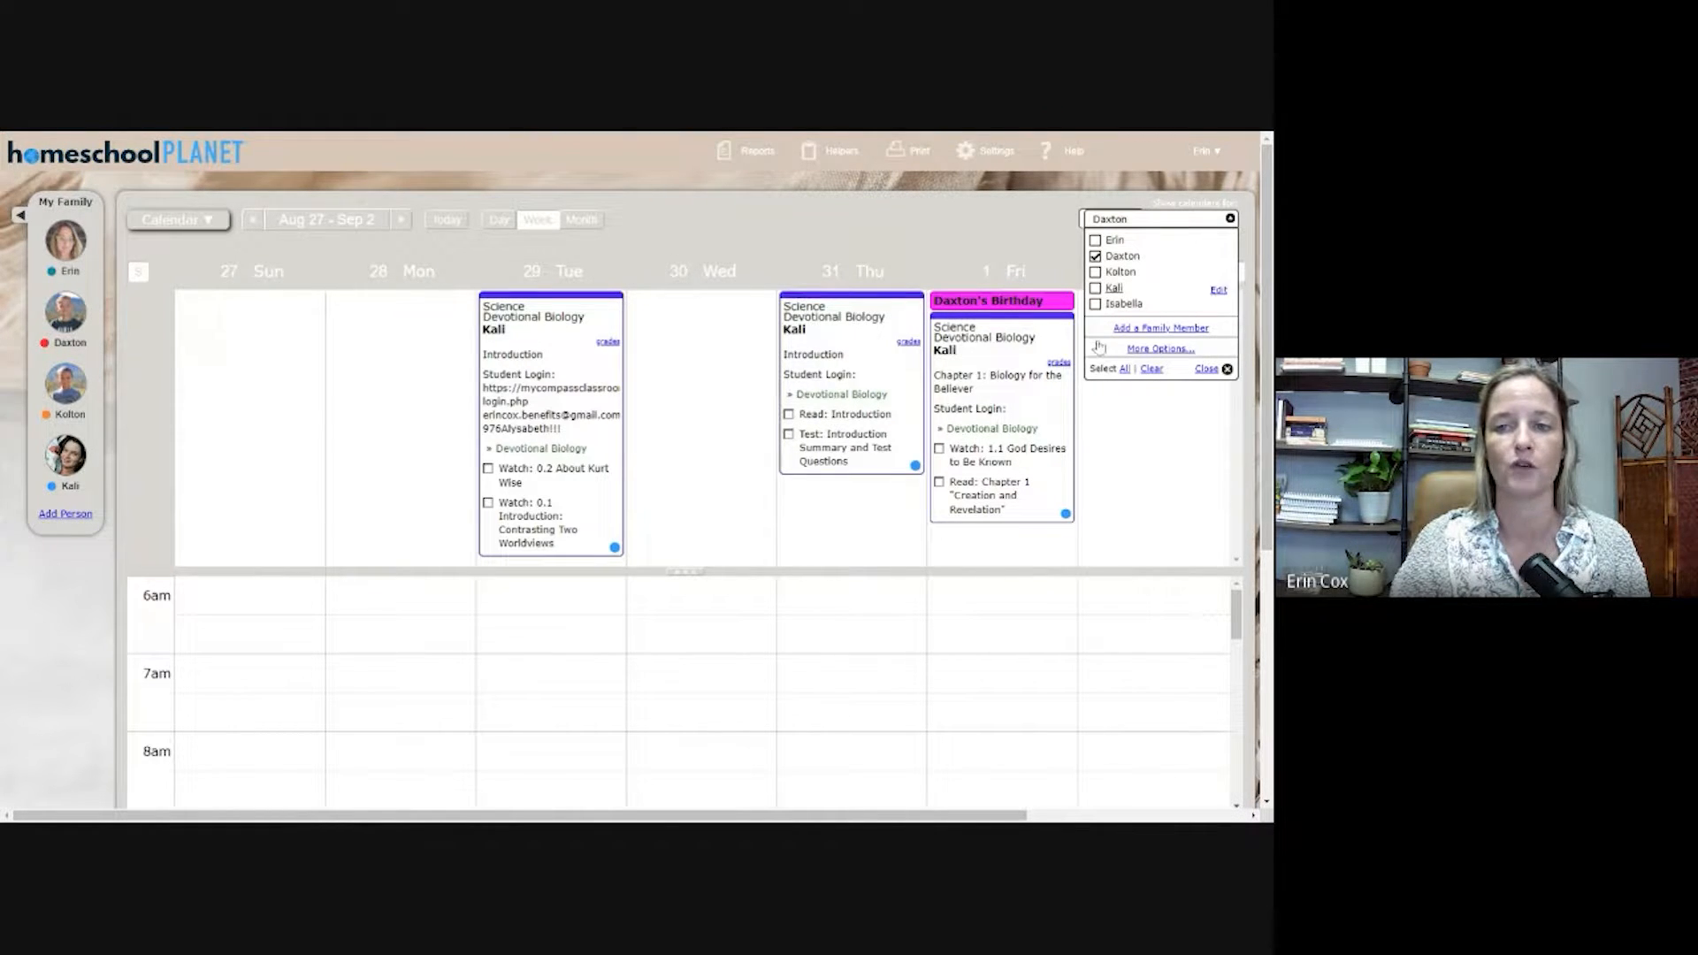
pyautogui.click(1096, 272)
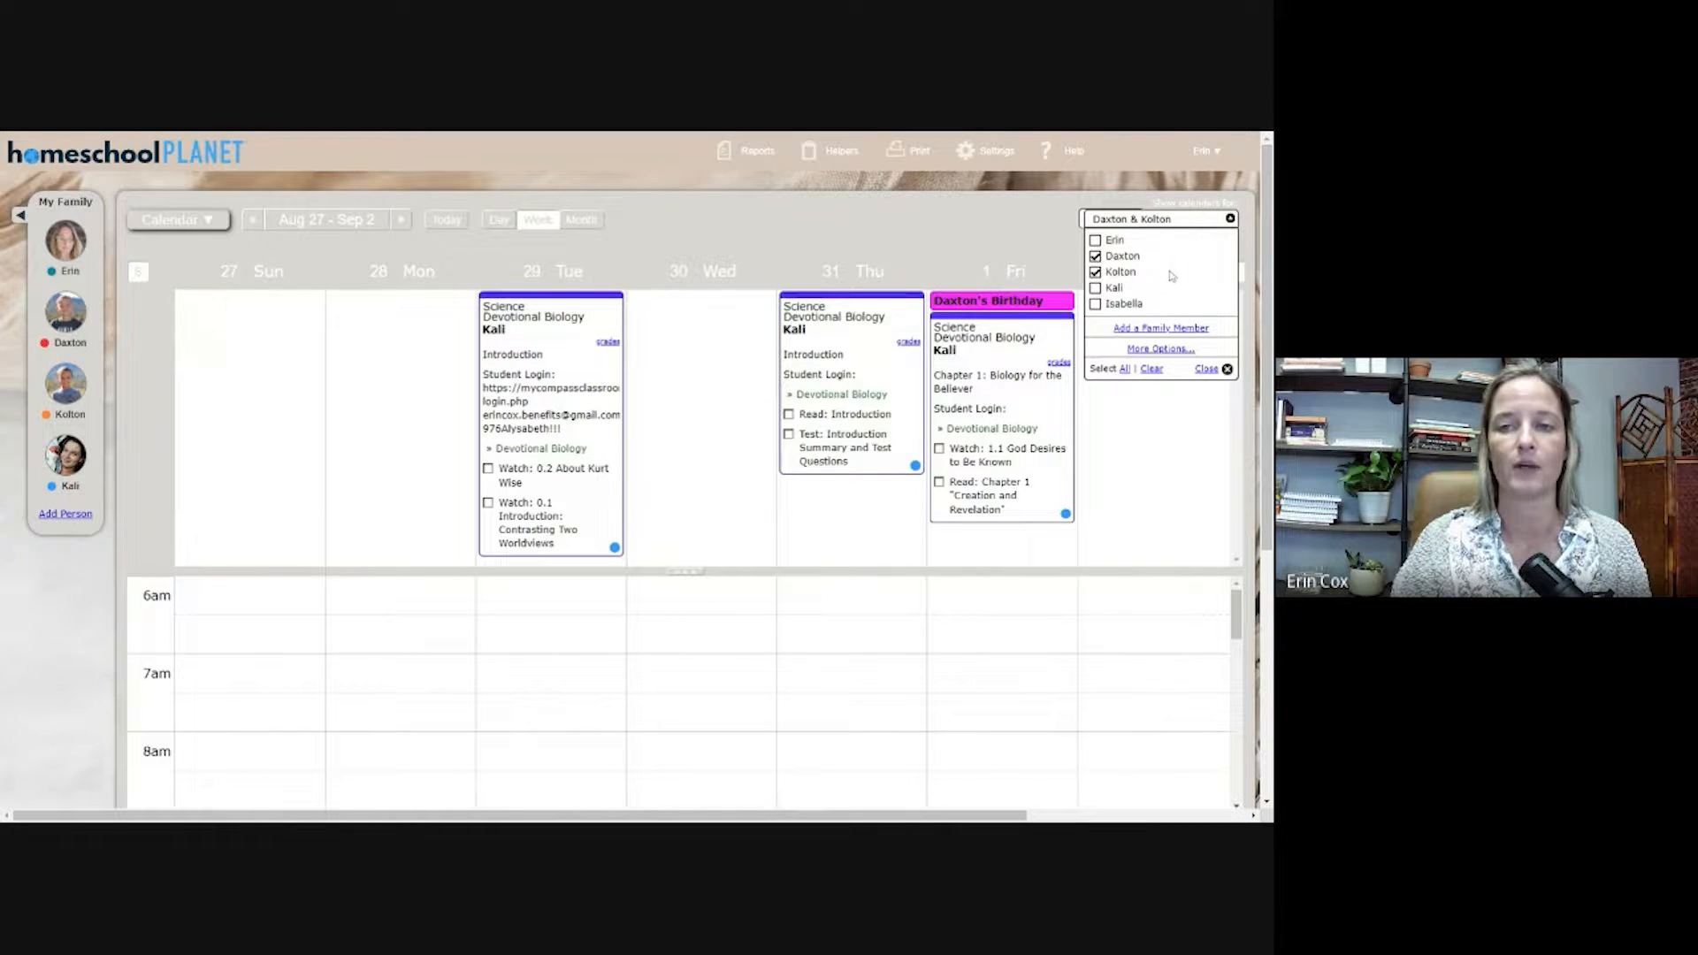
pyautogui.click(1208, 425)
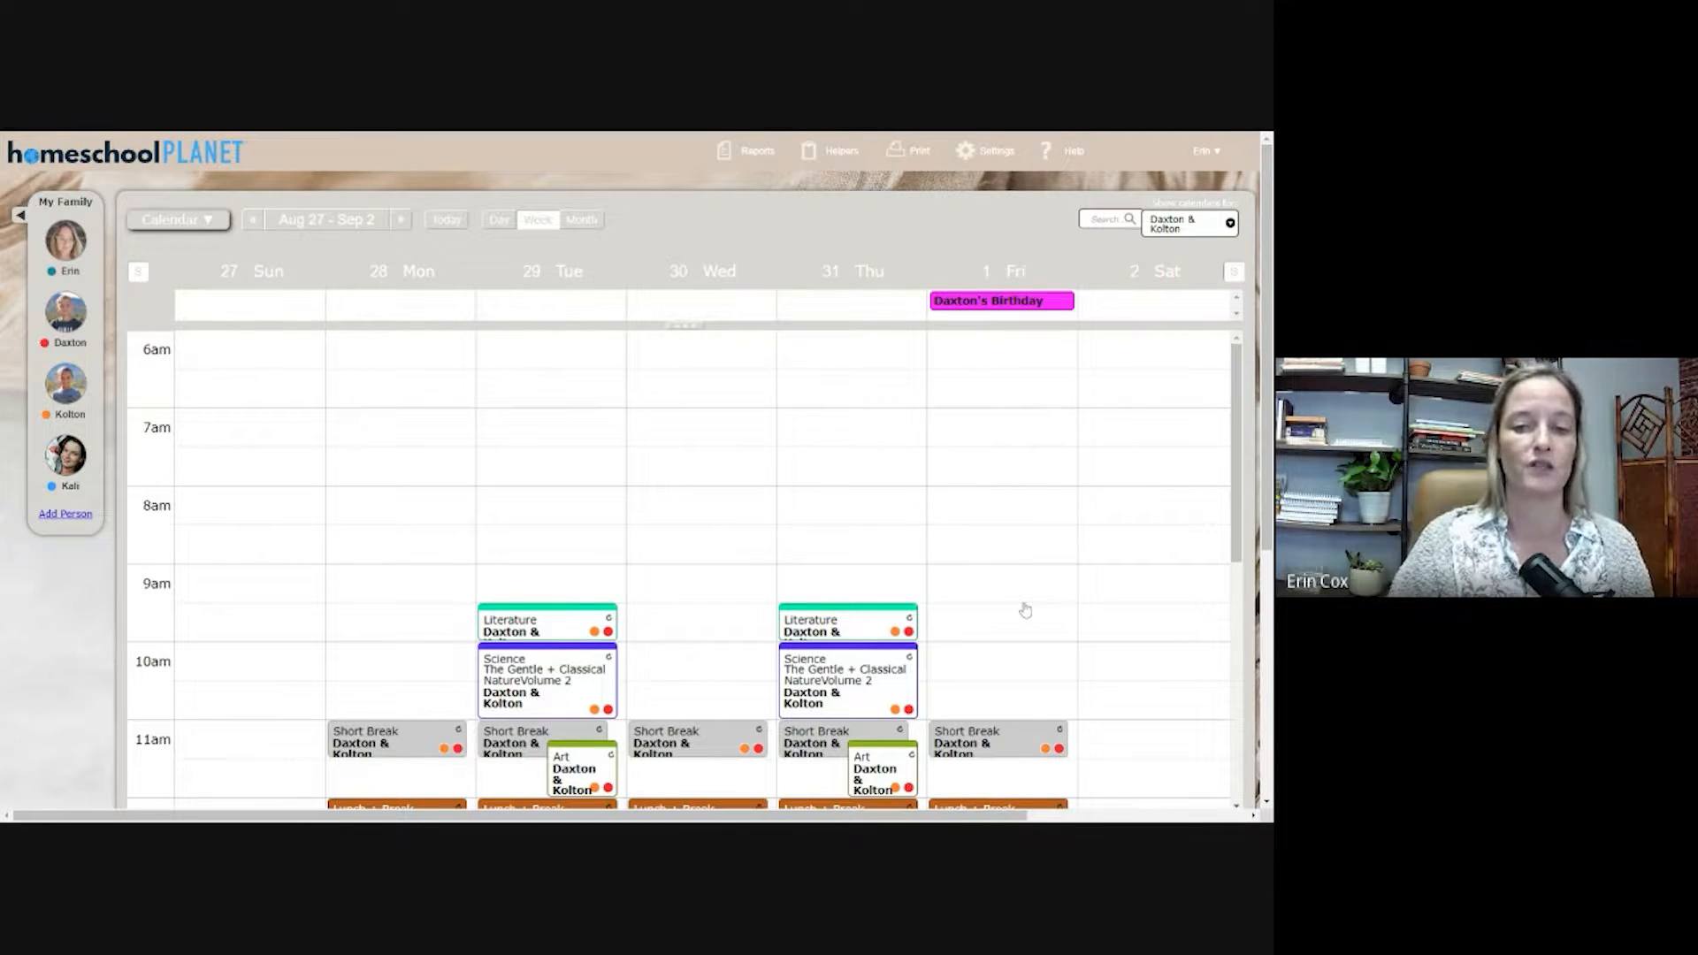
pyautogui.scroll(-3, 1025, 611)
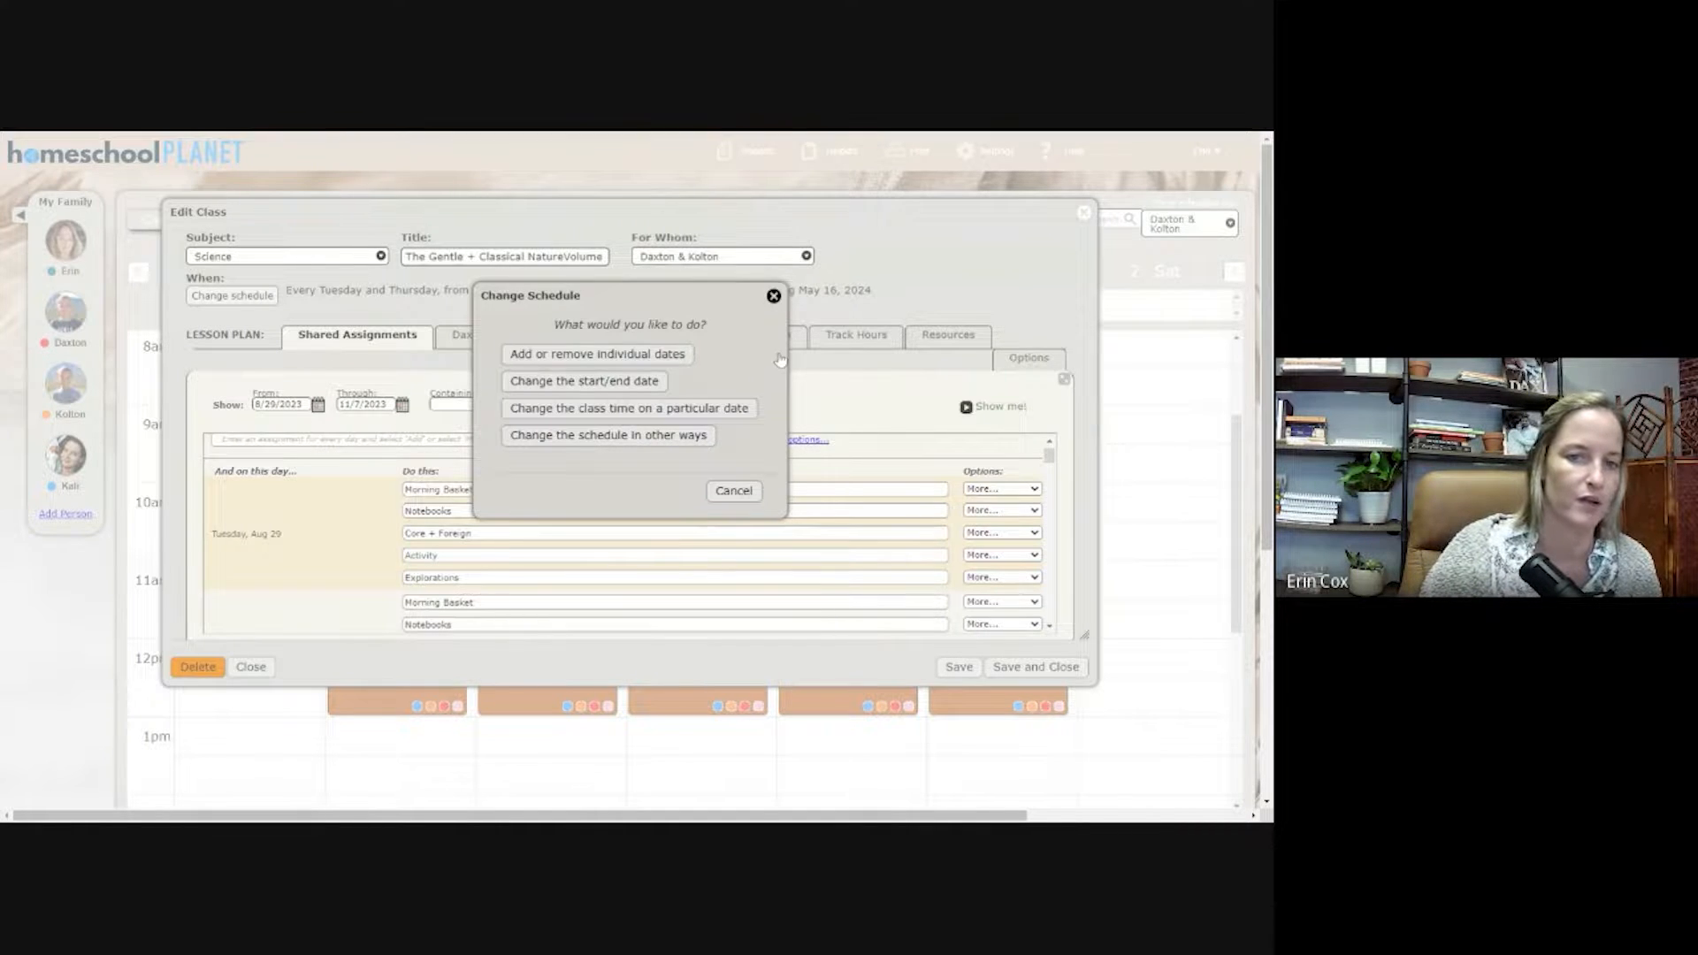
pyautogui.click(774, 295)
pyautogui.click(1085, 213)
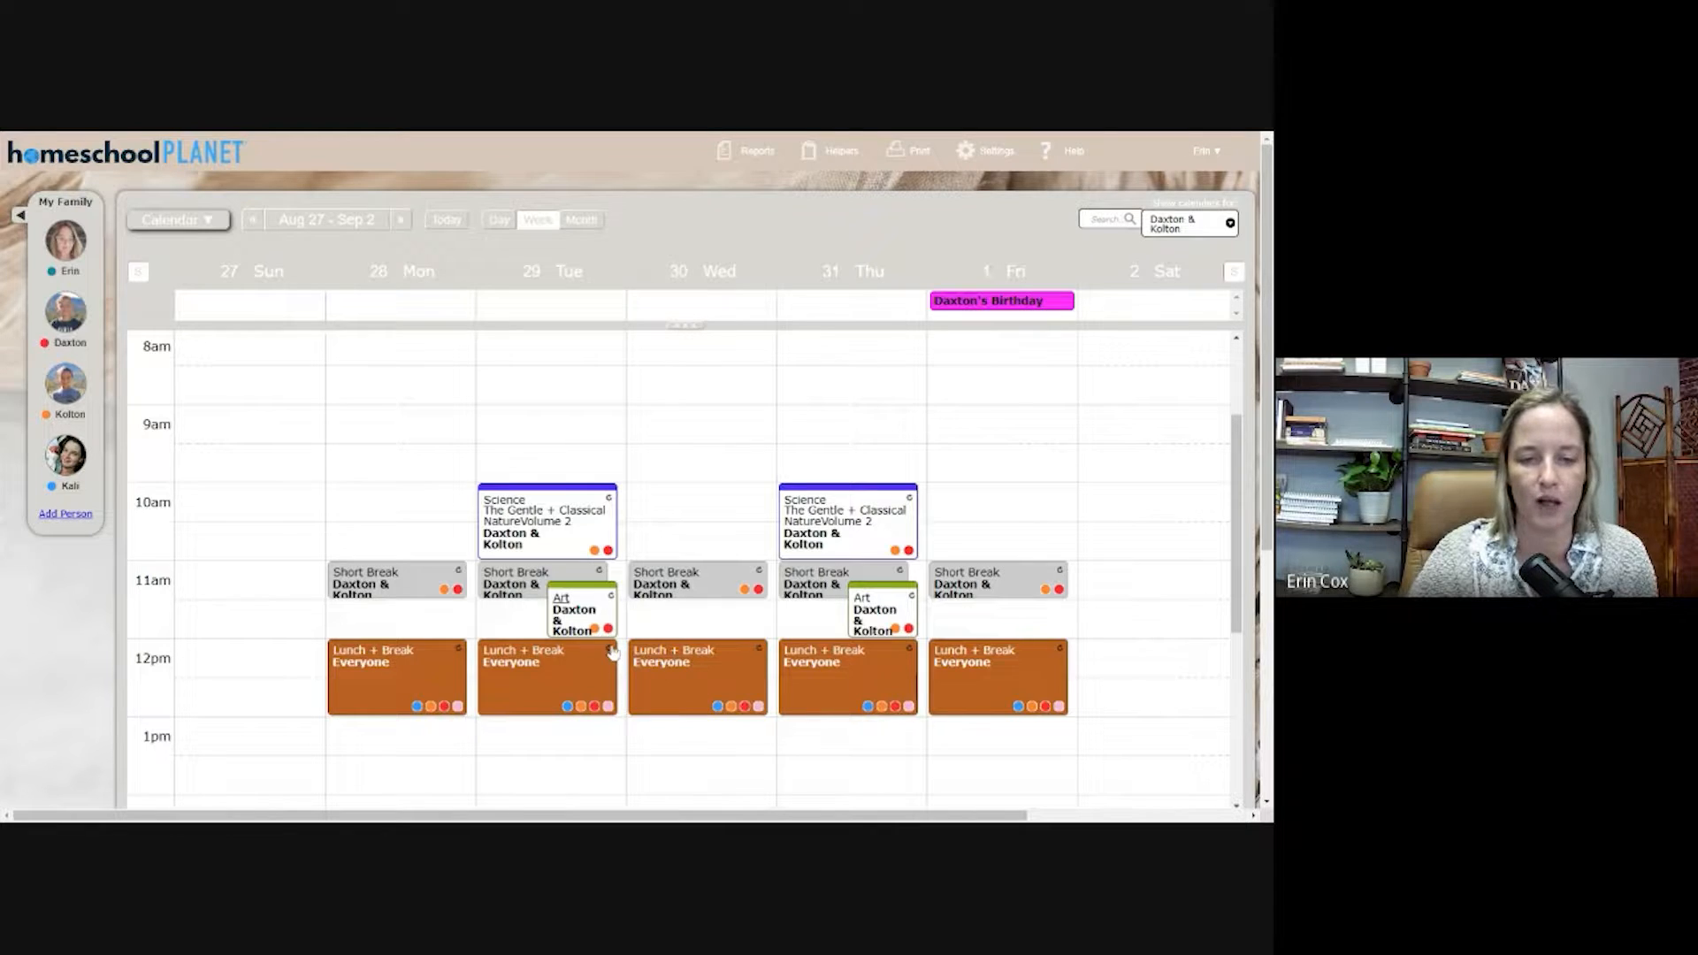
# Change the start date of the shared Science class, The Gentle + Classical Nature Volume 2, to 9/5/2023 and save the class
pyautogui.click(532, 548)
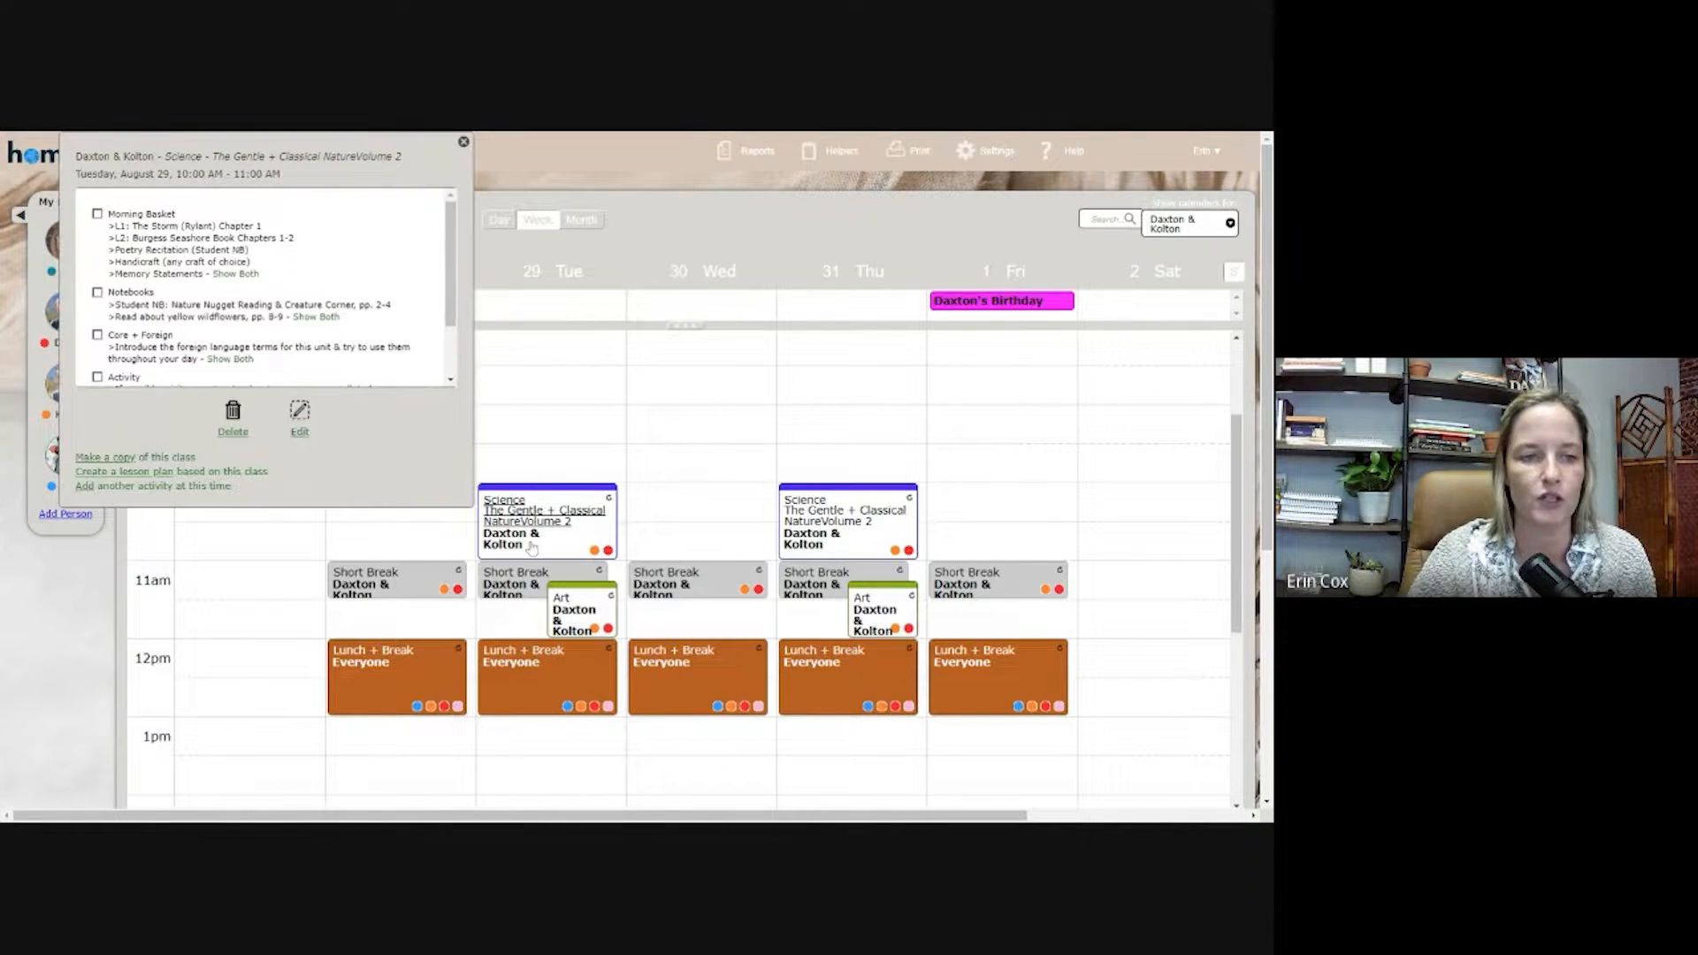
pyautogui.click(302, 468)
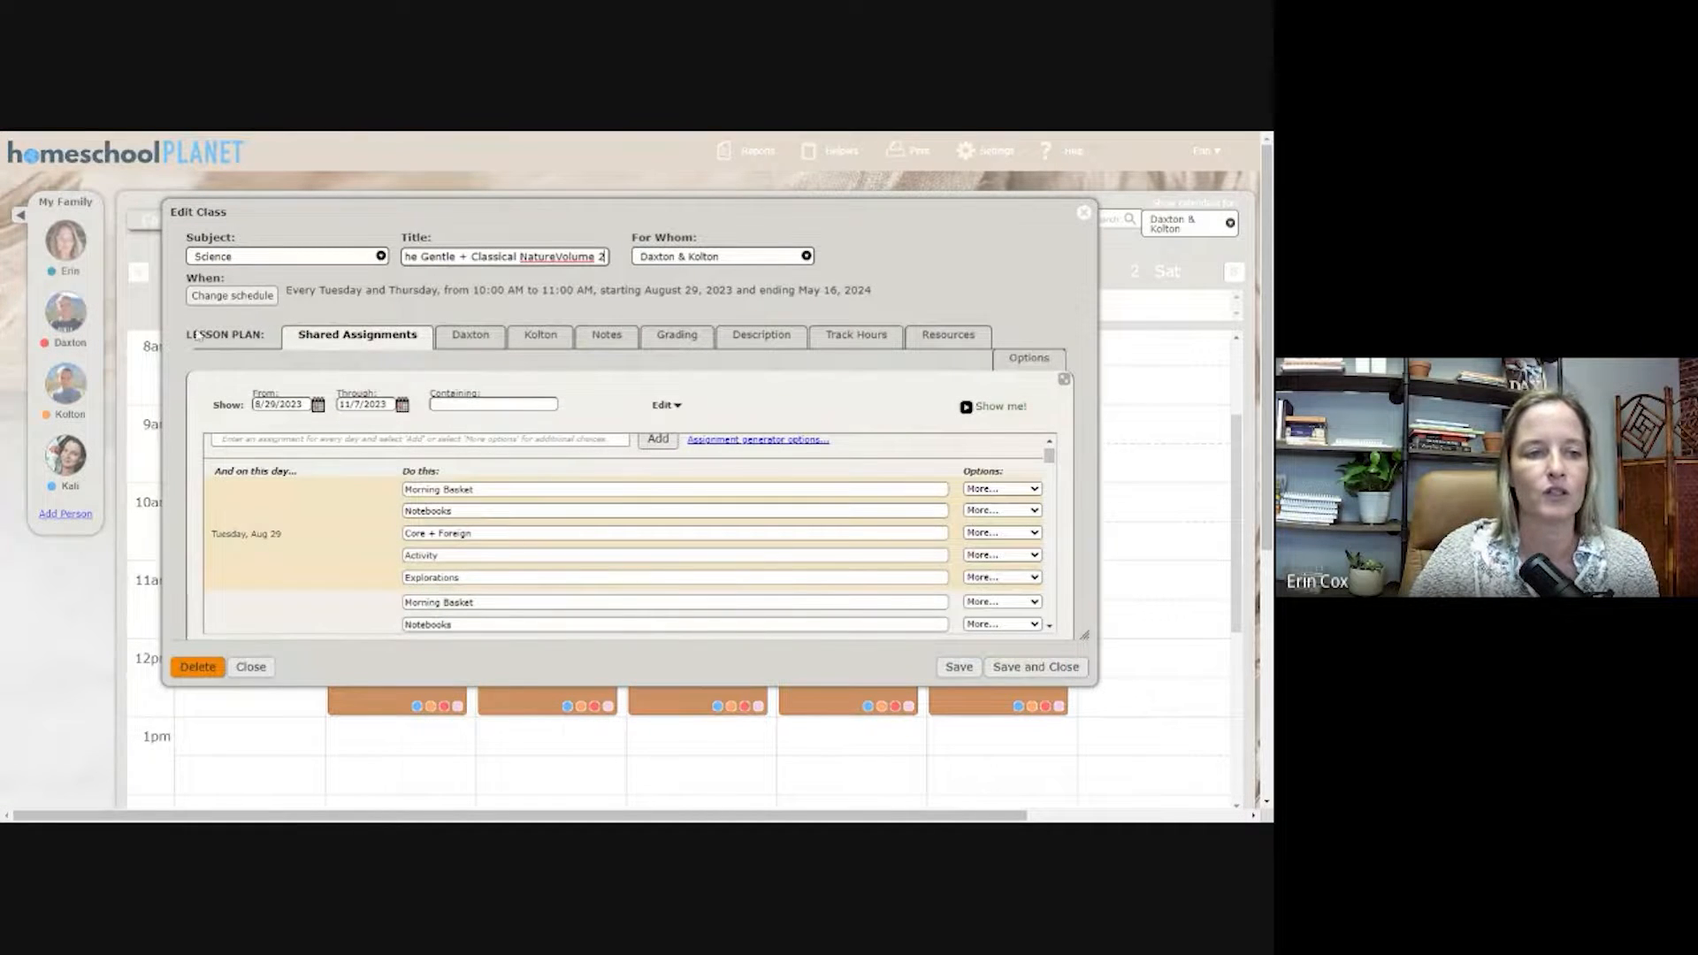
pyautogui.click(232, 296)
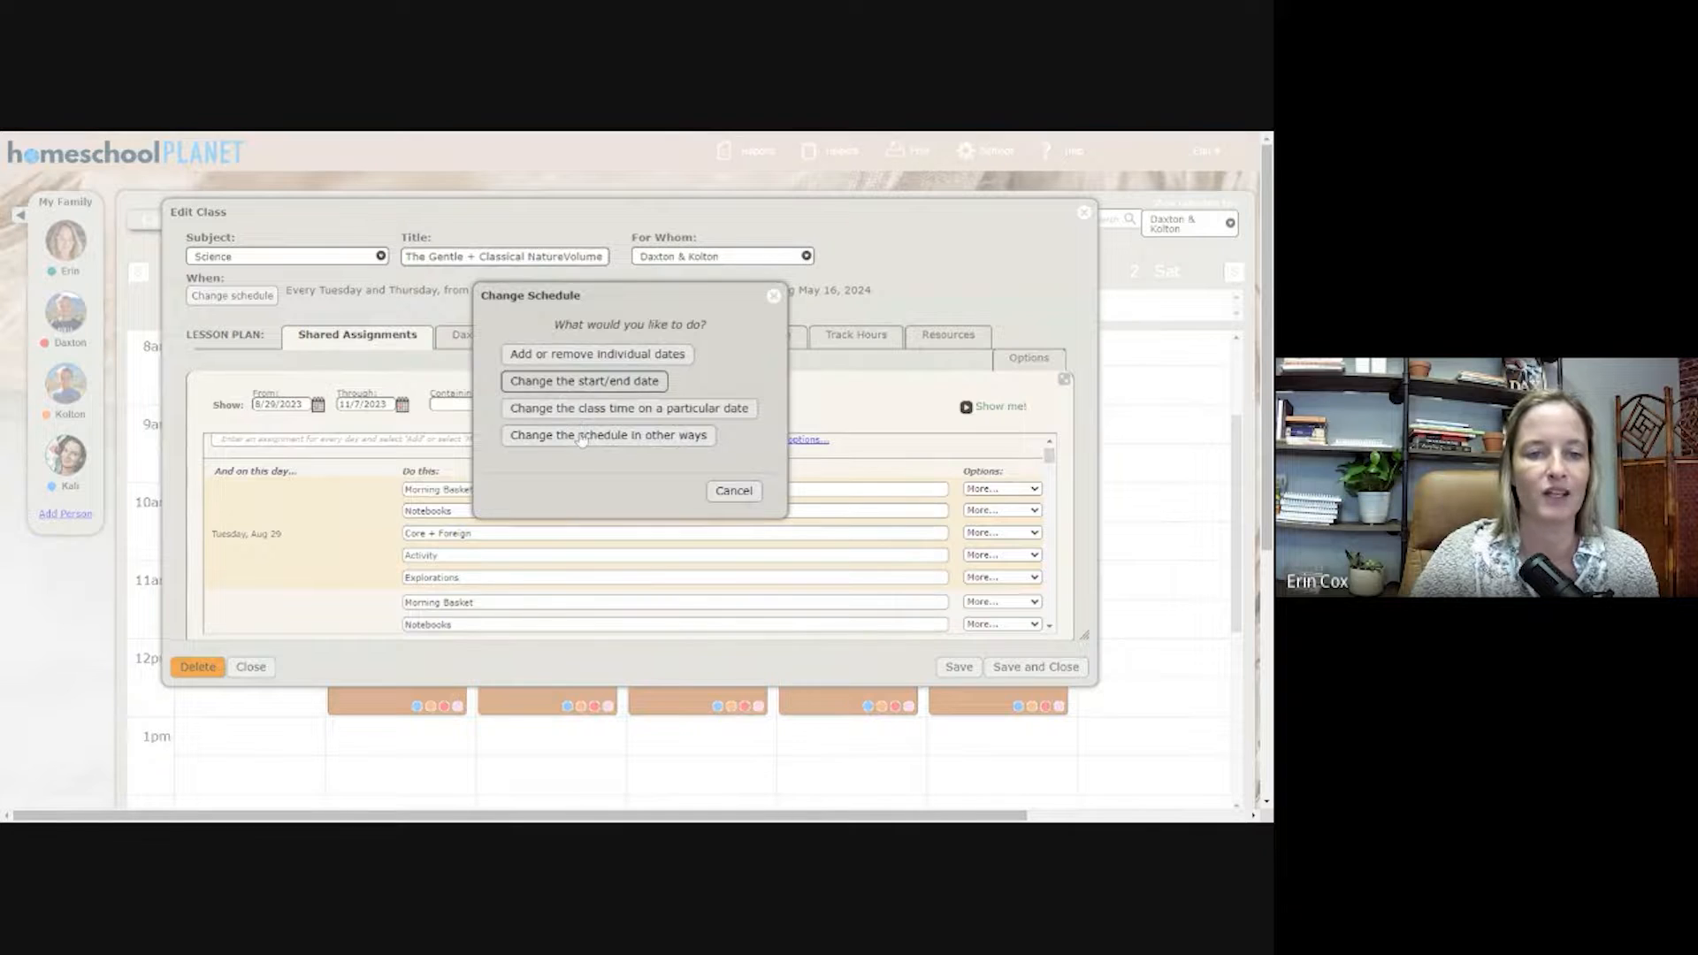
pyautogui.click(575, 383)
pyautogui.click(686, 364)
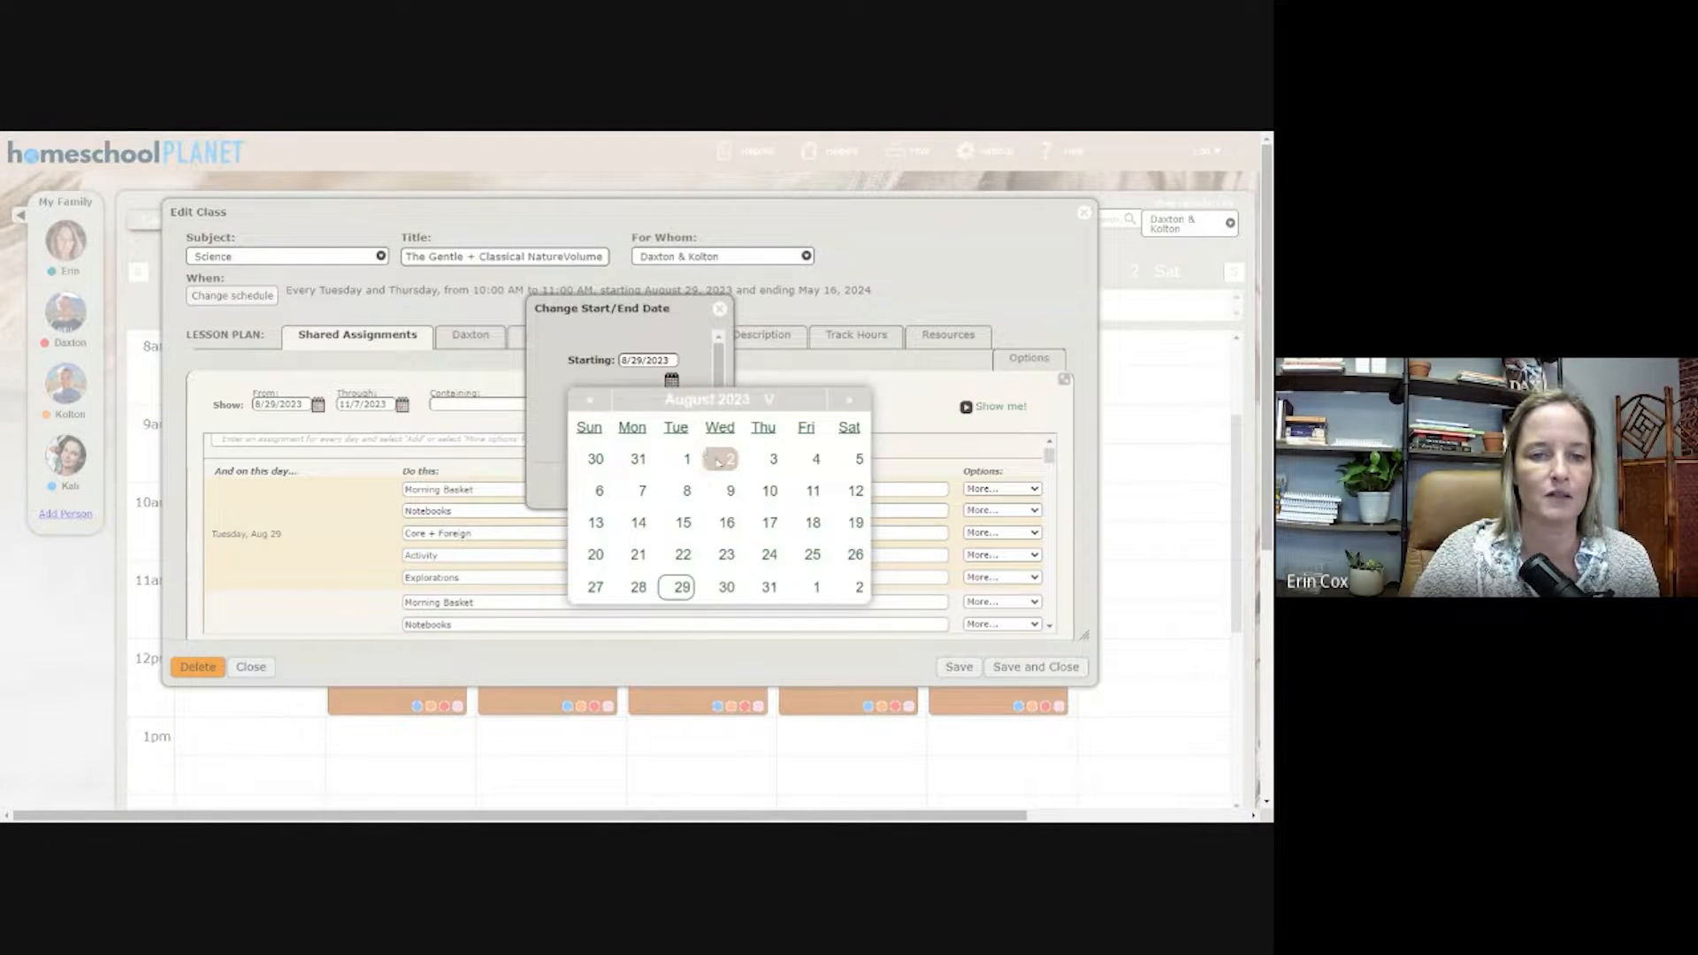
pyautogui.click(851, 401)
pyautogui.click(687, 492)
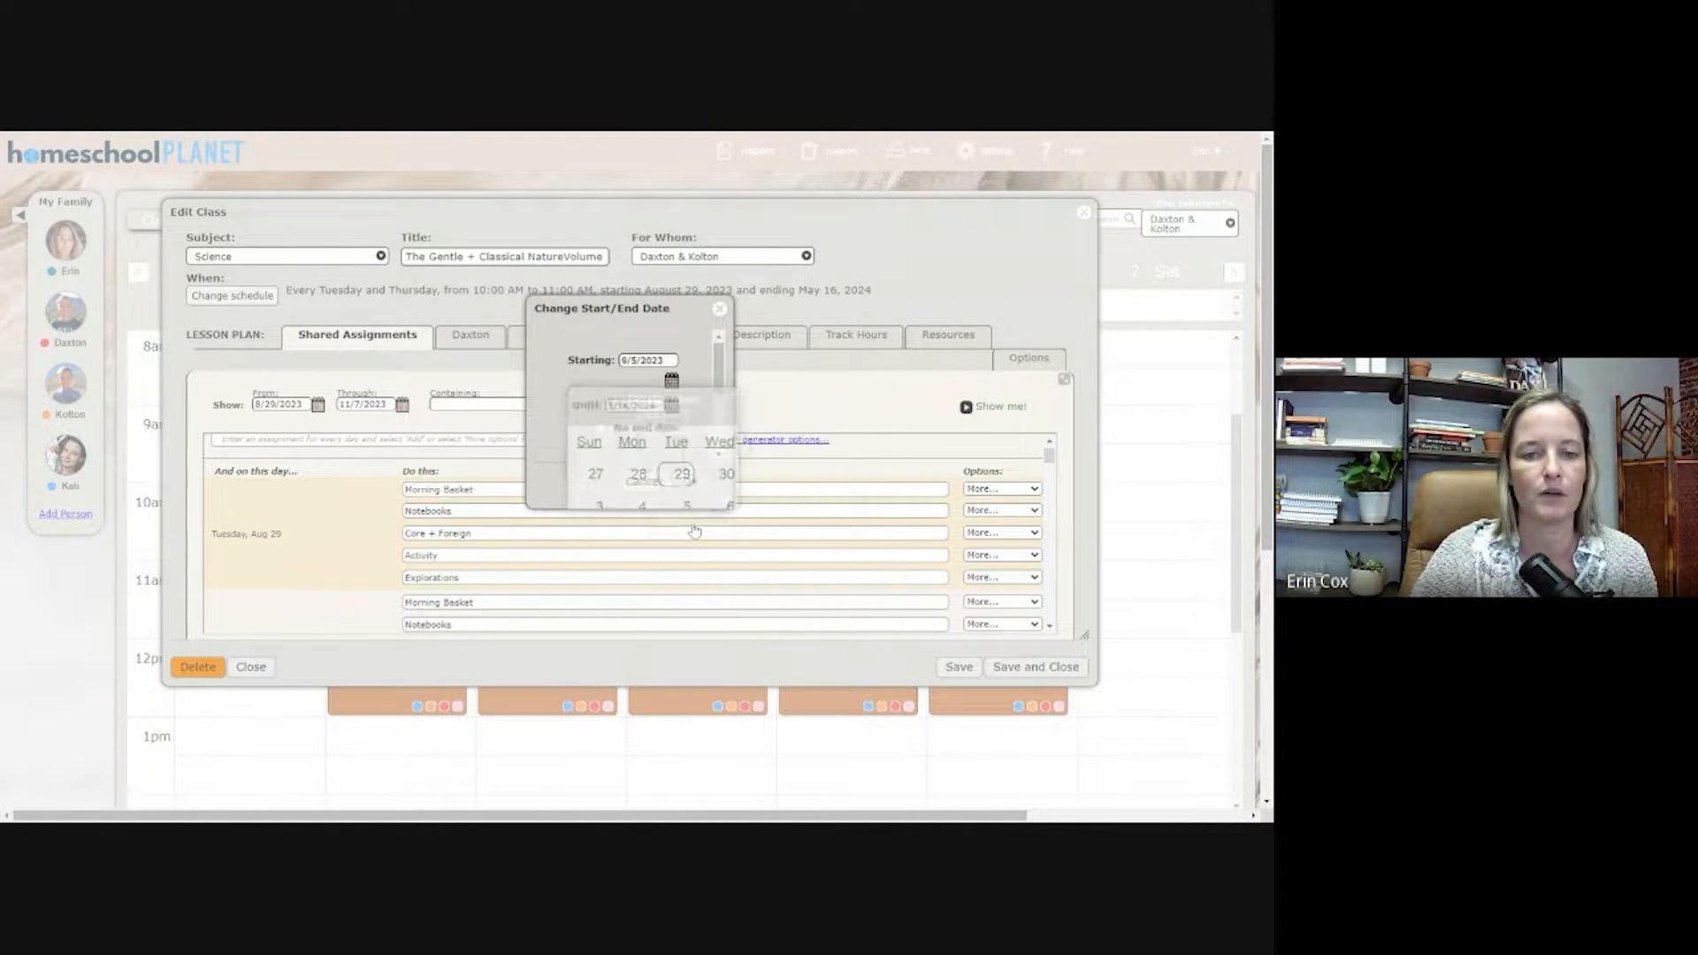
pyautogui.click(703, 466)
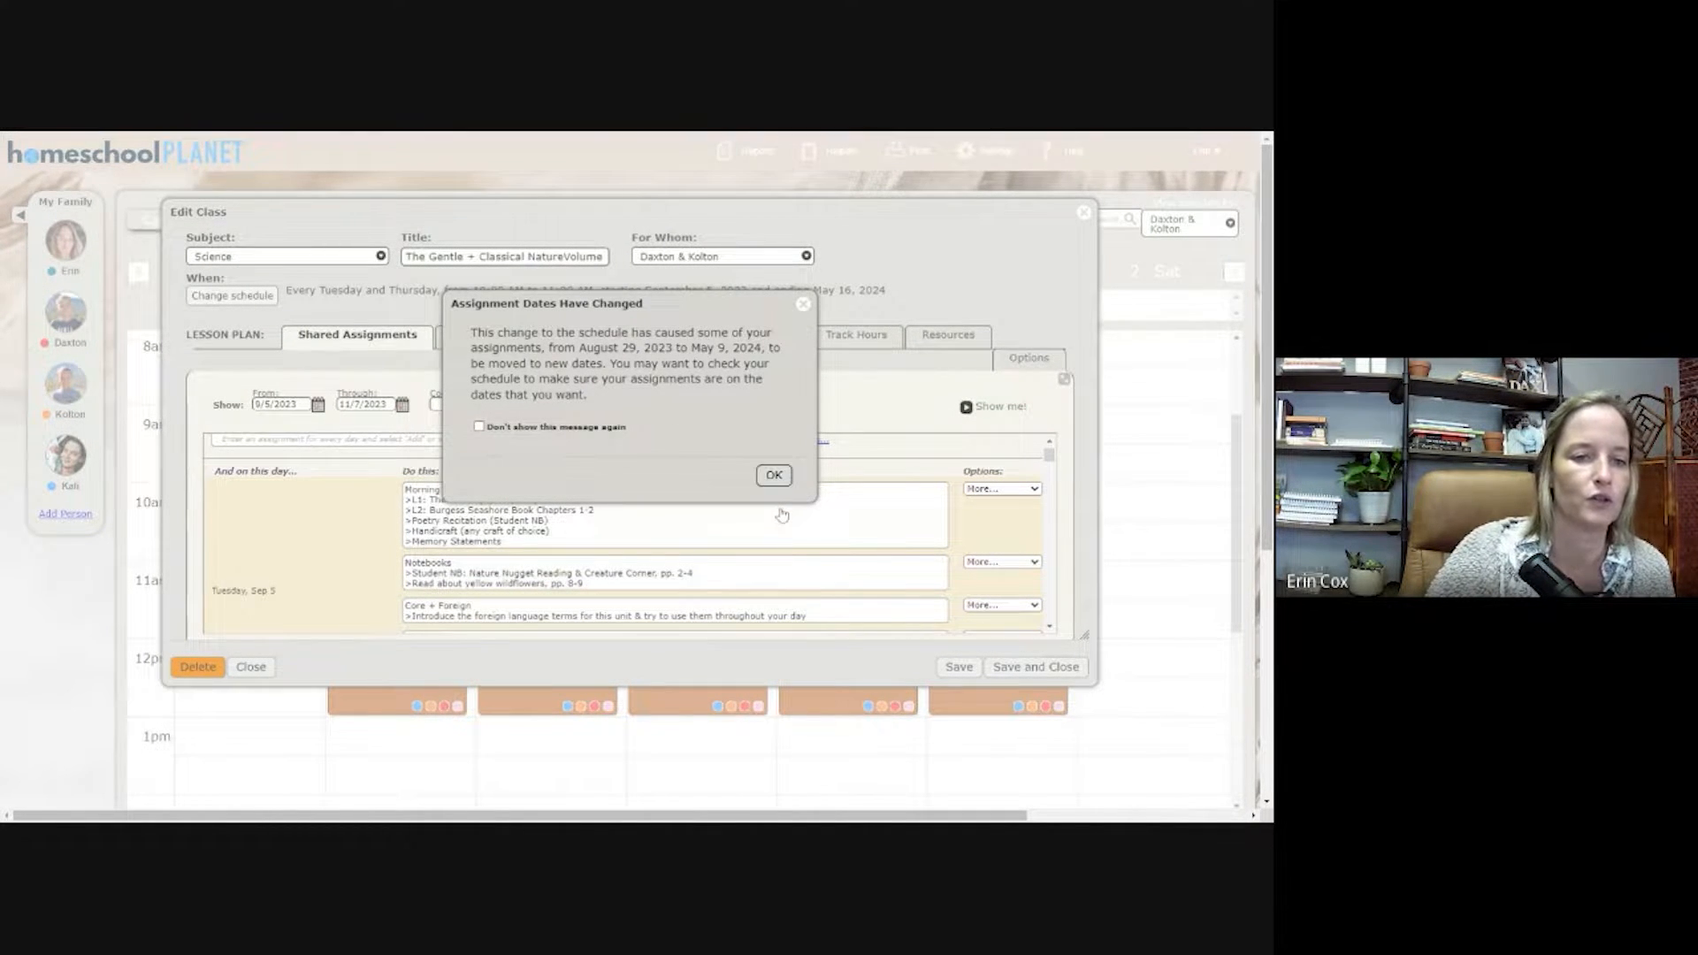
pyautogui.click(774, 475)
pyautogui.click(1004, 674)
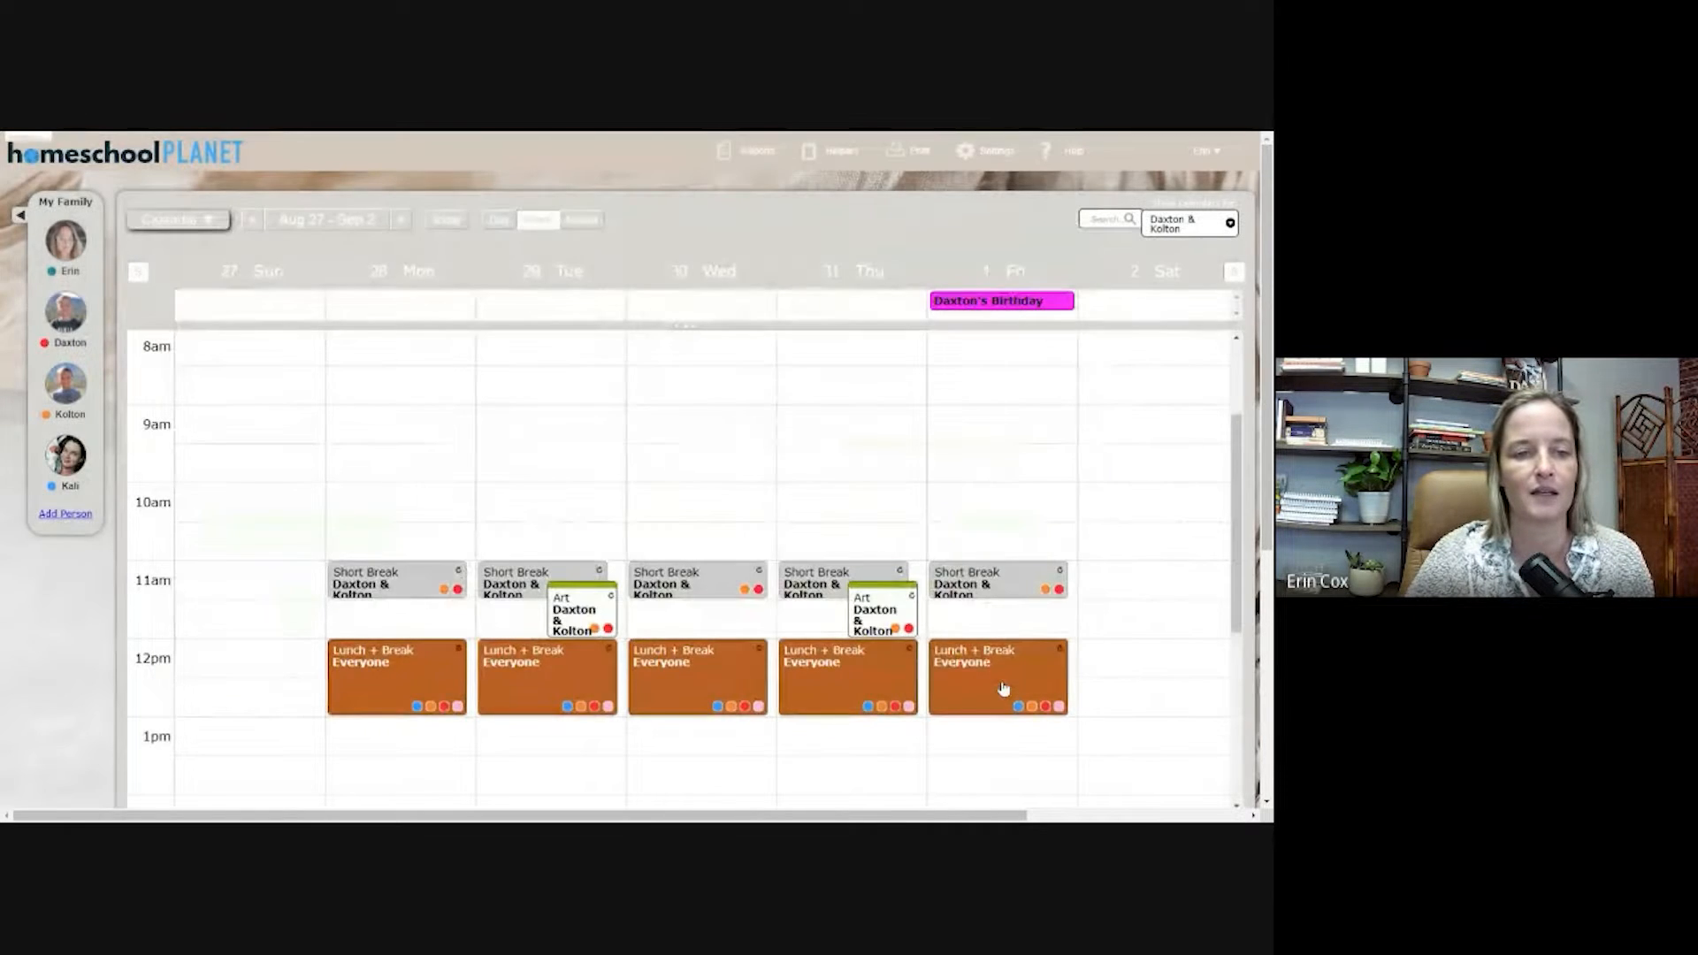
# Change the start date of the shared Tuesday and Thursday Art class to 9/5/2023
pyautogui.click(584, 630)
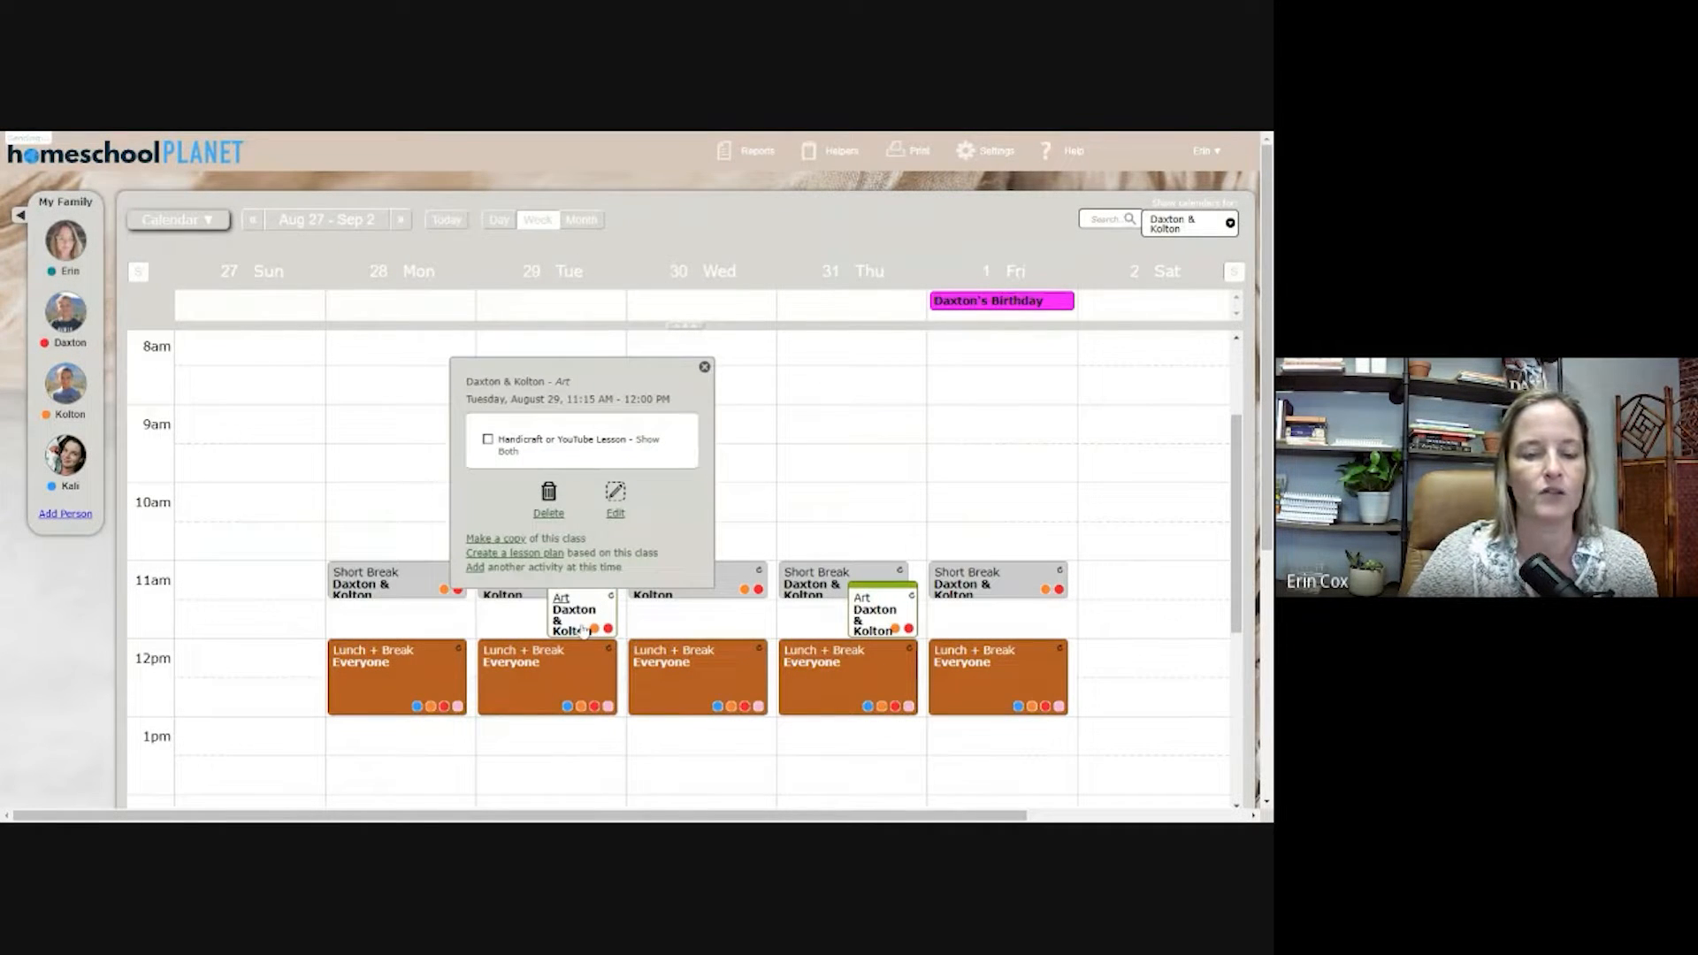
pyautogui.click(615, 540)
pyautogui.click(232, 294)
pyautogui.click(584, 381)
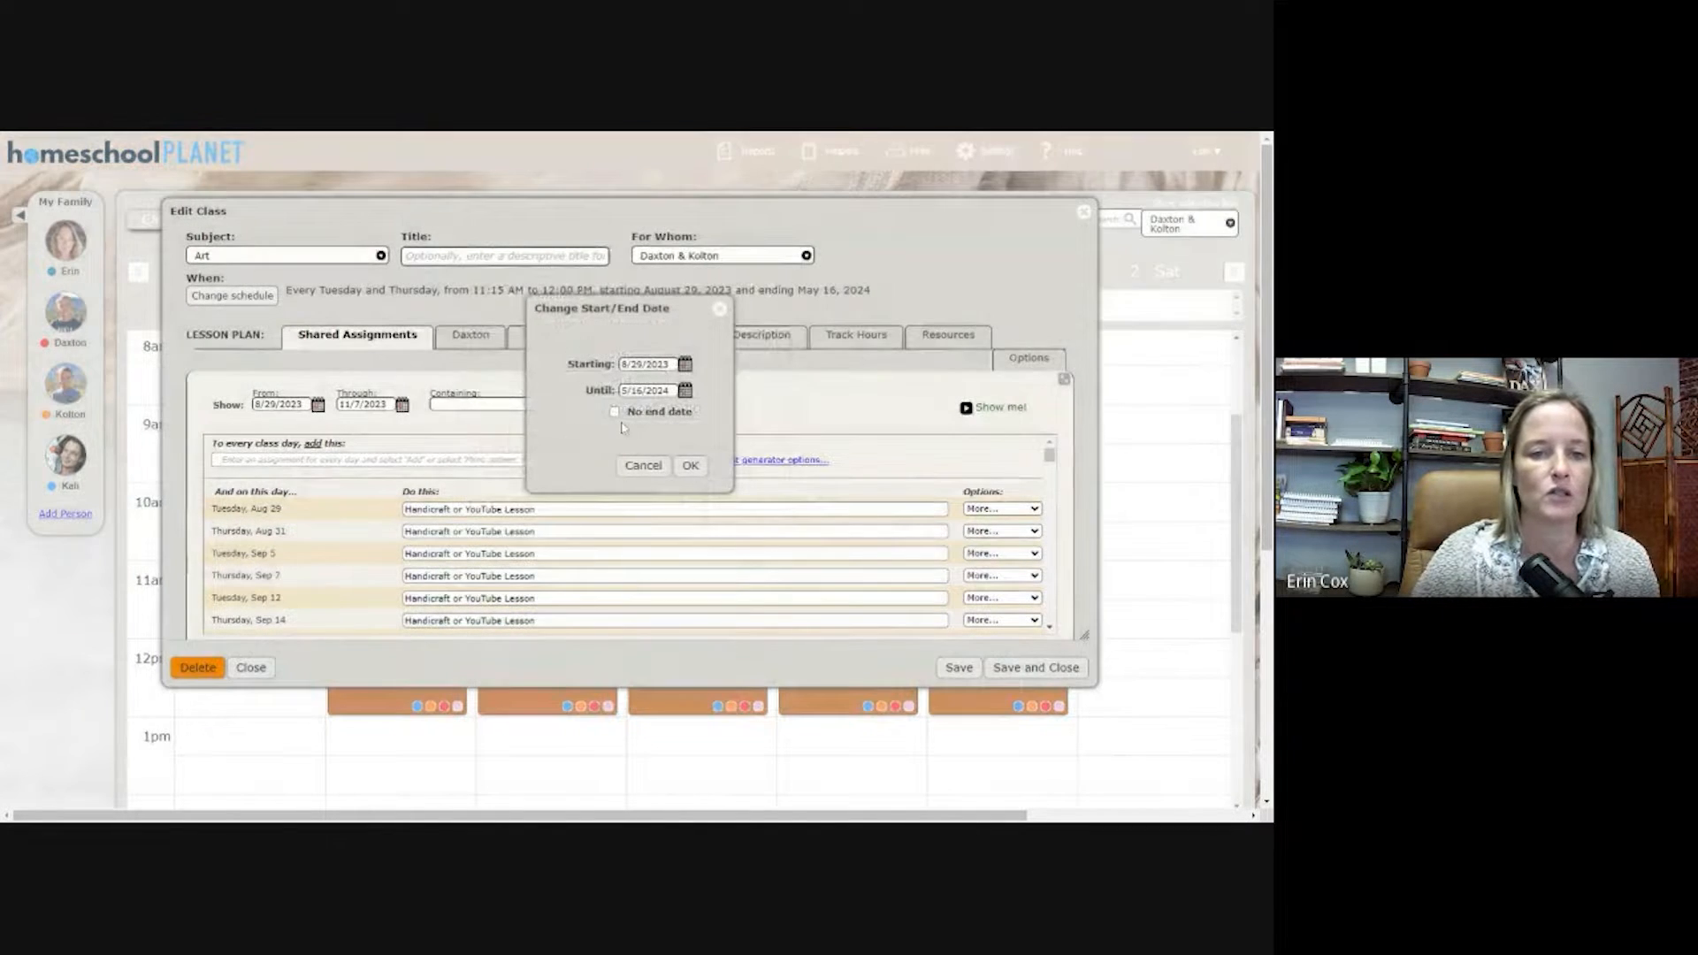
pyautogui.click(671, 379)
pyautogui.click(851, 401)
pyautogui.click(686, 492)
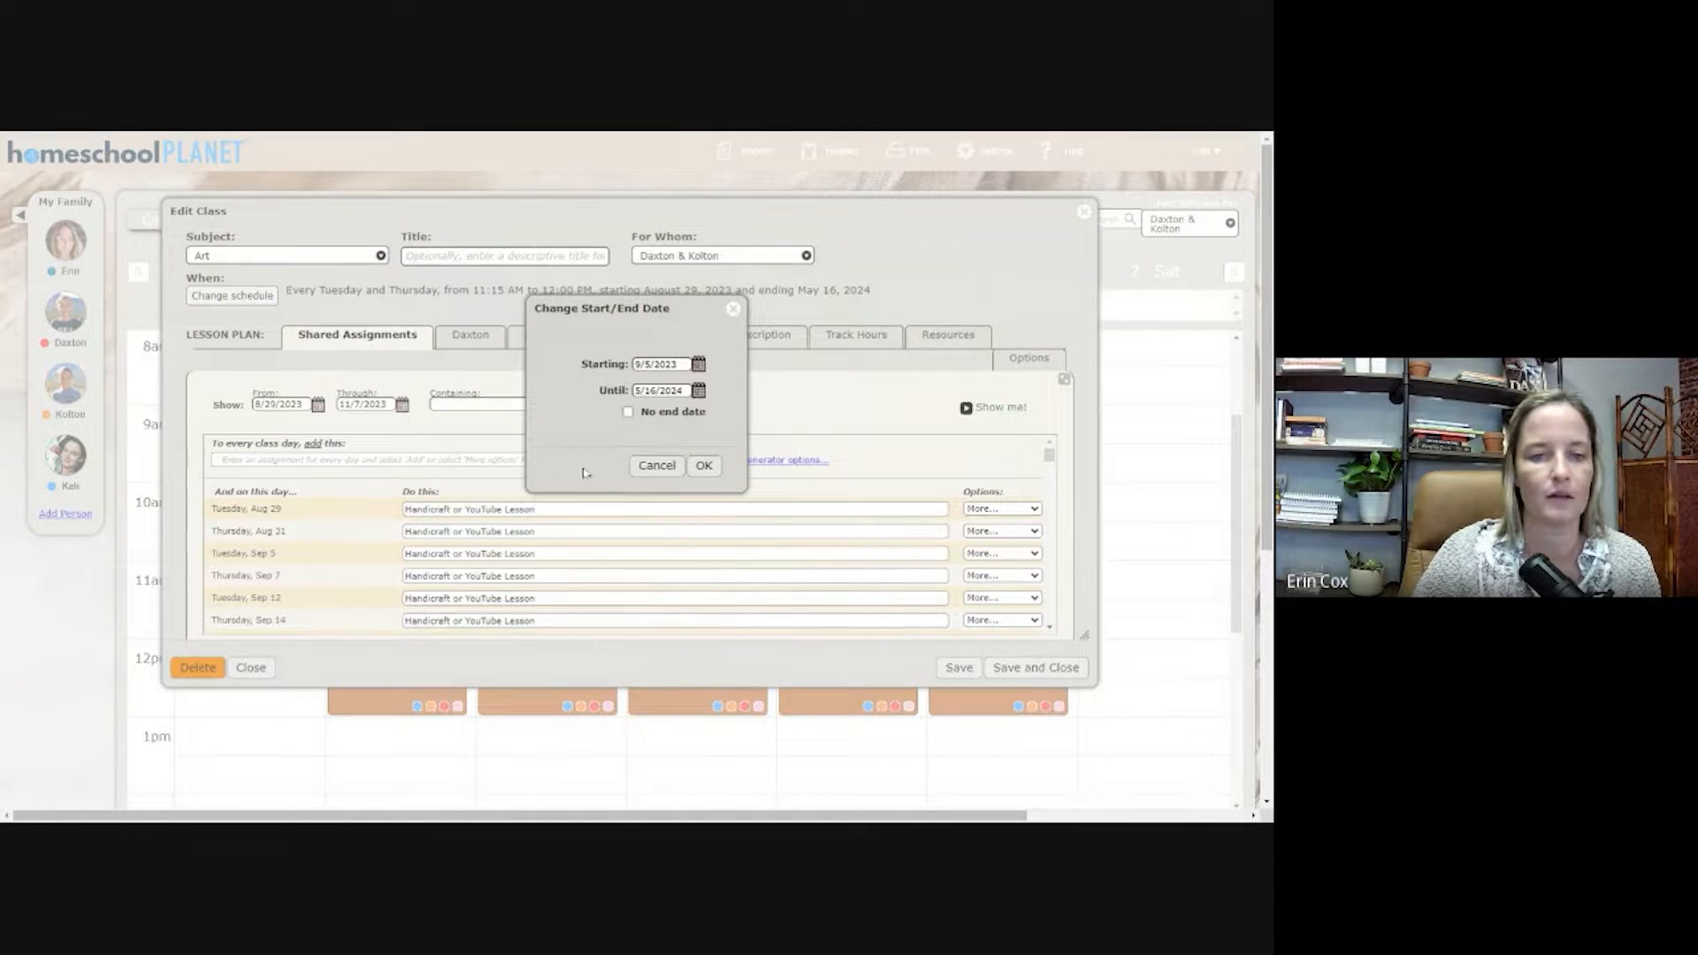
pyautogui.click(702, 467)
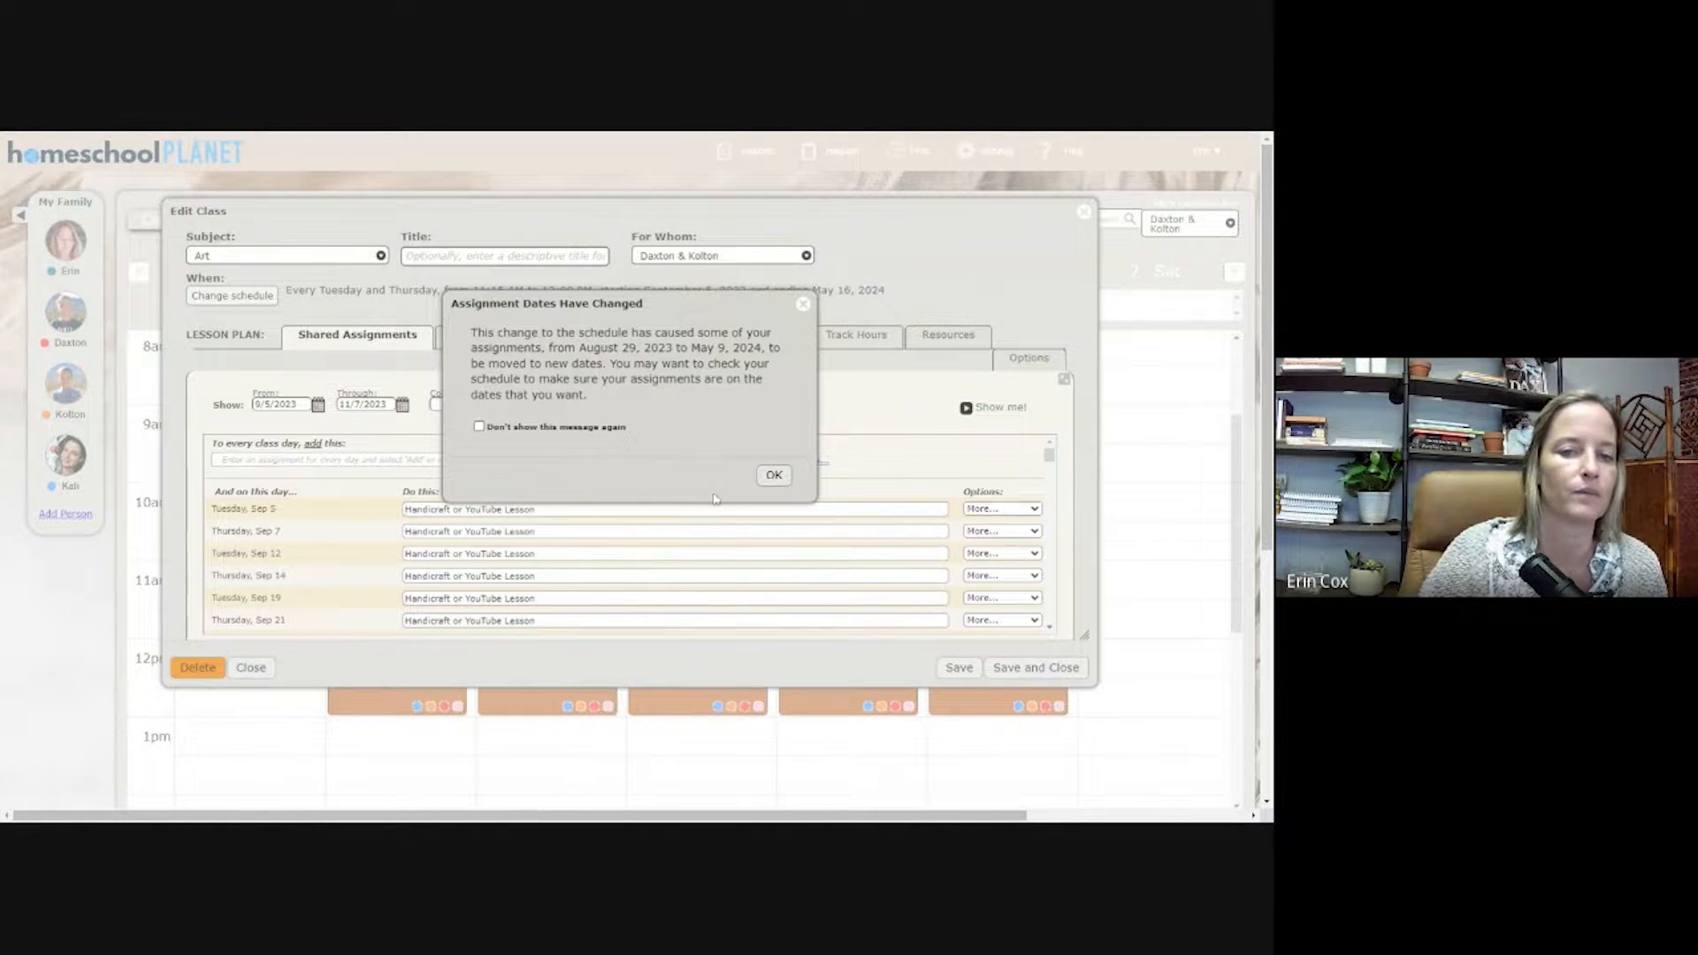
# Dismiss the notice about moved assignment dates, opting not to show it again, and save and close the Art class
pyautogui.click(479, 426)
pyautogui.click(774, 475)
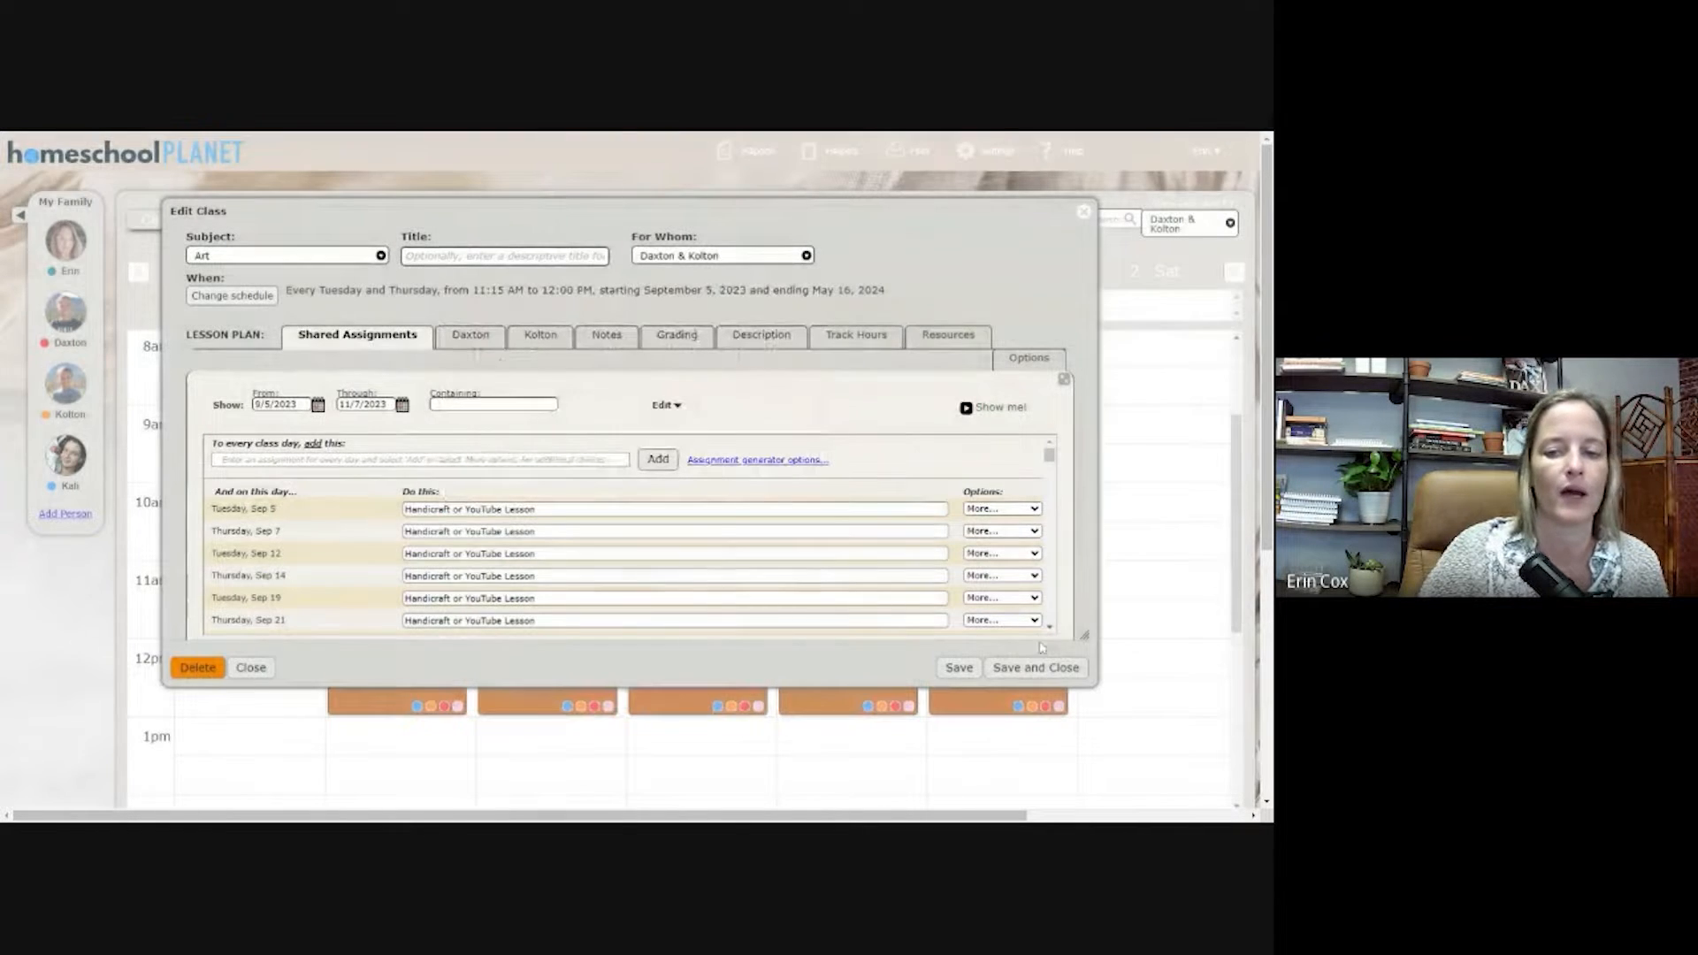
pyautogui.click(1035, 669)
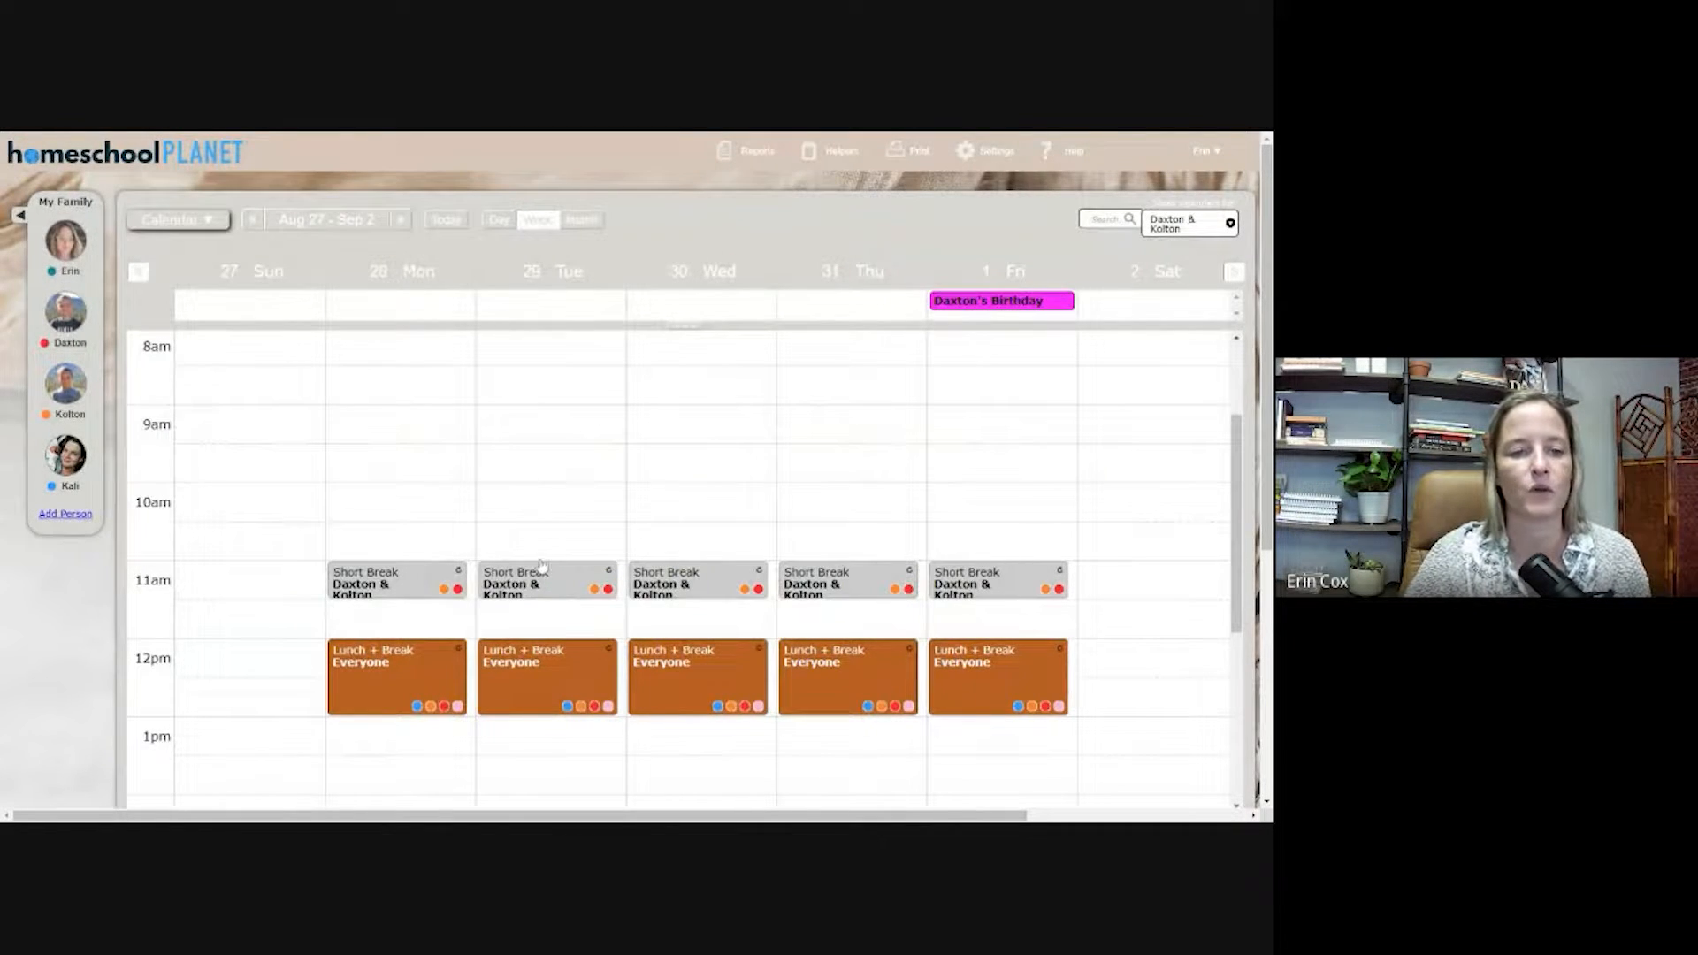
# Go to the week of Sep 3 - Sep 9 and look through the classes and assignments scheduled from Tuesday to Friday
pyautogui.click(401, 219)
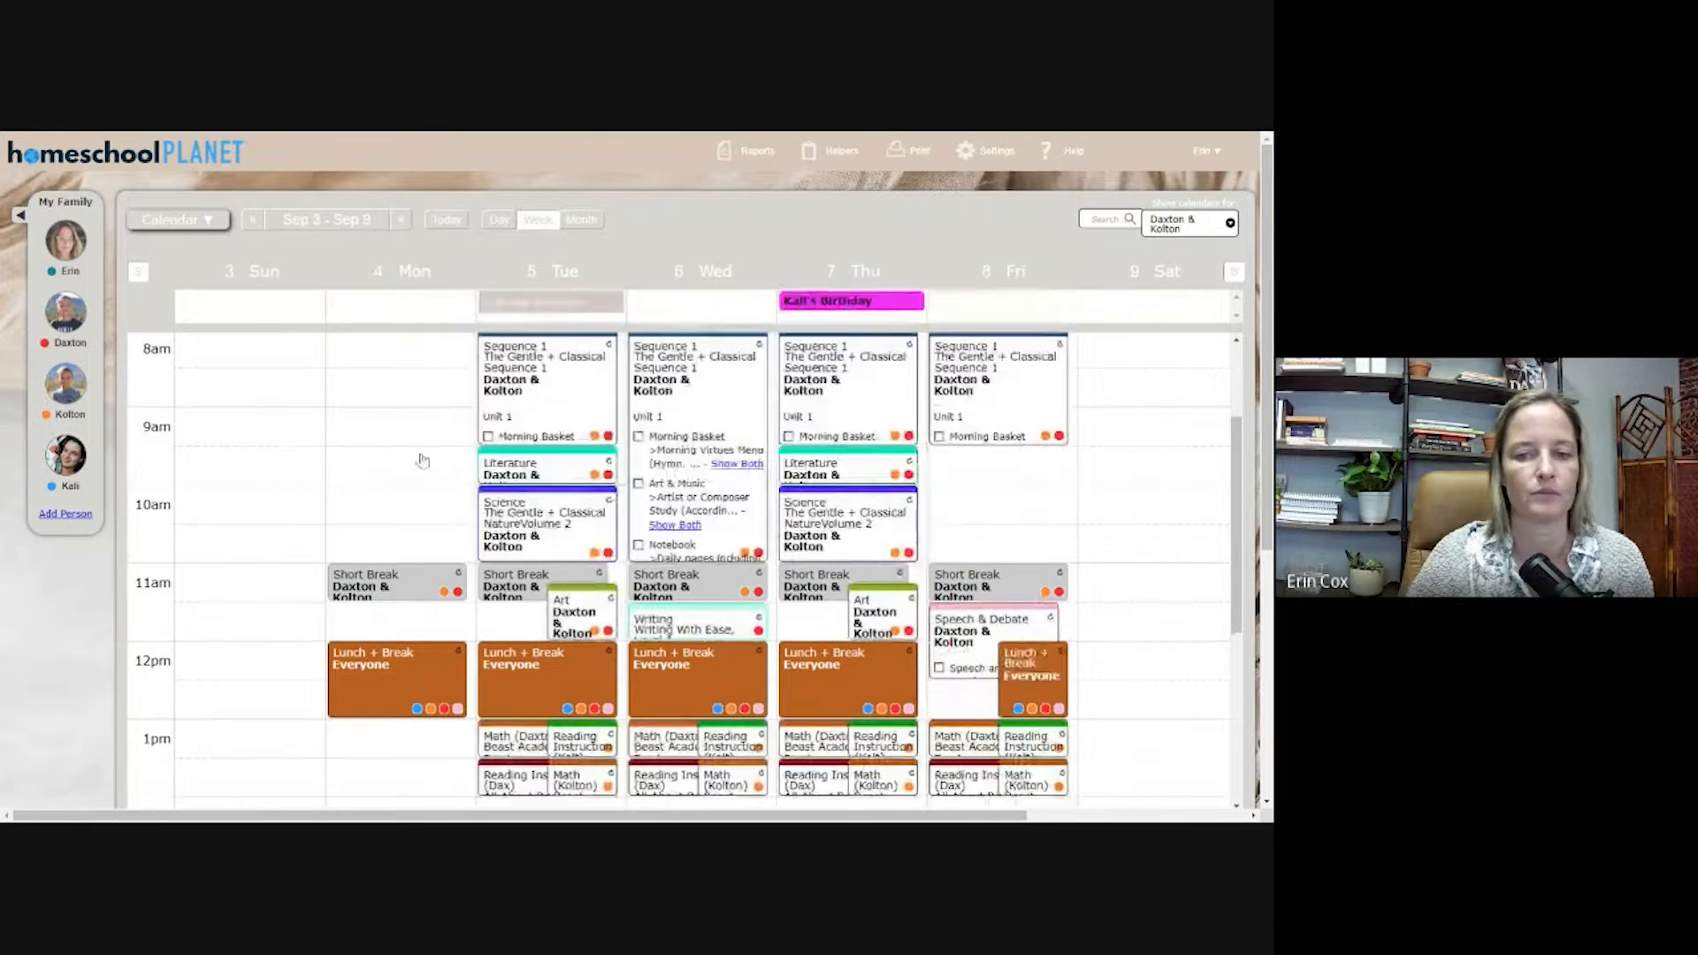
pyautogui.scroll(1, 420, 566)
pyautogui.scroll(1, 420, 566)
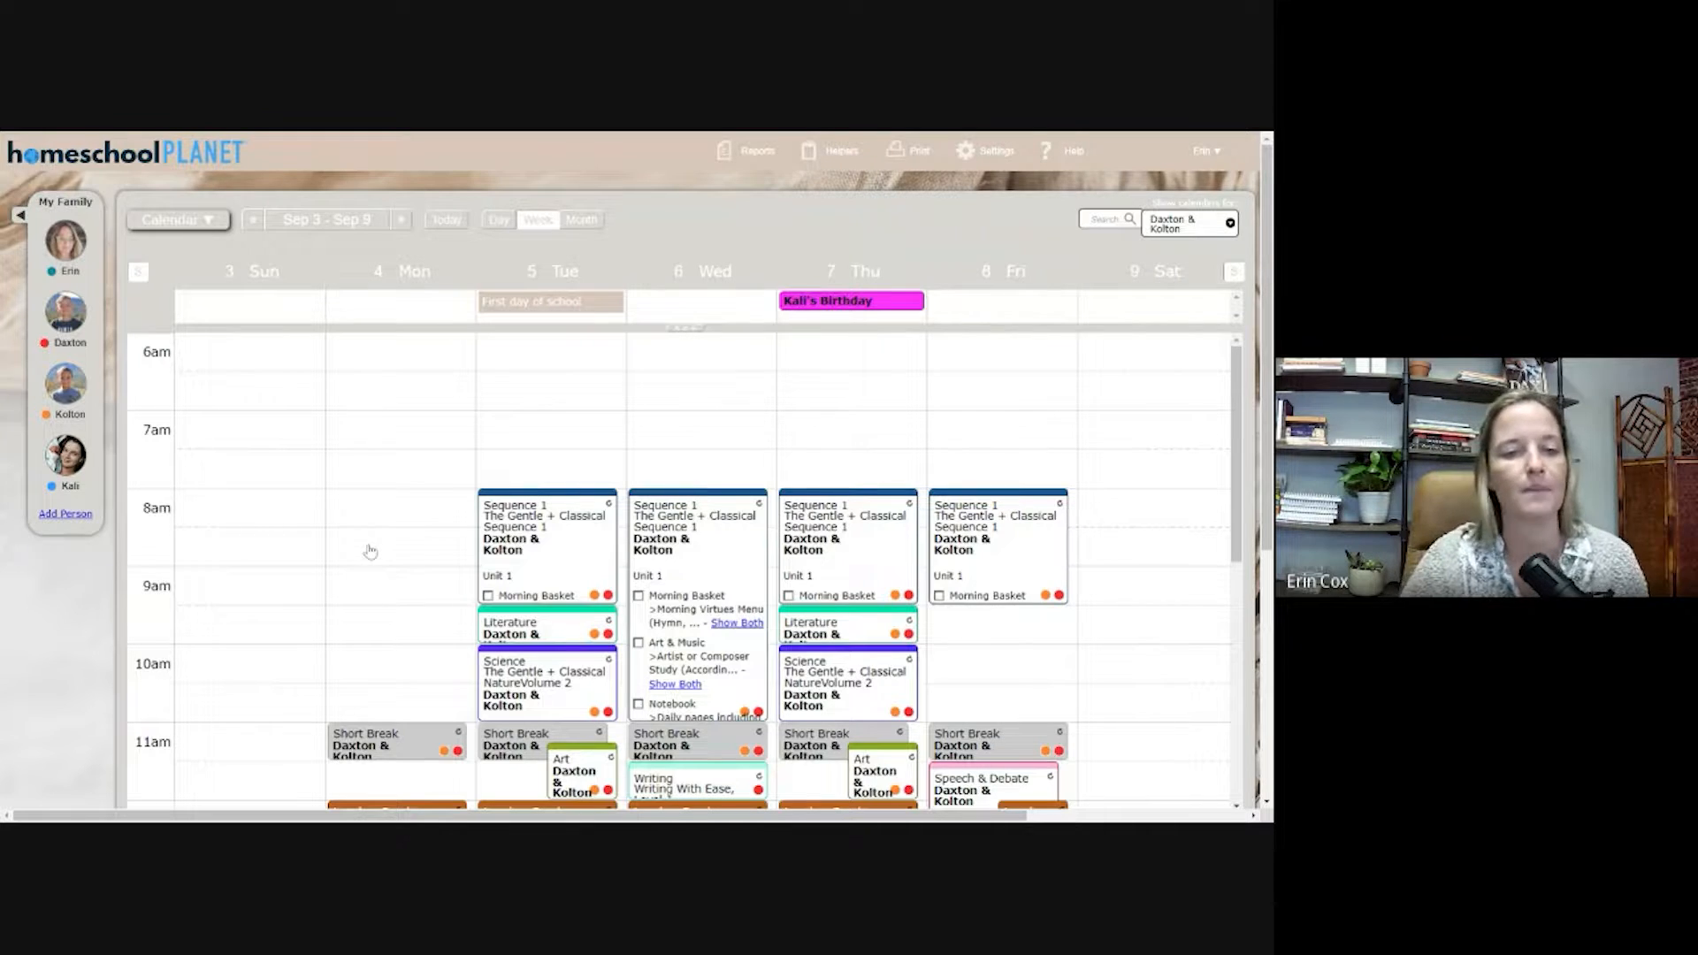
pyautogui.scroll(-2, 379, 555)
pyautogui.scroll(1, 379, 555)
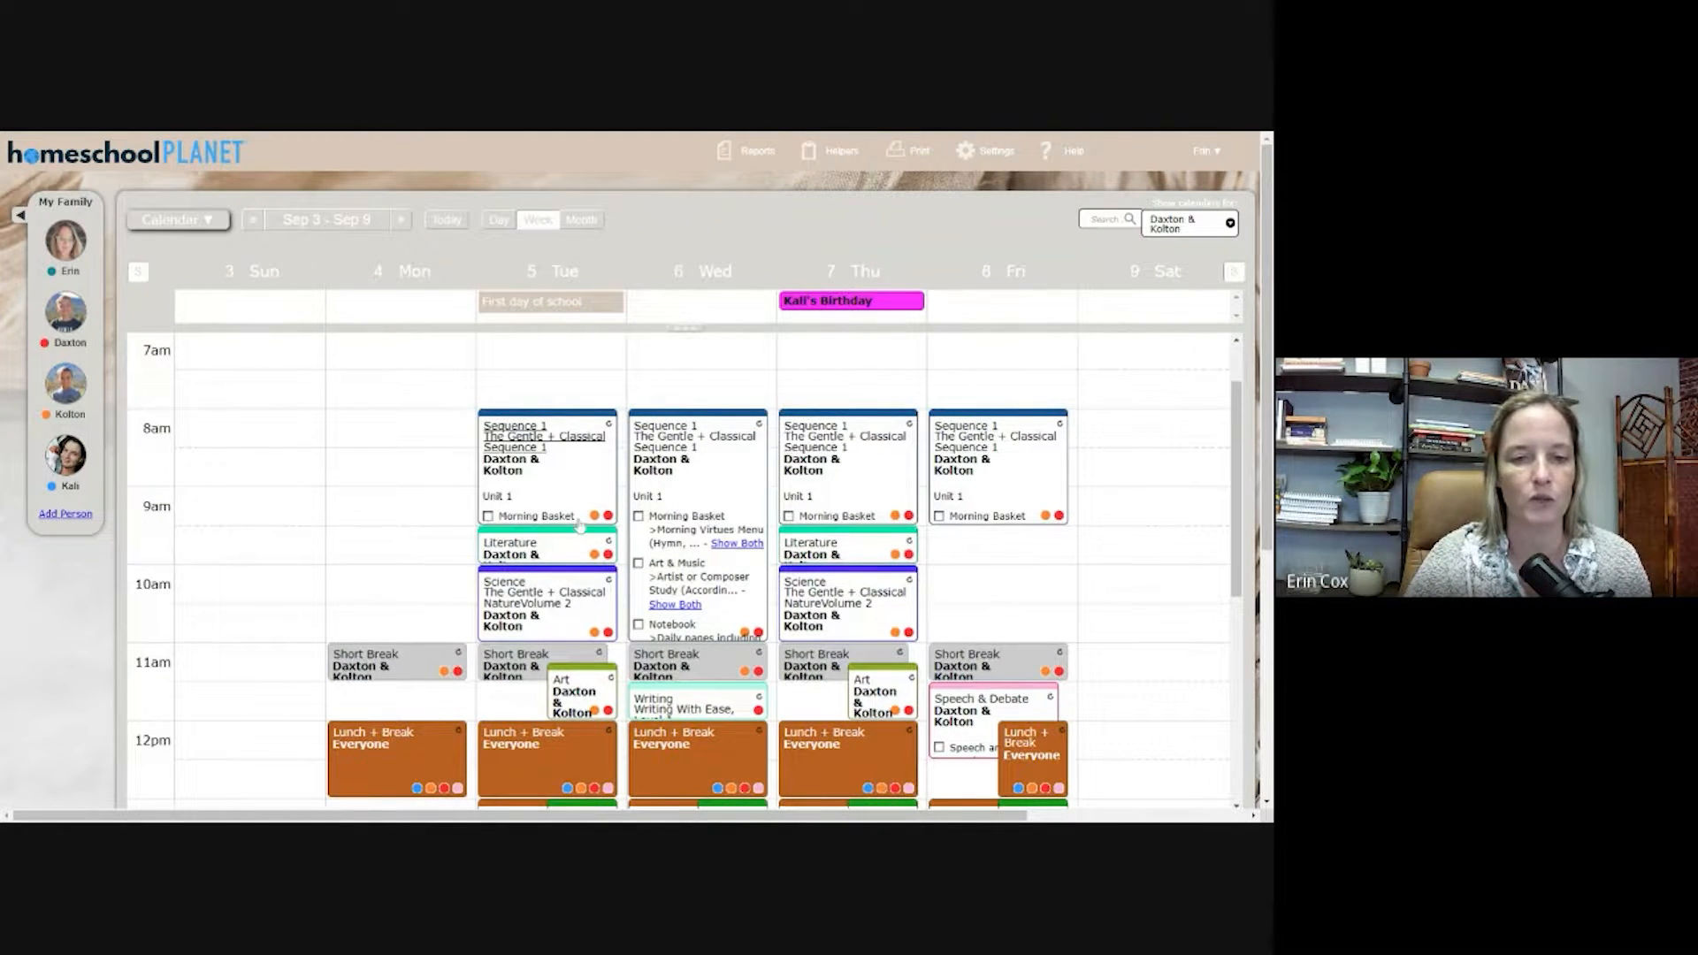
pyautogui.scroll(-1, 517, 495)
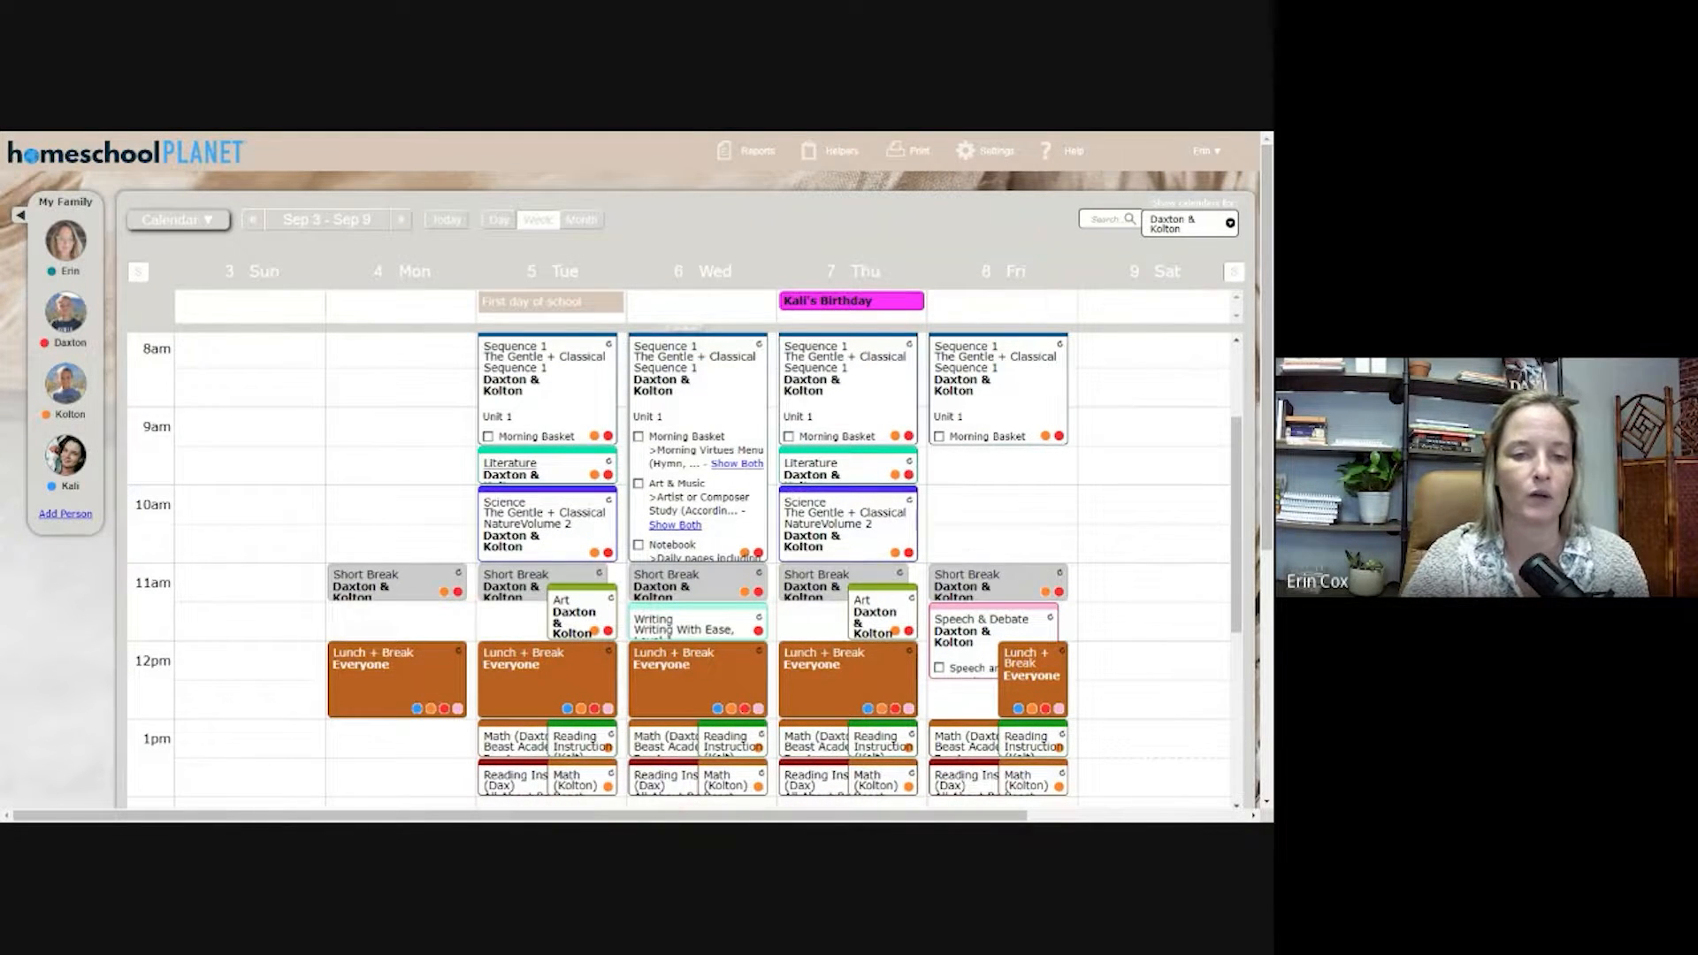
pyautogui.scroll(-1, 514, 479)
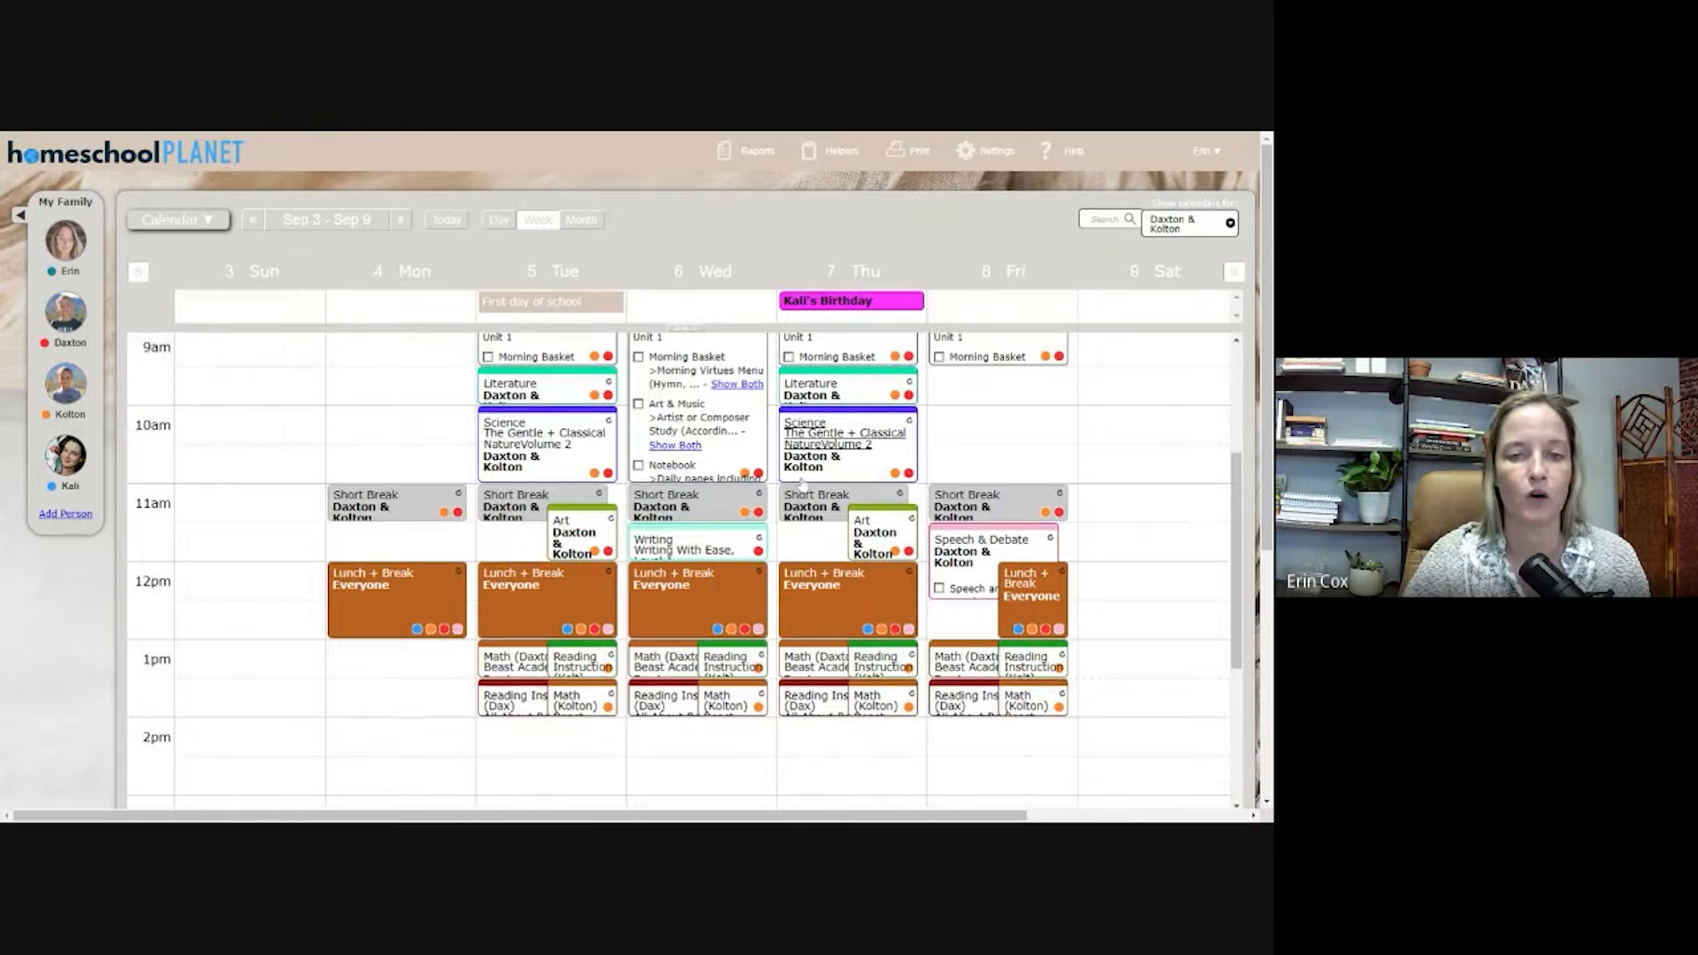
pyautogui.scroll(-1, 471, 522)
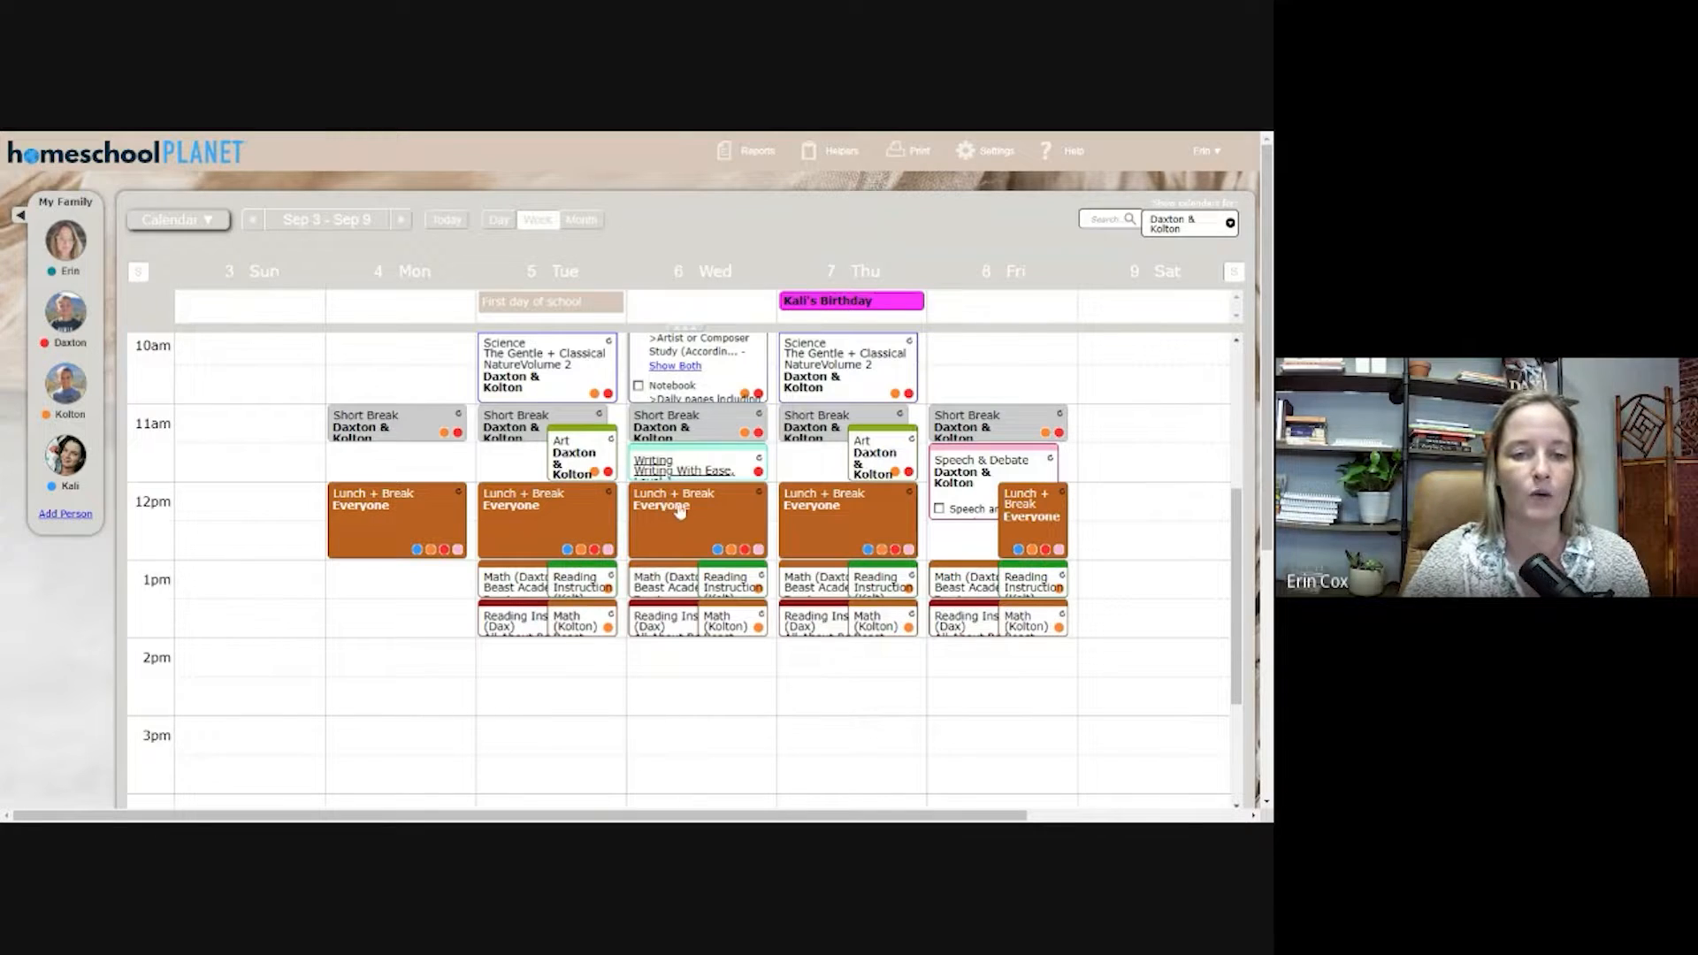
# View the assignment details of Wednesday's Writing class, Writing With Ease, Level 1, and close them
pyautogui.click(689, 495)
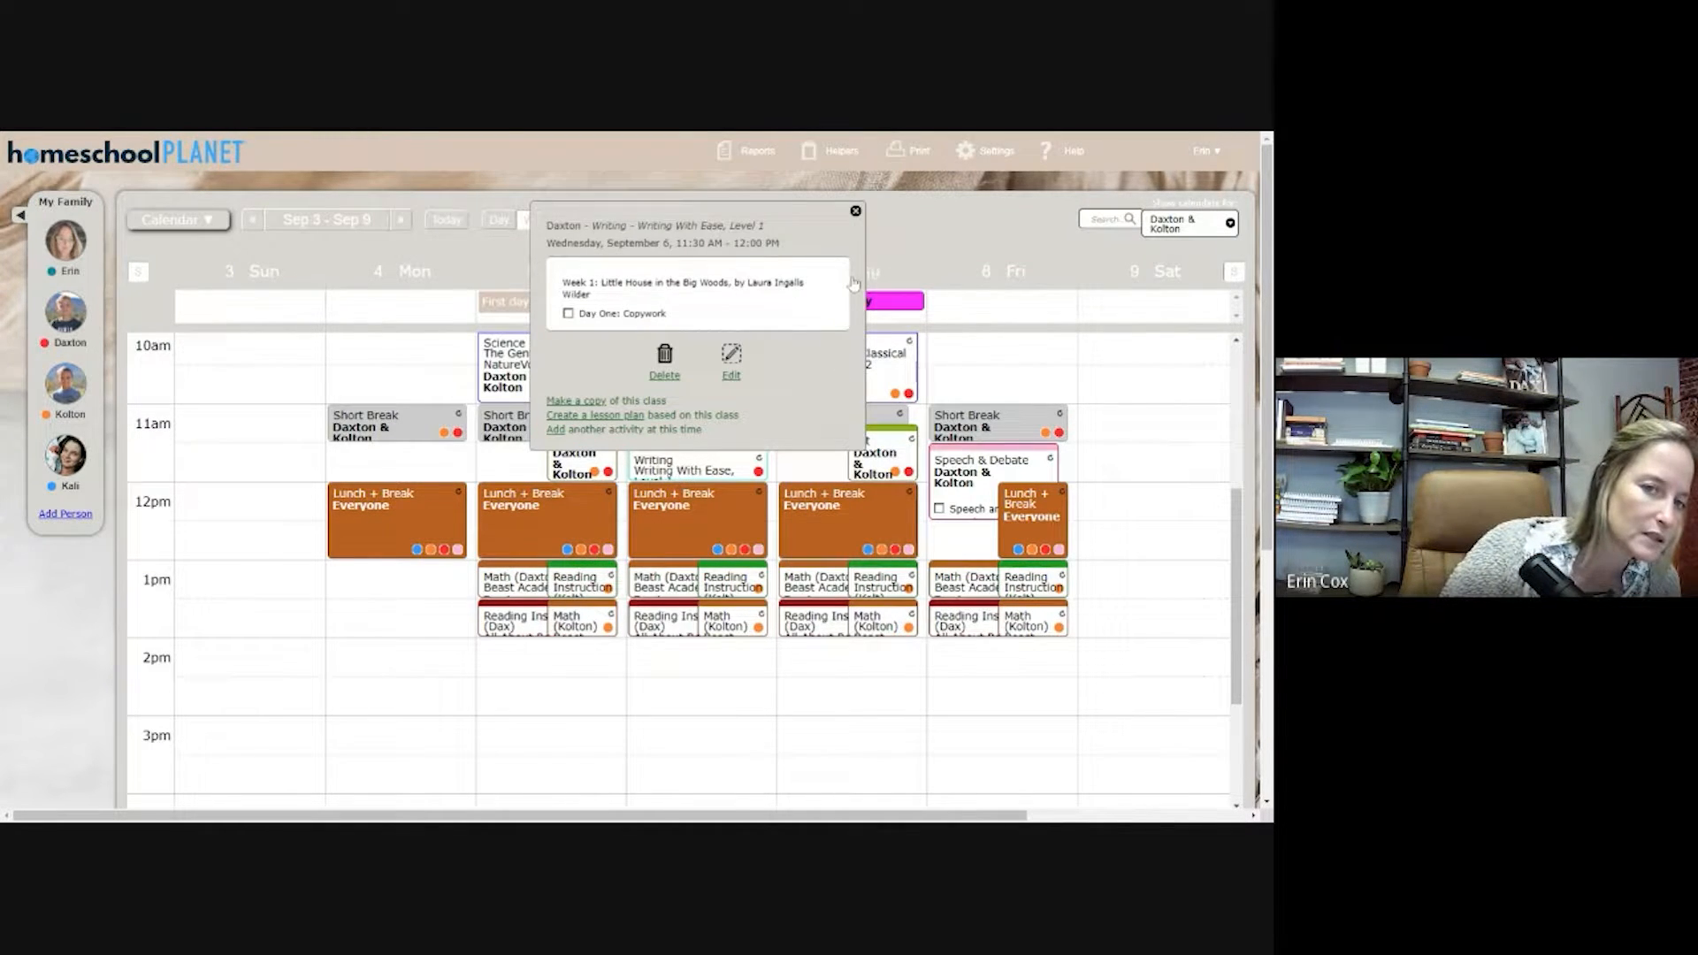
pyautogui.click(855, 212)
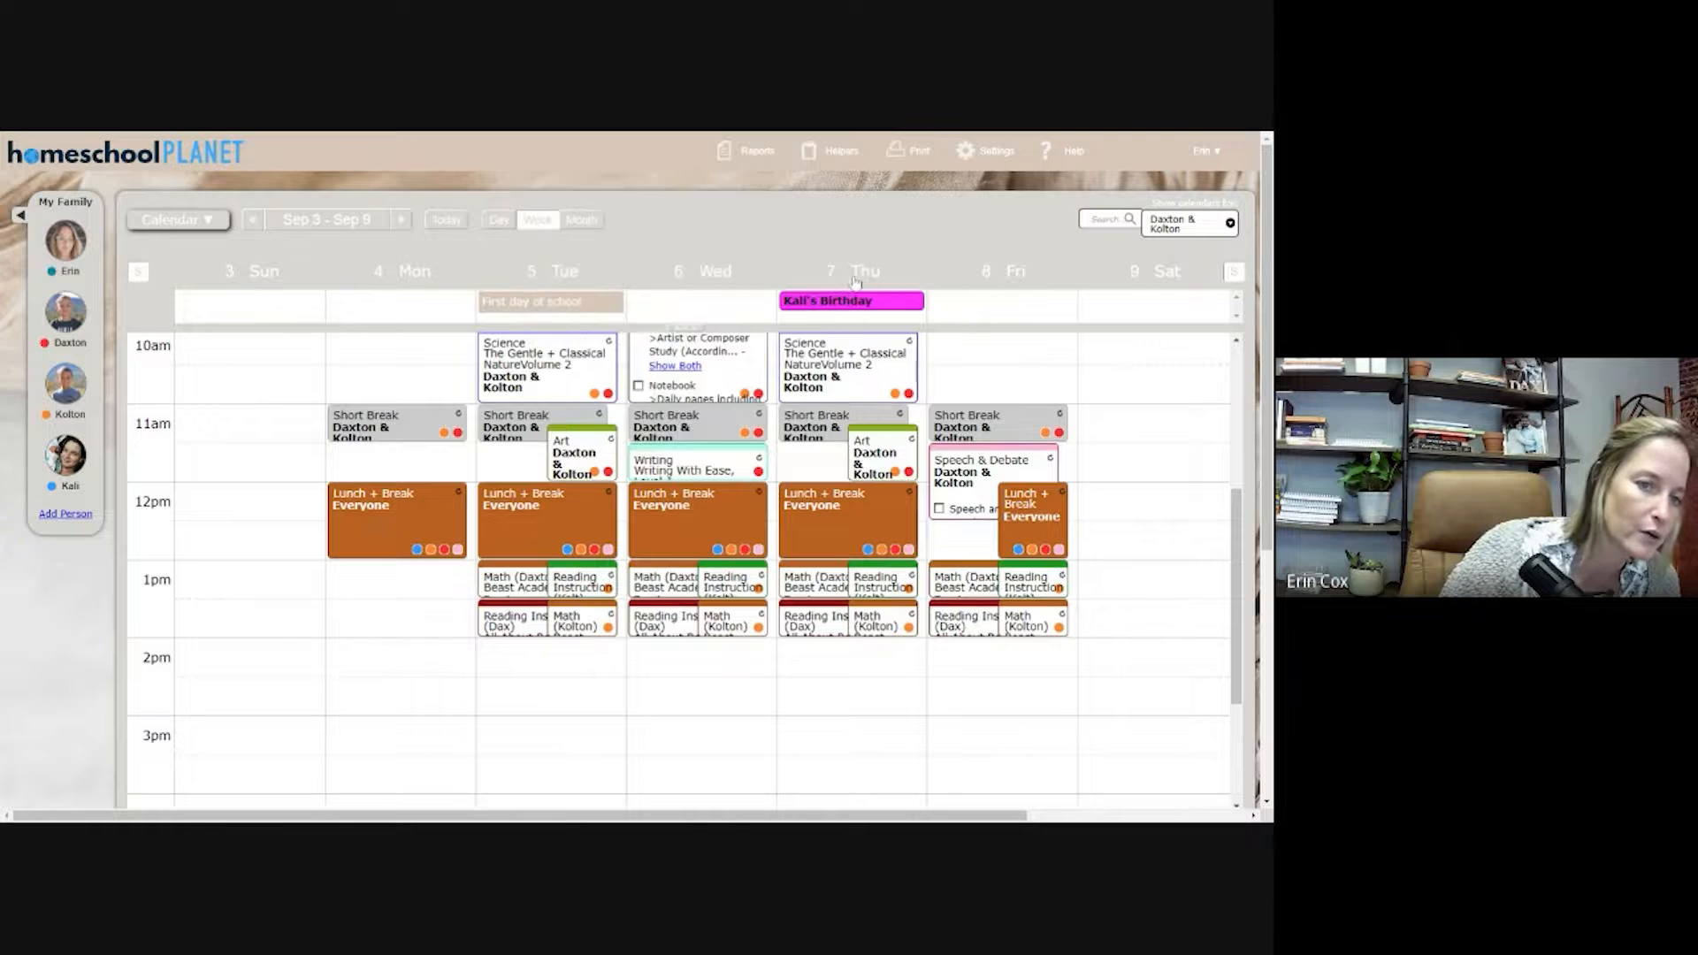
pyautogui.click(659, 473)
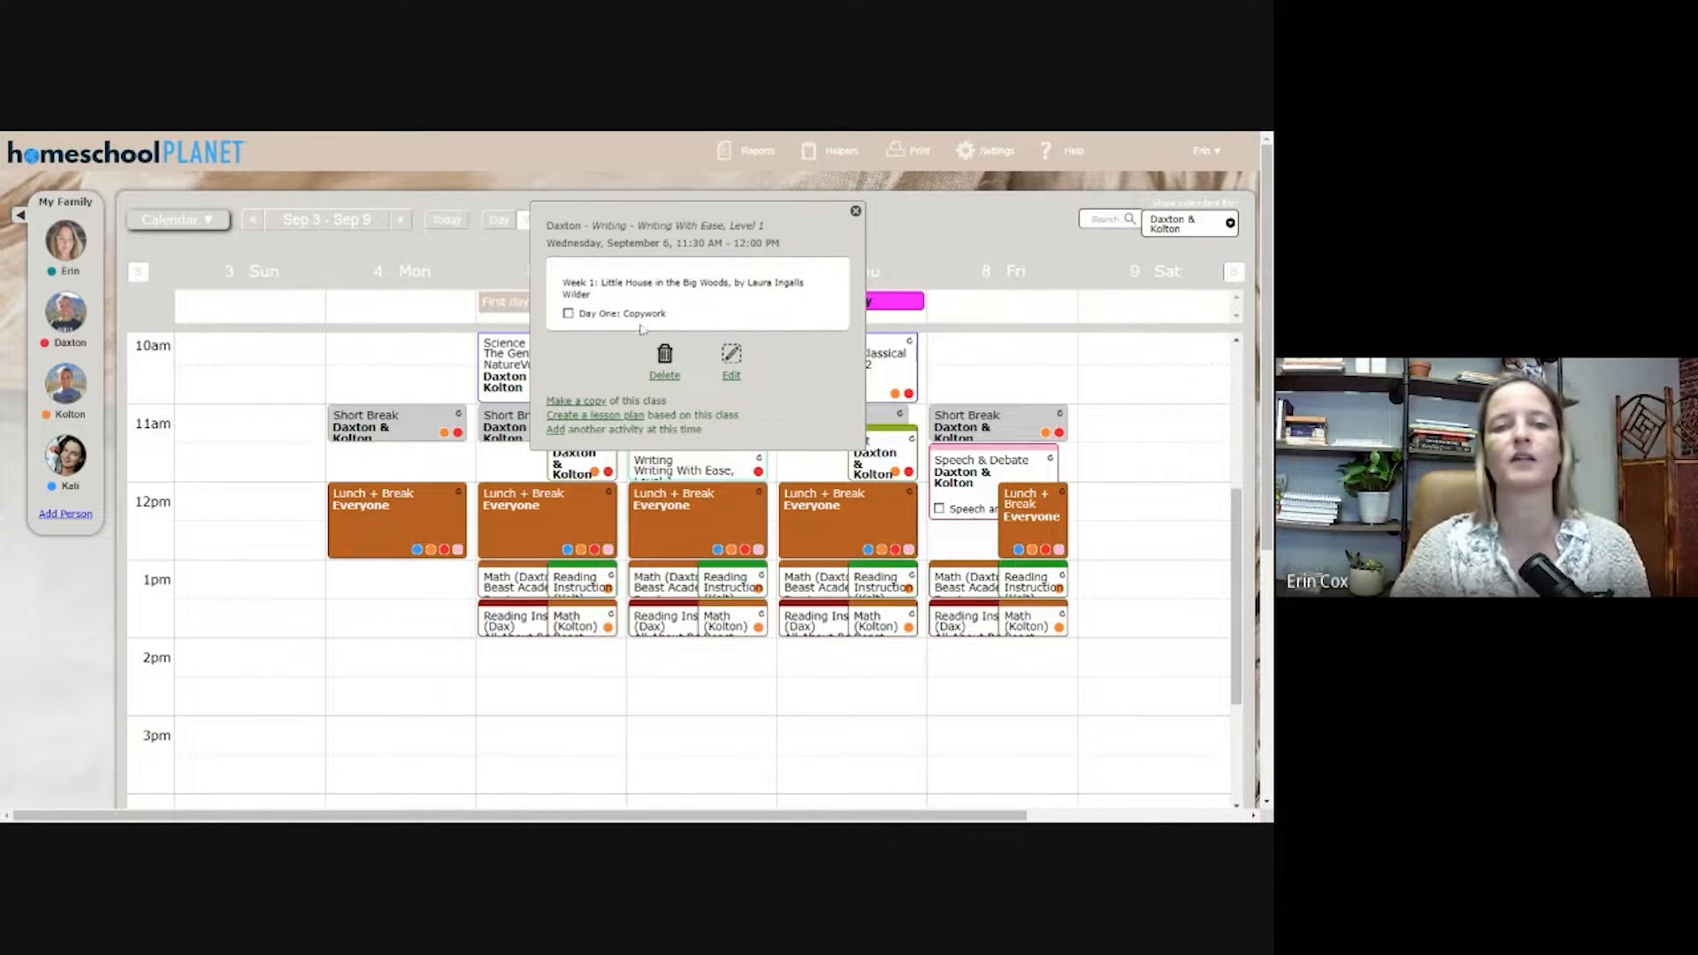
pyautogui.click(855, 211)
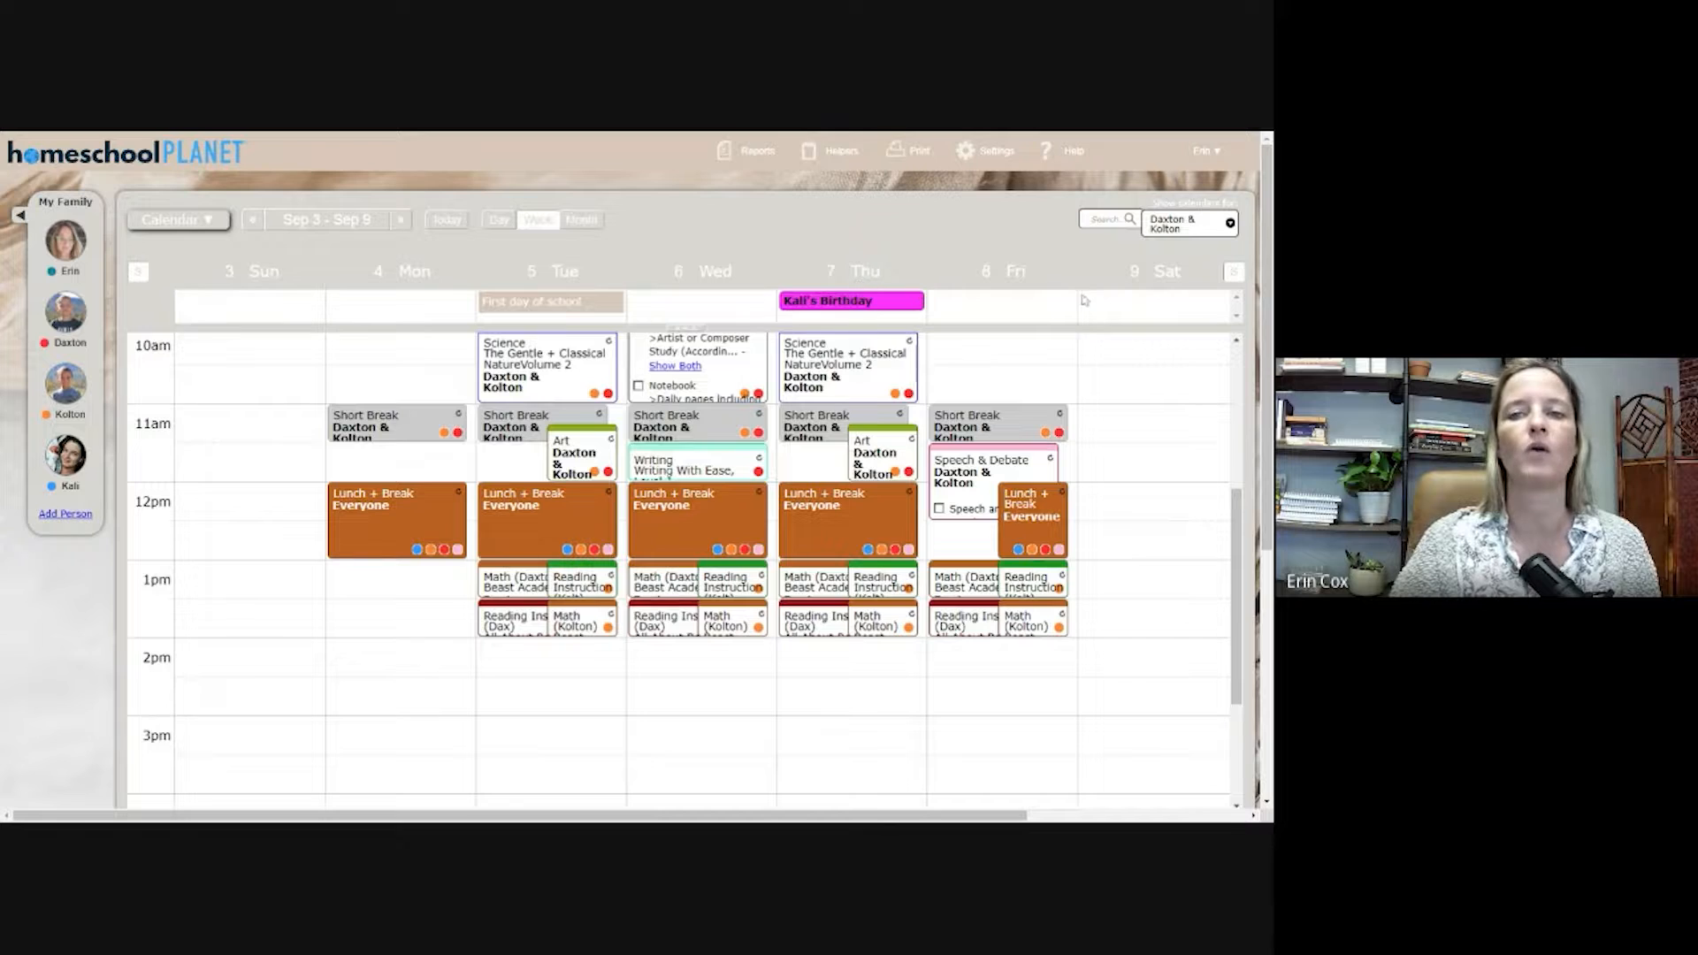
# Filter the calendar to show only the second family member's schedule
pyautogui.click(1208, 222)
pyautogui.click(1214, 272)
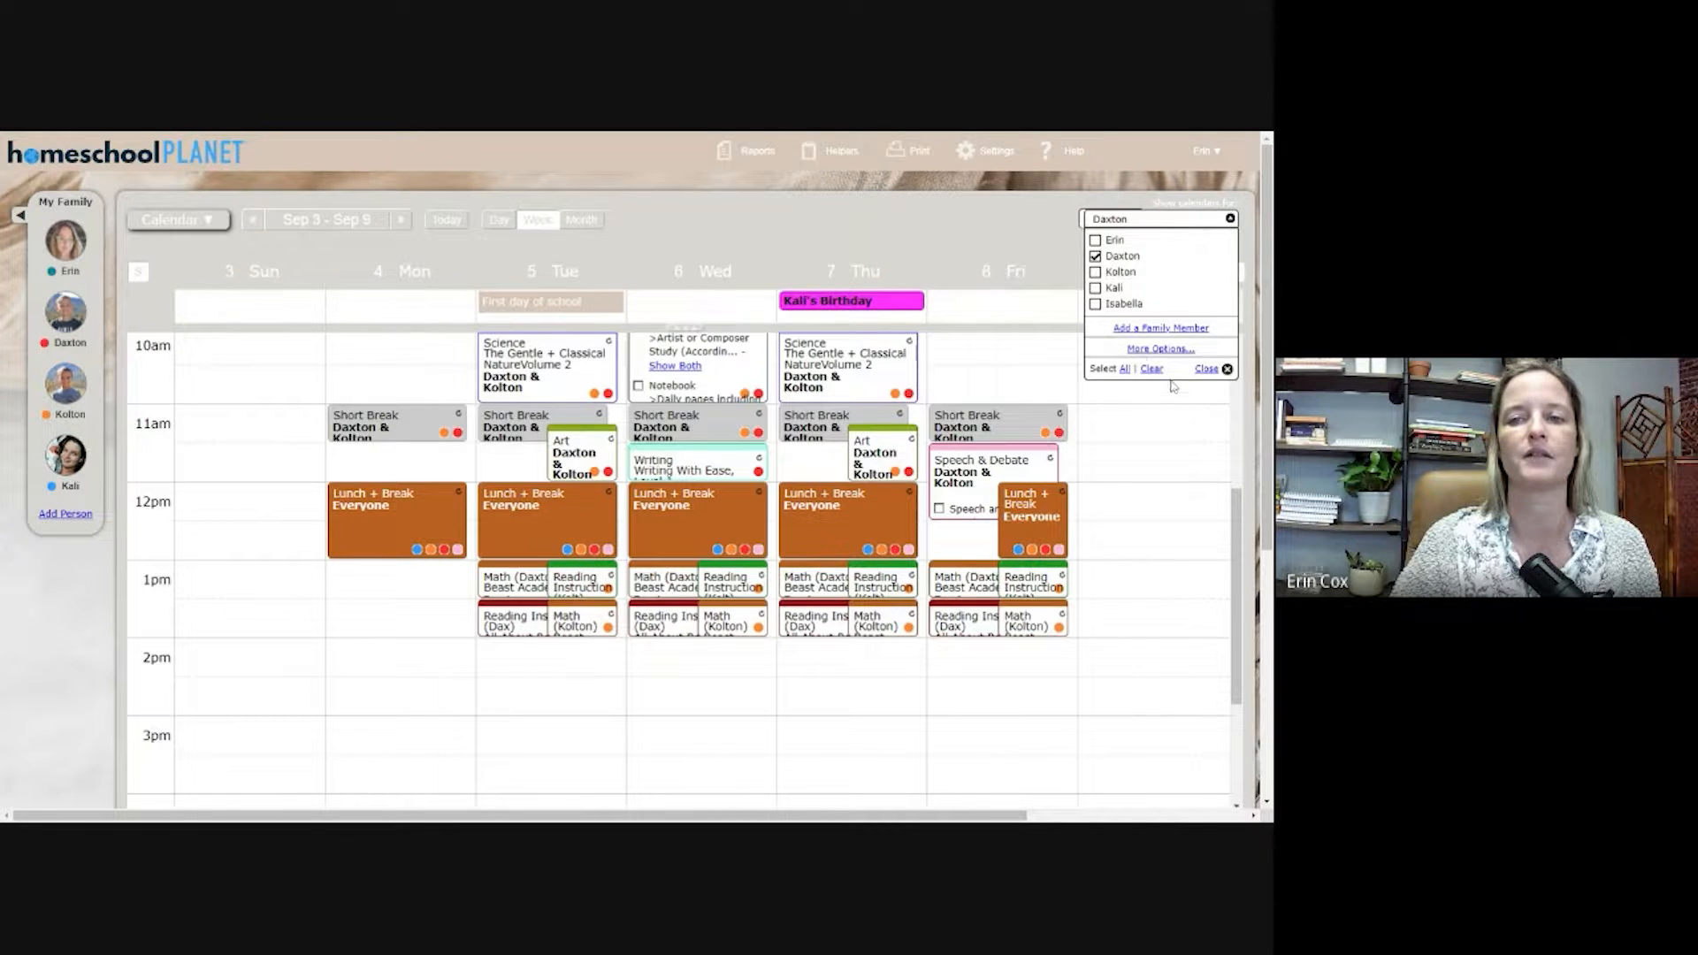
pyautogui.click(1210, 425)
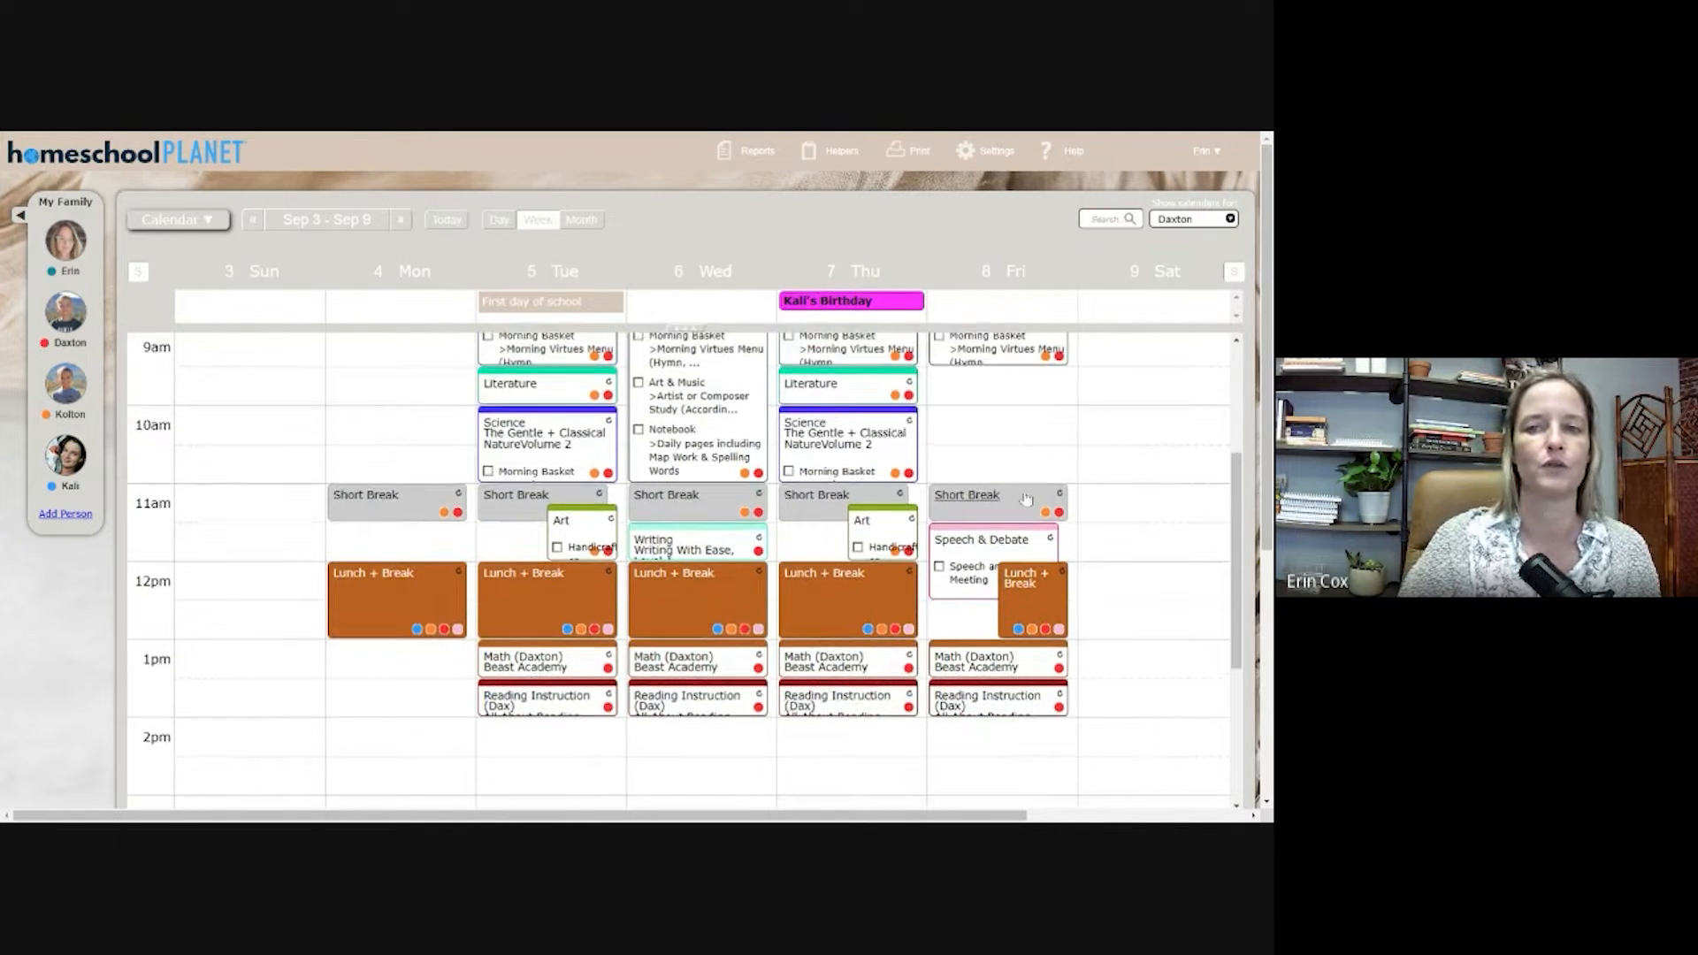
# Switch the calendar filter to show only the third family member's schedule
pyautogui.click(1180, 220)
pyautogui.click(1096, 256)
pyautogui.click(1097, 273)
pyautogui.click(1212, 427)
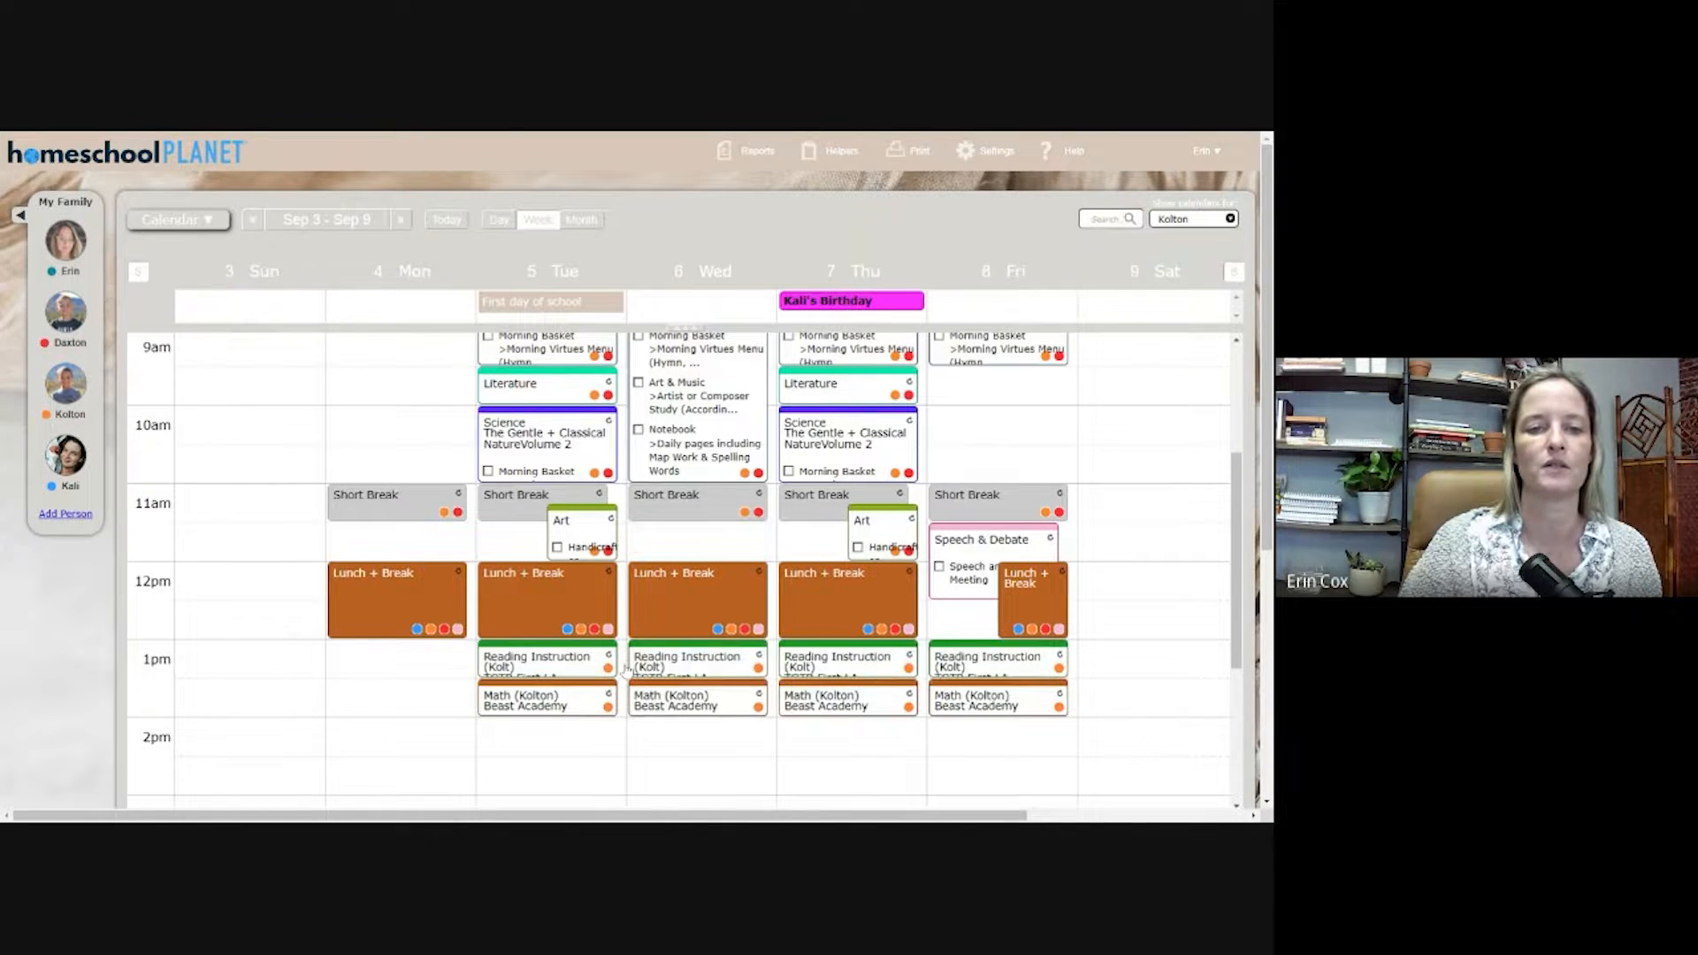
# Add the second family member back to the calendar filter so both children's schedules are displayed together
pyautogui.click(1180, 219)
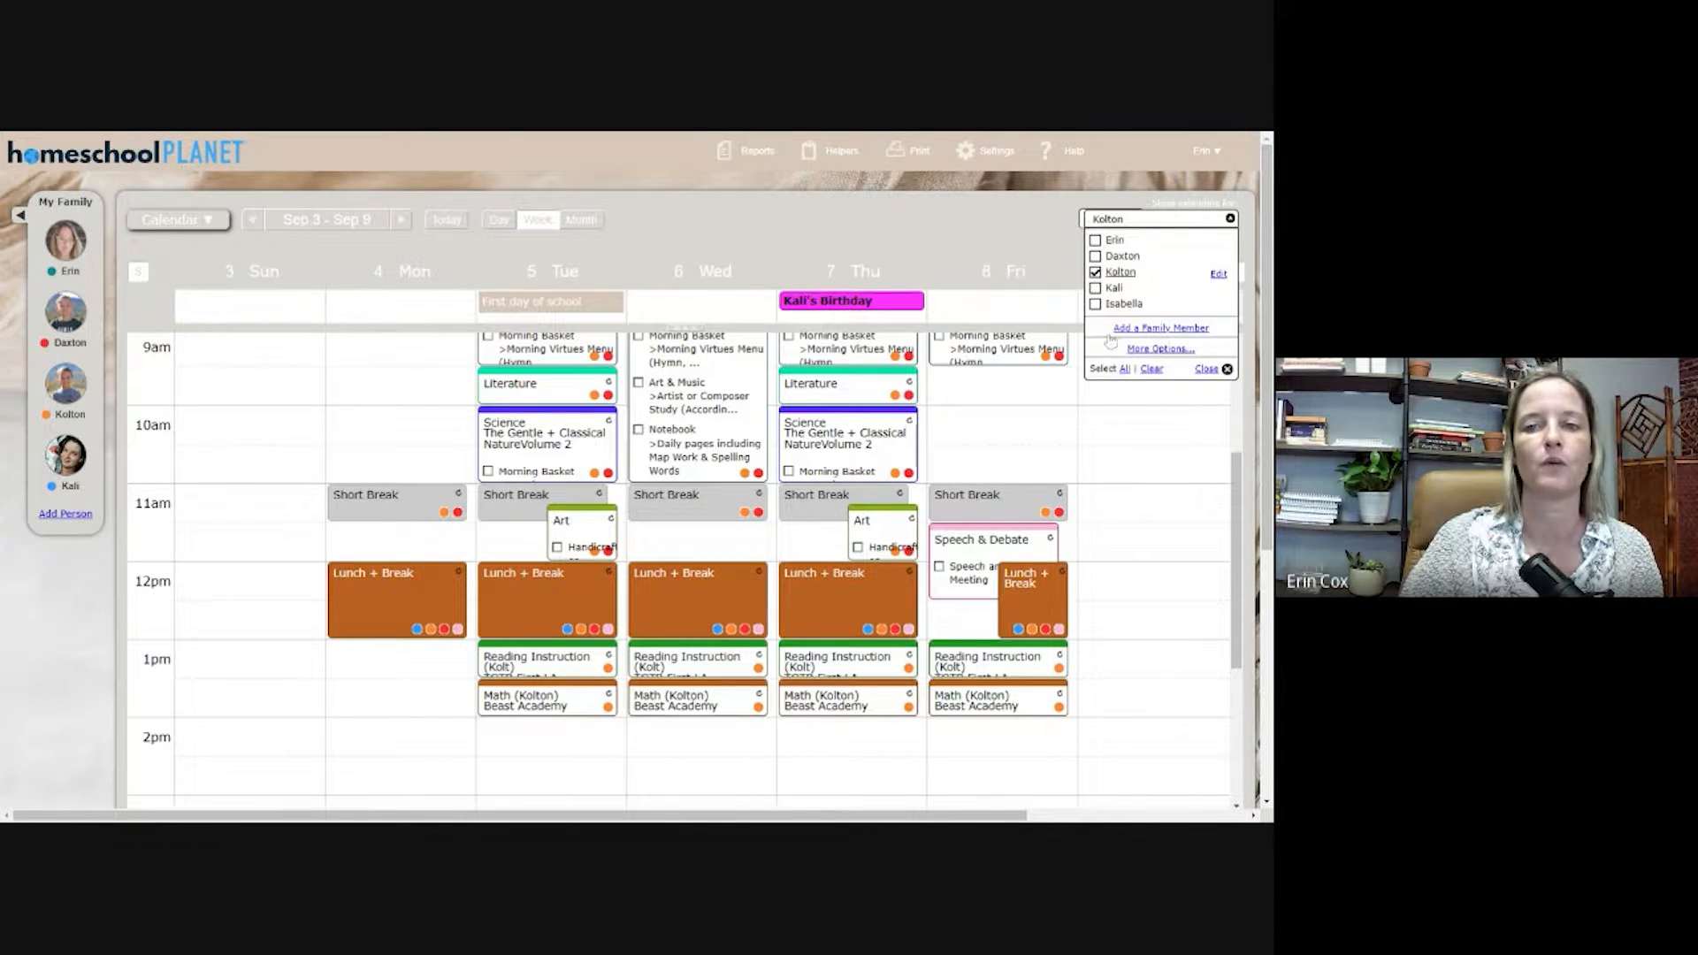
pyautogui.click(1097, 256)
pyautogui.click(1208, 370)
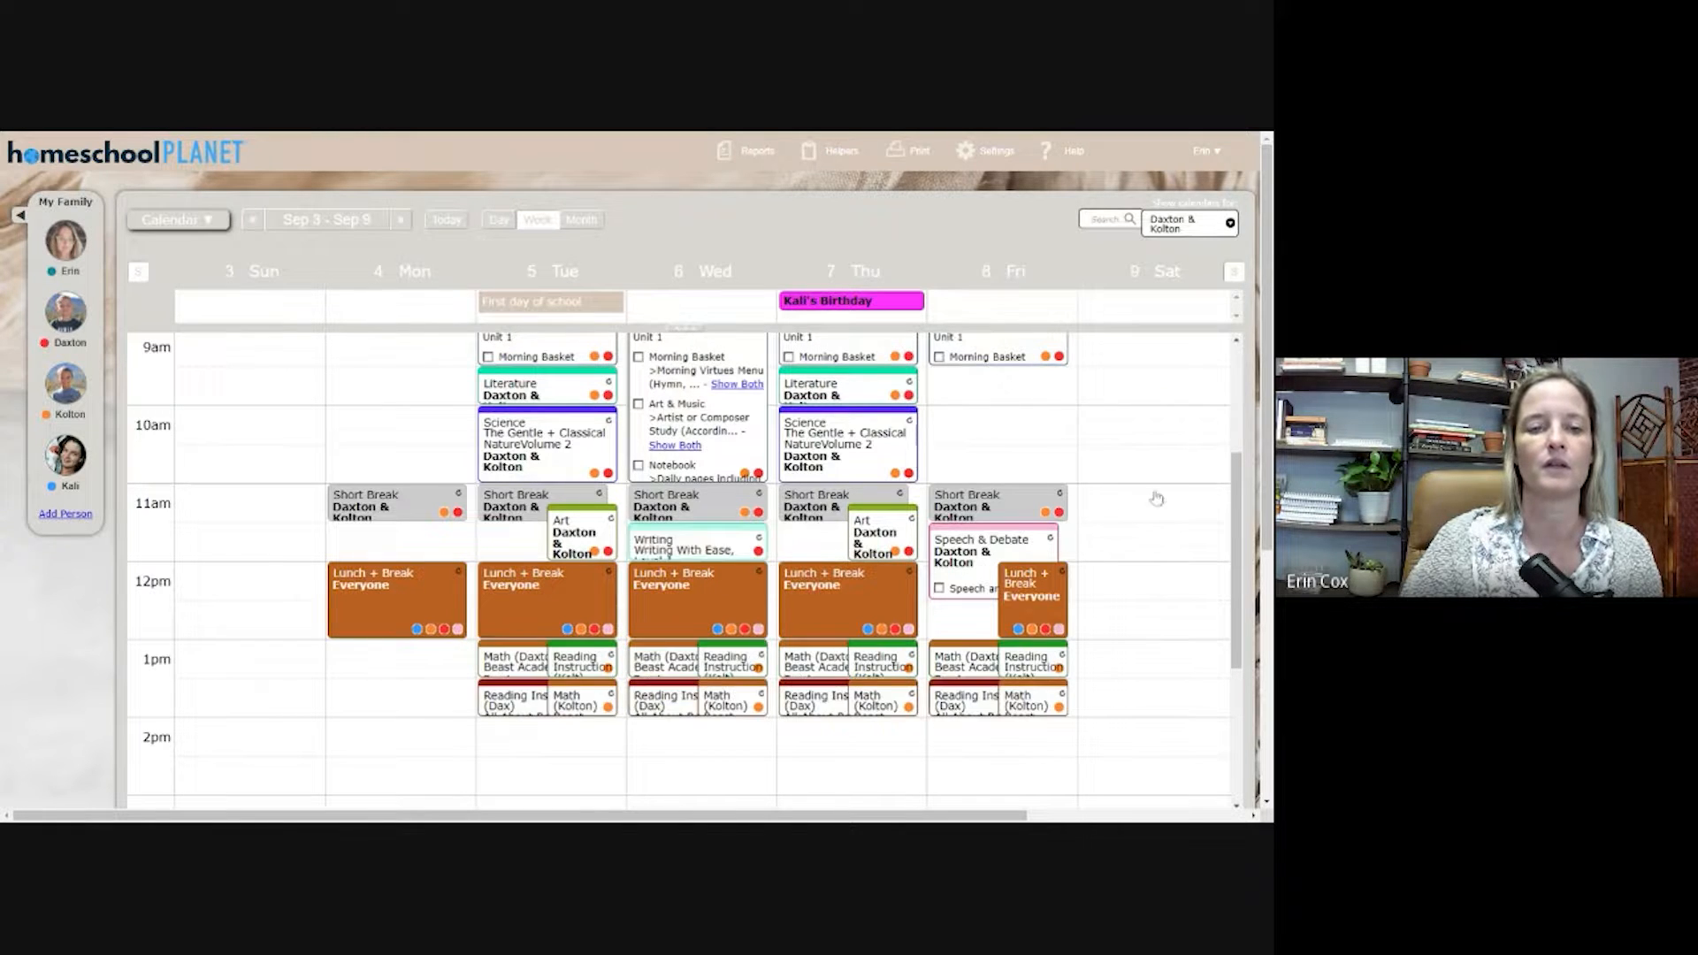
pyautogui.scroll(-1, 685, 579)
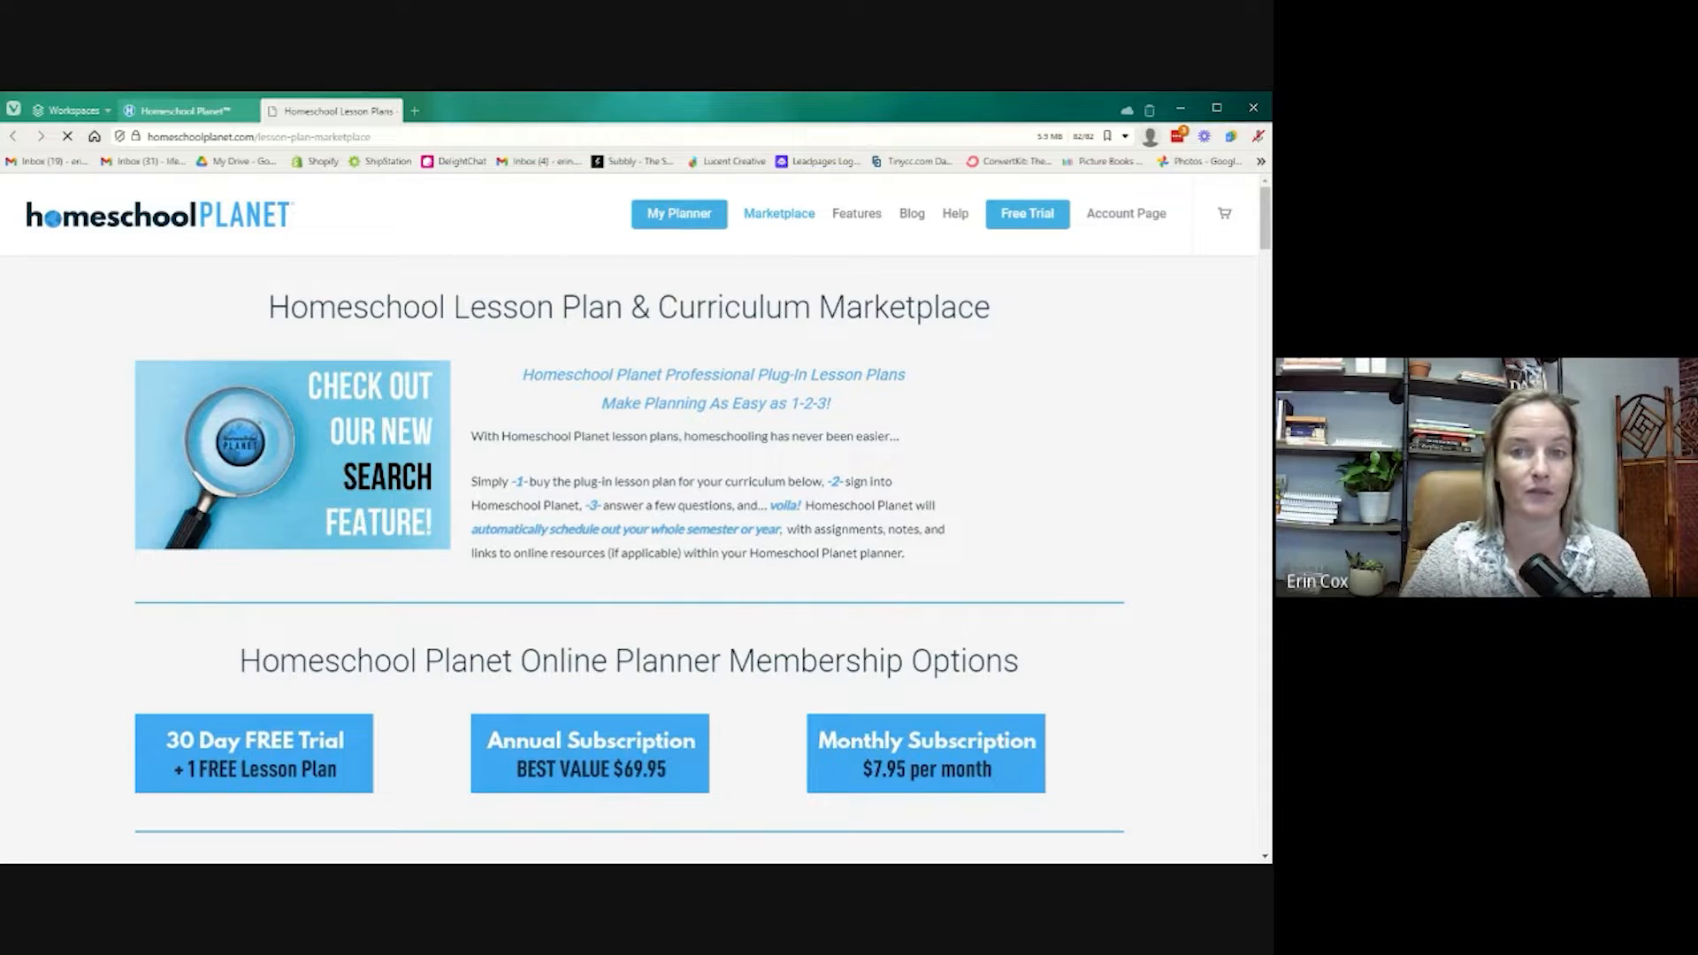
# Look over the Homeschool Planet lesson plan marketplace, from its introduction and membership options to the New & Featured and Multi-Subject products
pyautogui.scroll(-2, 1006, 461)
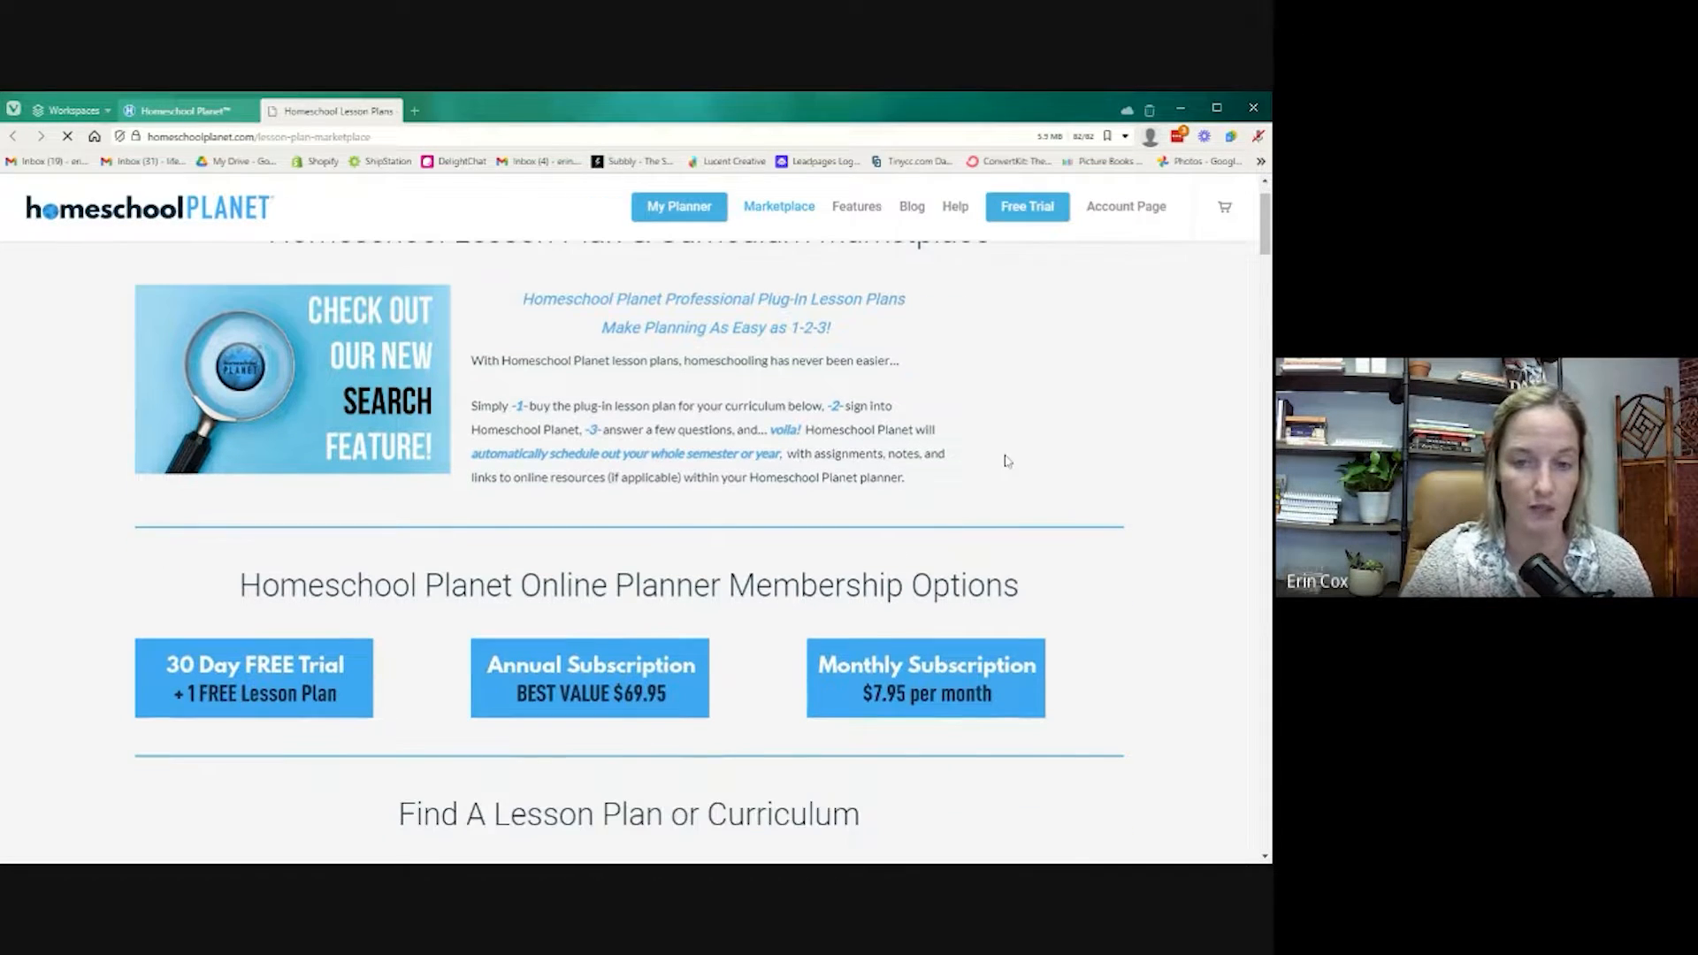
pyautogui.scroll(-2, 1006, 461)
pyautogui.scroll(2, 1006, 461)
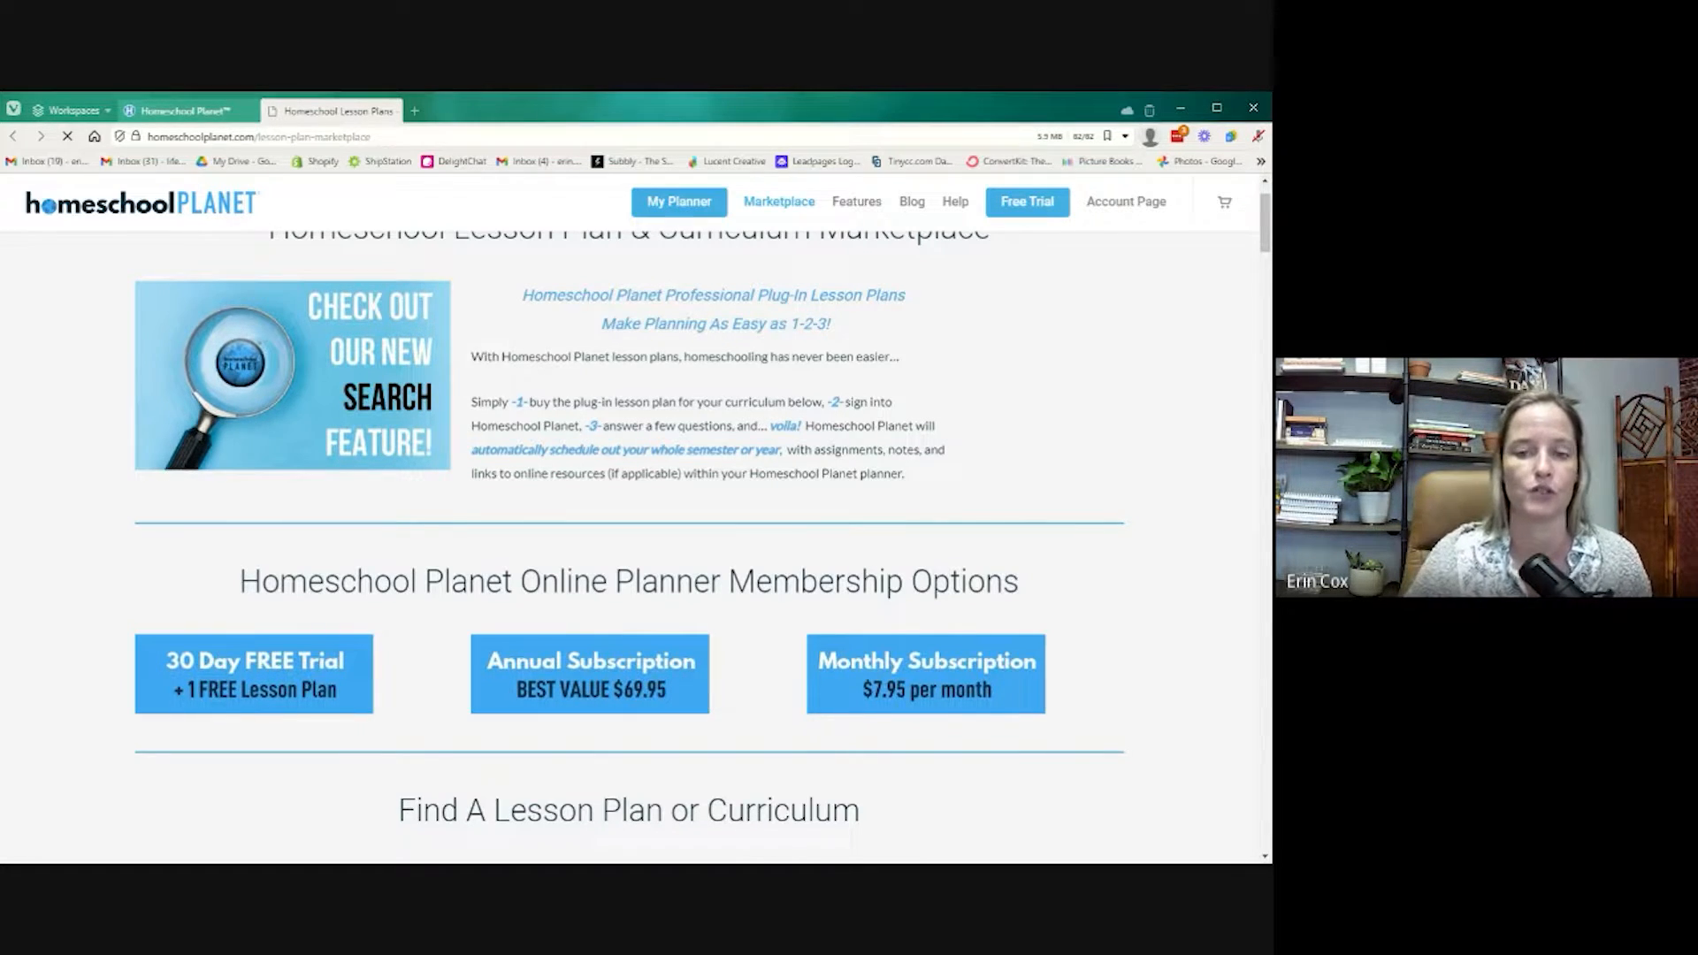
pyautogui.scroll(-1, 945, 507)
pyautogui.scroll(-6, 945, 508)
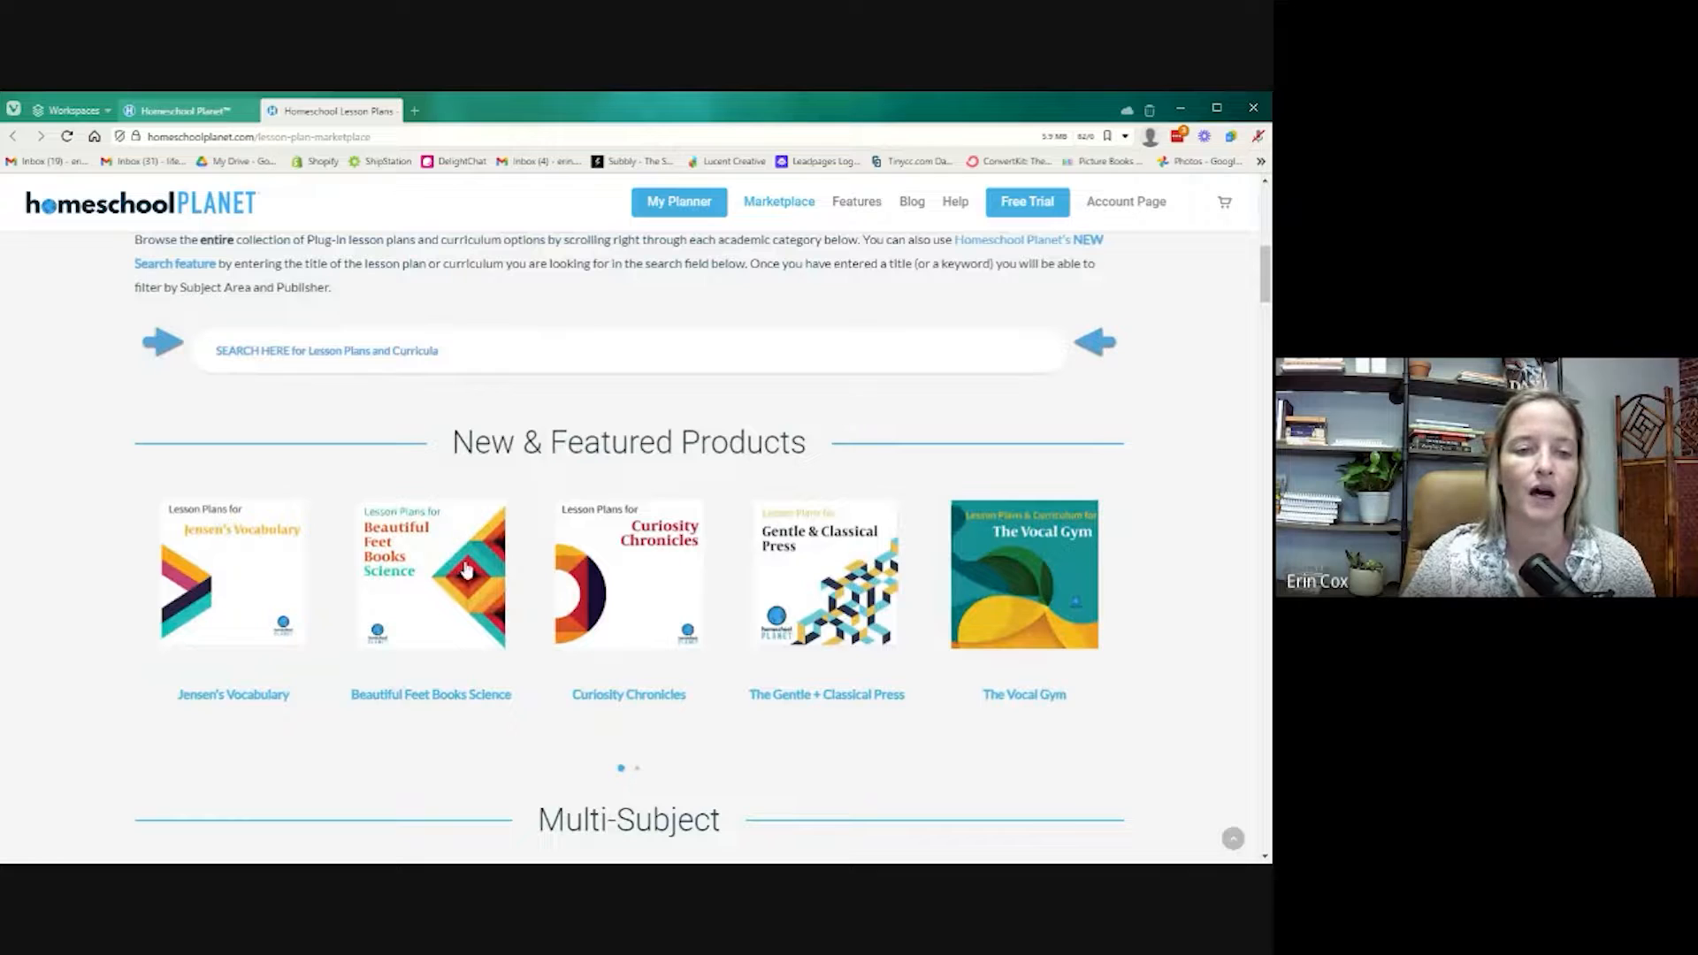
pyautogui.scroll(-2, 916, 619)
pyautogui.scroll(-3, 917, 626)
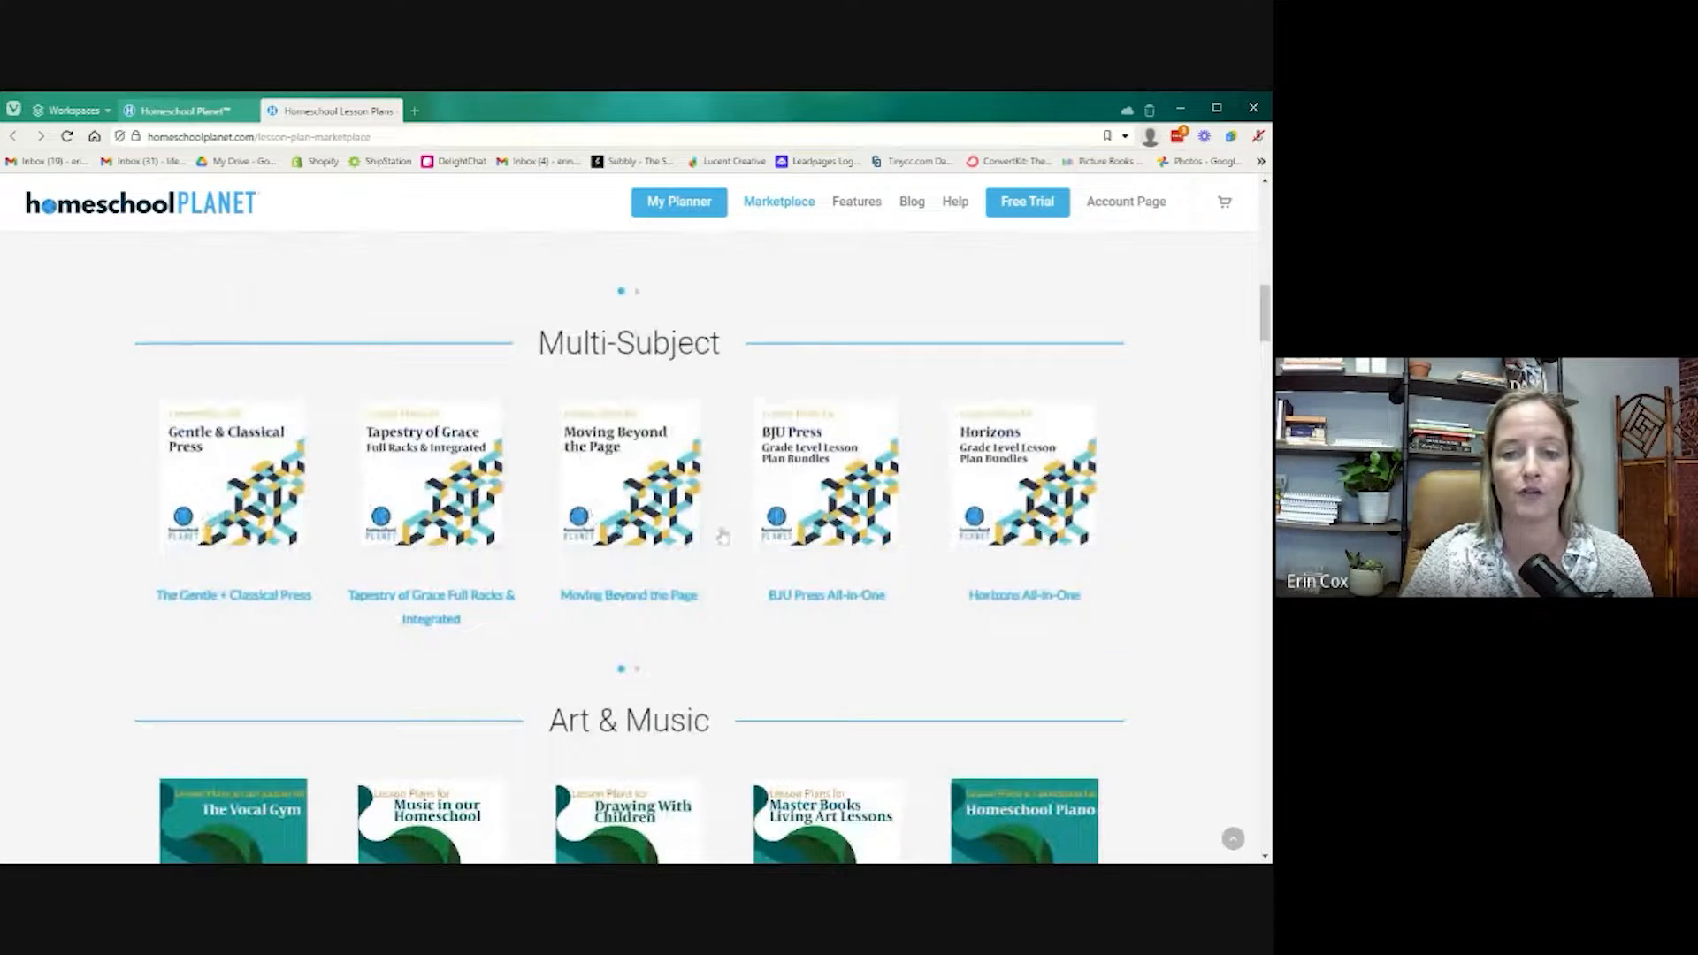
# Page through the Multi-Subject, Art & Music and Bible lesson plan listings in the marketplace
pyautogui.click(637, 671)
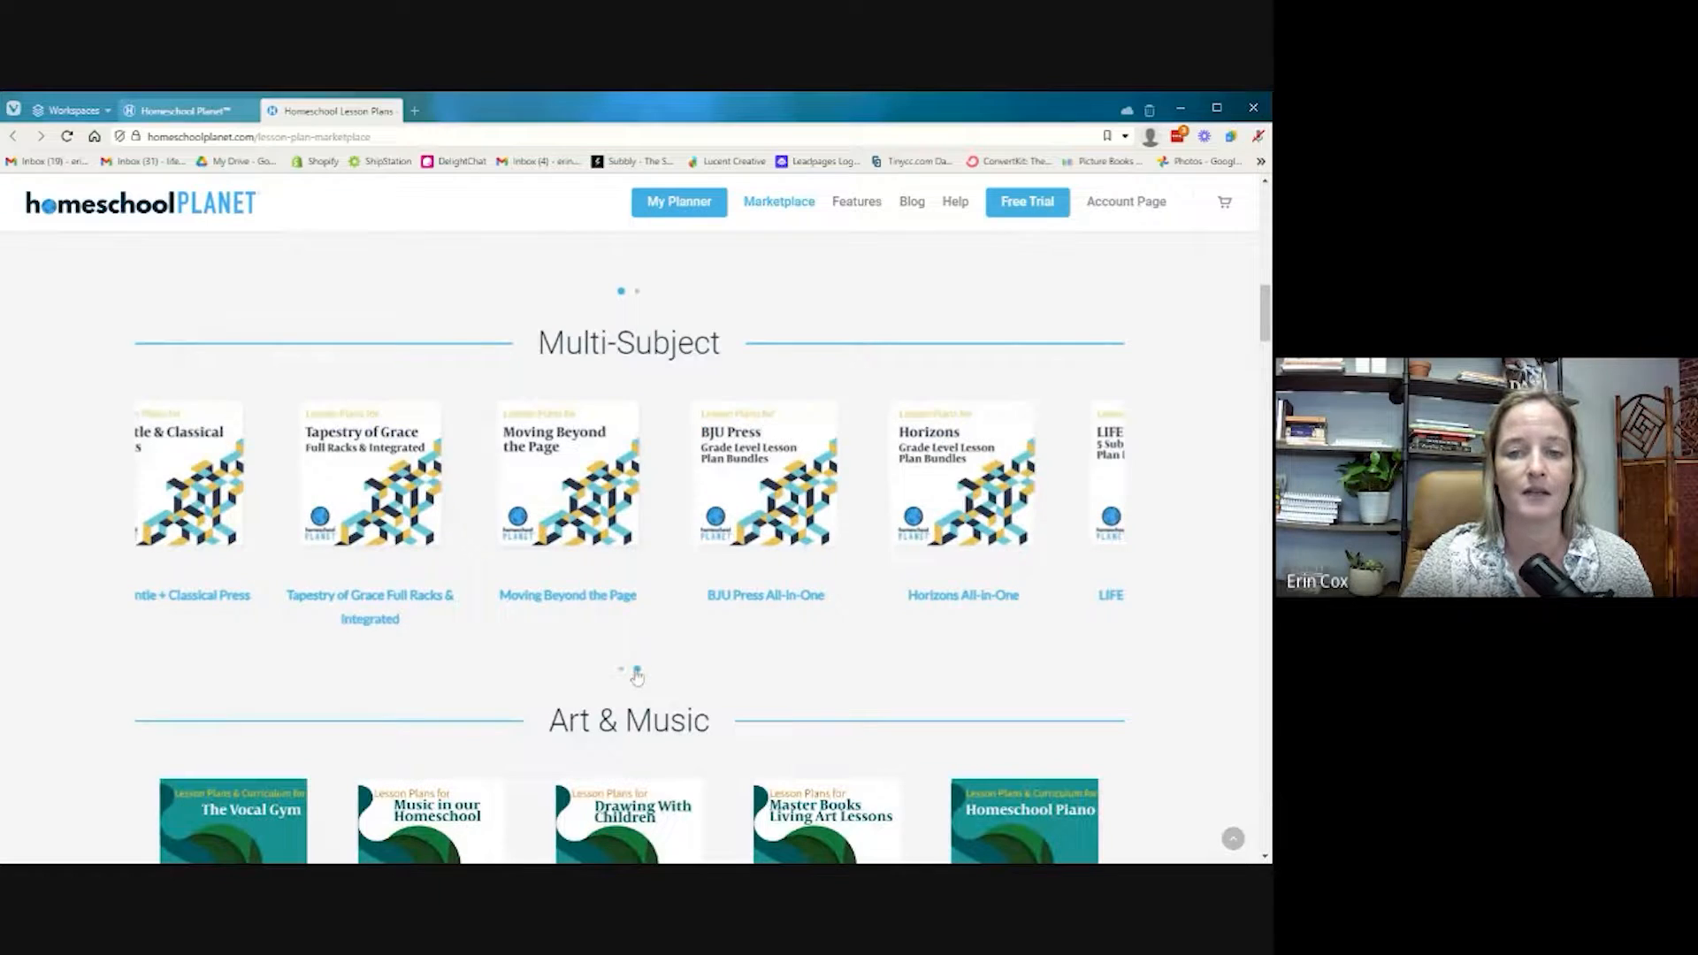
pyautogui.scroll(-3, 740, 492)
pyautogui.scroll(-2, 740, 492)
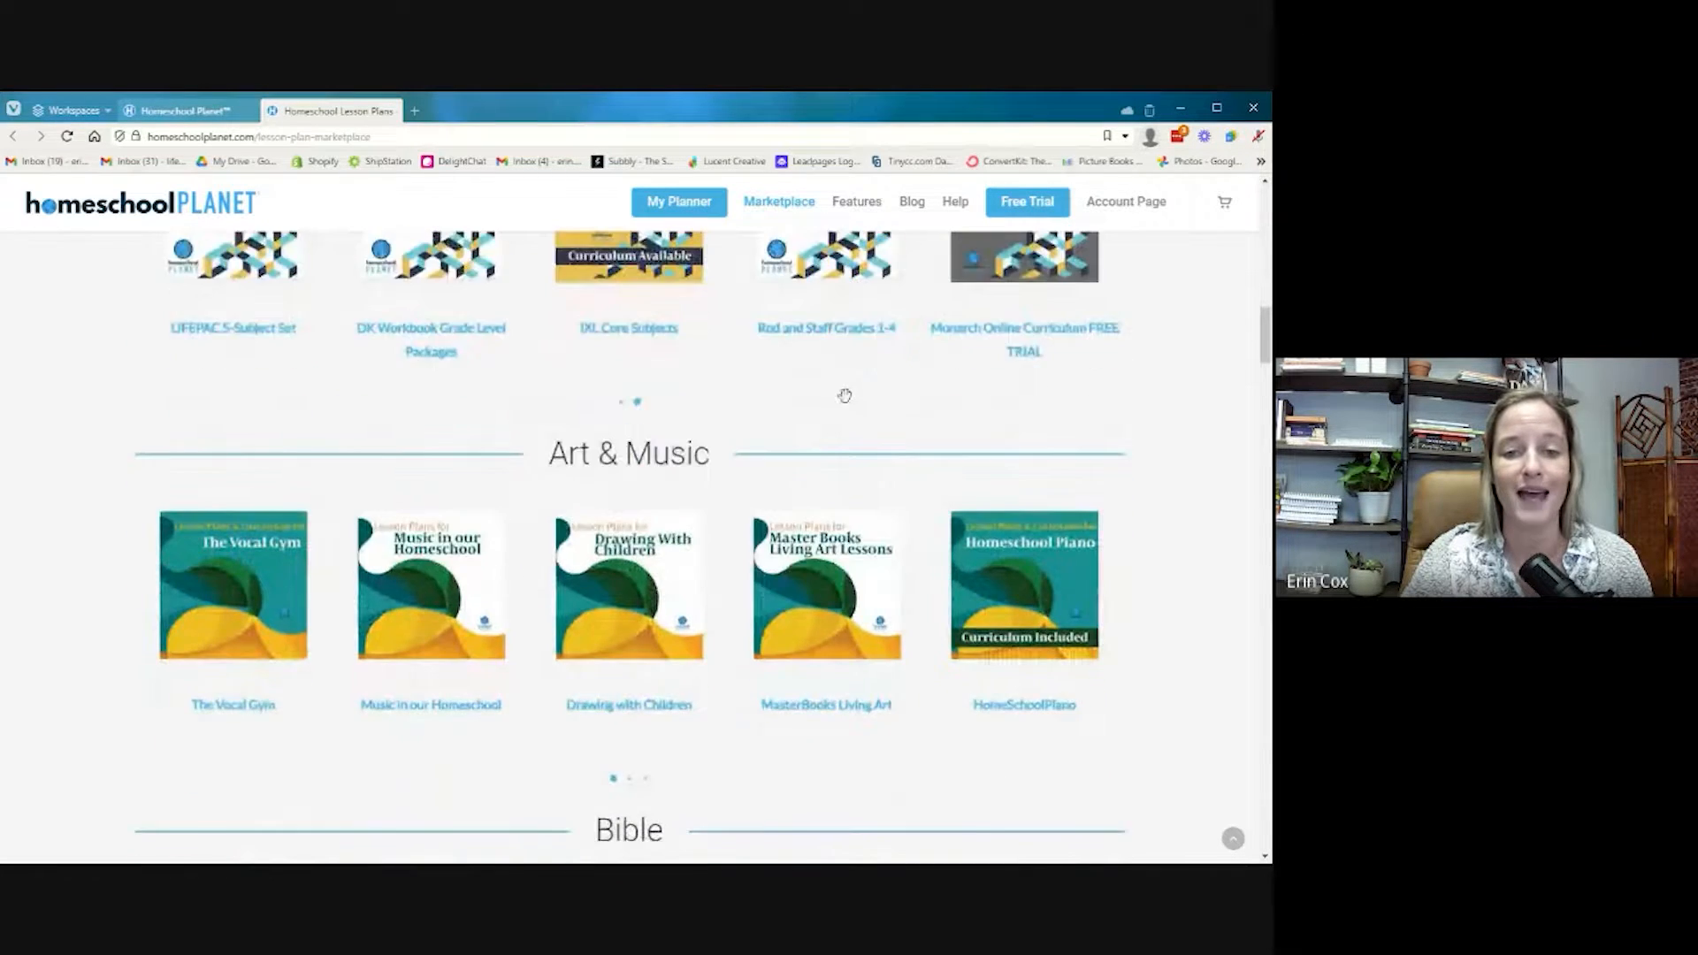
pyautogui.click(631, 651)
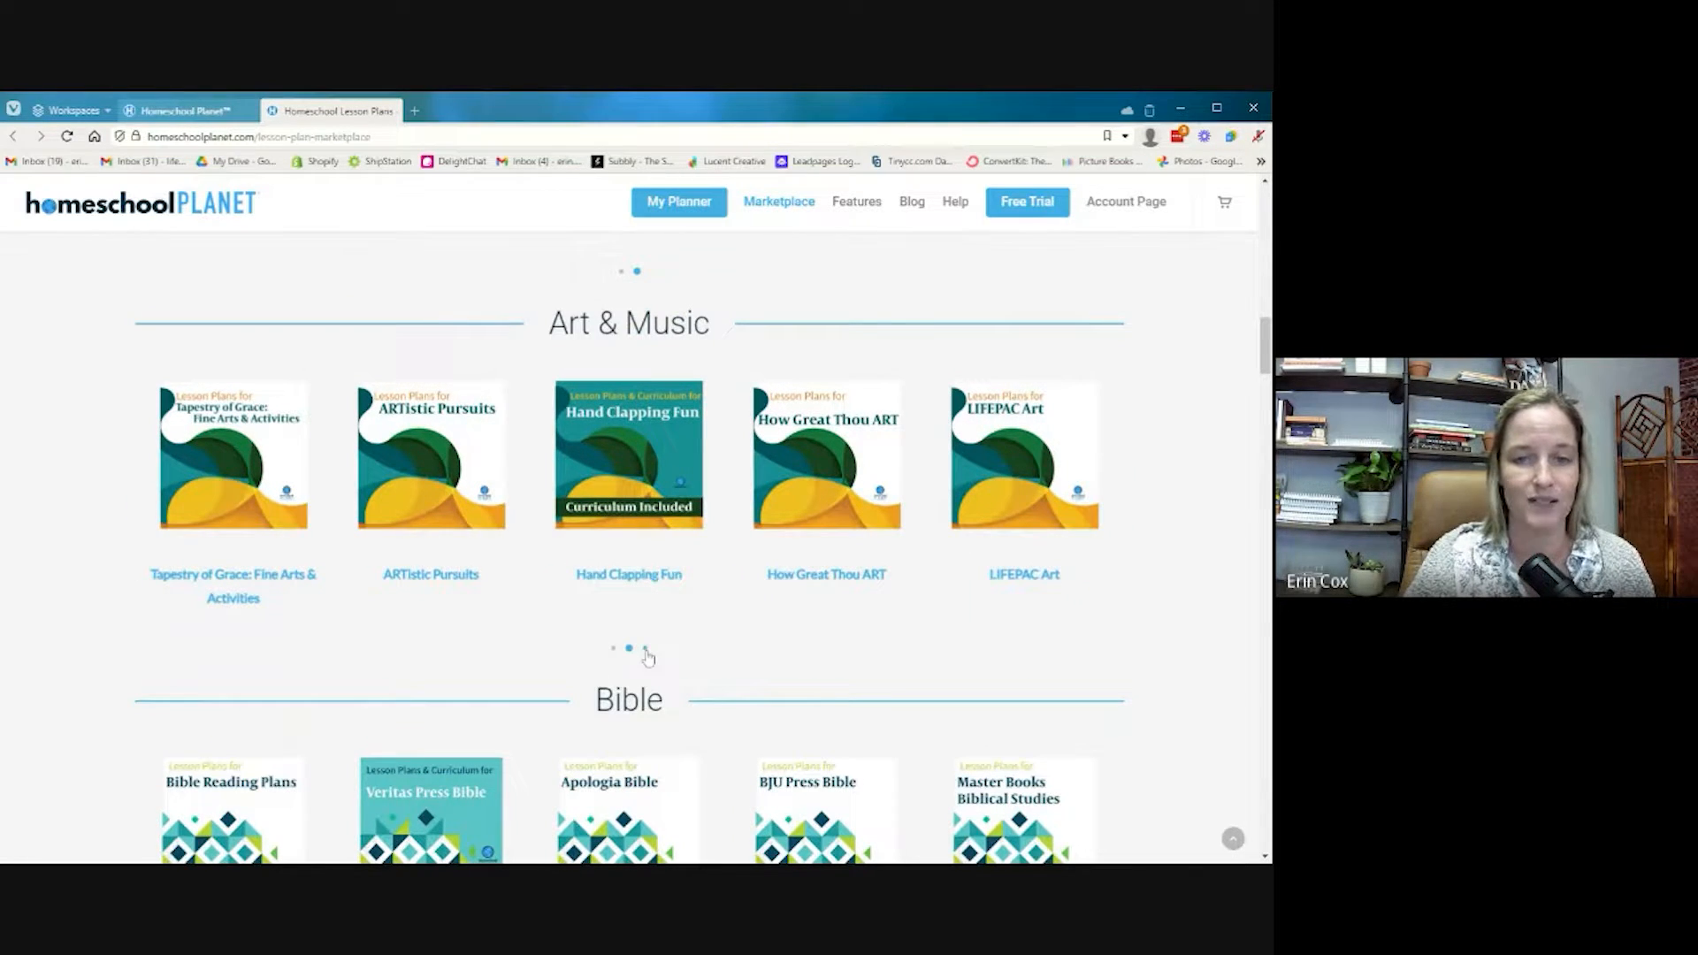
pyautogui.click(645, 651)
pyautogui.scroll(-3, 710, 580)
pyautogui.click(629, 683)
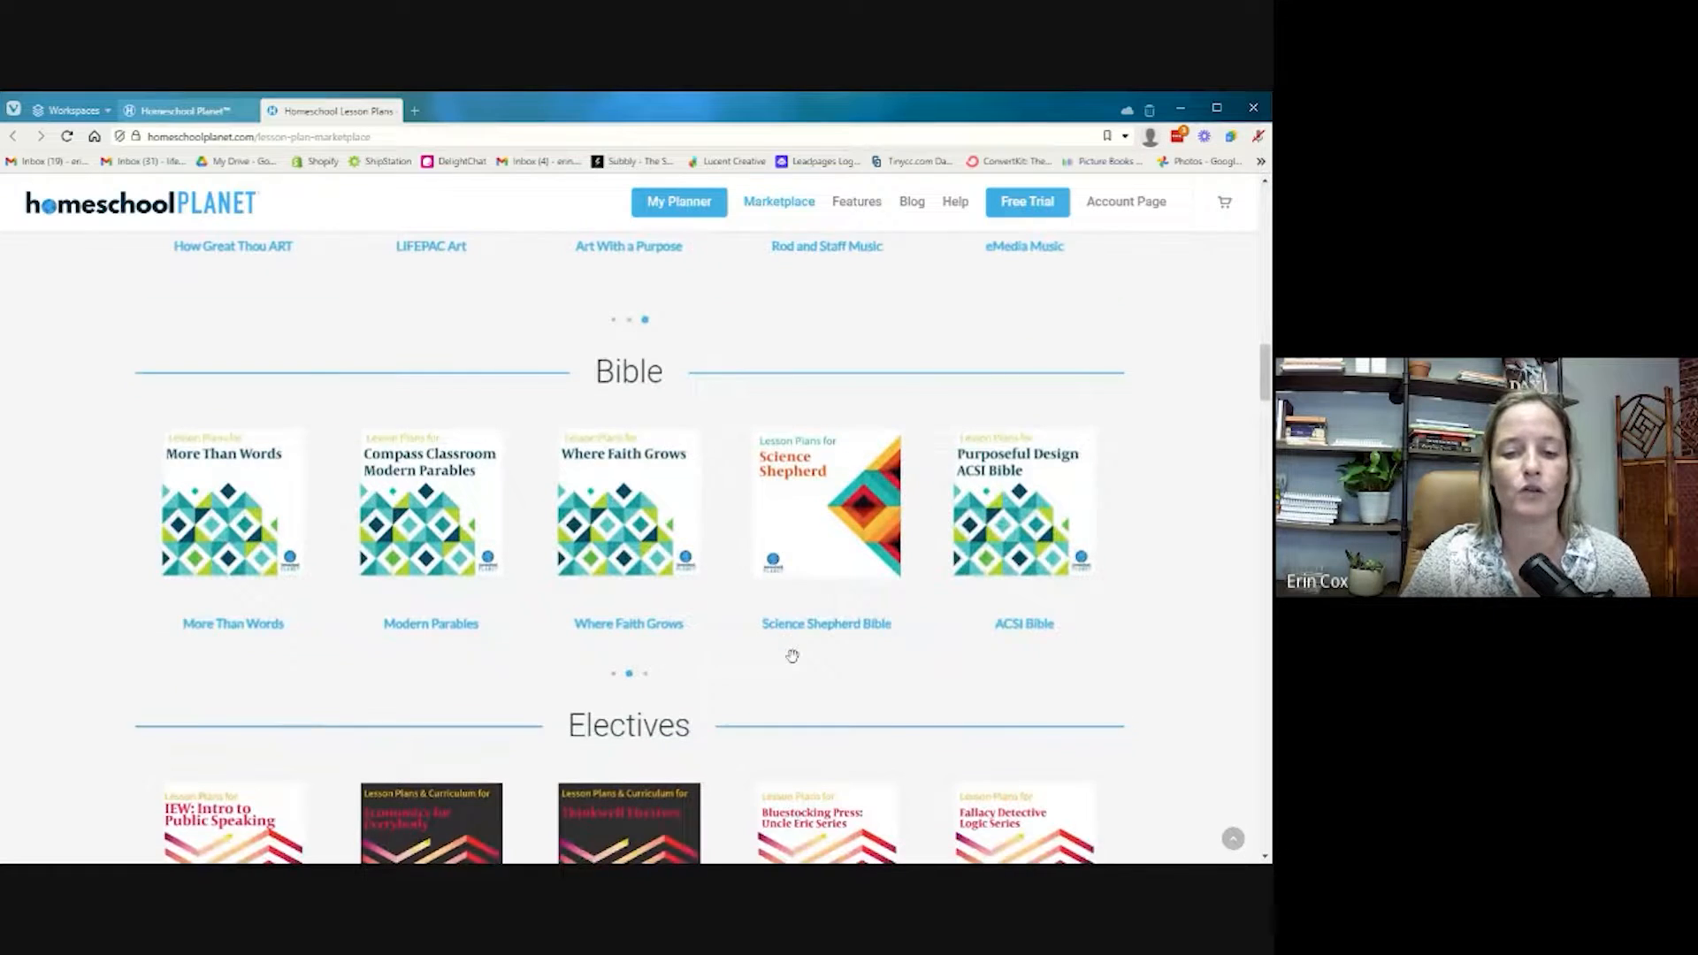
# Browse the Electives, Foreign Languages, Health & Fitness and History & Geography listings, viewing further products in Foreign Languages and History & Geography
pyautogui.scroll(-2, 791, 655)
pyautogui.scroll(-3, 793, 654)
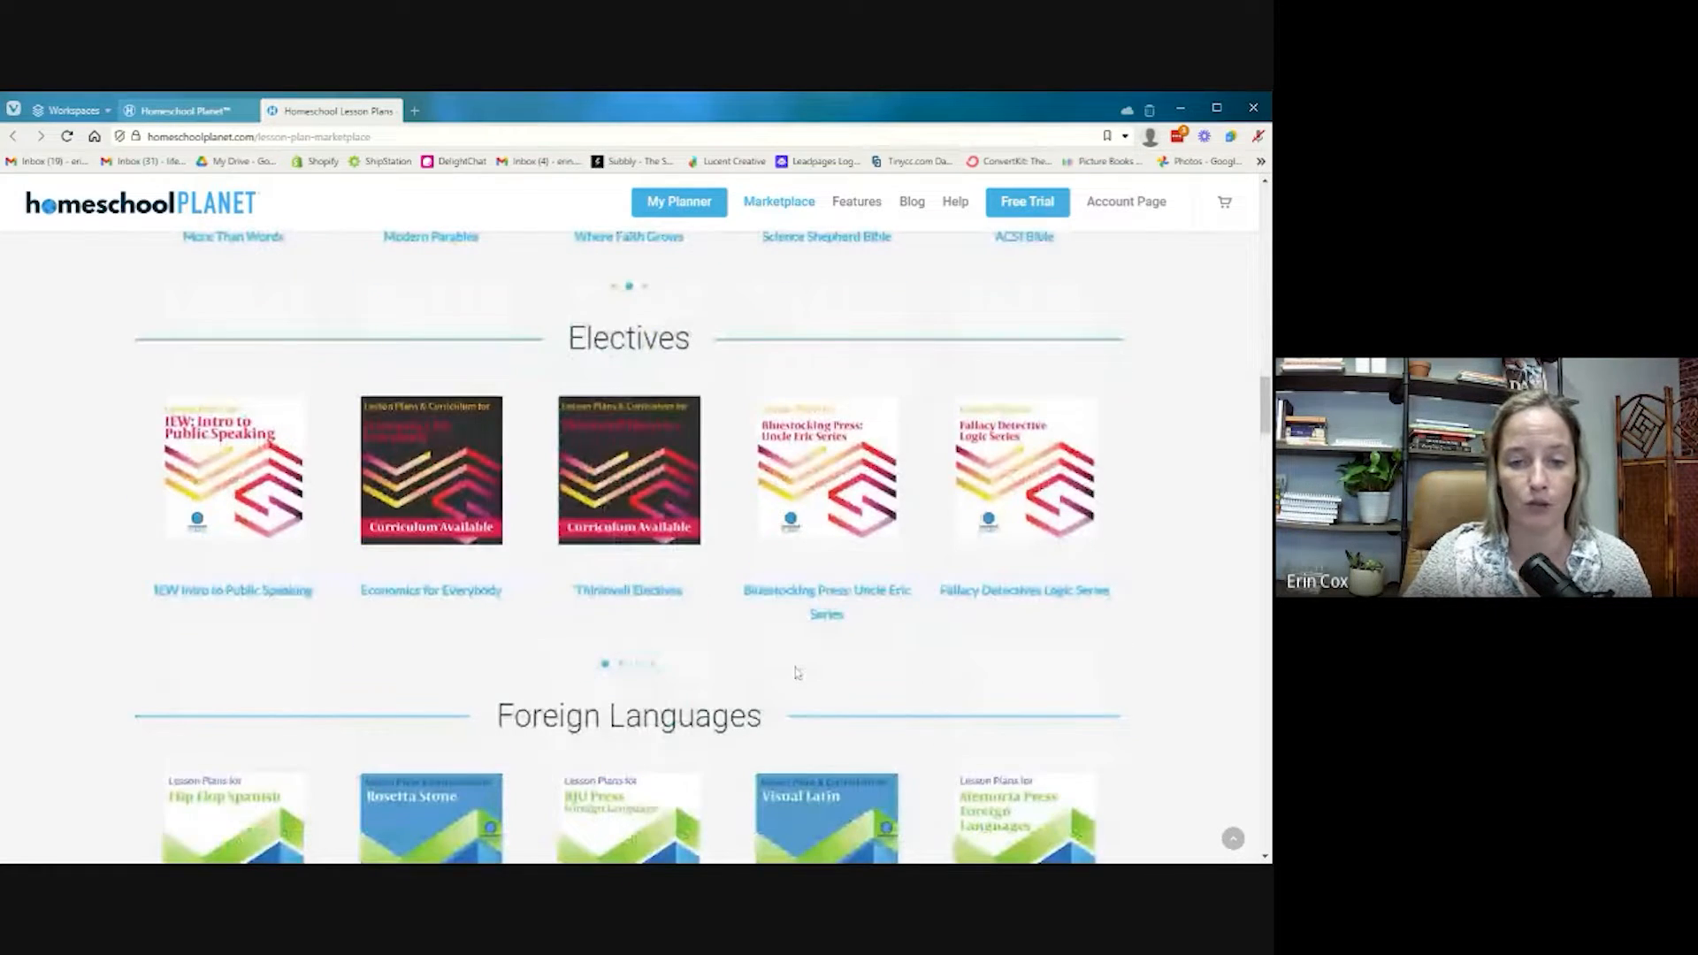
pyautogui.scroll(-2, 797, 673)
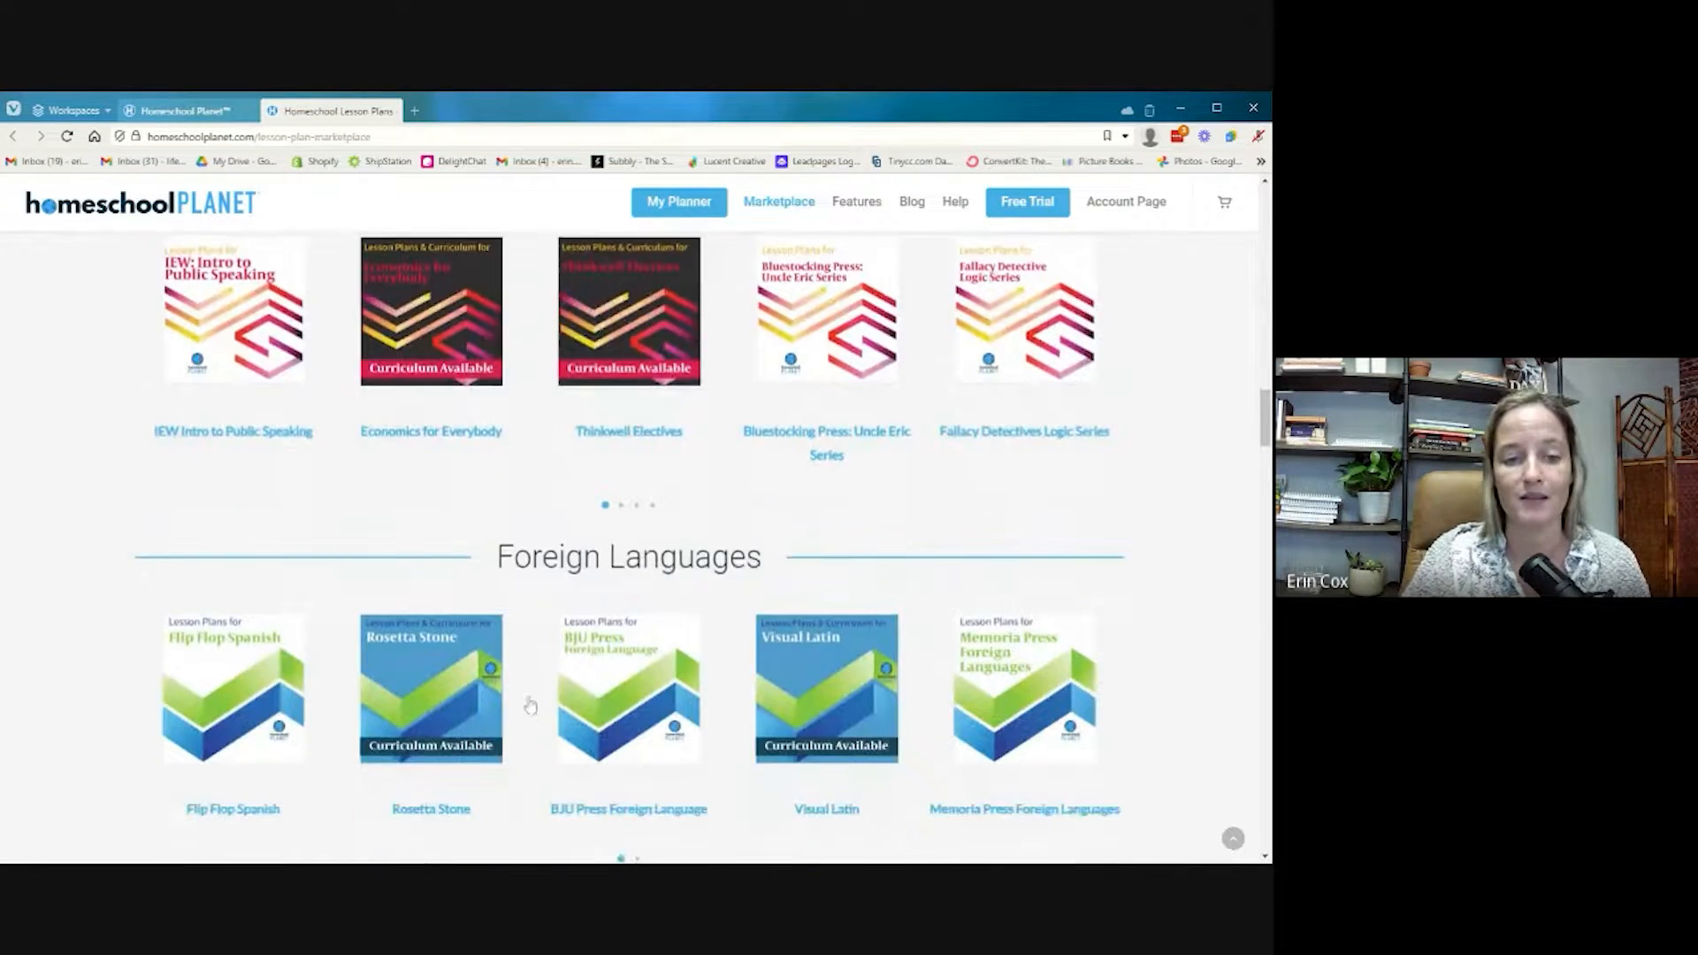
pyautogui.scroll(-2, 663, 712)
pyautogui.click(638, 703)
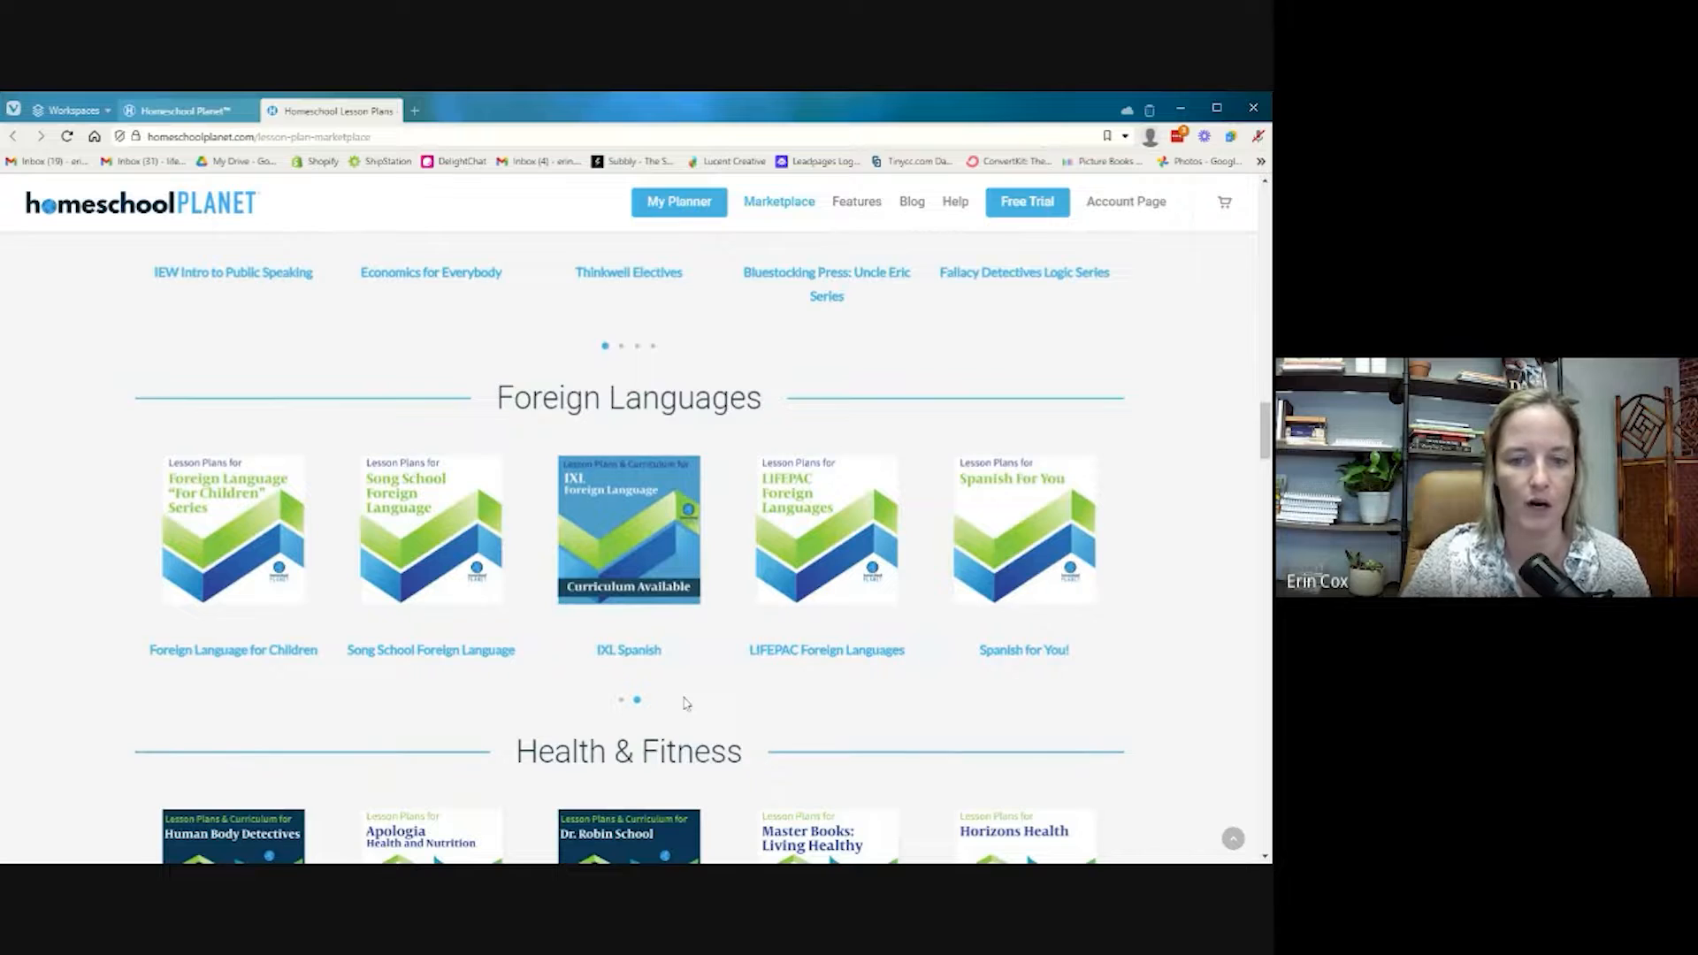
pyautogui.scroll(-8, 685, 703)
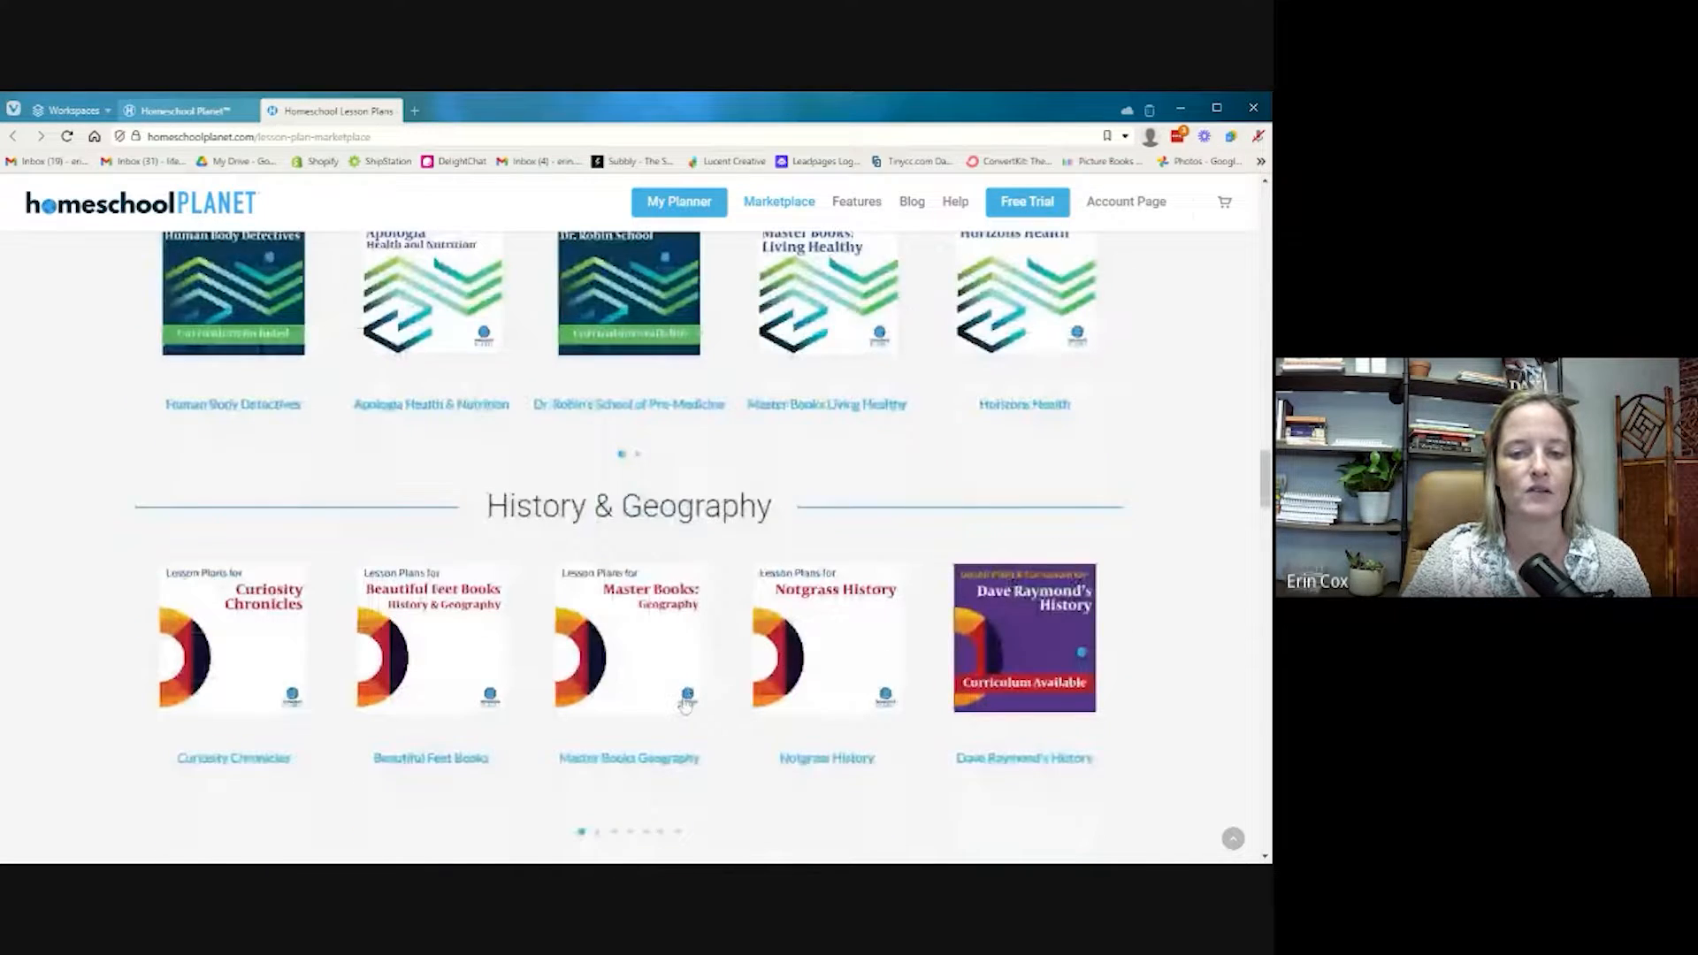
pyautogui.scroll(-1, 685, 703)
pyautogui.click(605, 715)
pyautogui.scroll(-2, 757, 673)
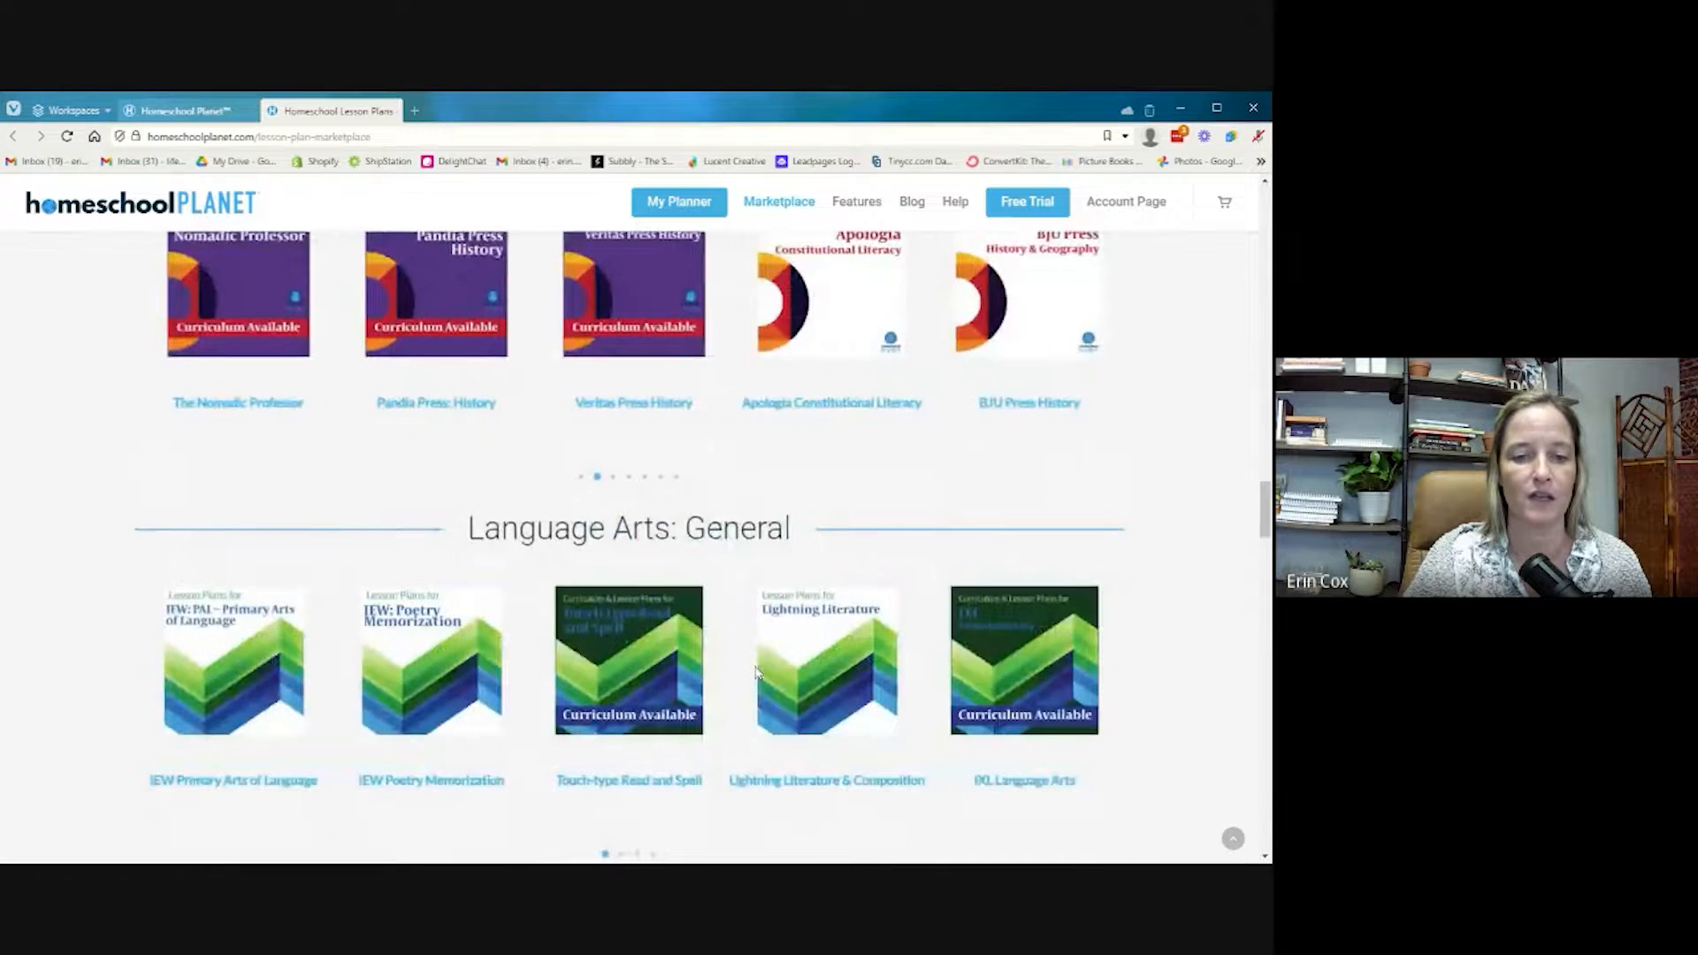
# Browse the Language Arts: General lesson plan listing in the marketplace, paging through its further products
pyautogui.scroll(-1, 757, 673)
pyautogui.click(622, 777)
pyautogui.click(637, 778)
pyautogui.click(640, 778)
# Return to the planner and review the Purchased Lesson Plans and My Lesson Plans lists from beginning to end
pyautogui.click(212, 112)
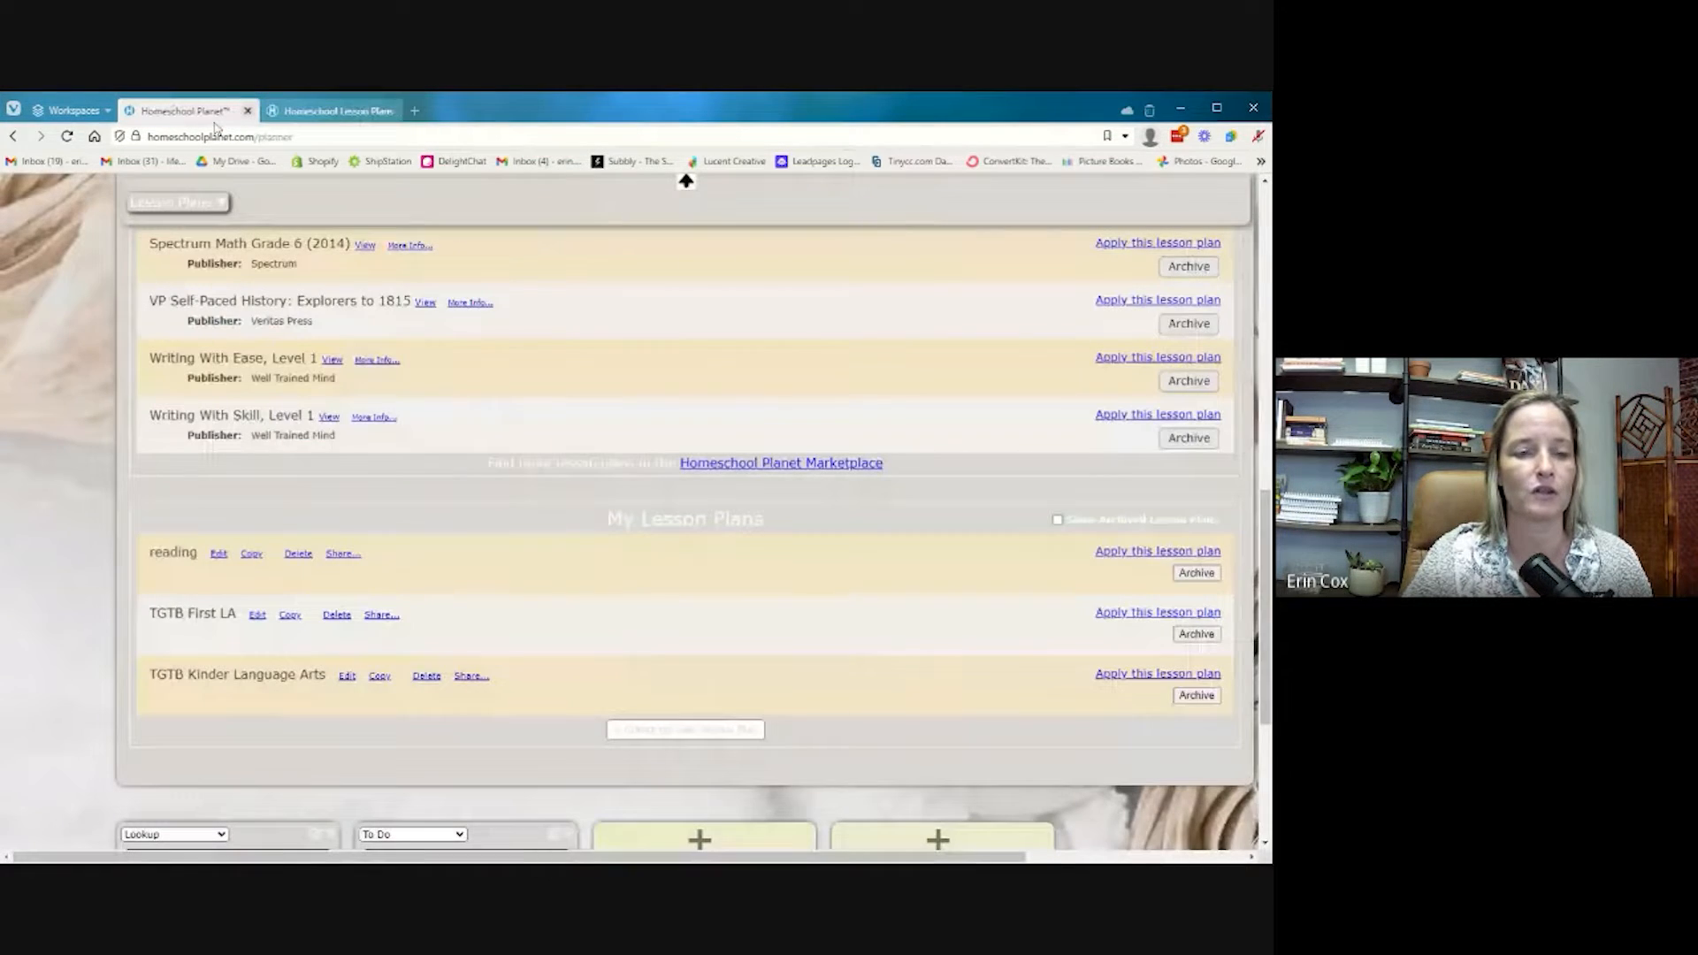
pyautogui.scroll(15, 469, 636)
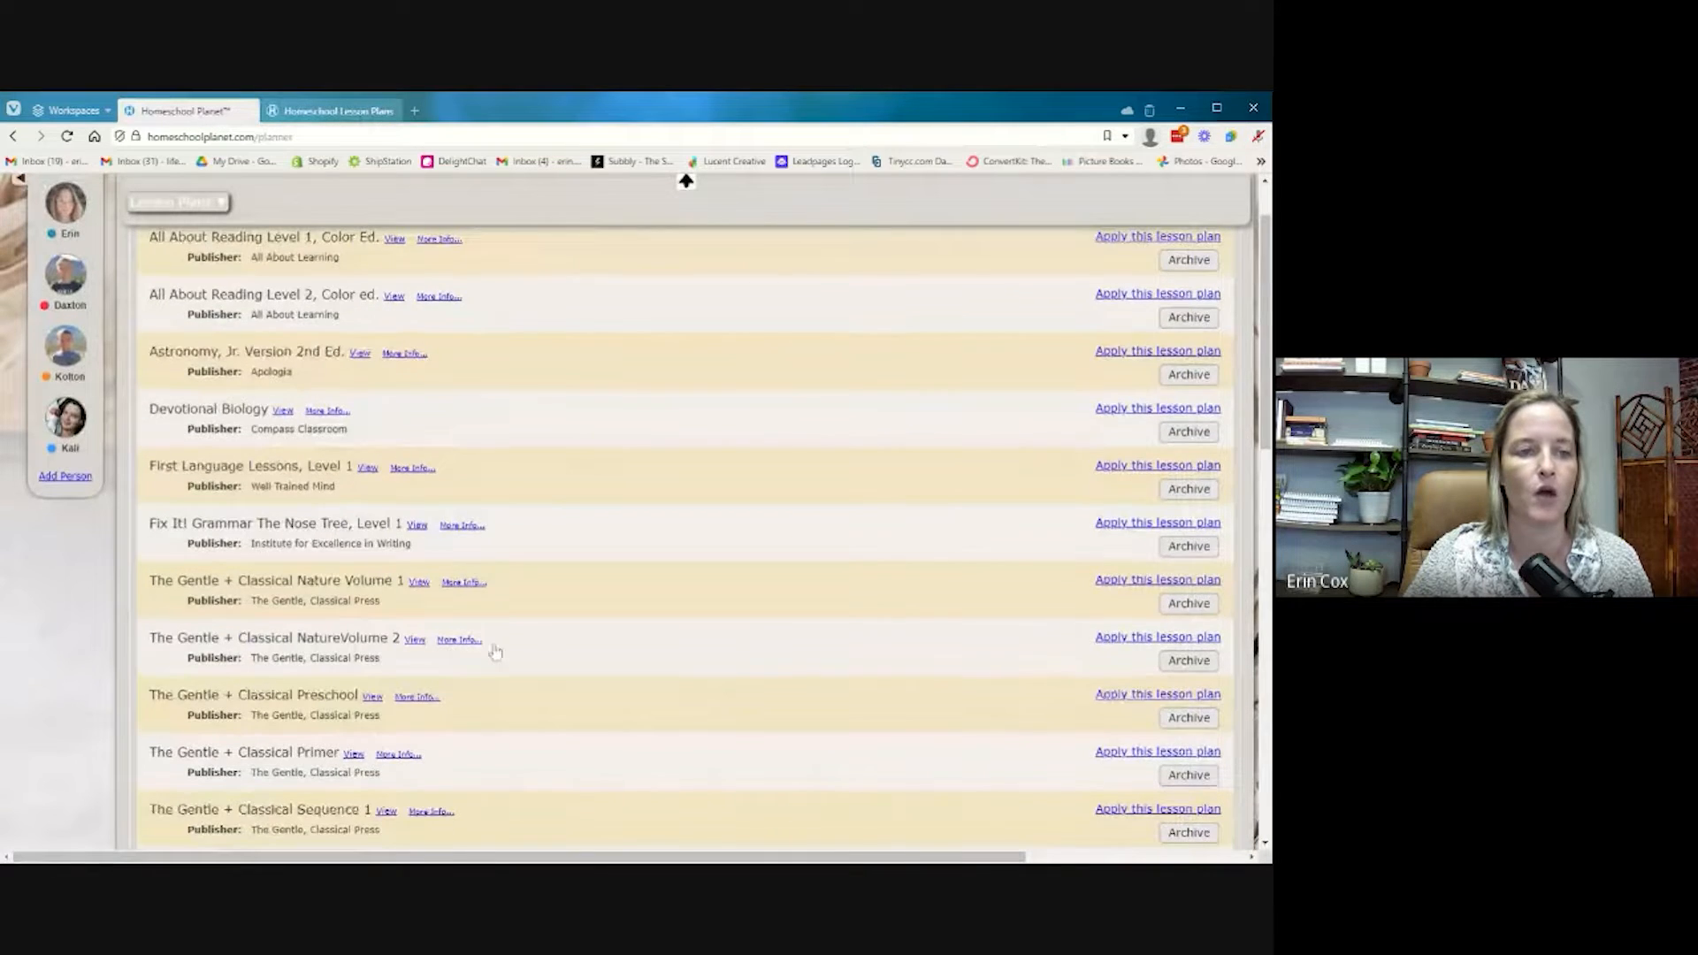
pyautogui.scroll(1, 494, 640)
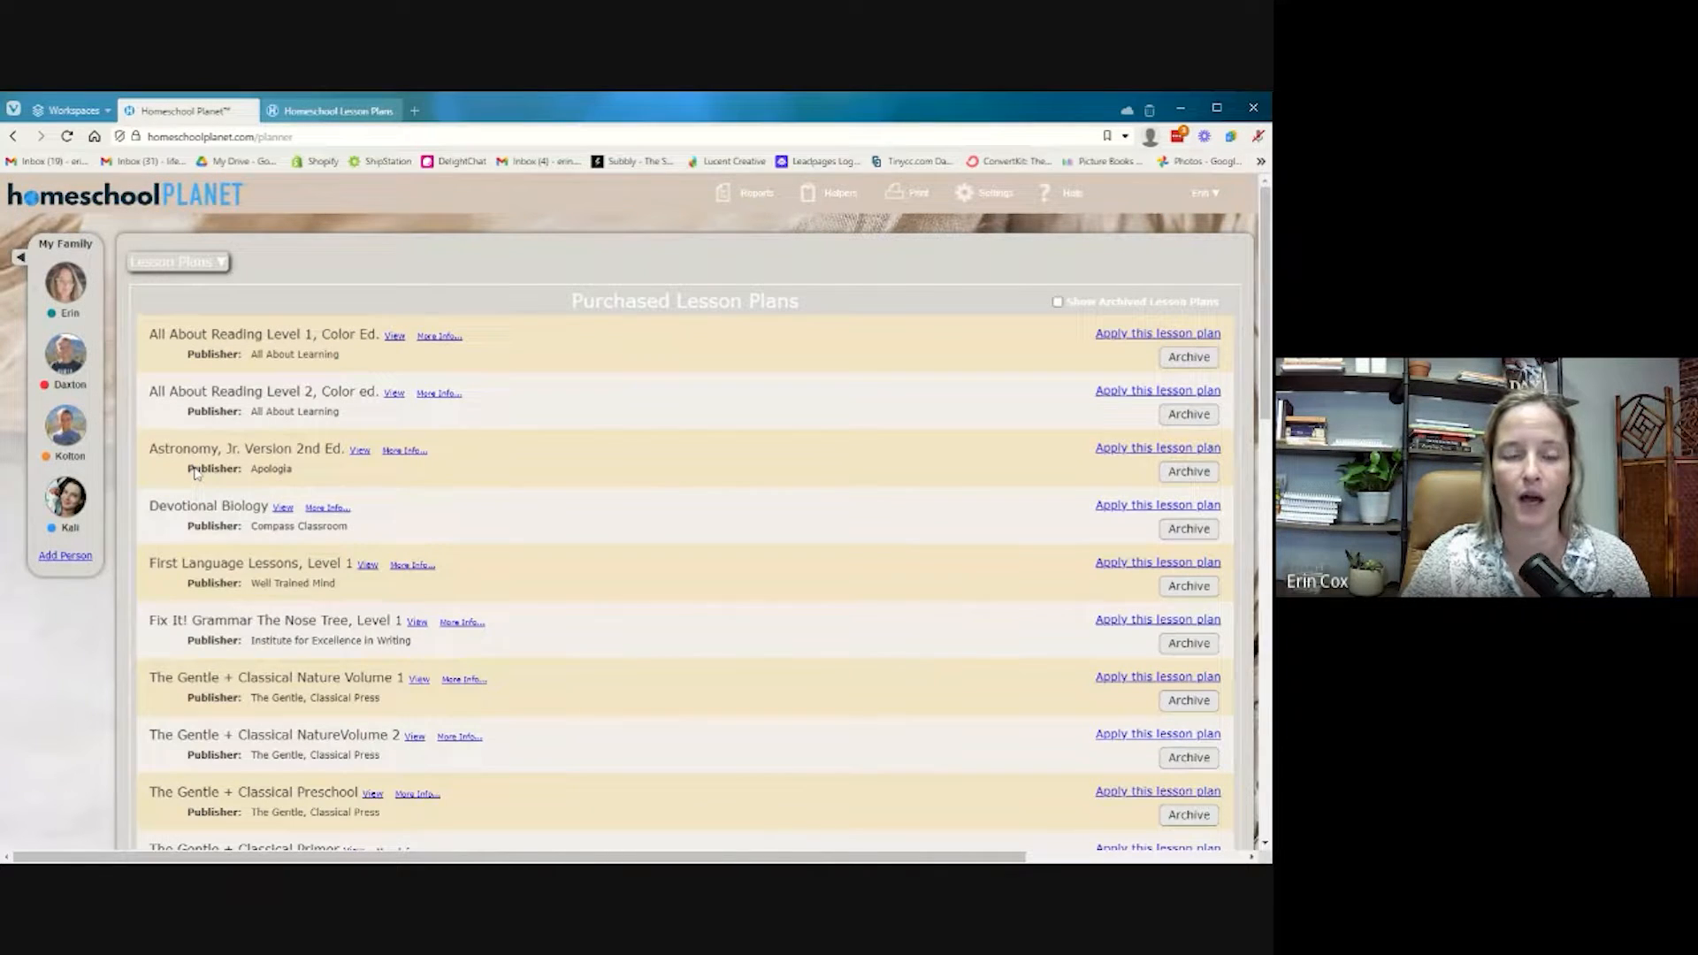
pyautogui.scroll(-1, 212, 469)
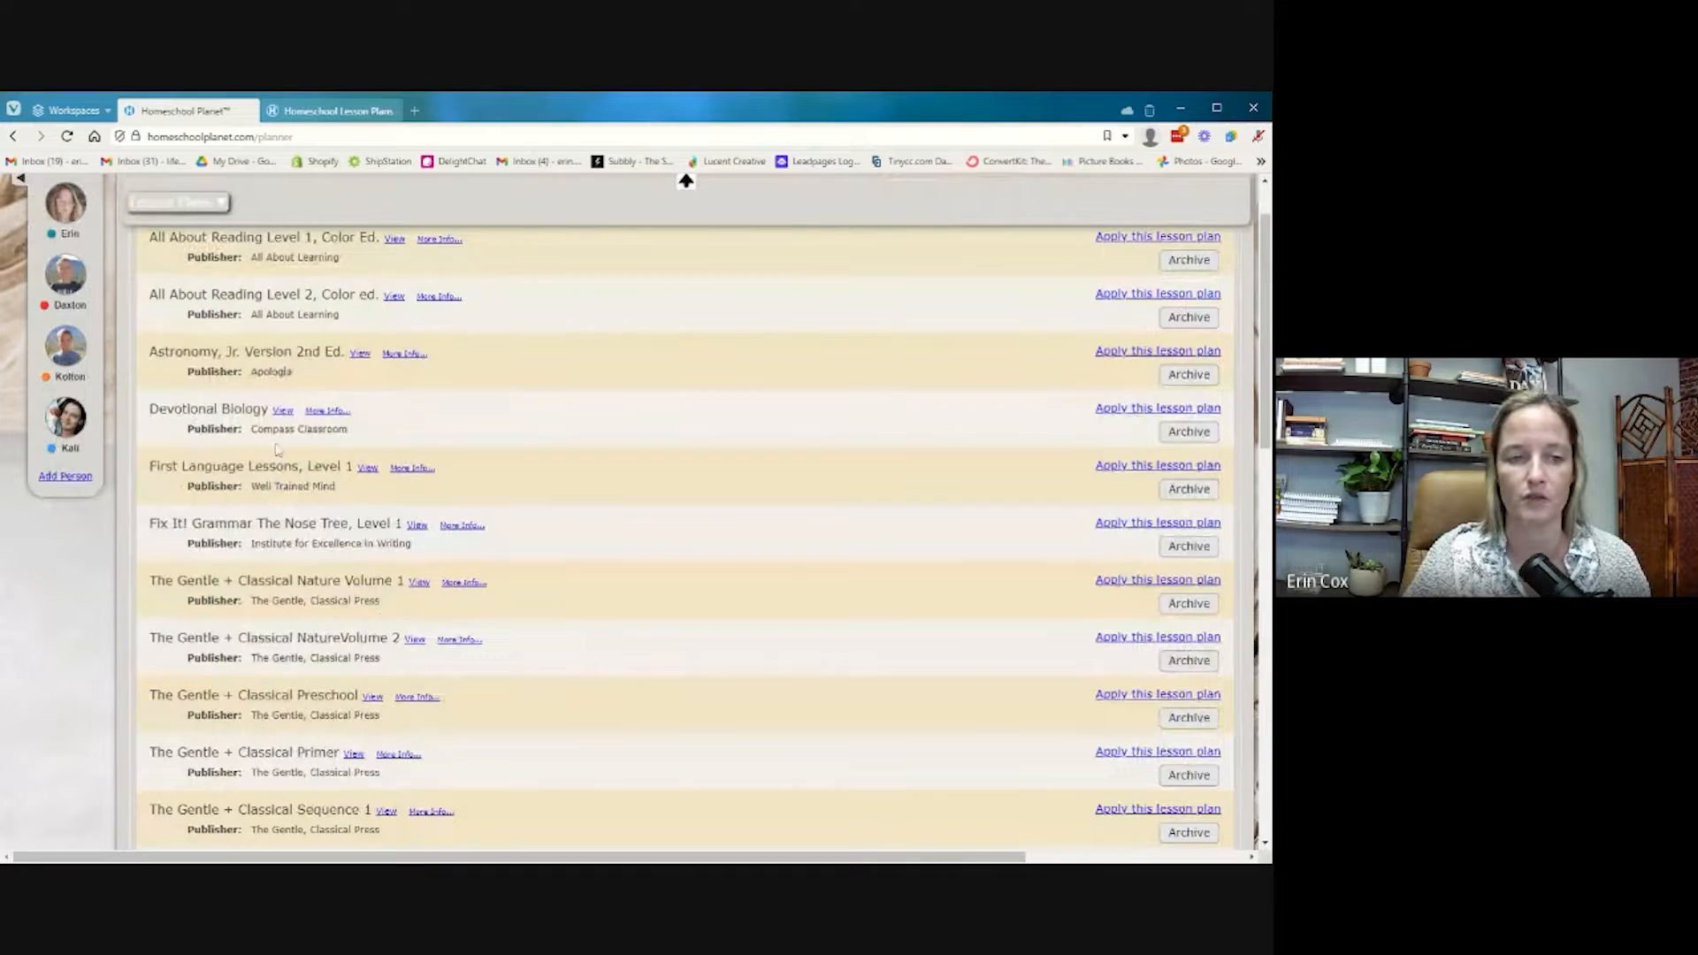
pyautogui.scroll(-1, 277, 449)
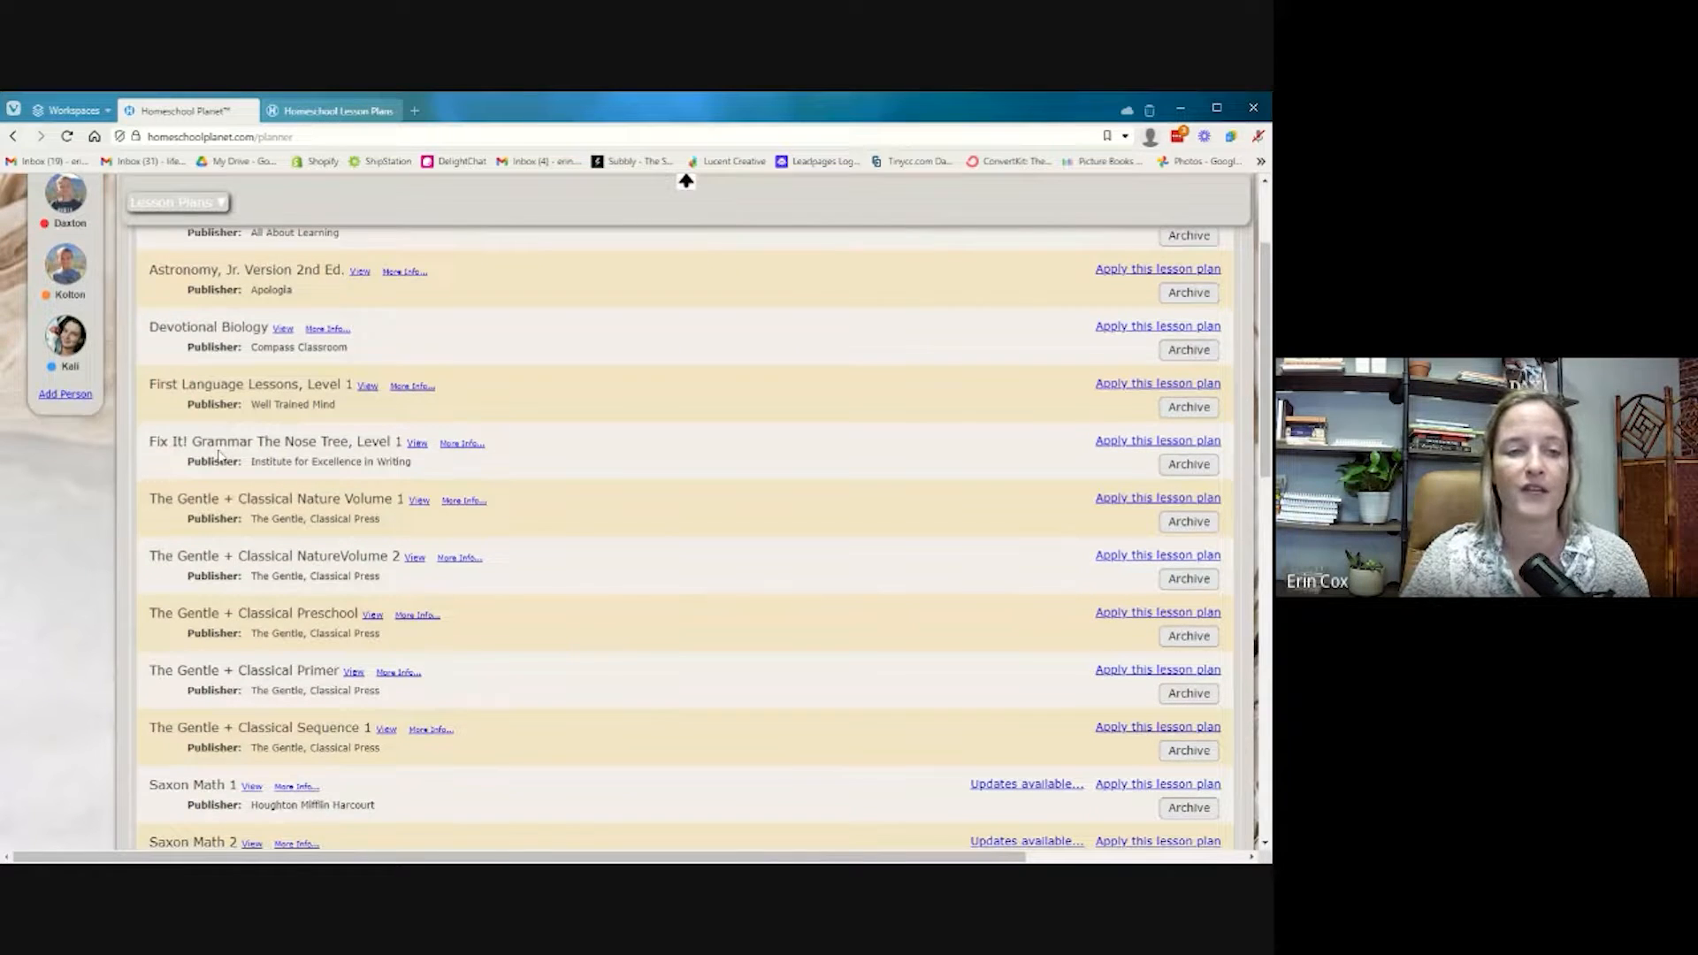
pyautogui.scroll(-1, 220, 421)
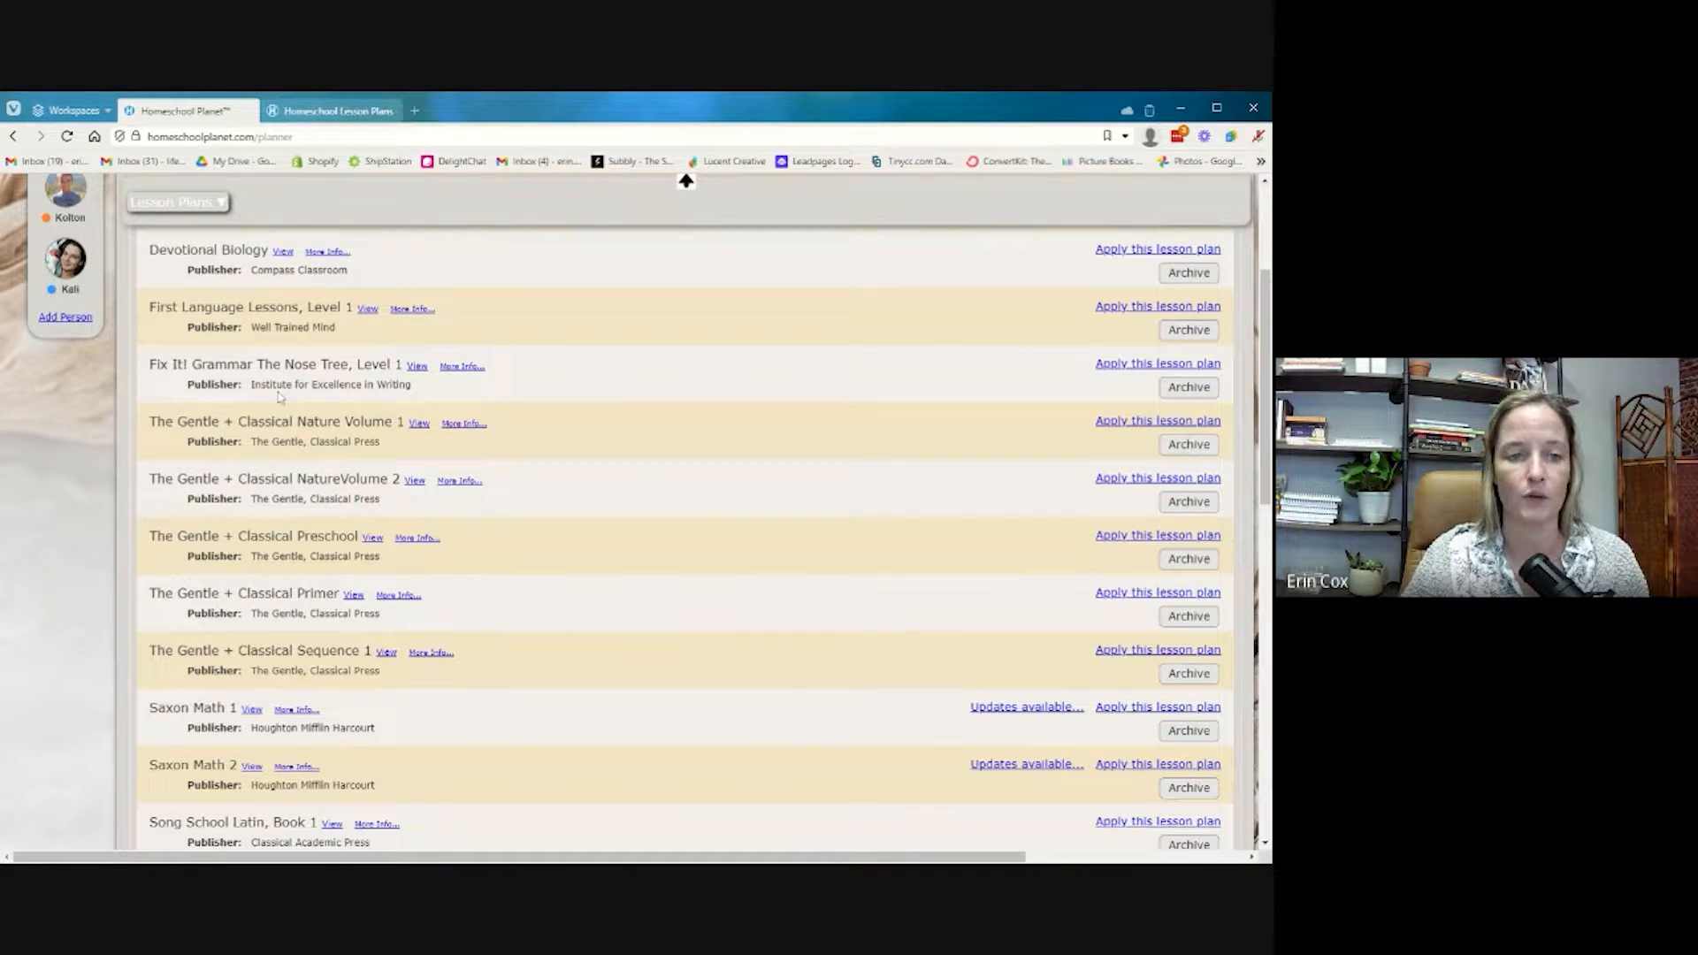
pyautogui.scroll(-3, 274, 413)
pyautogui.scroll(-3, 270, 420)
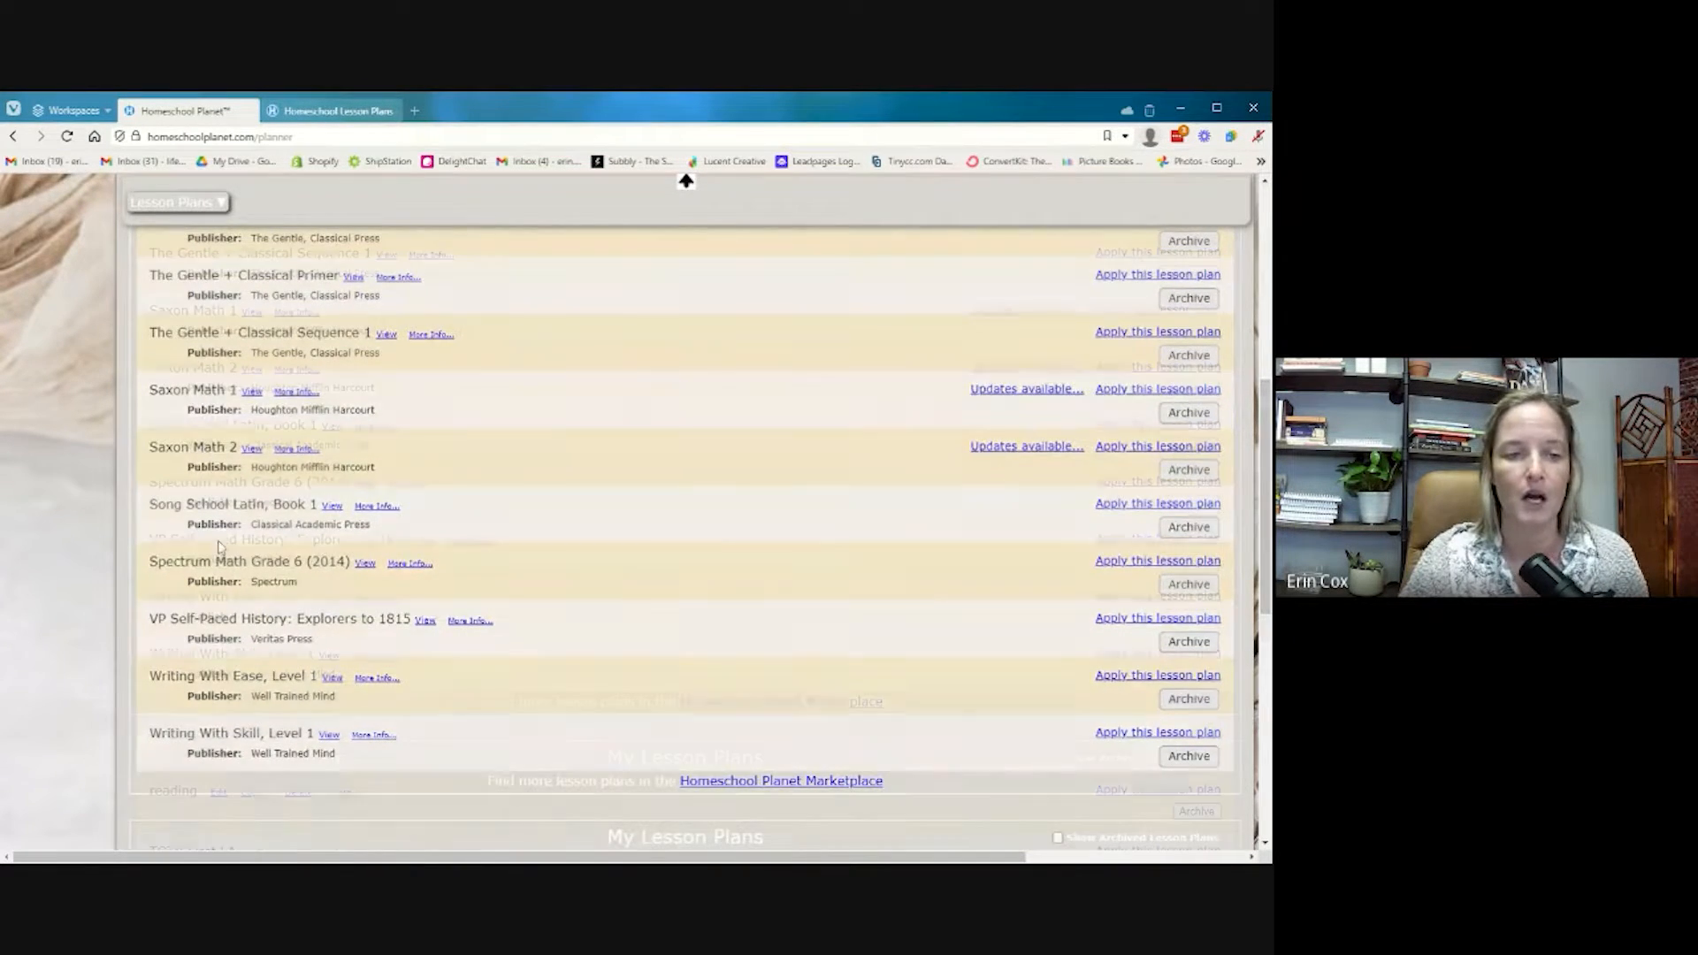
pyautogui.scroll(-2, 217, 548)
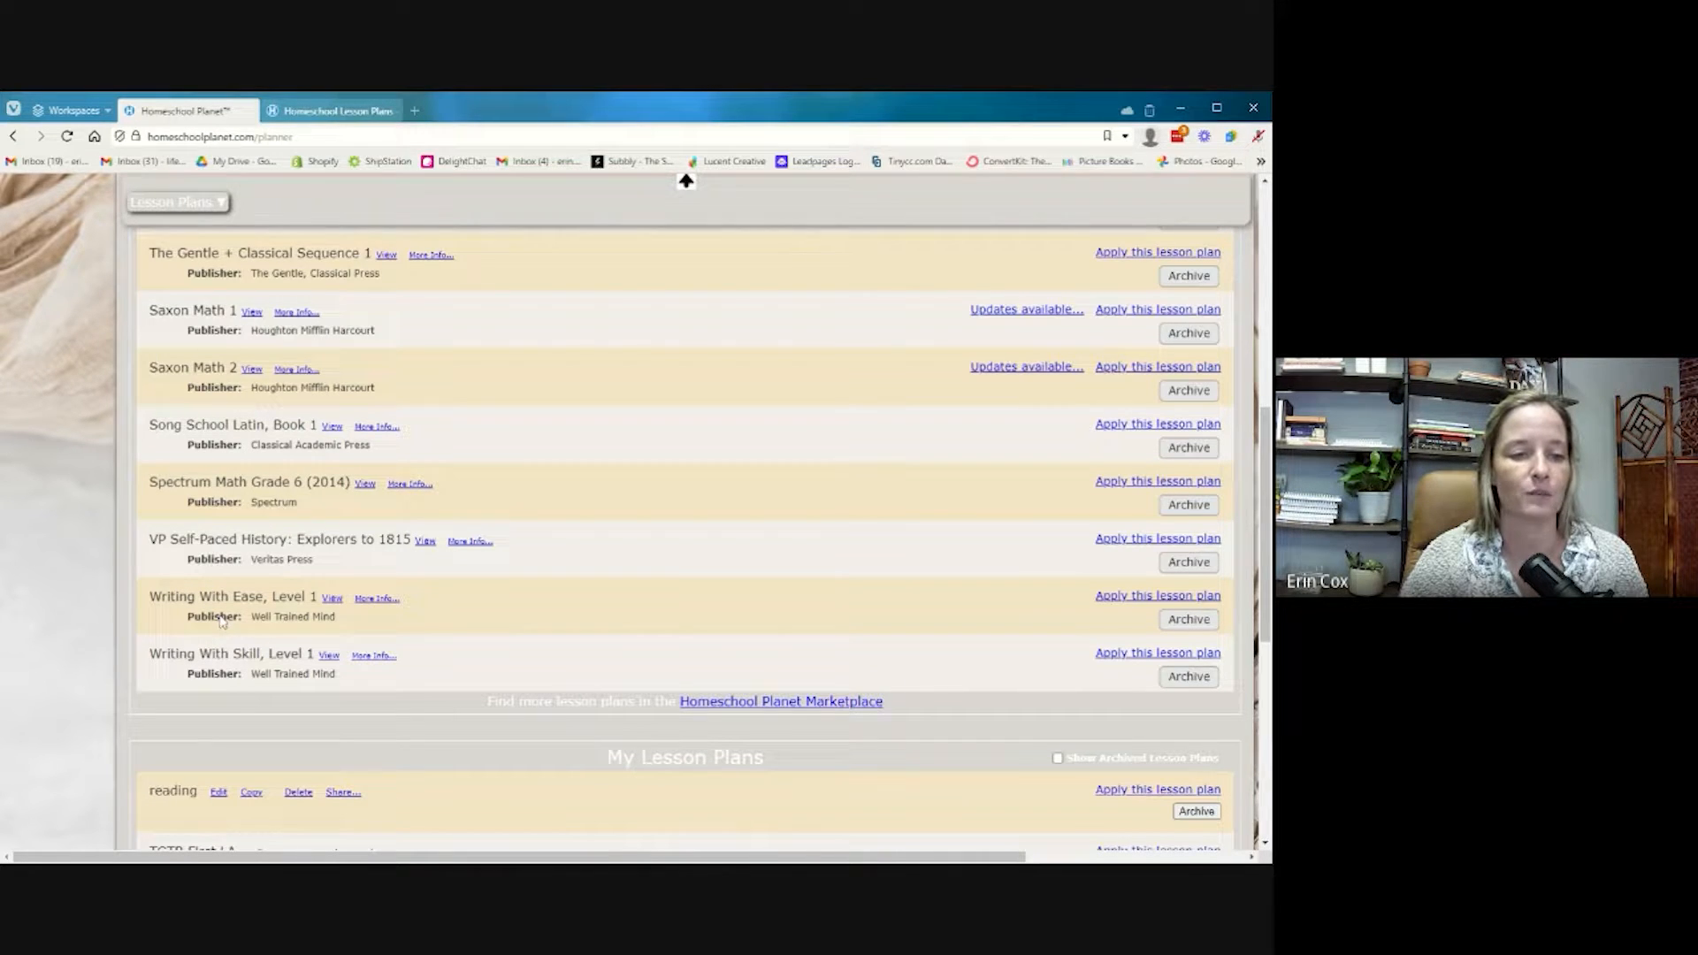
pyautogui.scroll(-2, 221, 641)
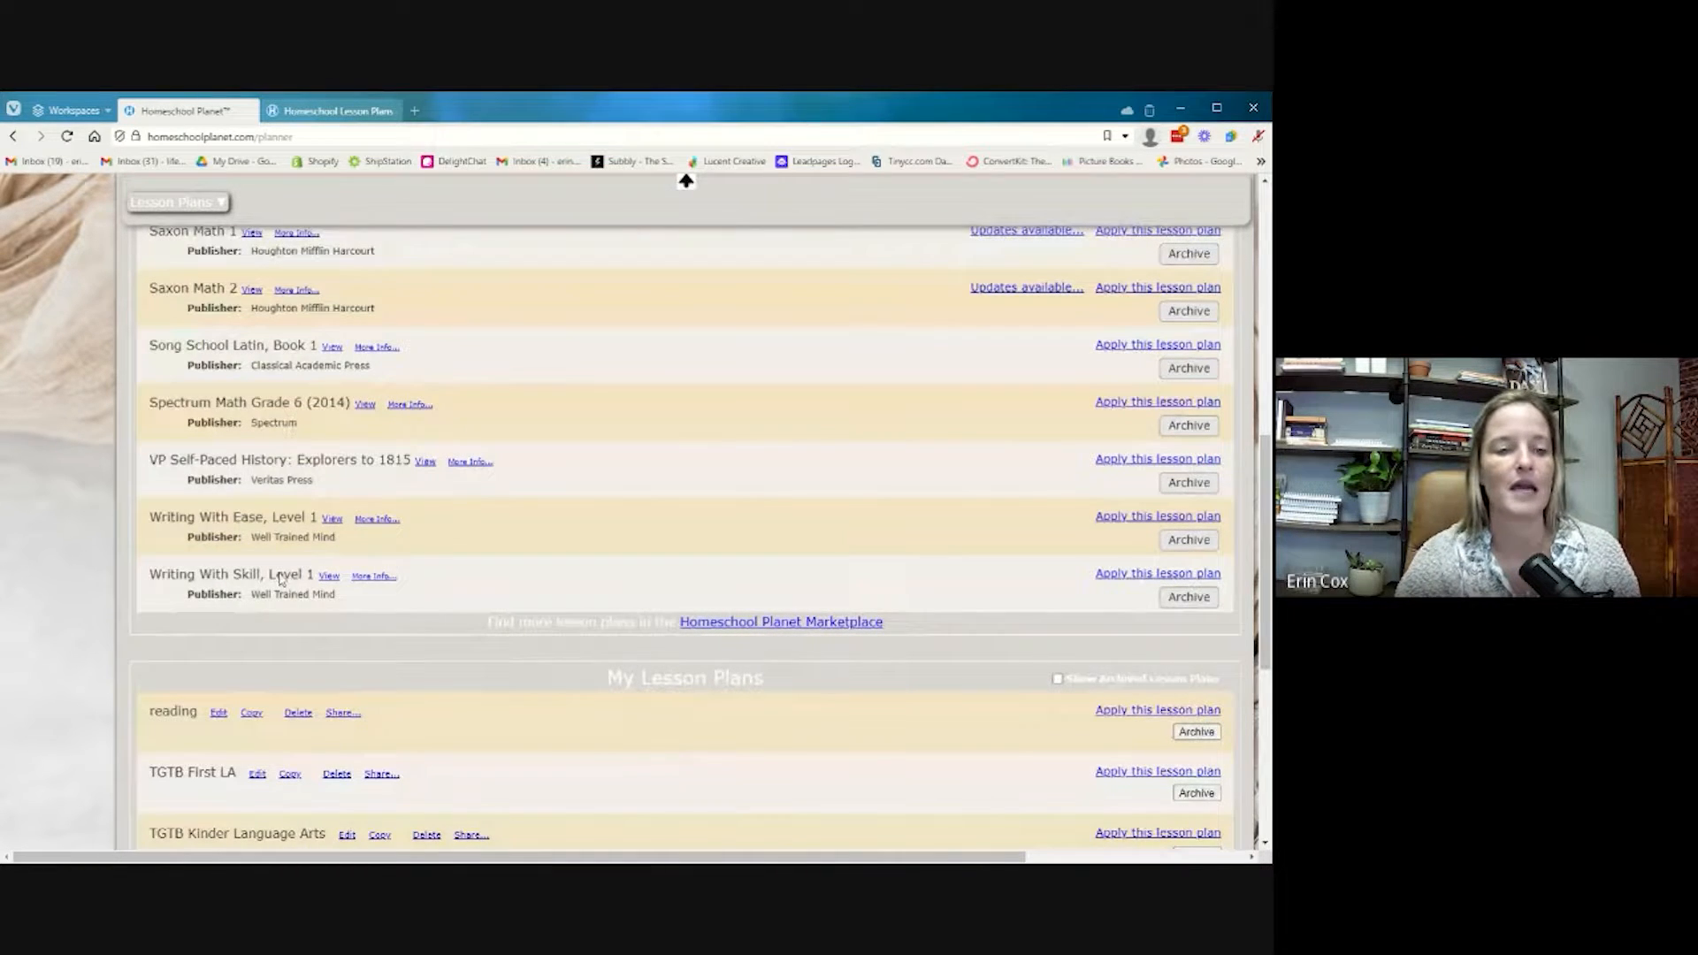
pyautogui.scroll(-5, 279, 537)
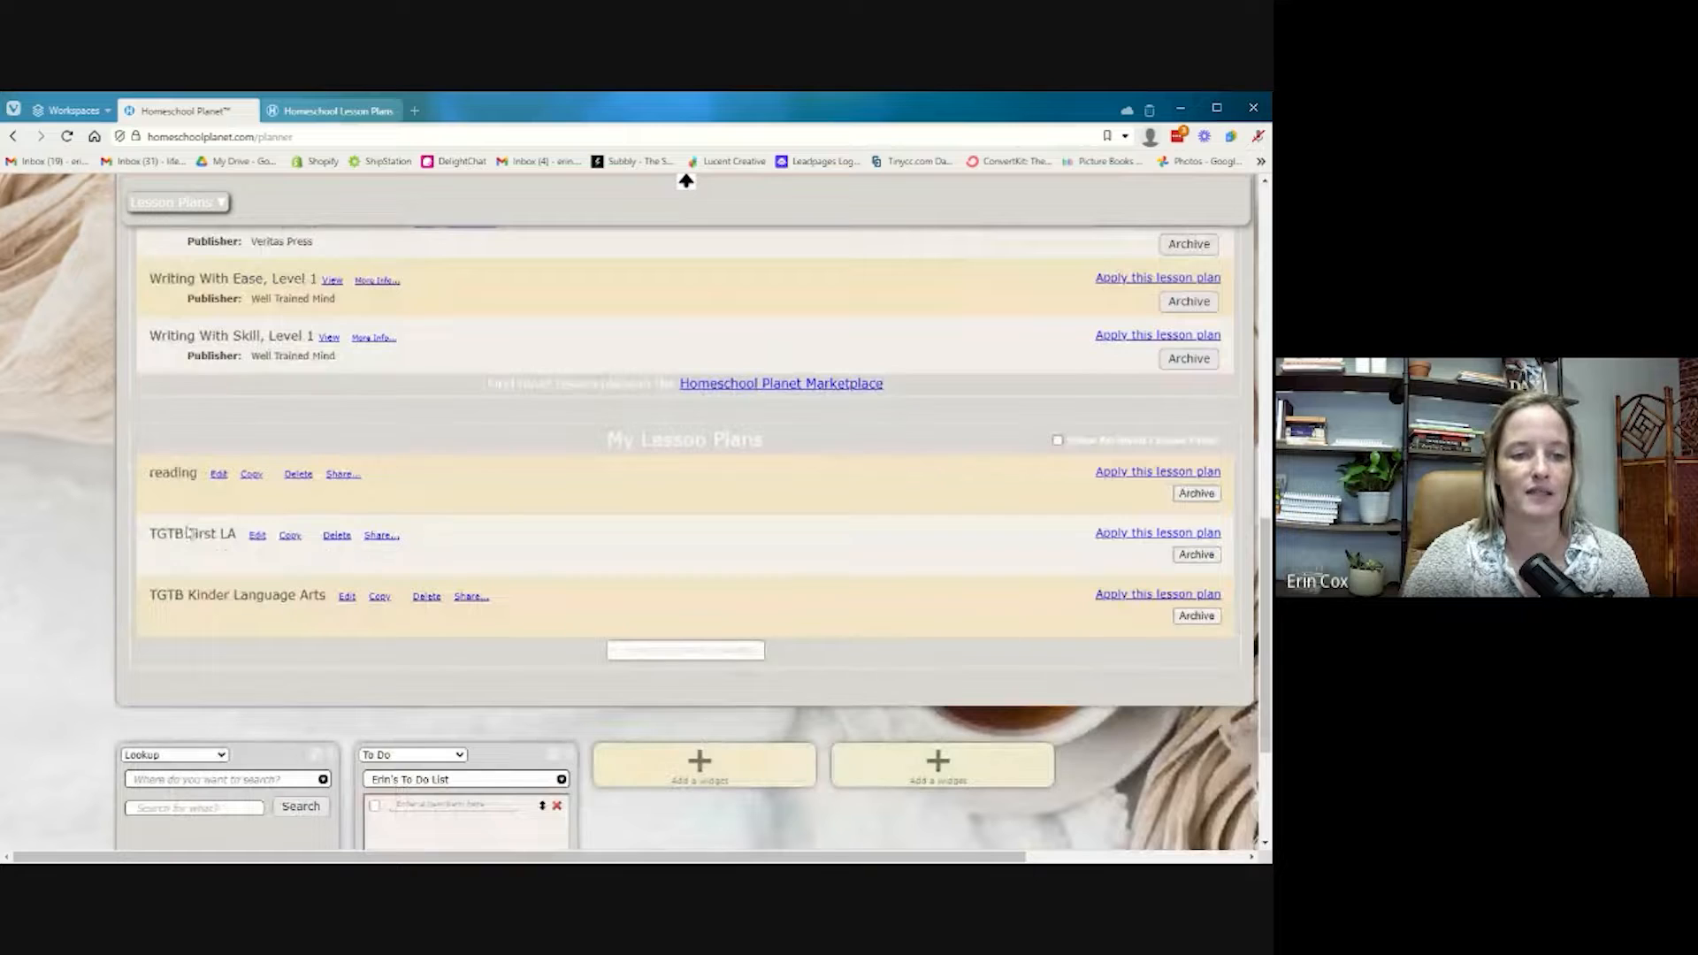
pyautogui.scroll(3, 254, 640)
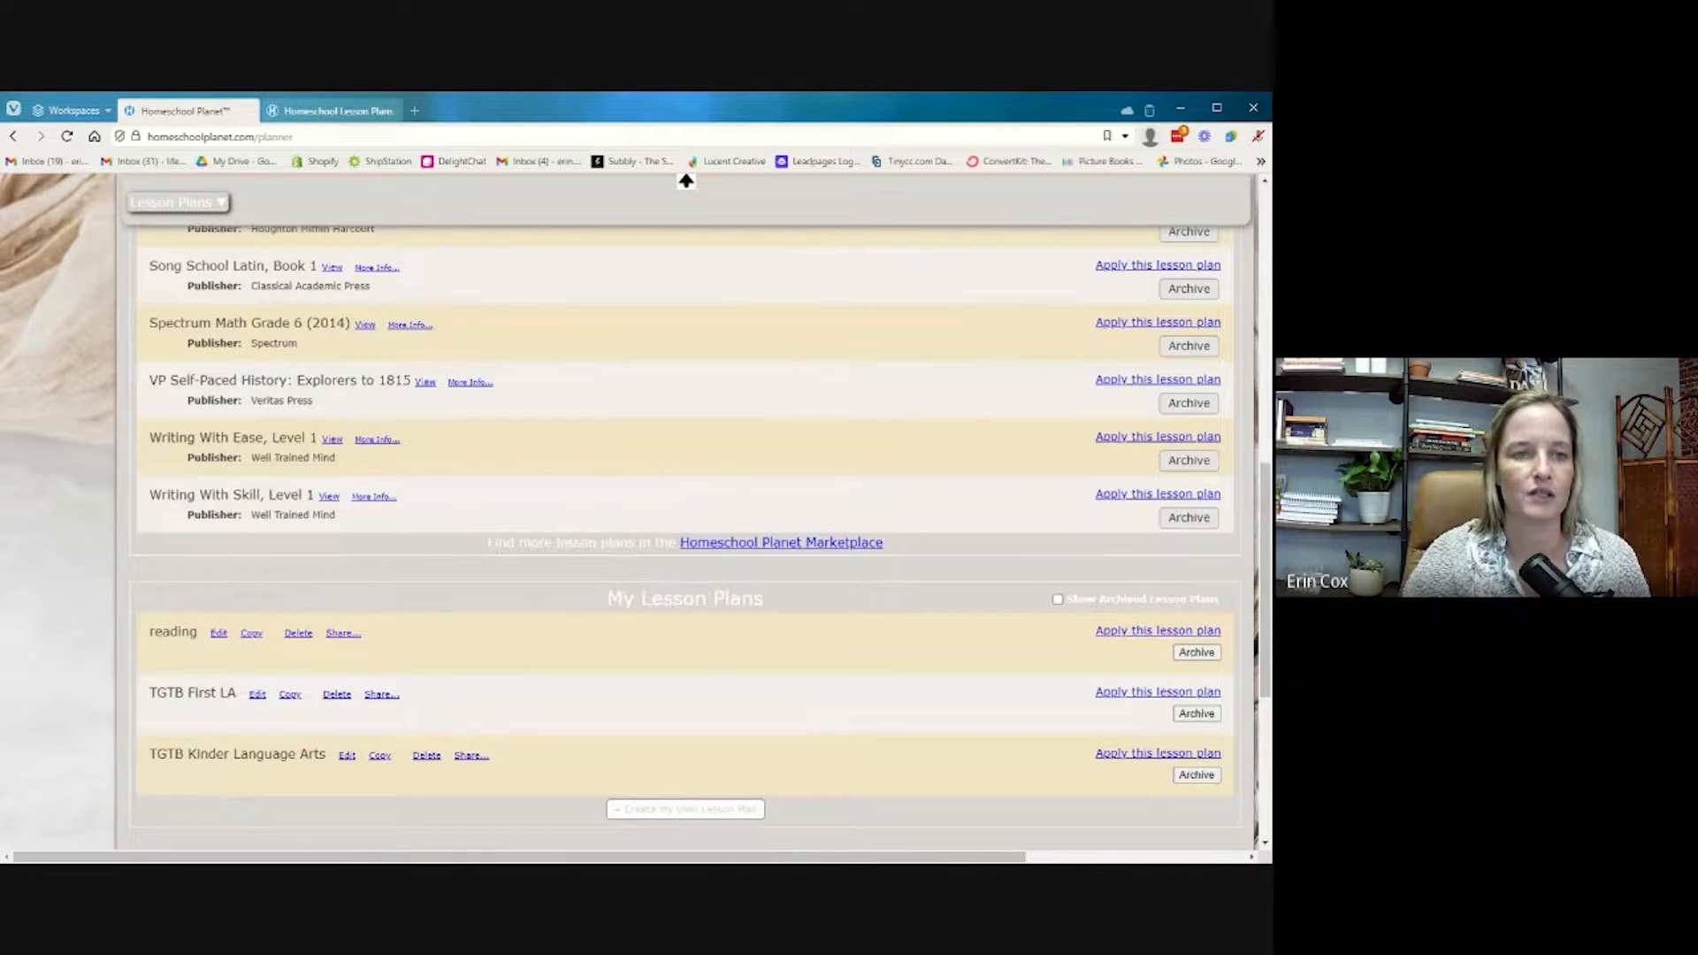
# Search the lesson plan marketplace for "gentle classical"
pyautogui.click(328, 118)
pyautogui.scroll(15, 565, 506)
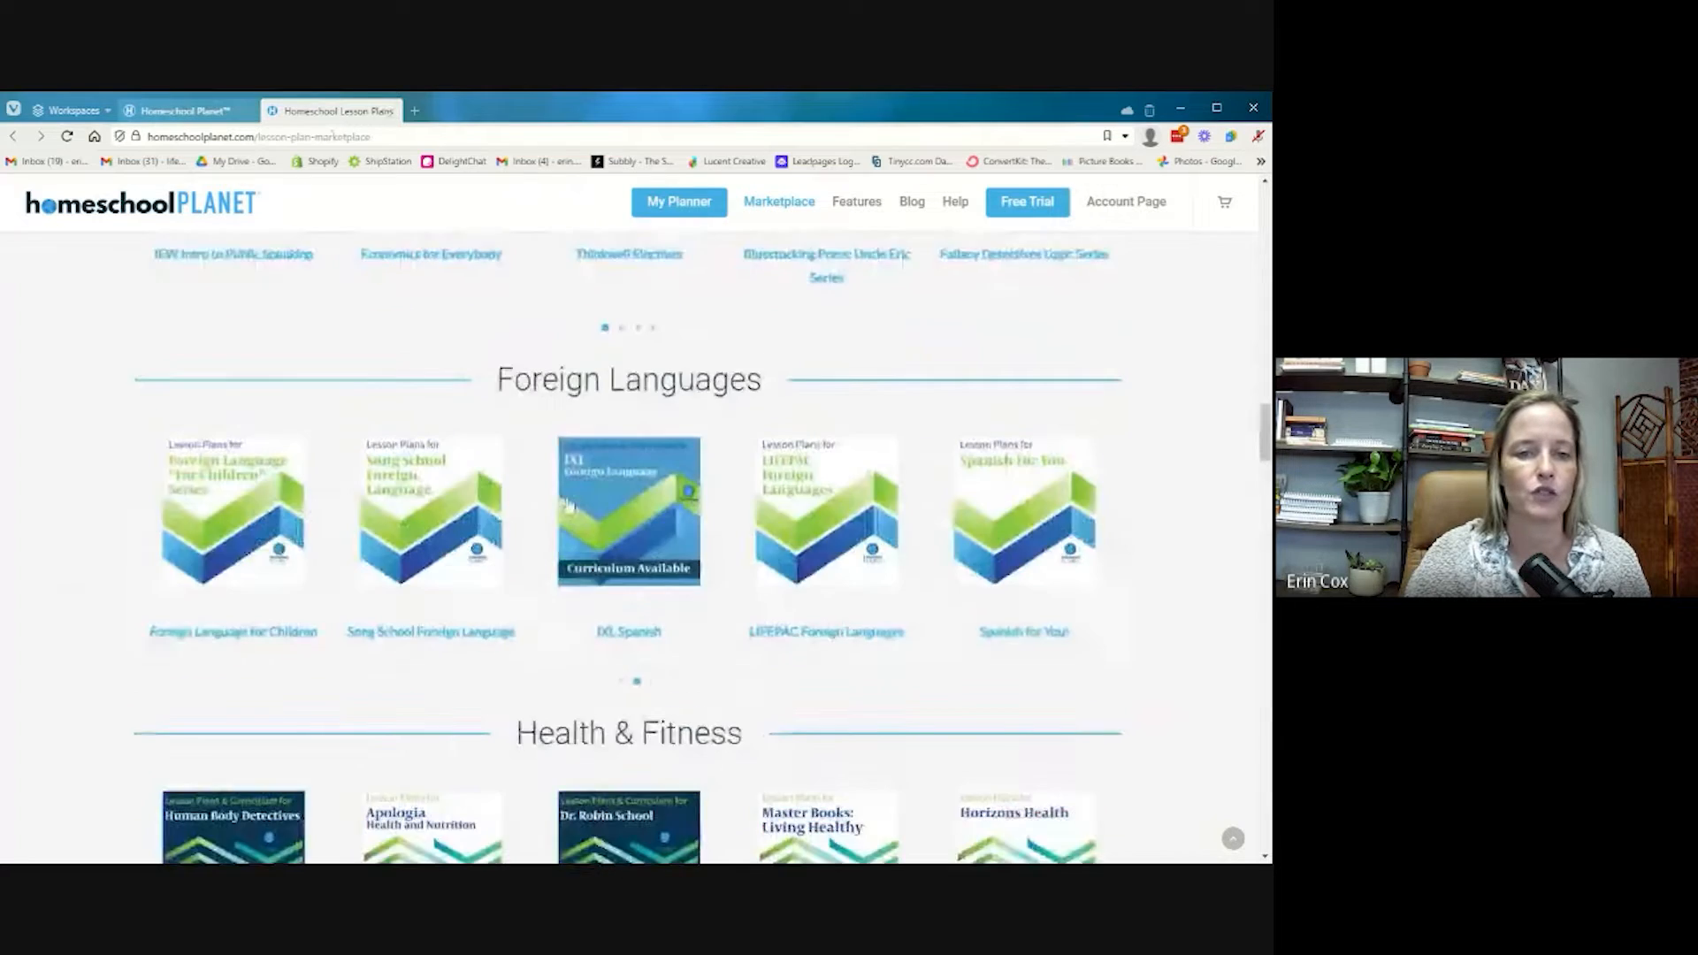
pyautogui.scroll(12, 565, 506)
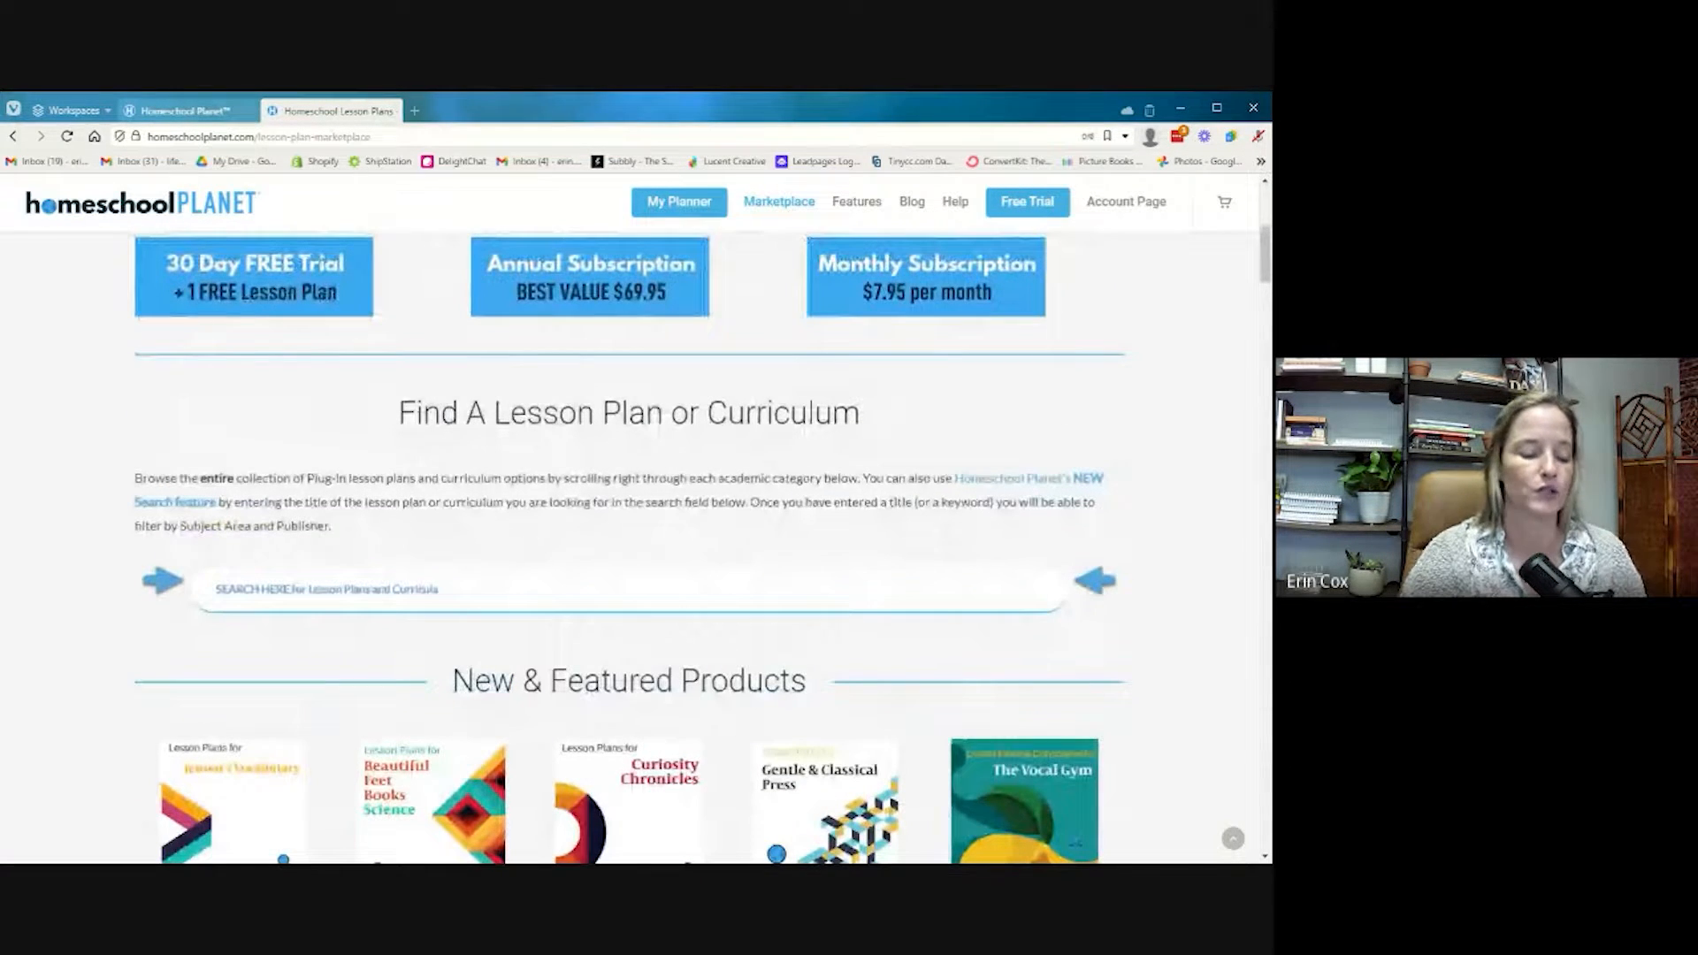
pyautogui.write('gentle classical')
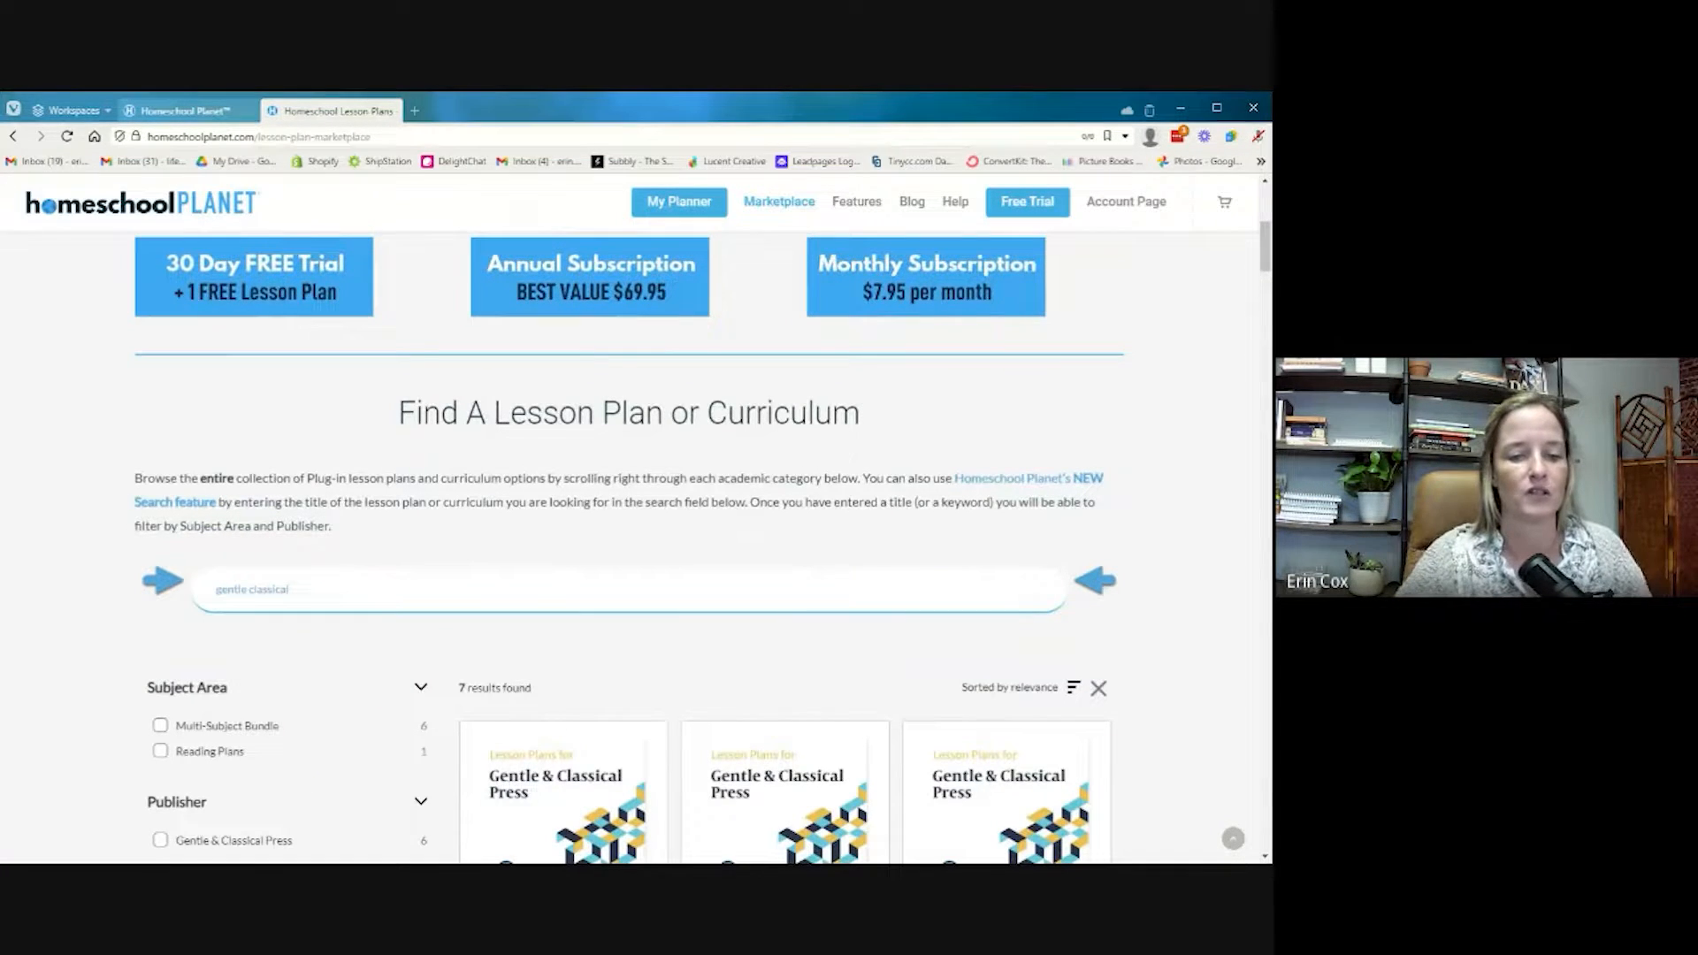
# Look through the Gentle & Classical Press search results, comparing the individual lesson plans and the bundle with their prices
pyautogui.scroll(-3, 703, 548)
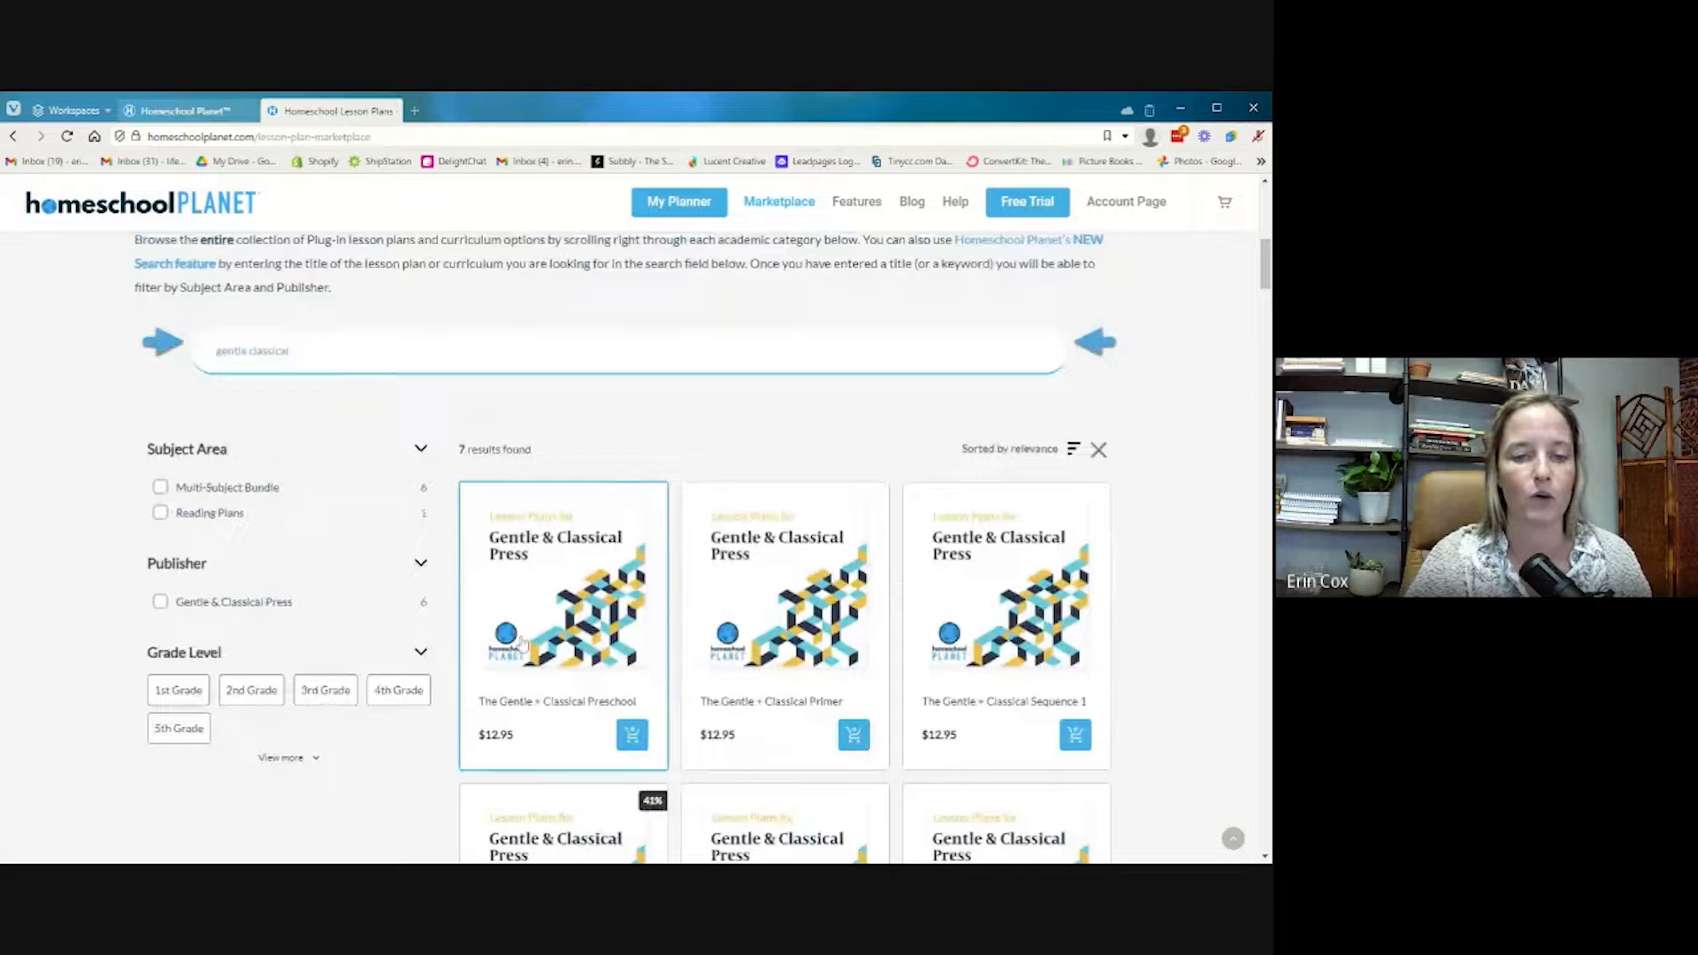
pyautogui.scroll(-2, 555, 555)
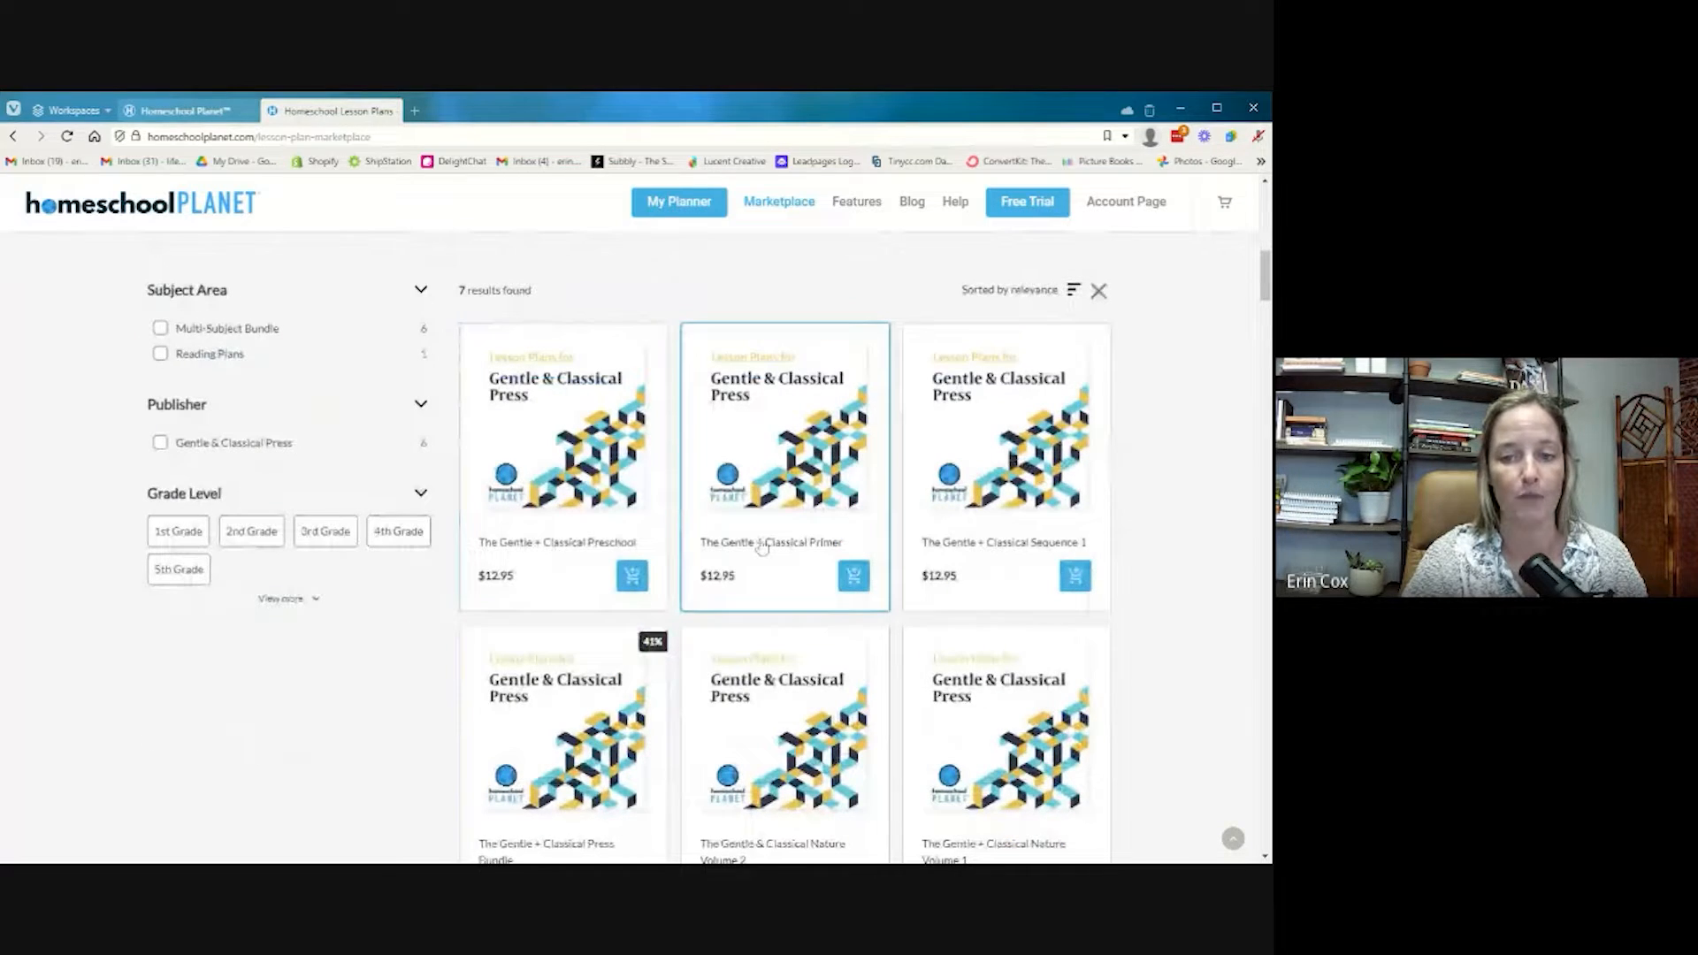
pyautogui.scroll(-1, 971, 546)
pyautogui.scroll(-1, 971, 545)
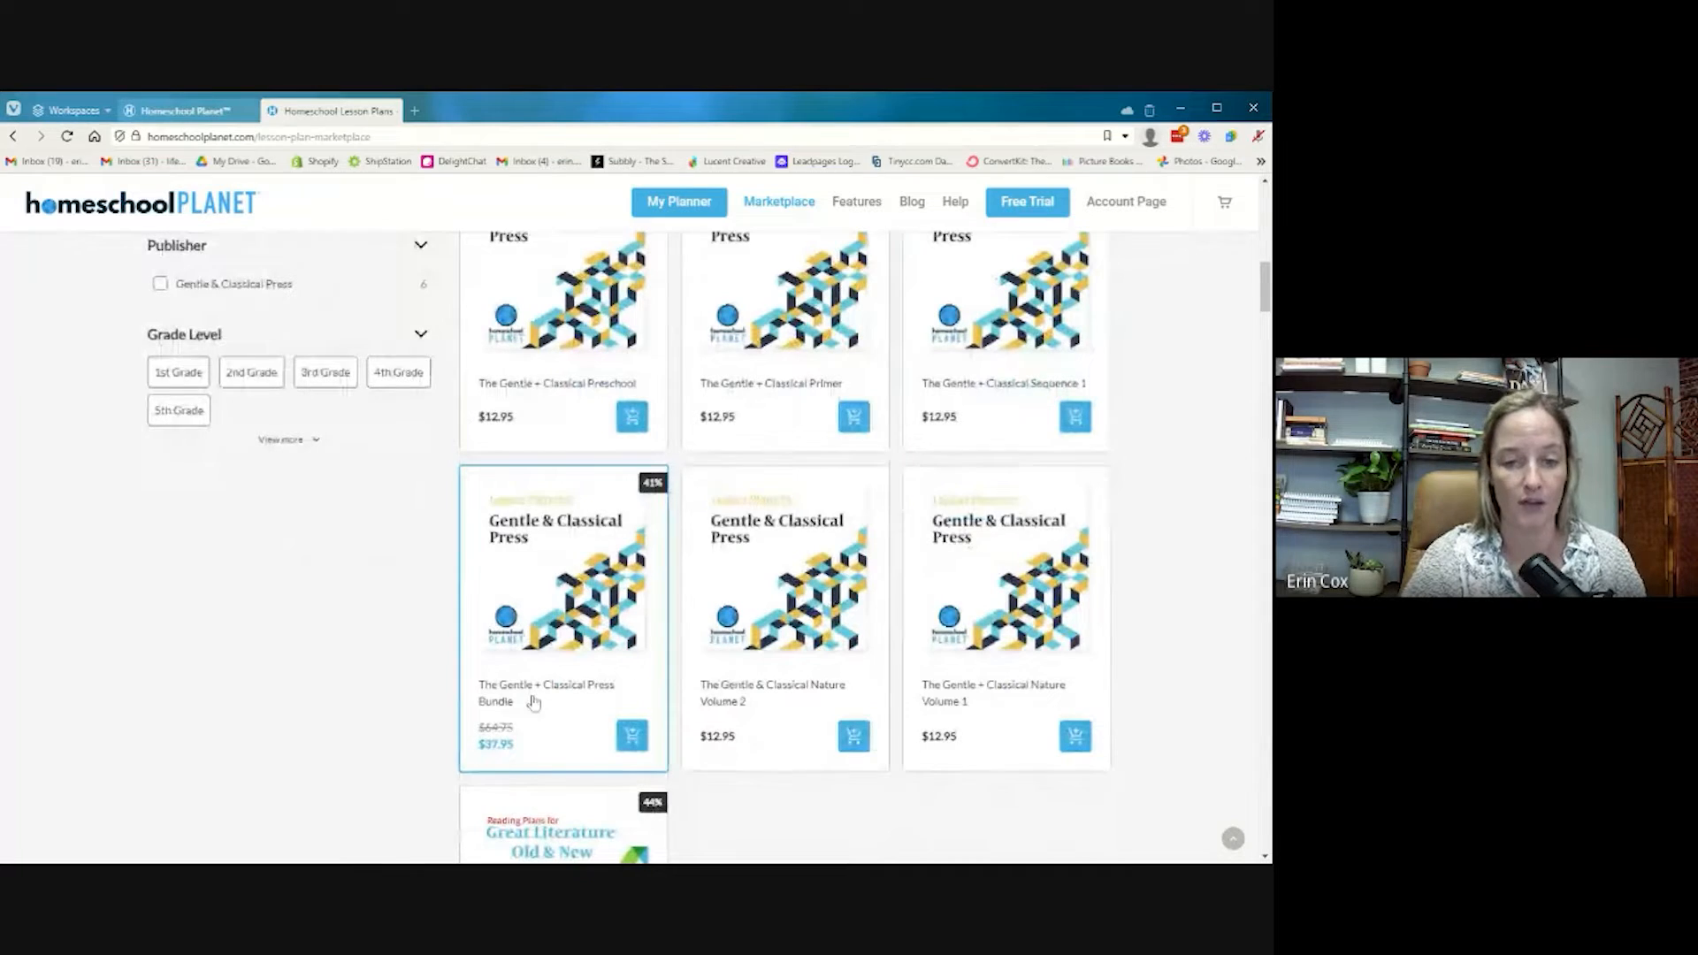
pyautogui.scroll(-3, 939, 634)
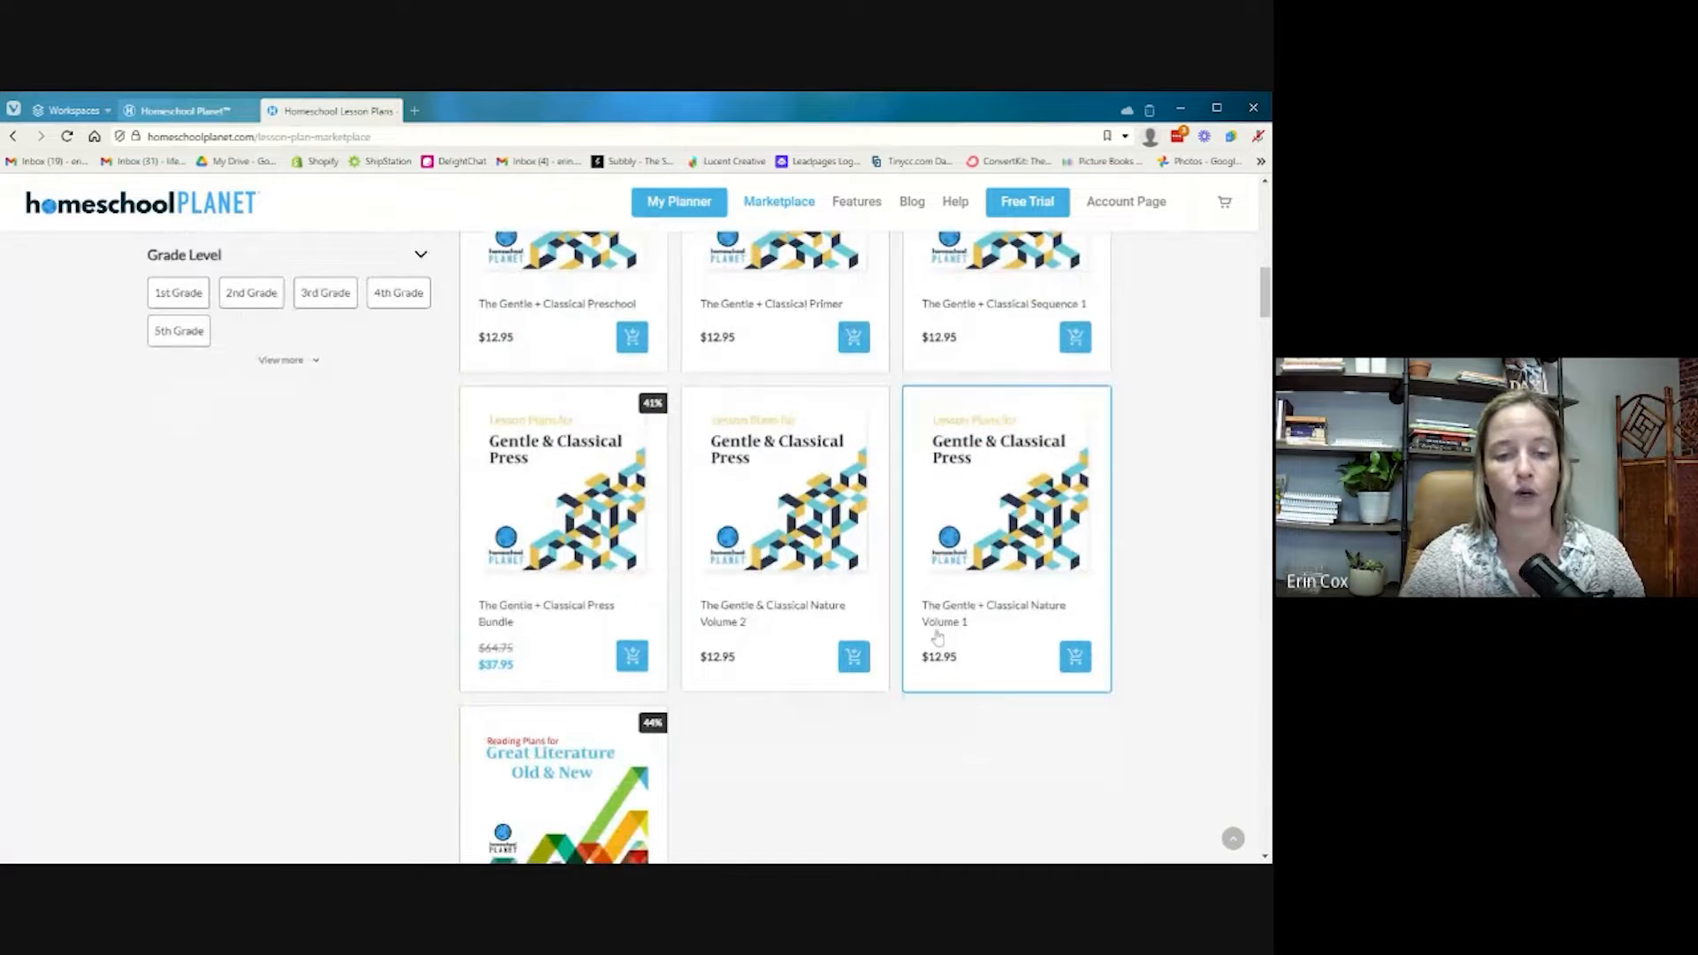
pyautogui.scroll(3, 895, 728)
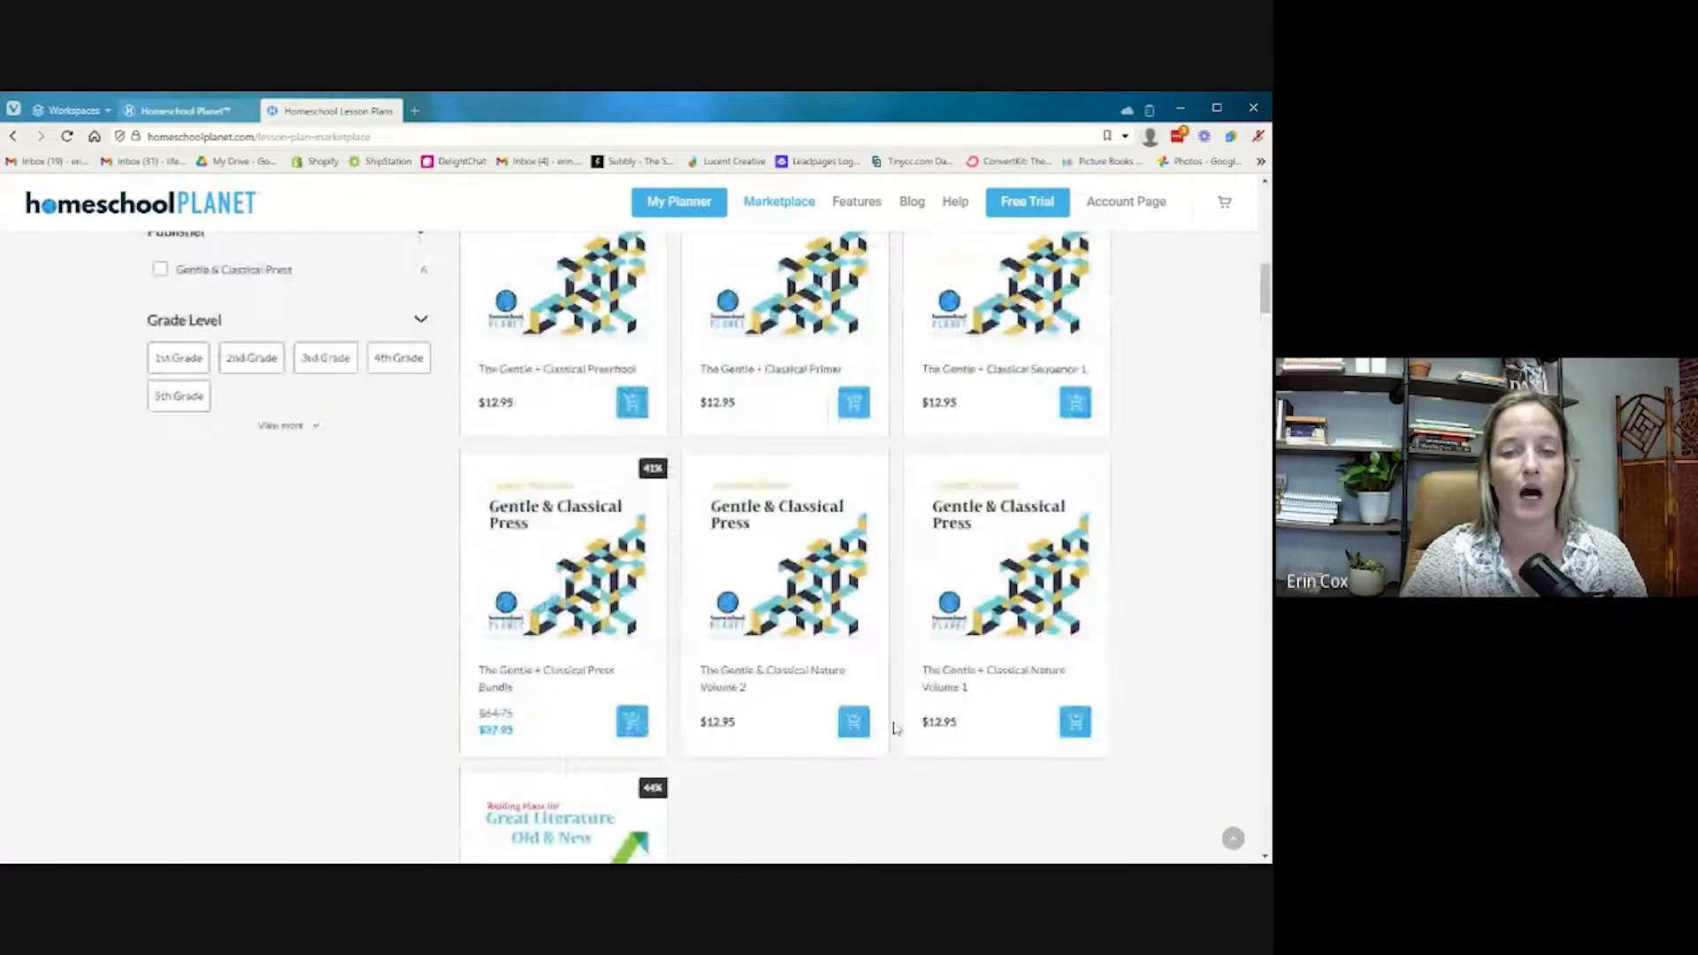
# Open The Gentle + Classical Press product page and examine what is included and the lesson plans offered
pyautogui.click(754, 712)
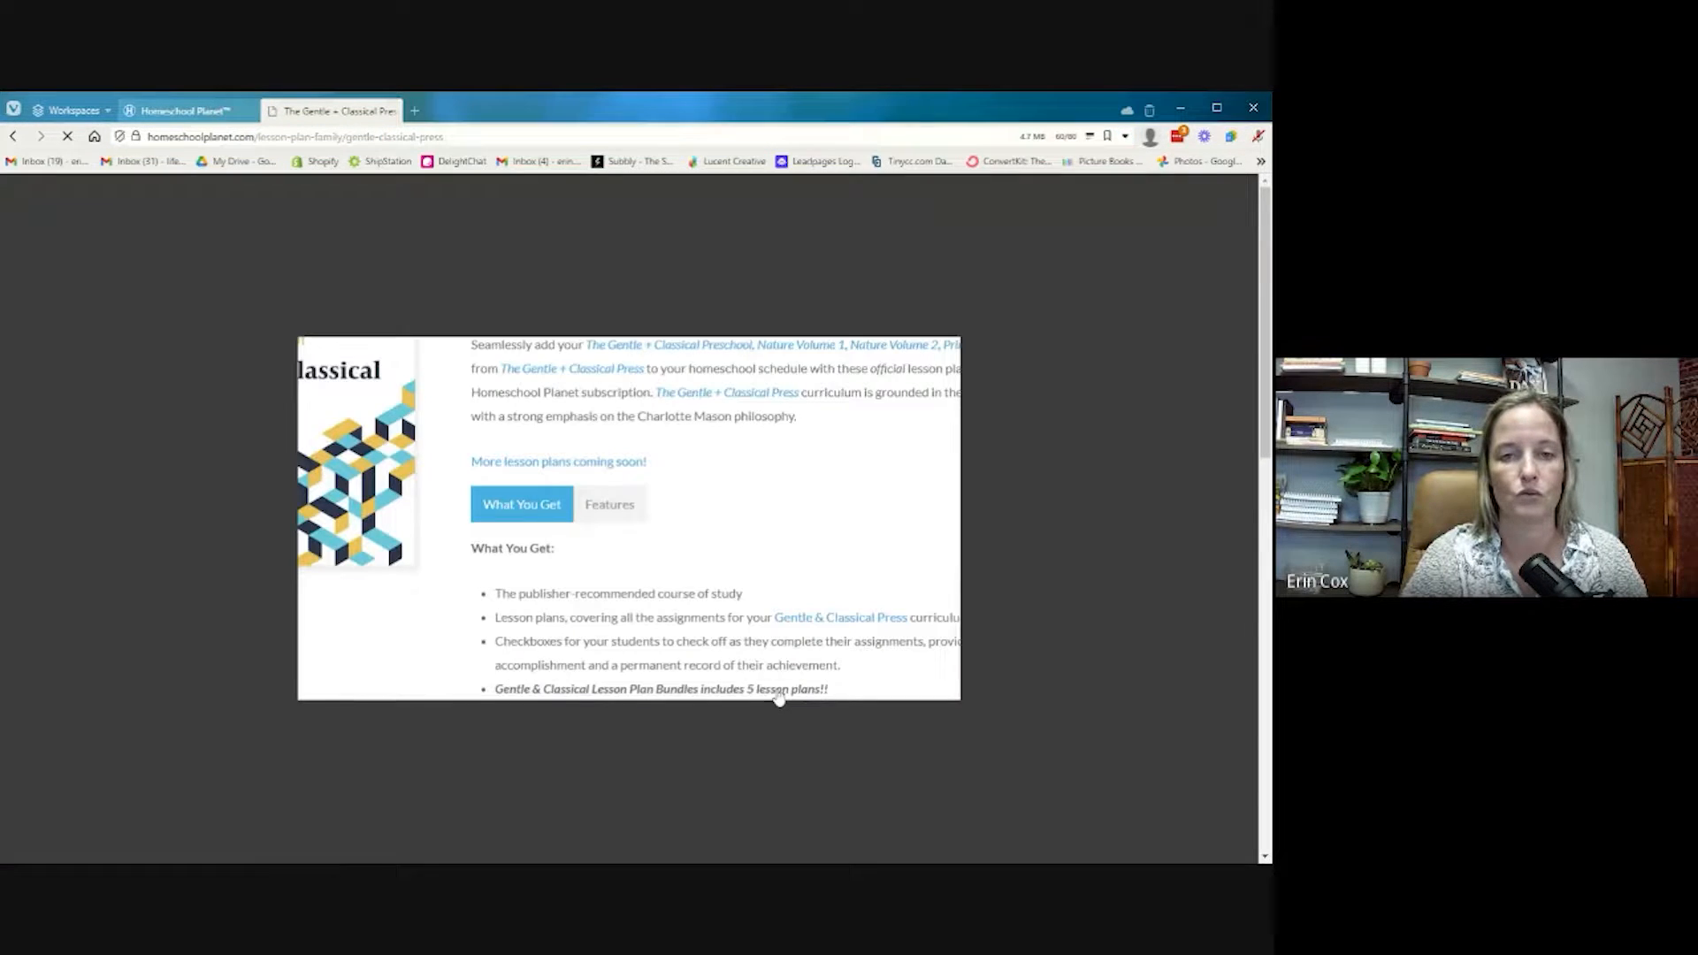
pyautogui.scroll(-1, 492, 566)
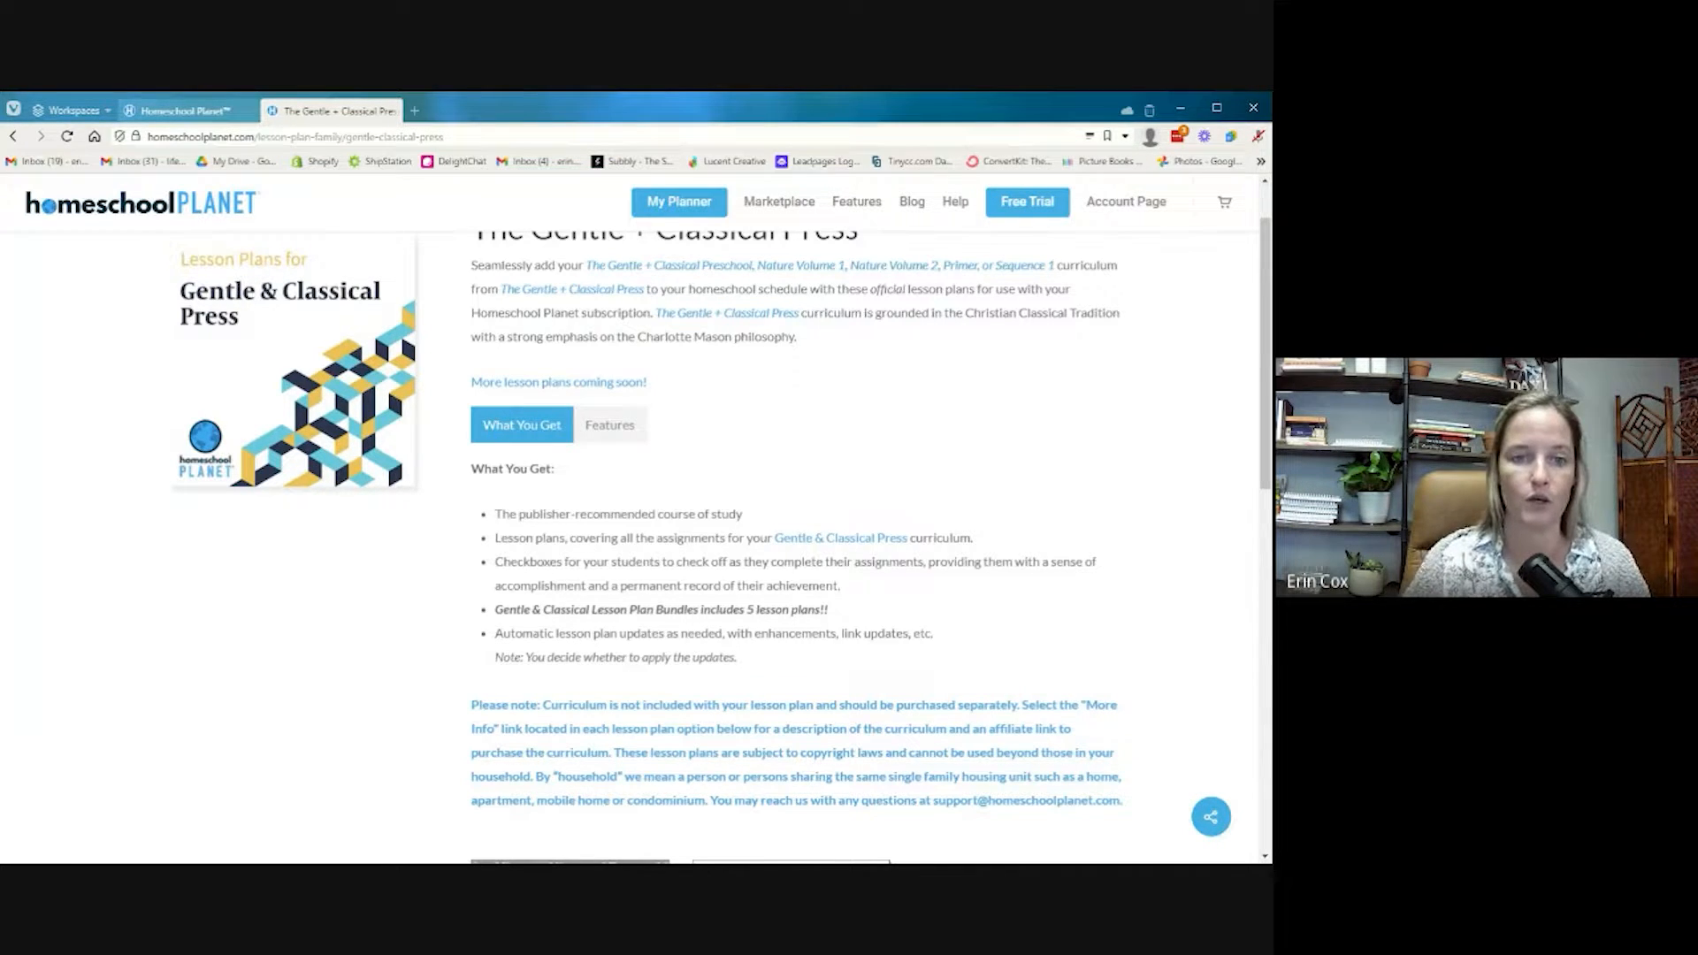
pyautogui.scroll(-7, 431, 665)
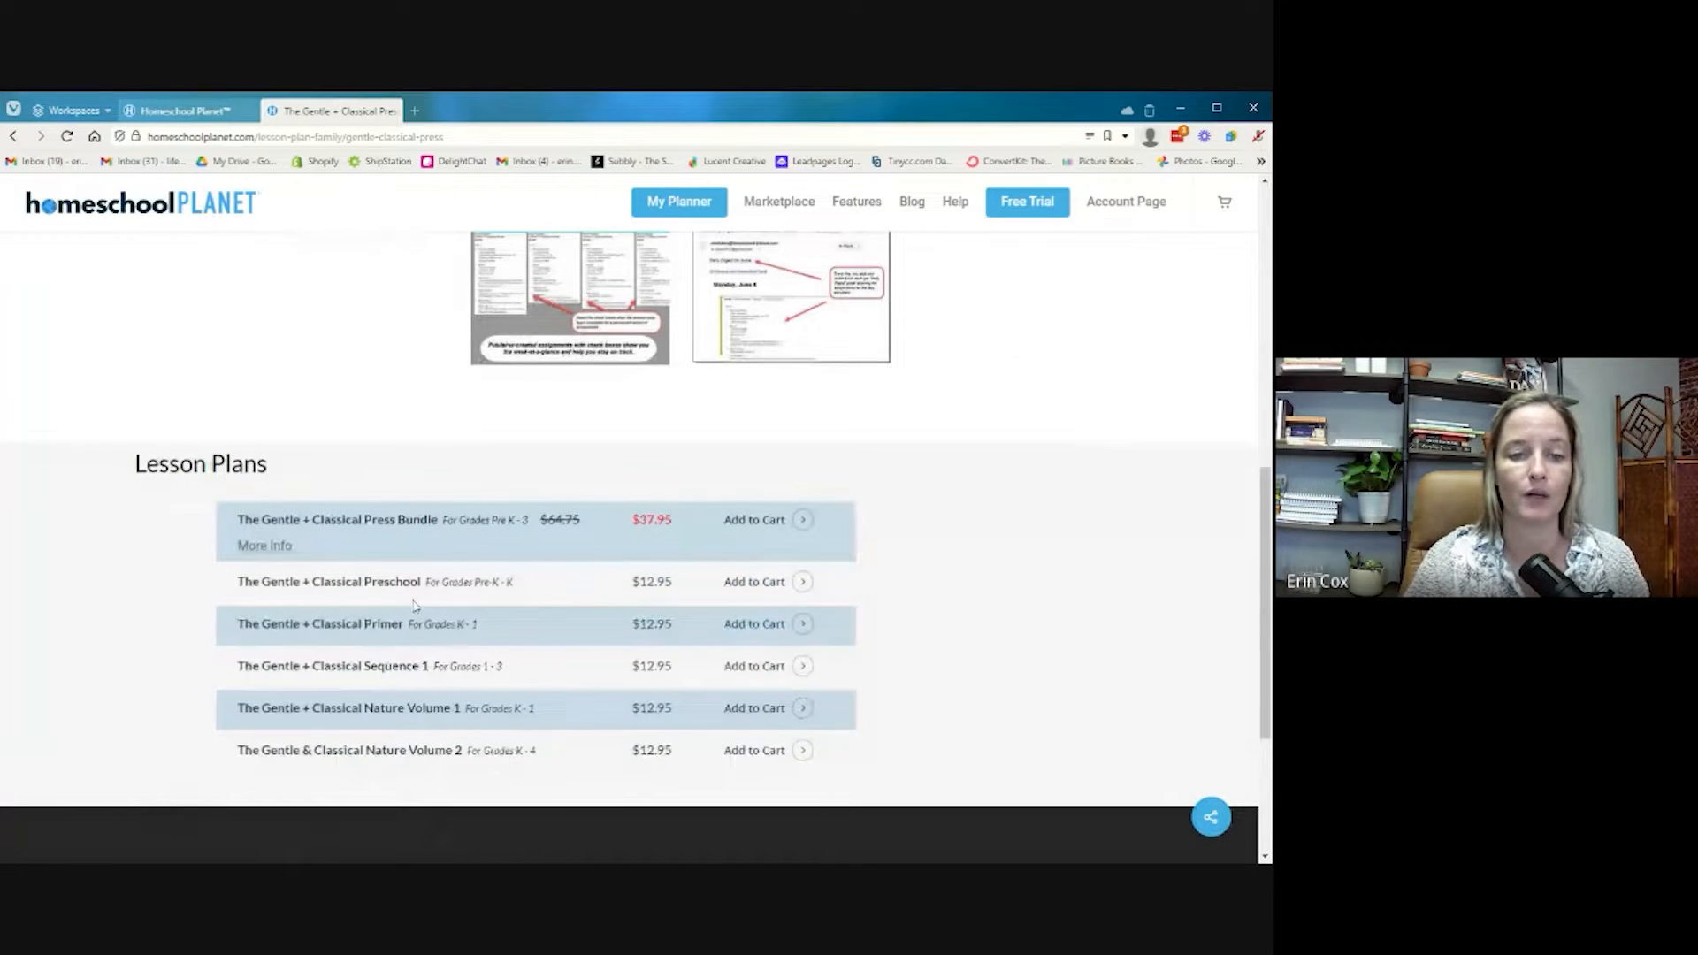
pyautogui.scroll(8, 447, 652)
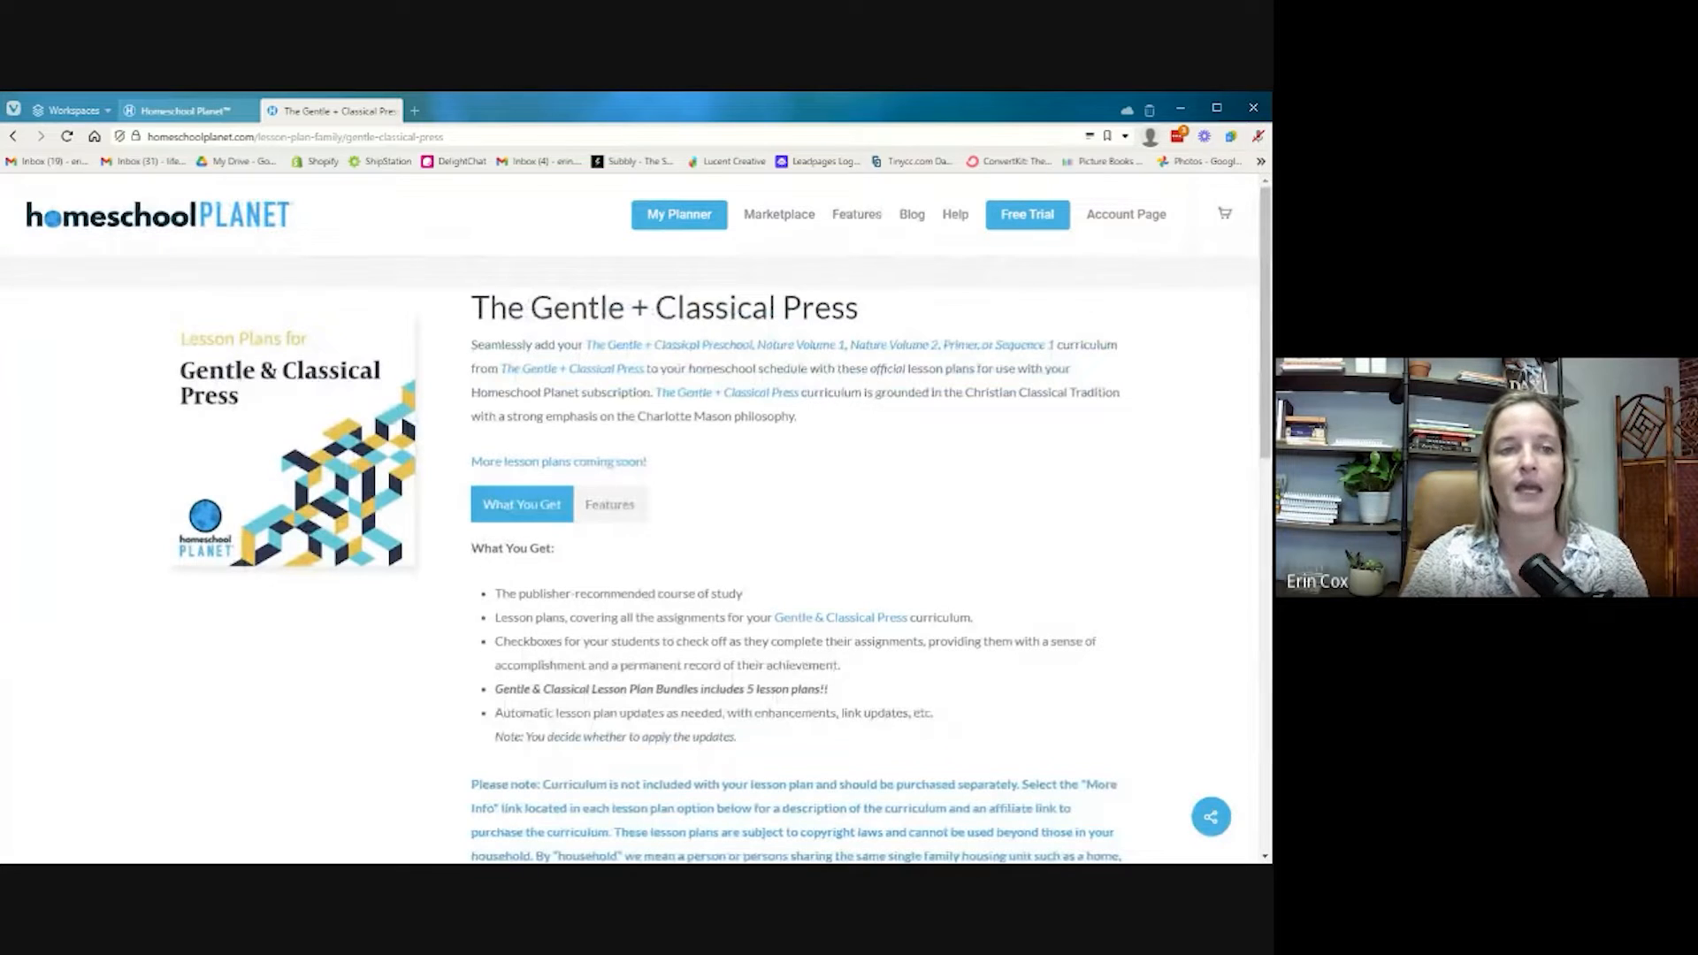
# Return to the planner and start applying the purchased Gentle + Classical NatureVolume 2 lesson plan as a new class with all assignments included
pyautogui.click(187, 112)
pyautogui.scroll(15, 399, 510)
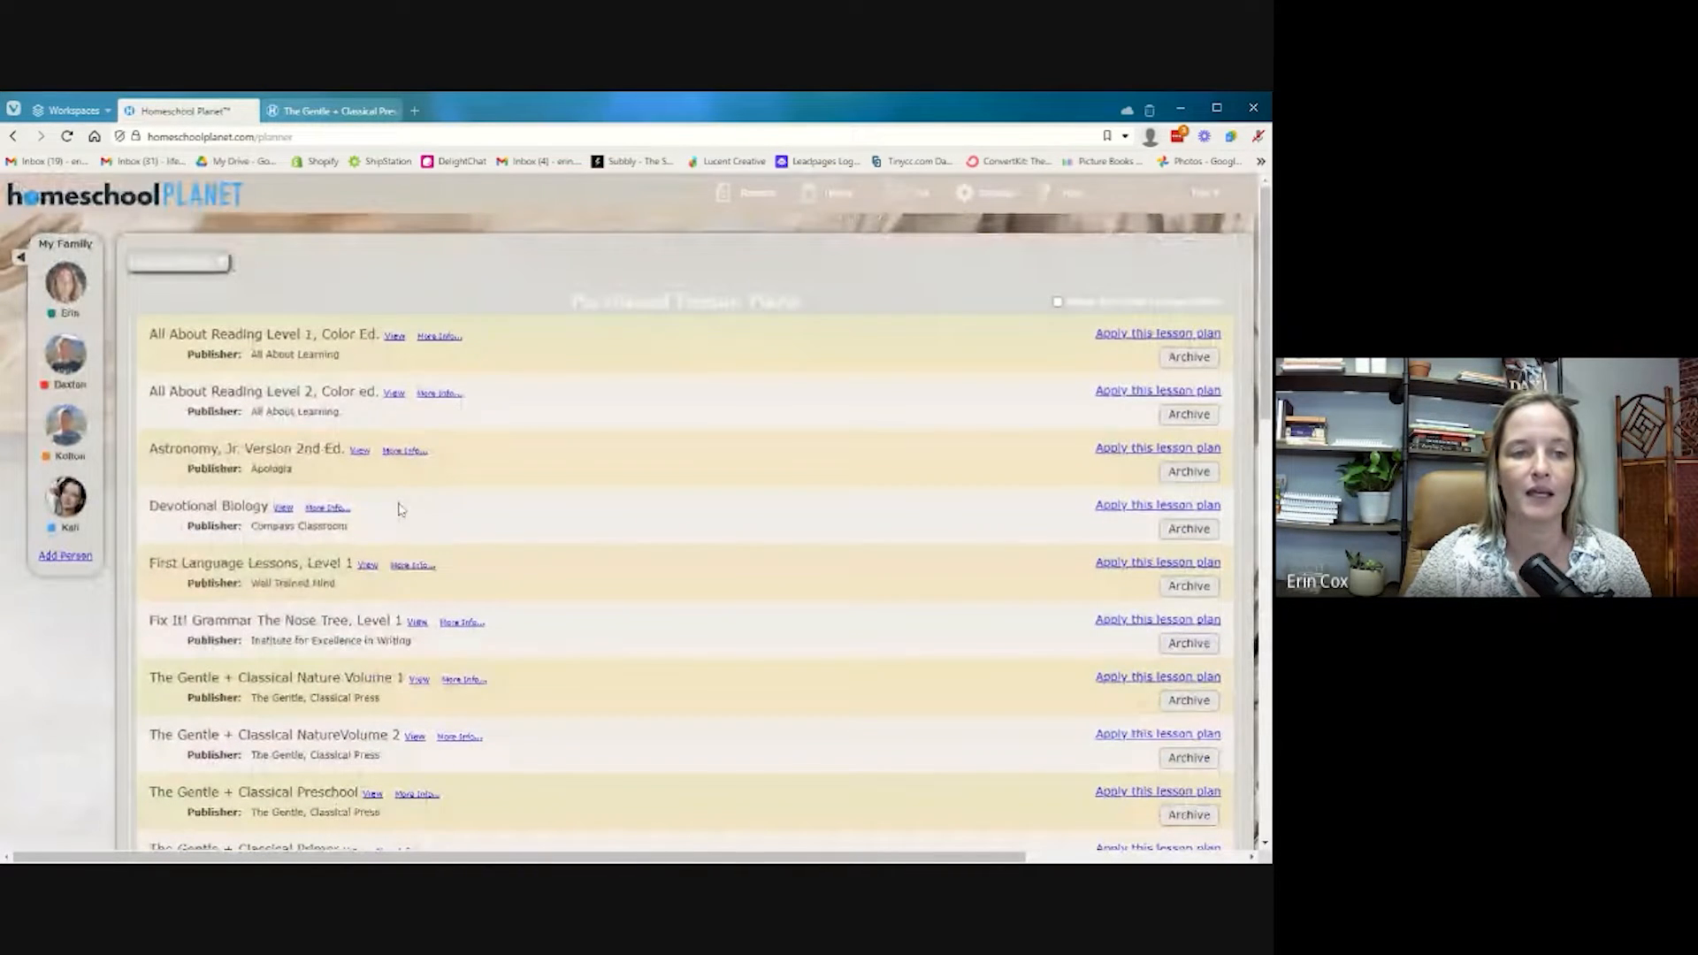
pyautogui.scroll(-1, 661, 636)
pyautogui.scroll(-5, 662, 637)
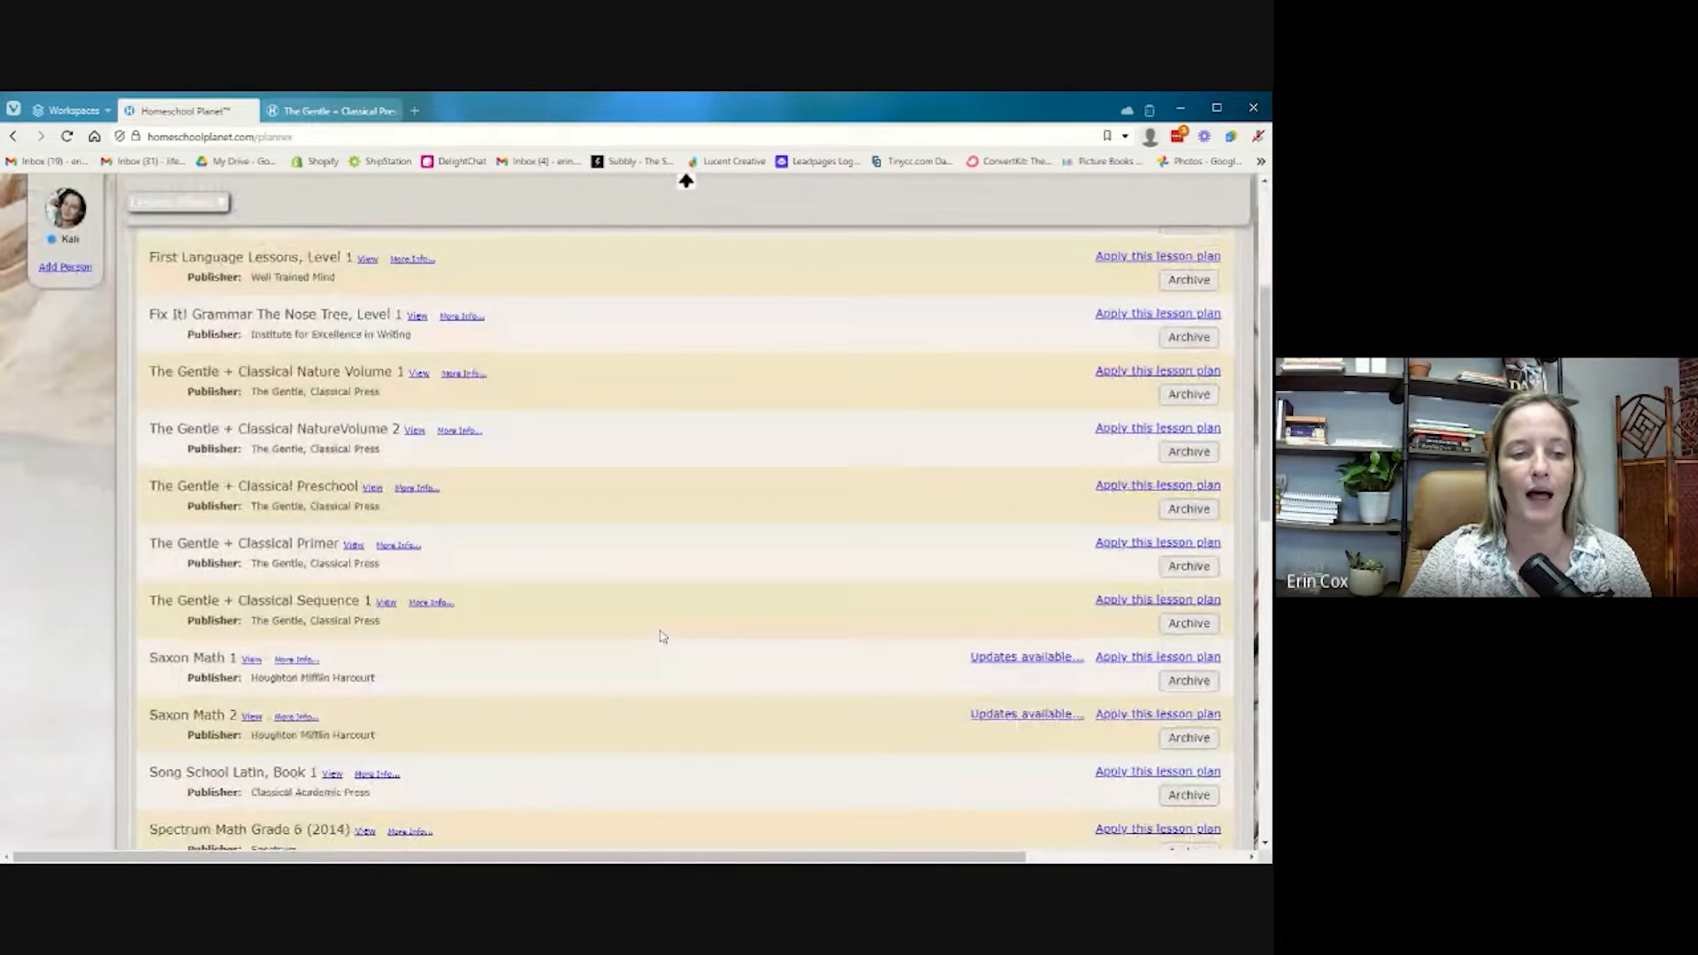
pyautogui.scroll(3, 663, 635)
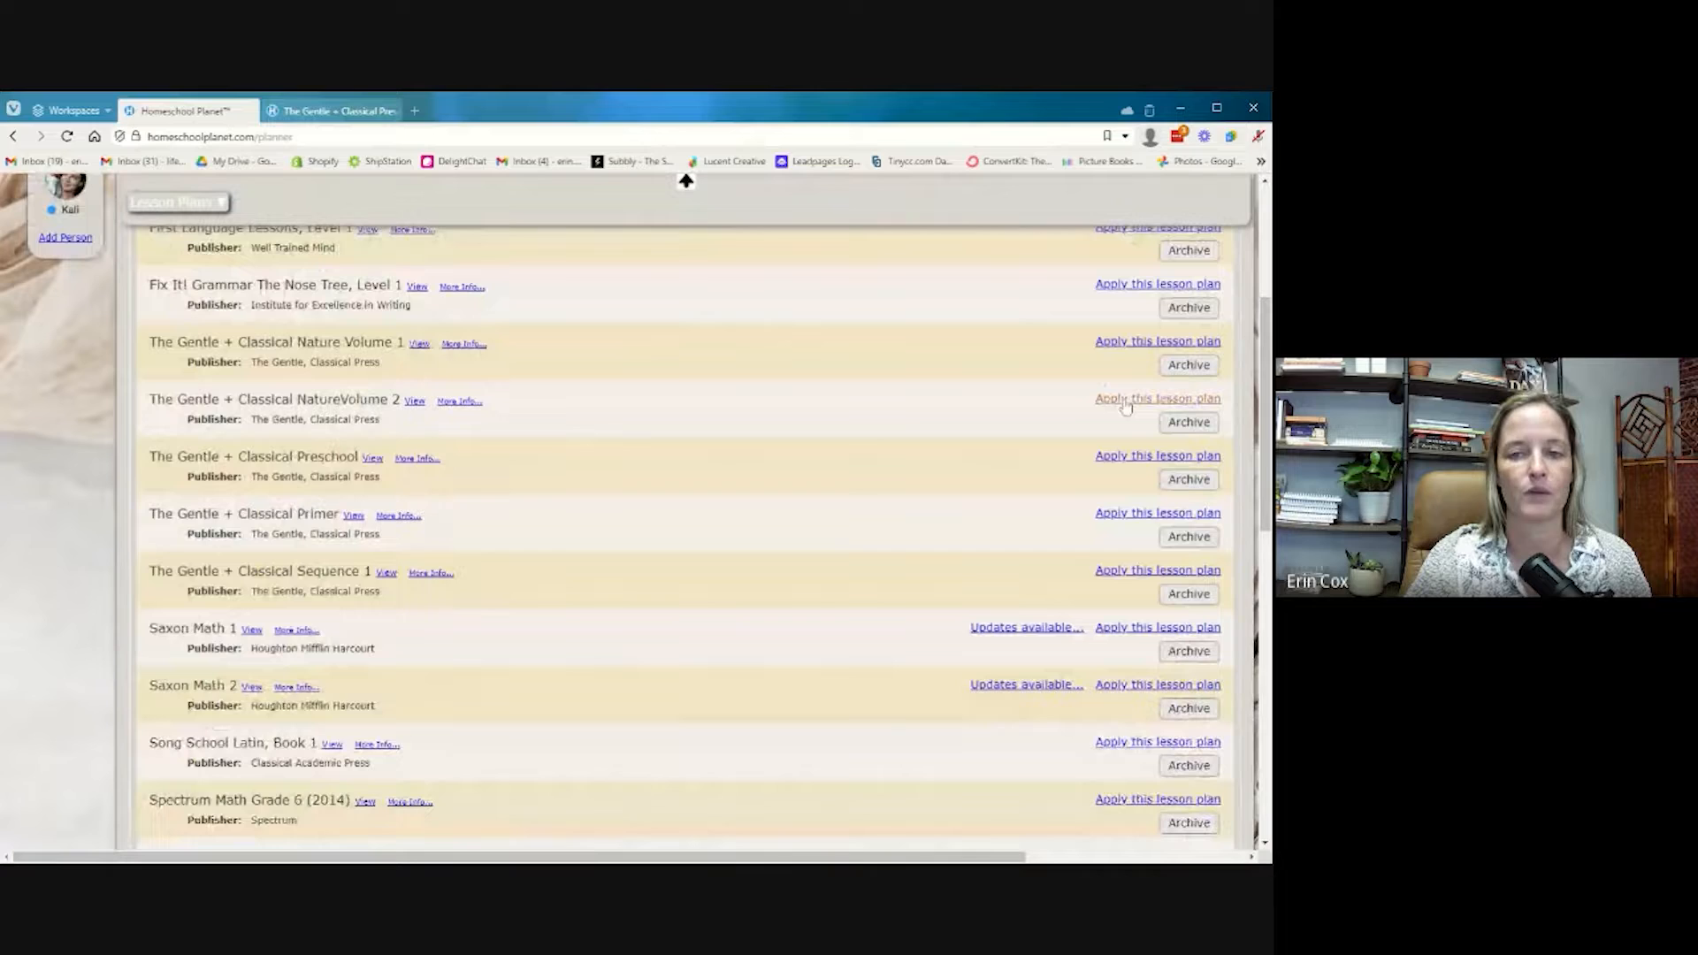
pyautogui.click(1150, 399)
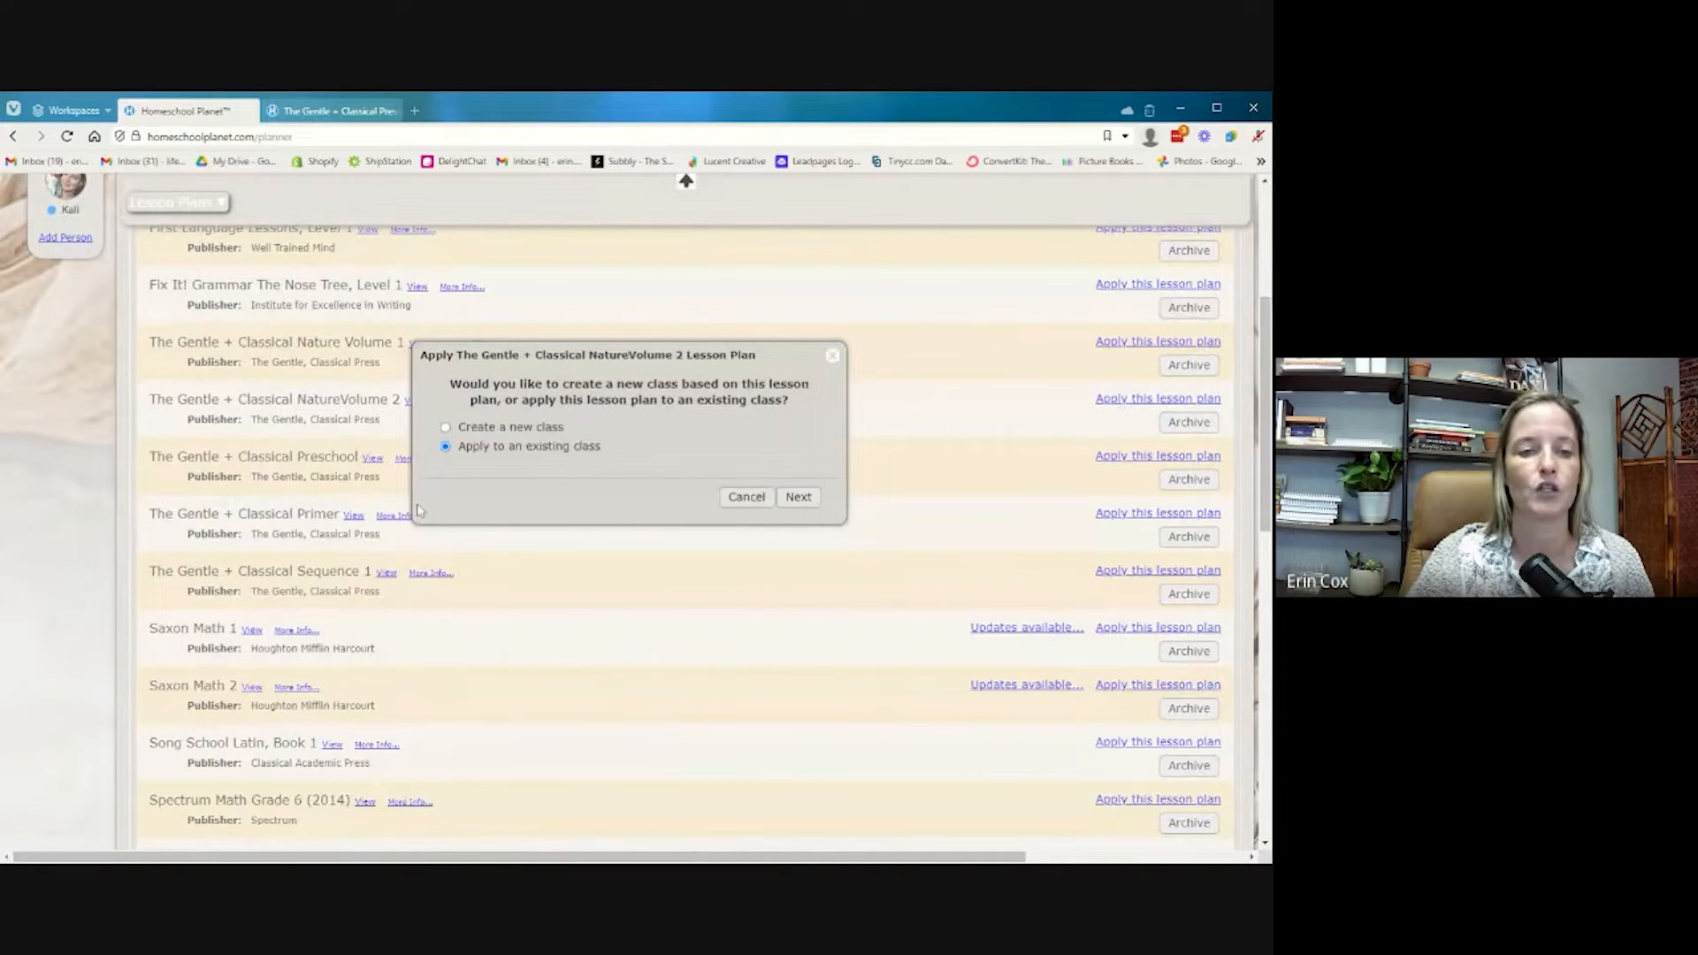
pyautogui.click(446, 427)
pyautogui.click(798, 498)
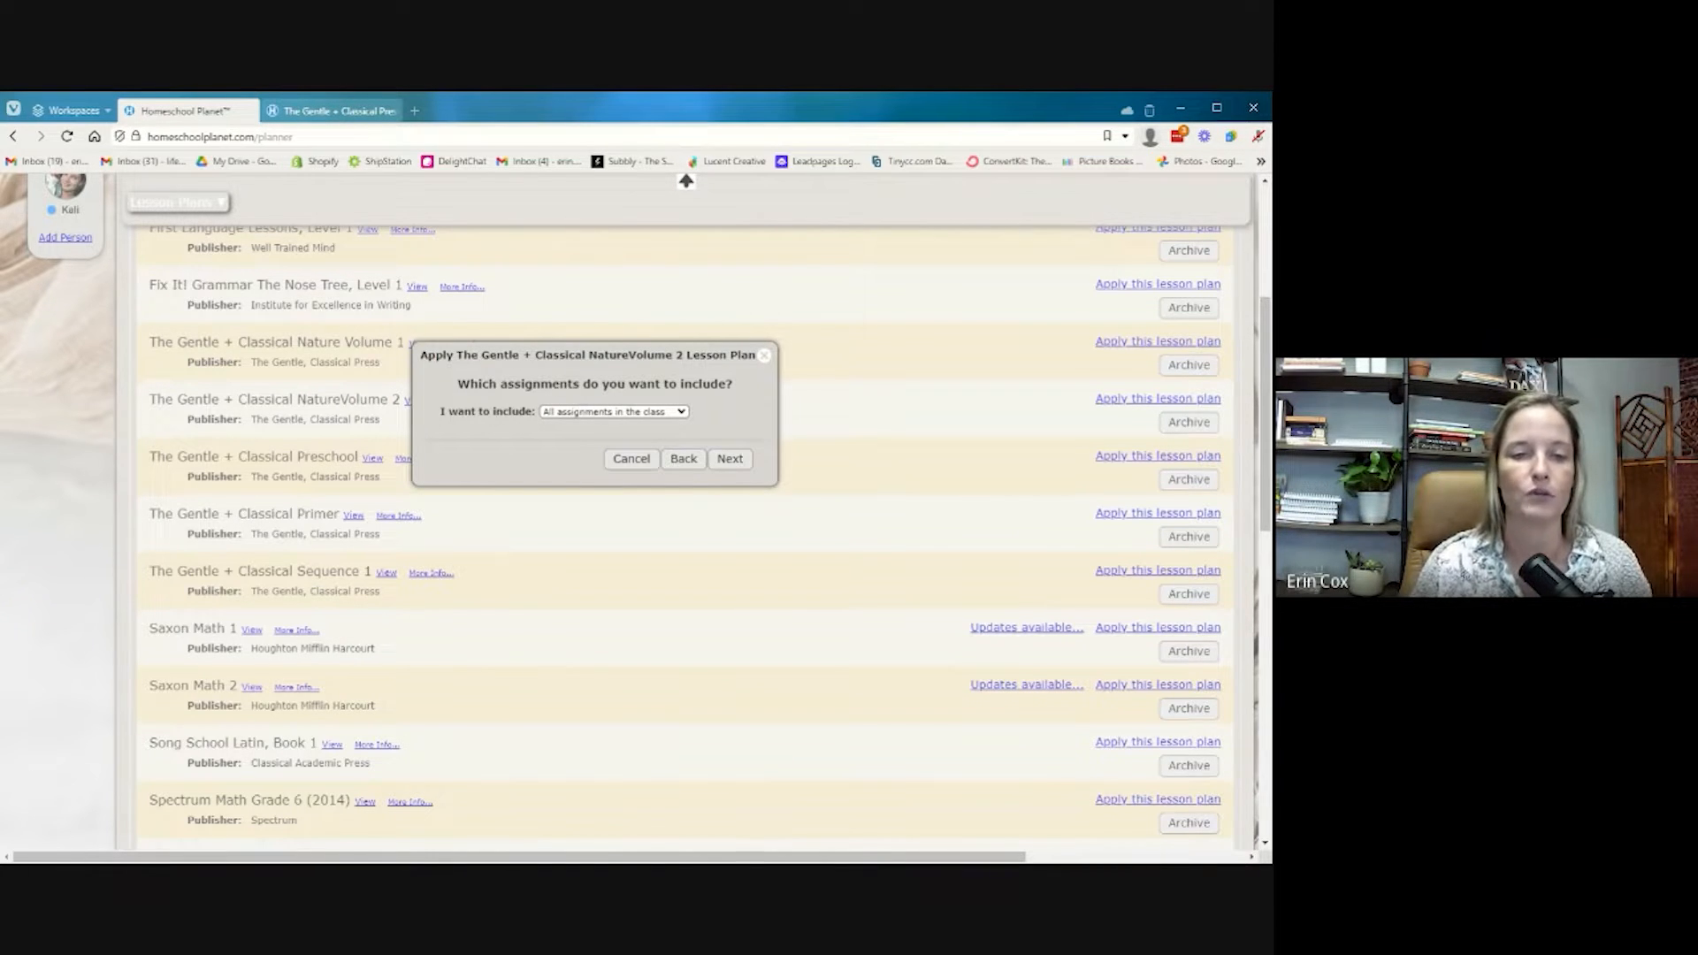
pyautogui.click(730, 458)
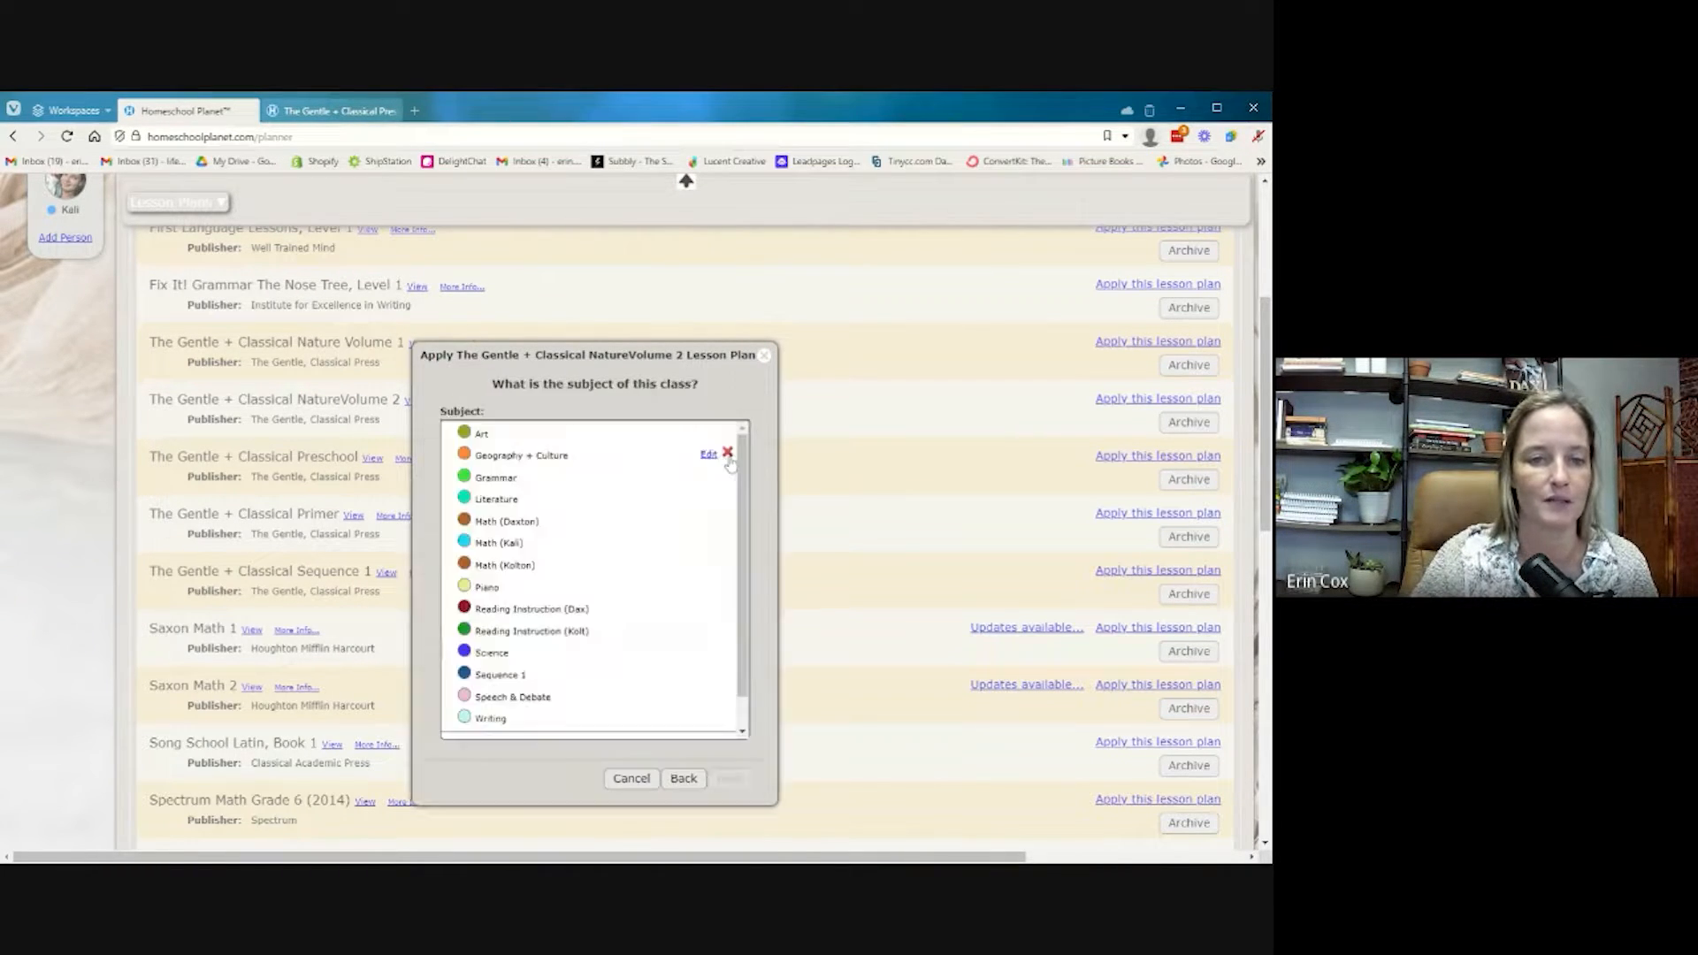
# Set the new class's subject to Science and assign it to the first family member listed
pyautogui.scroll(-2, 509, 524)
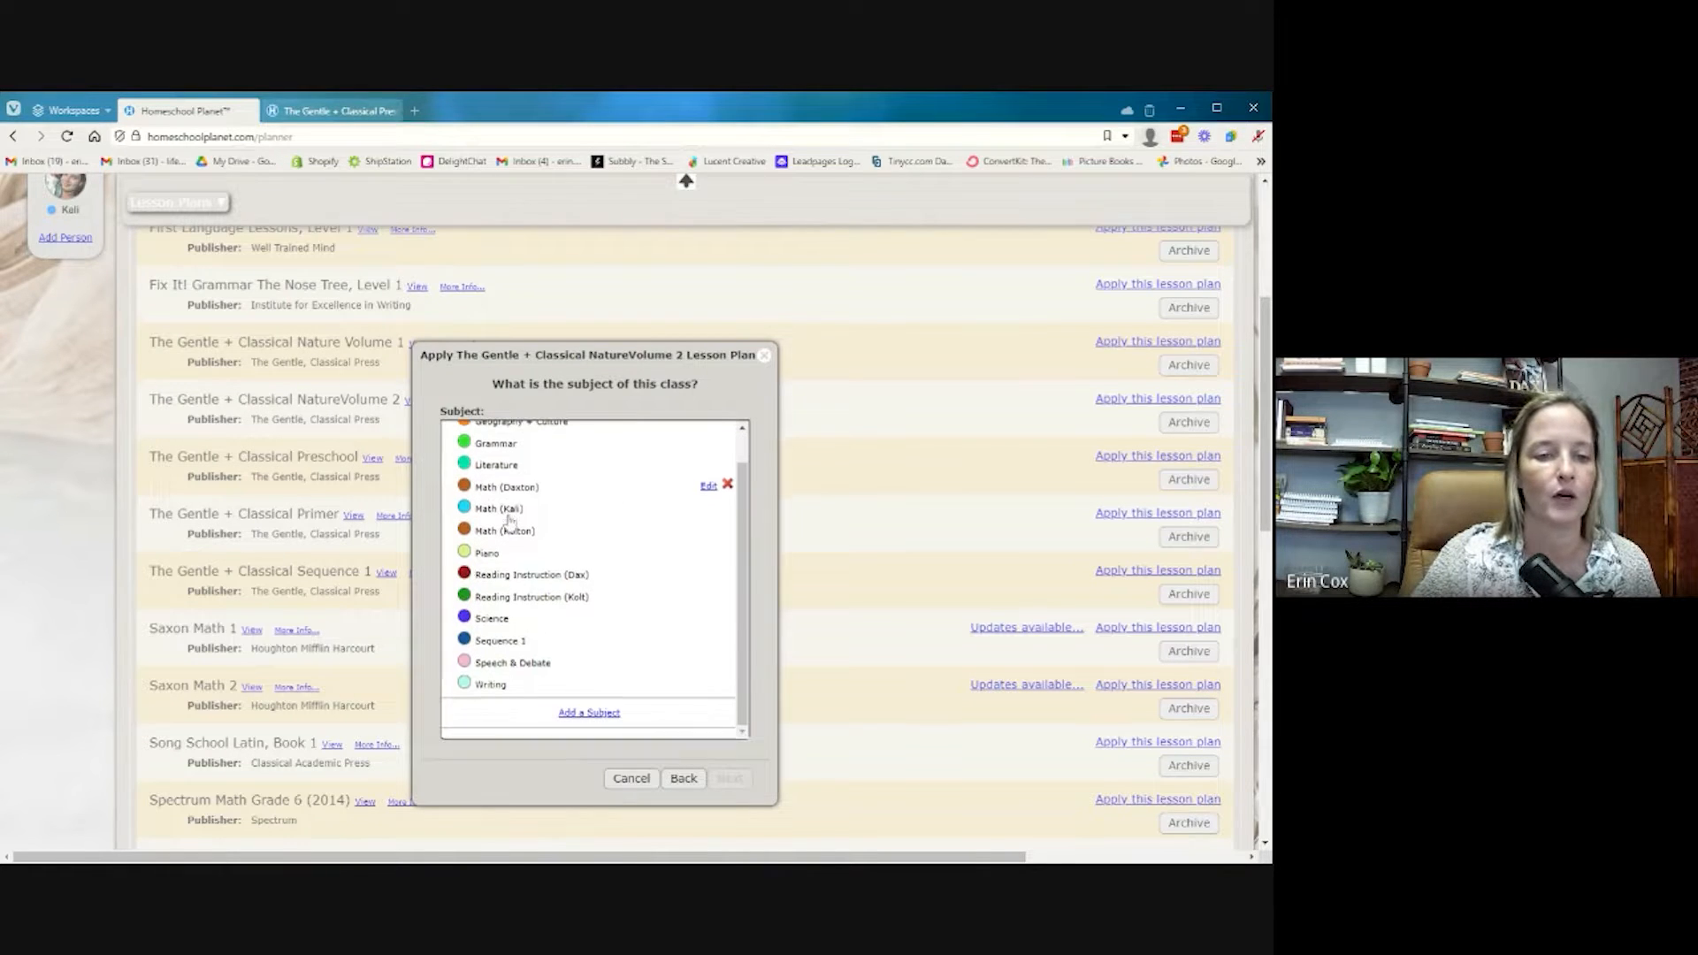
pyautogui.click(492, 620)
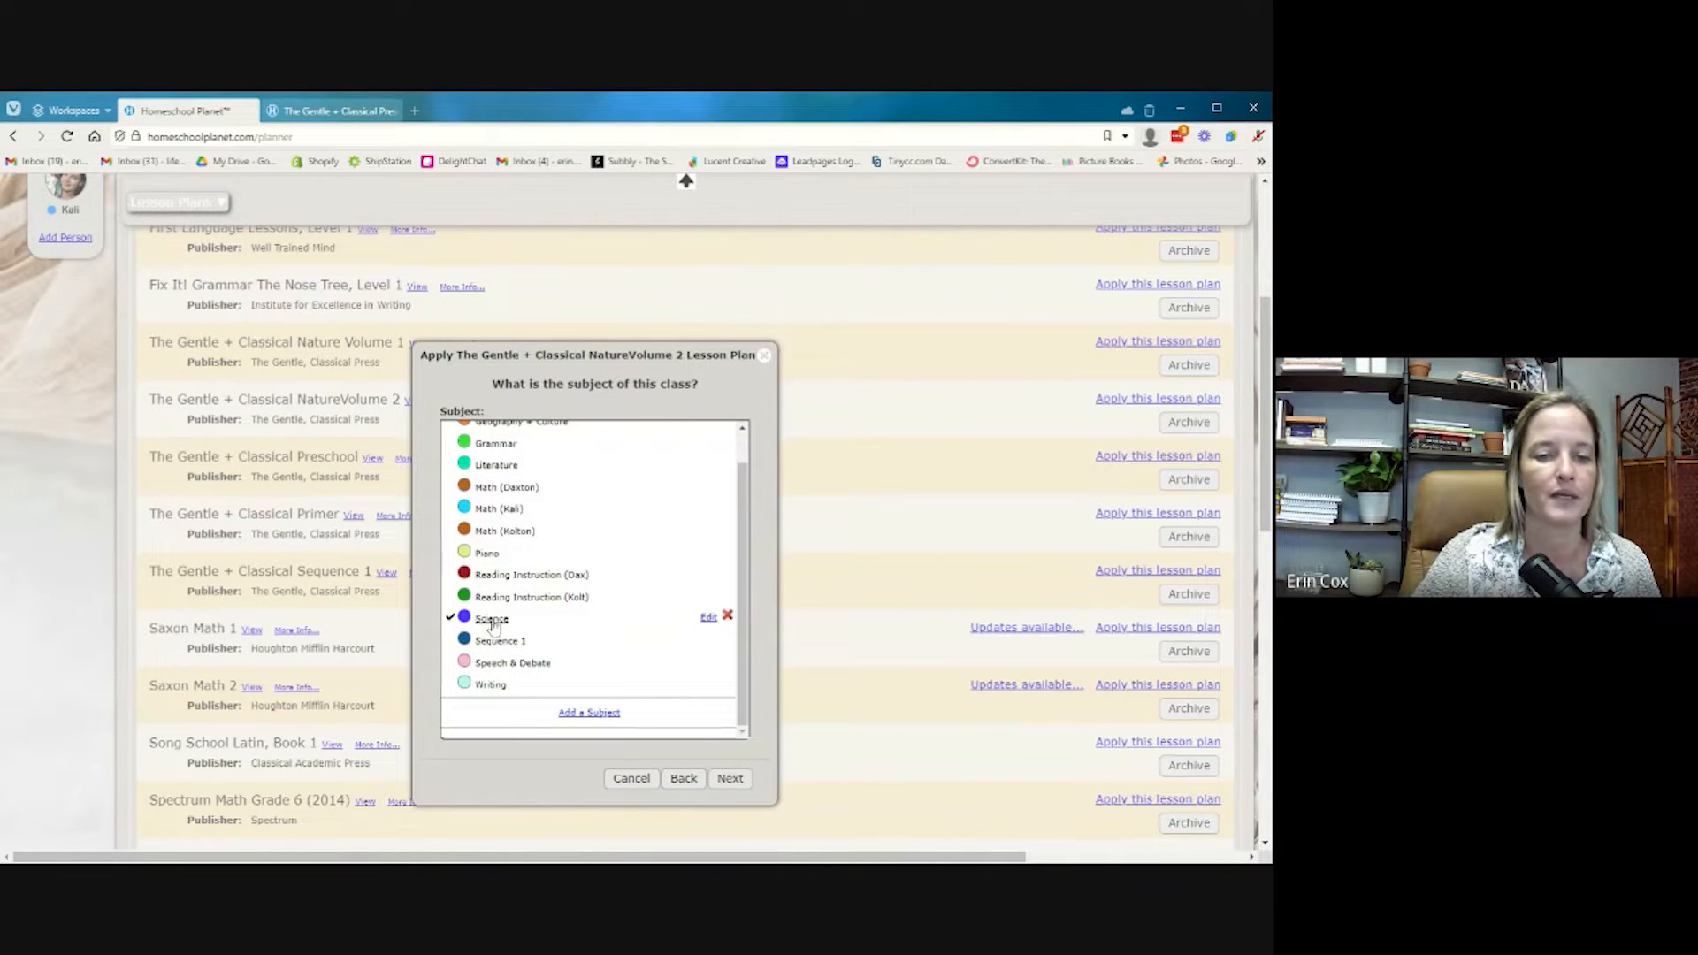
pyautogui.click(731, 783)
pyautogui.click(452, 415)
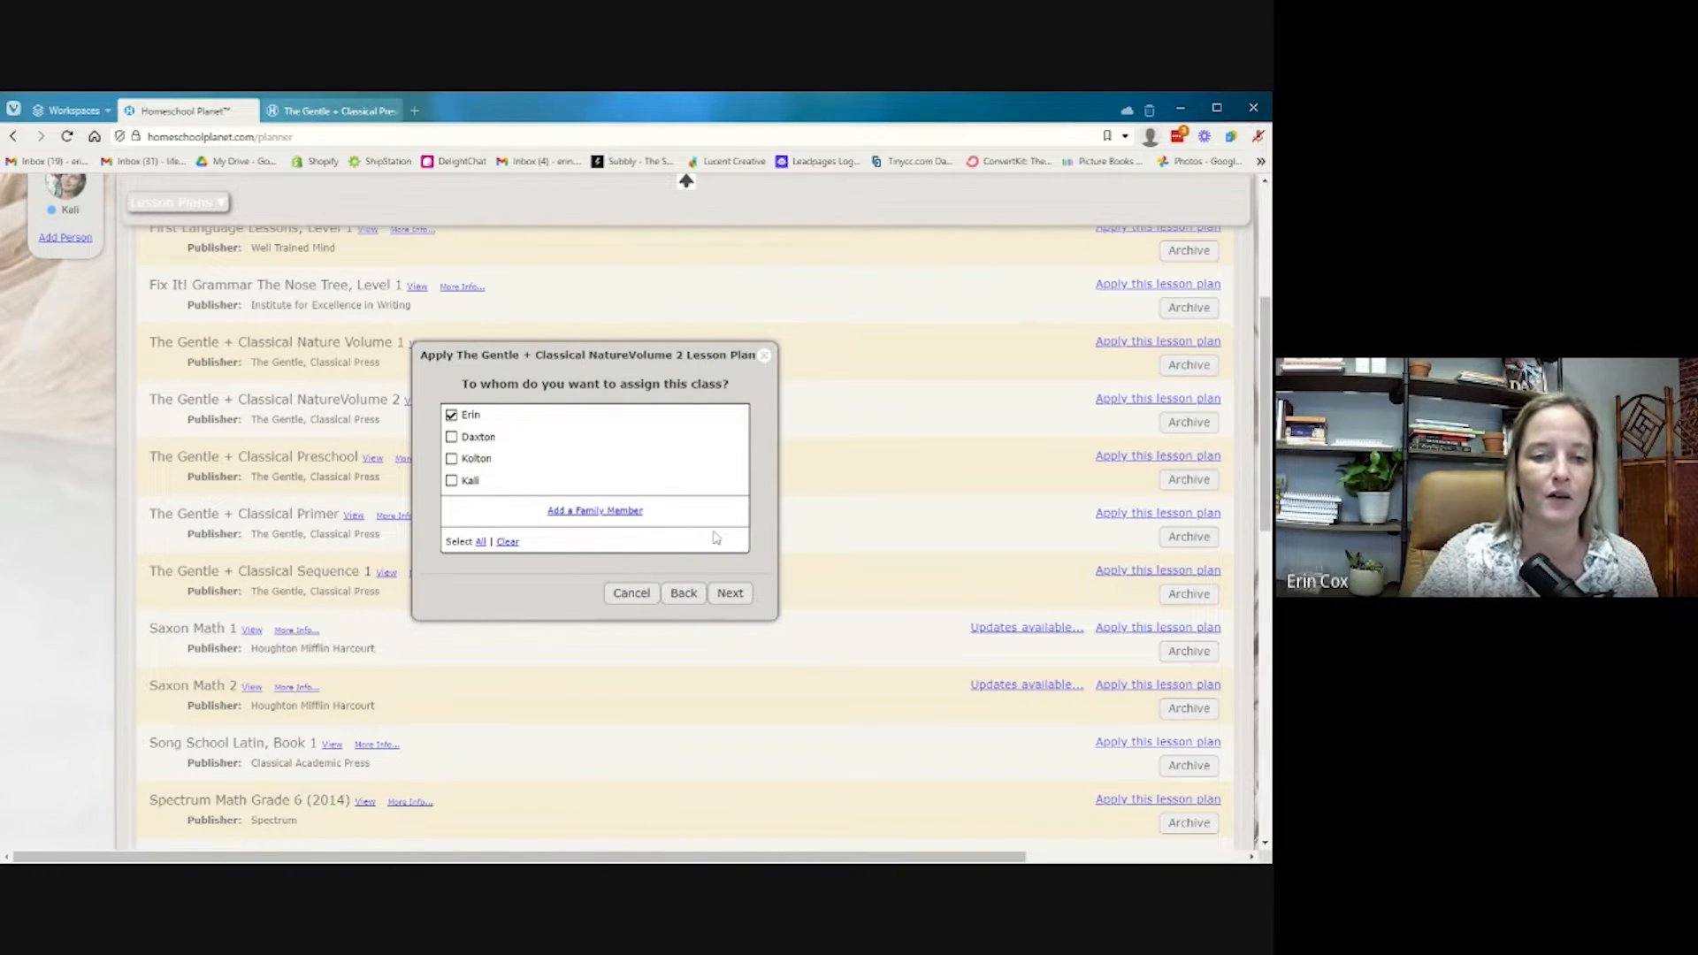
pyautogui.click(729, 594)
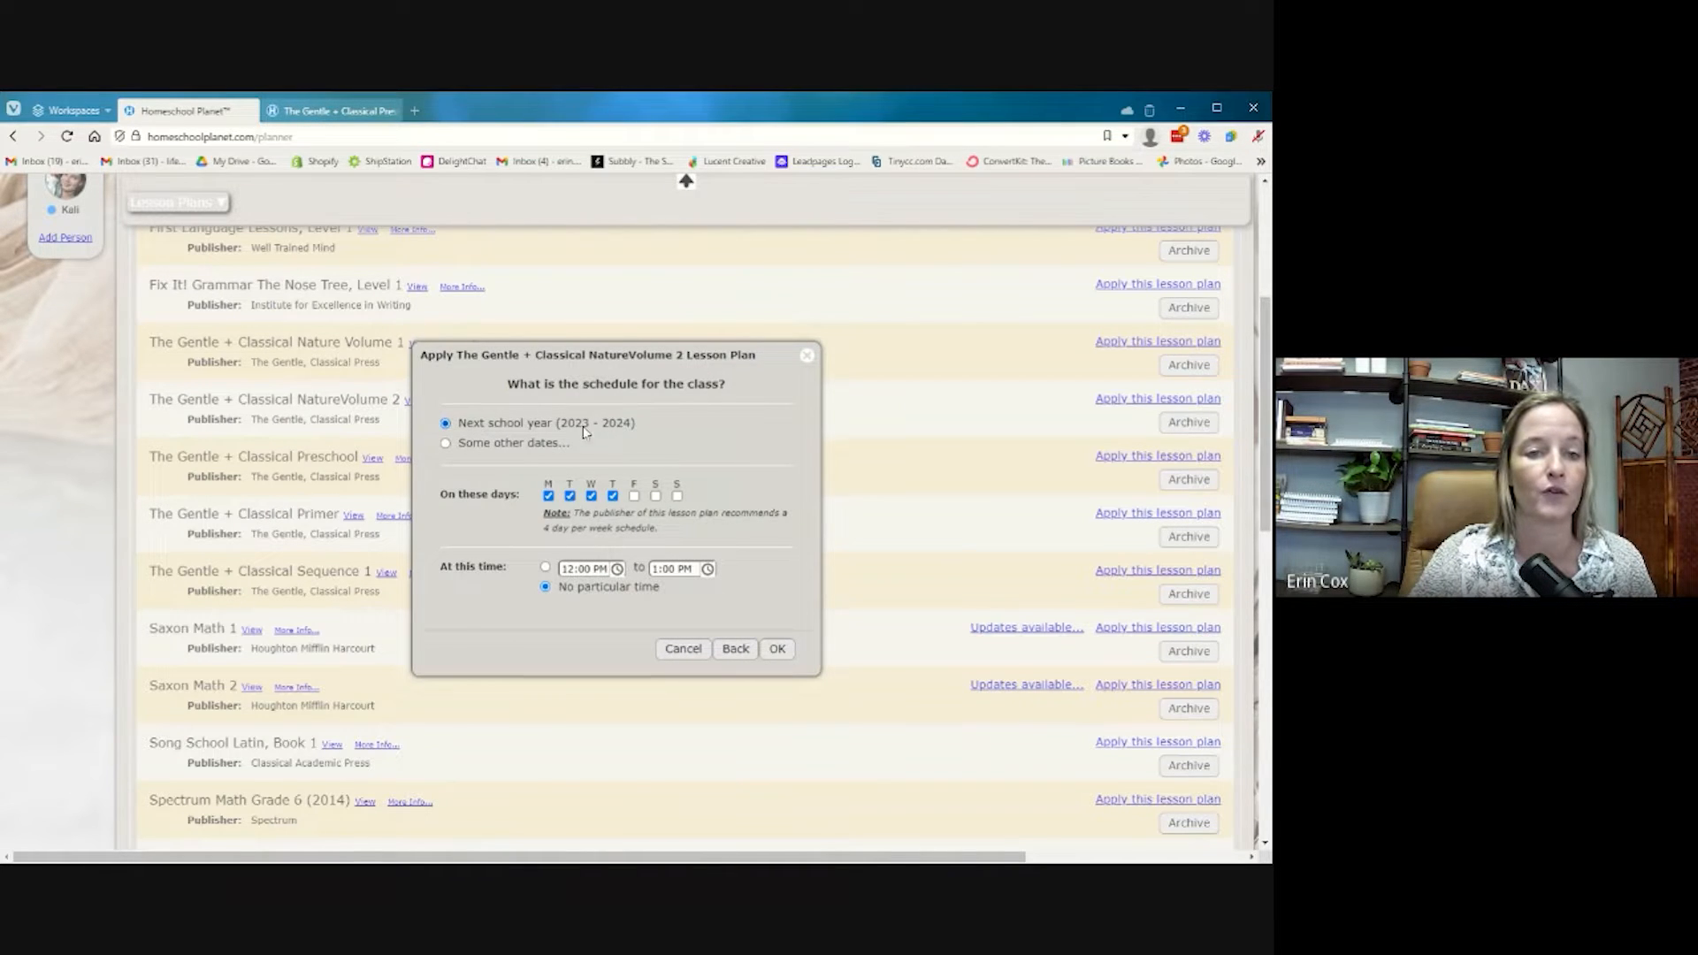
# Schedule the class on Tuesday and Thursday at no particular time, using what fits and dropping the later assignments, and add it to the calendar
pyautogui.click(549, 497)
pyautogui.click(591, 496)
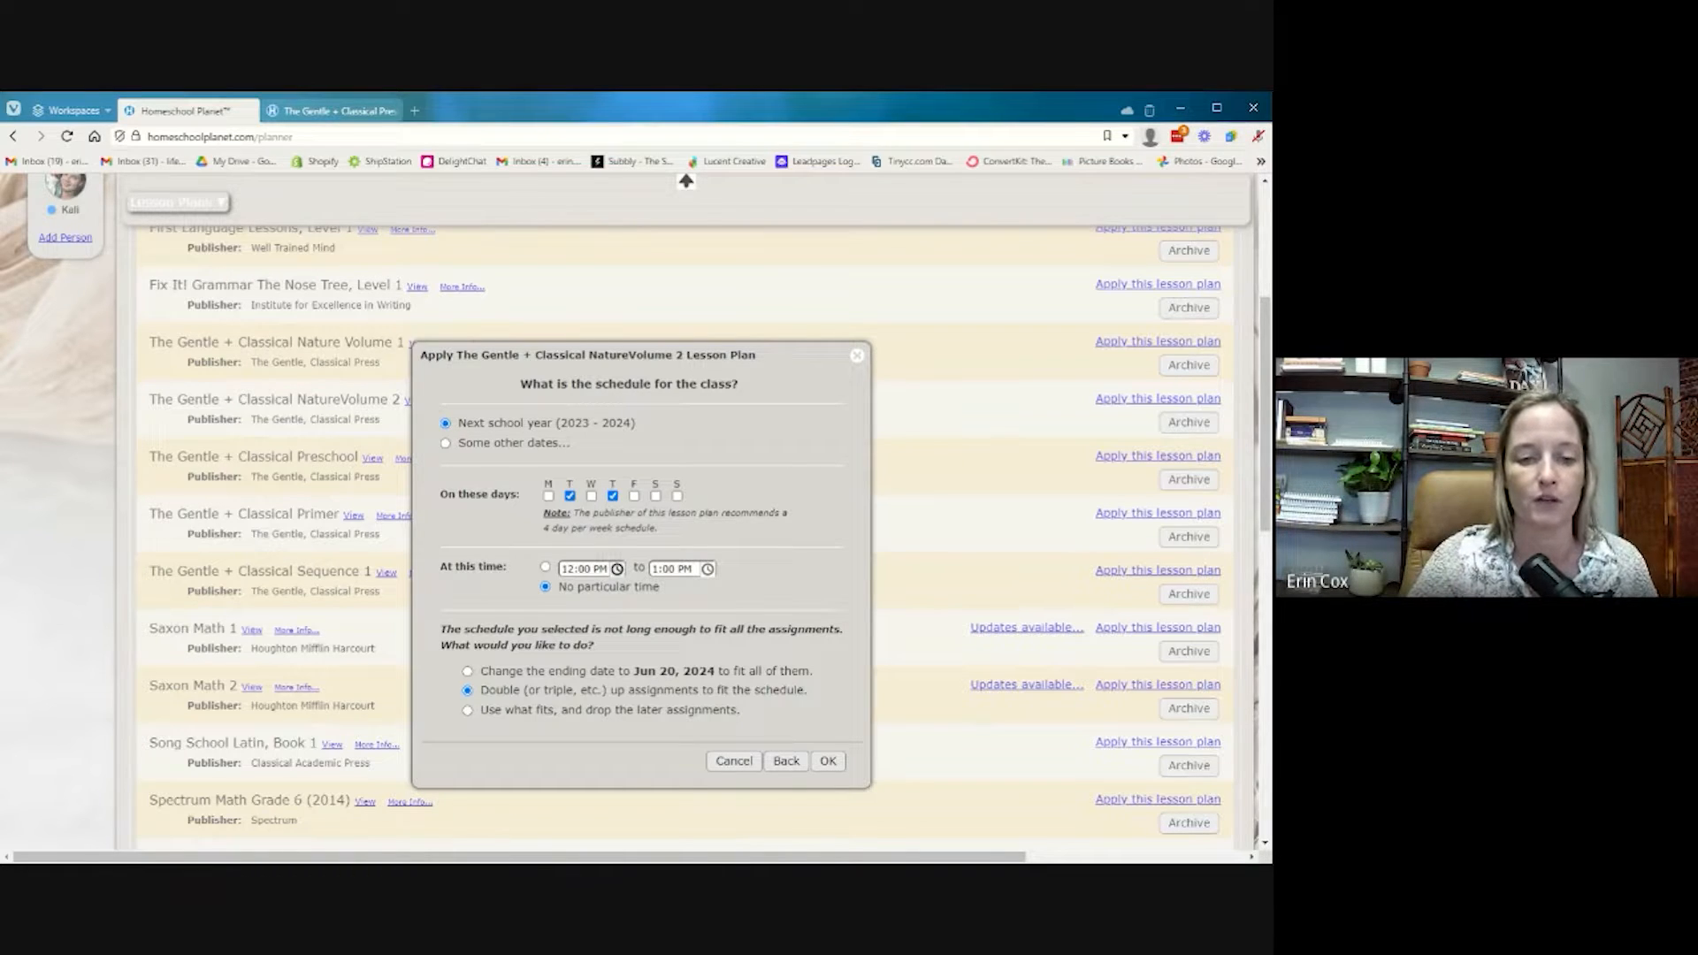
pyautogui.scroll(-1, 618, 580)
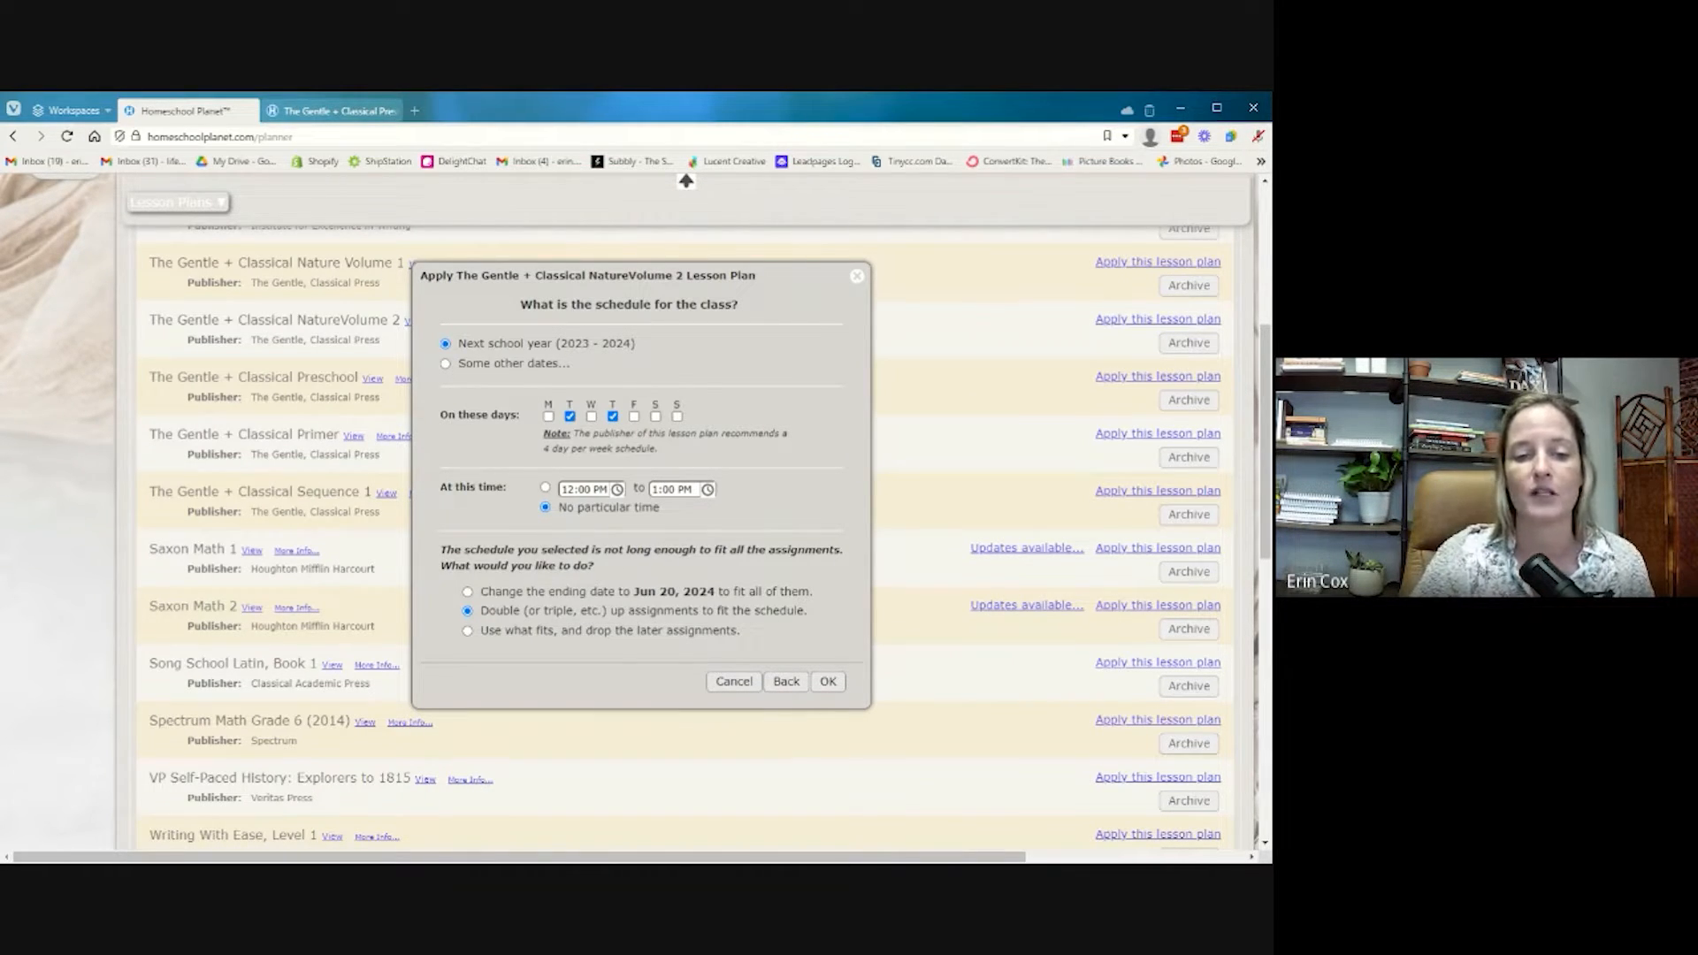
pyautogui.click(703, 594)
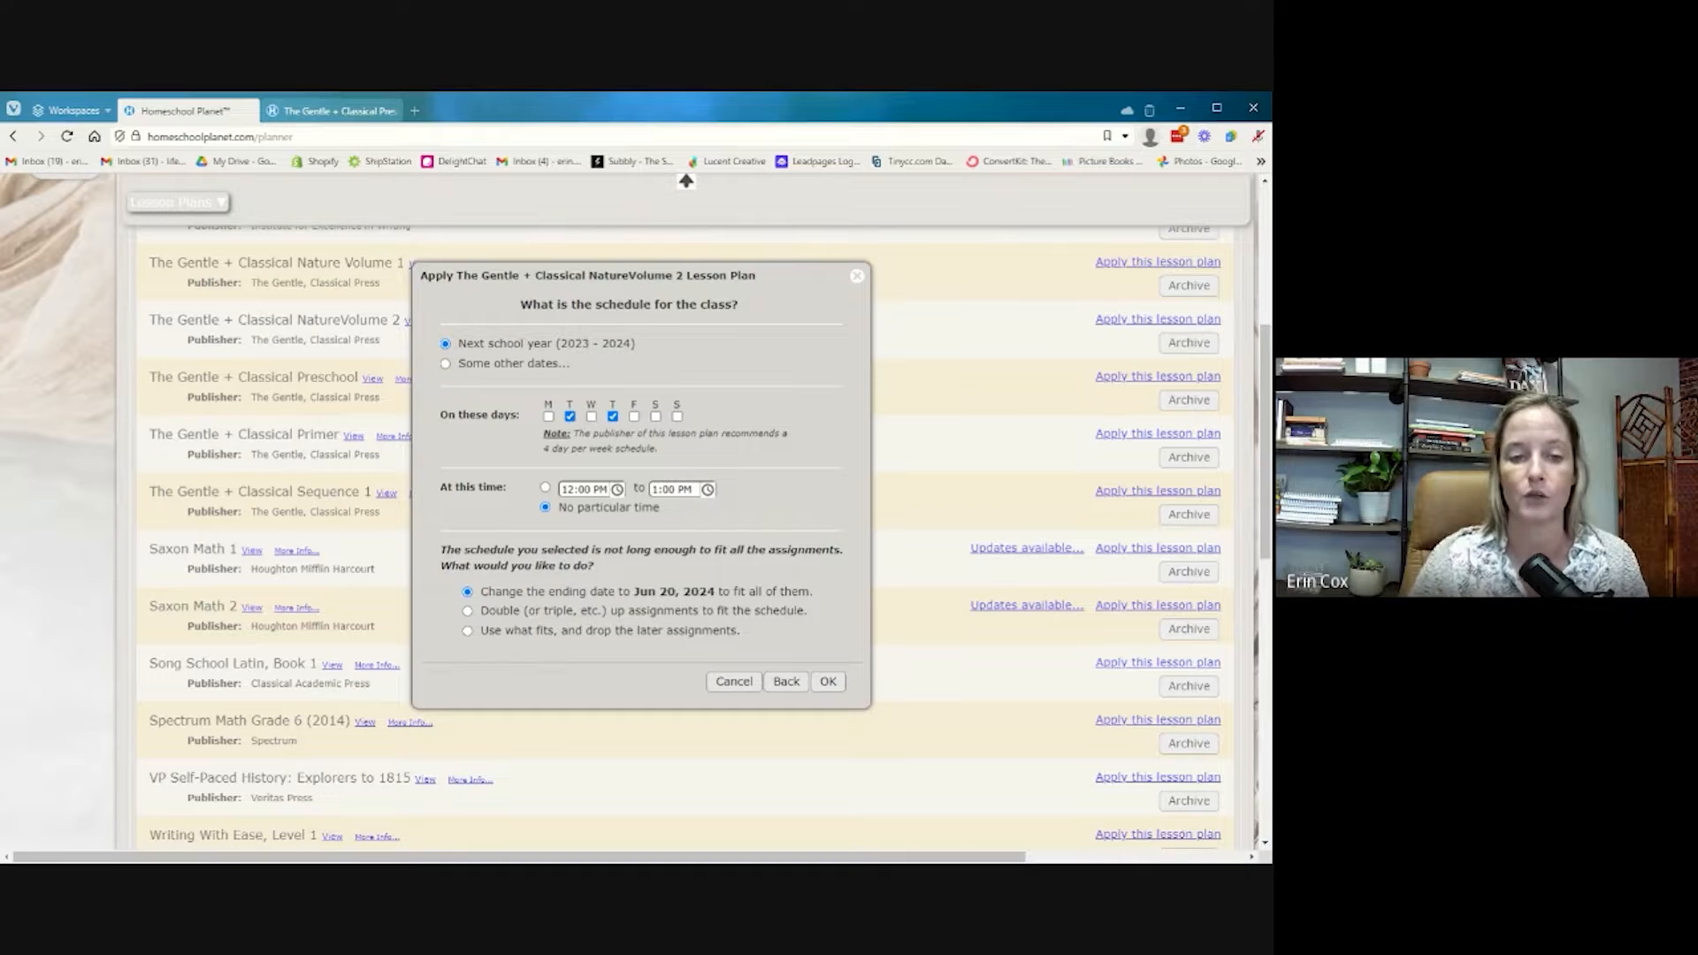
pyautogui.click(467, 611)
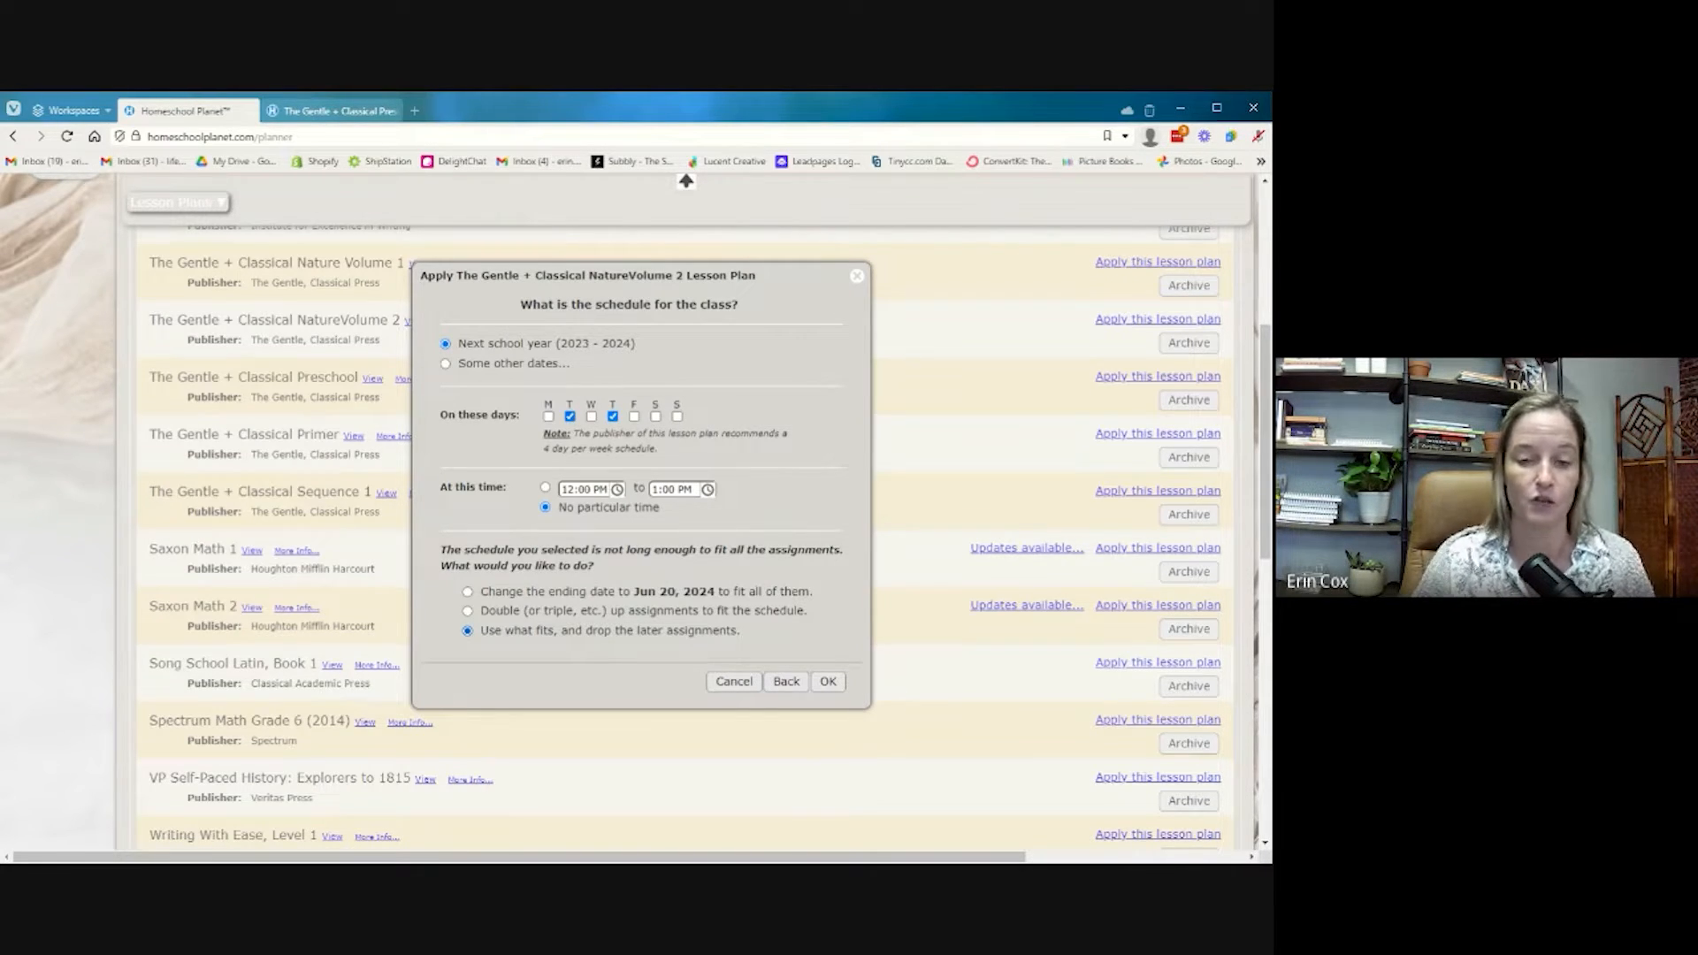
pyautogui.click(828, 681)
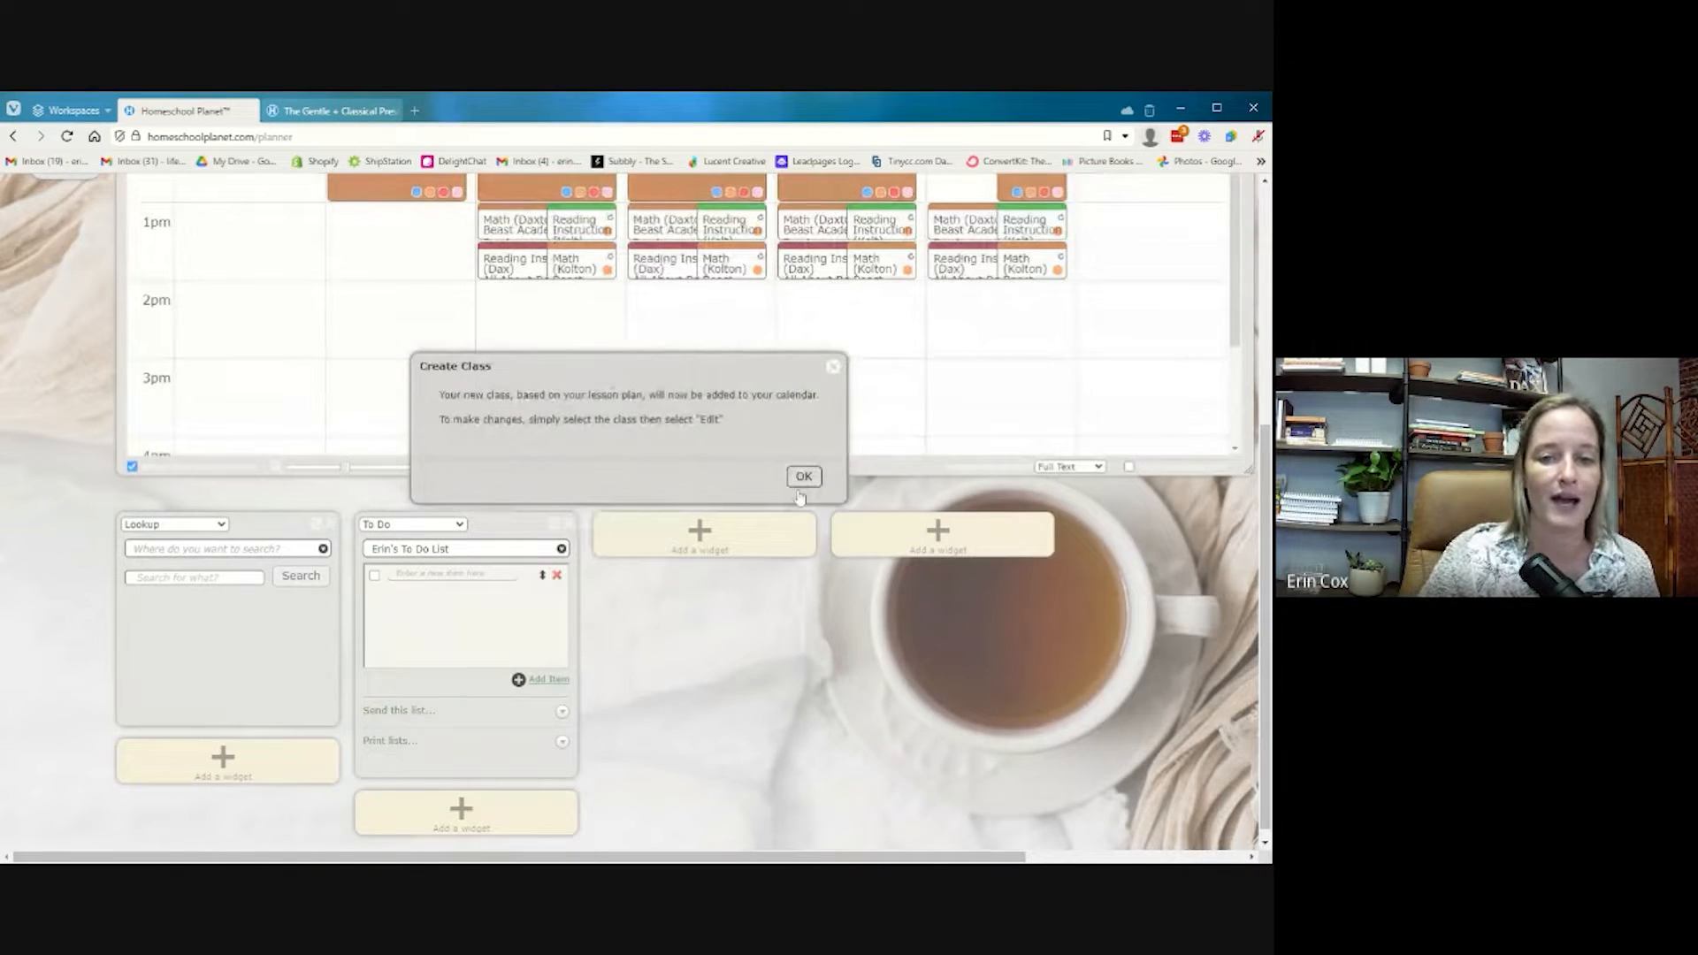
pyautogui.click(804, 478)
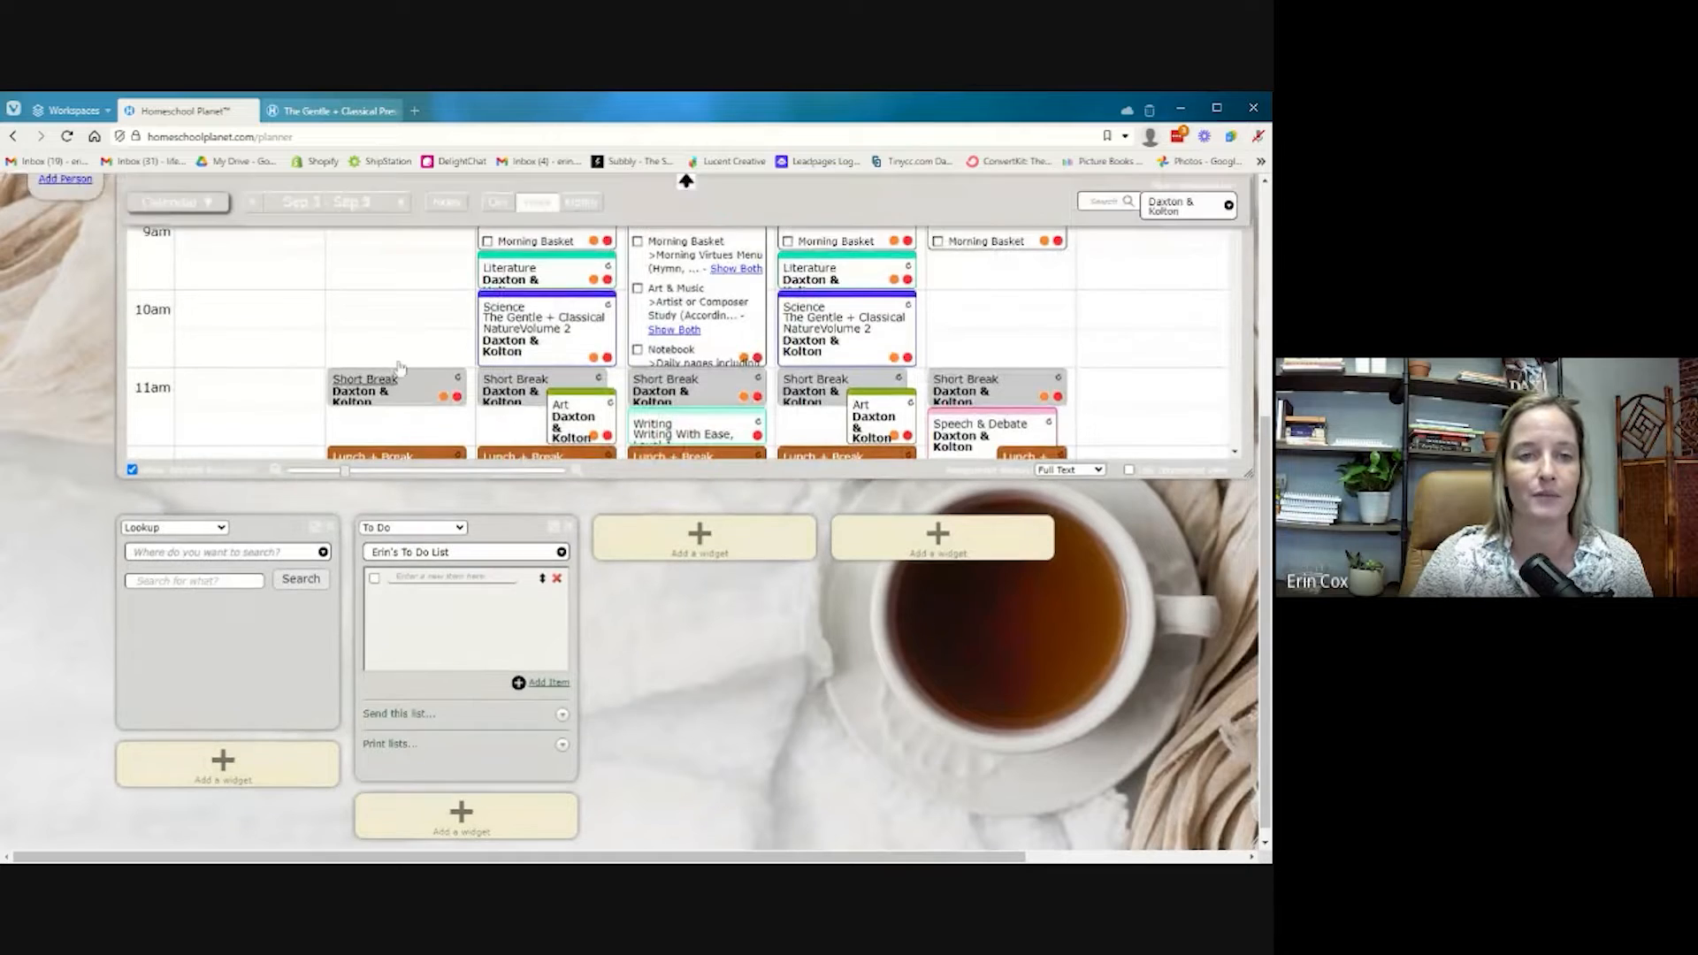
# Filter the calendar to only the first family member and review the new Science assignments for the week of Sep 3 - Sep 9
pyautogui.scroll(-4, 529, 609)
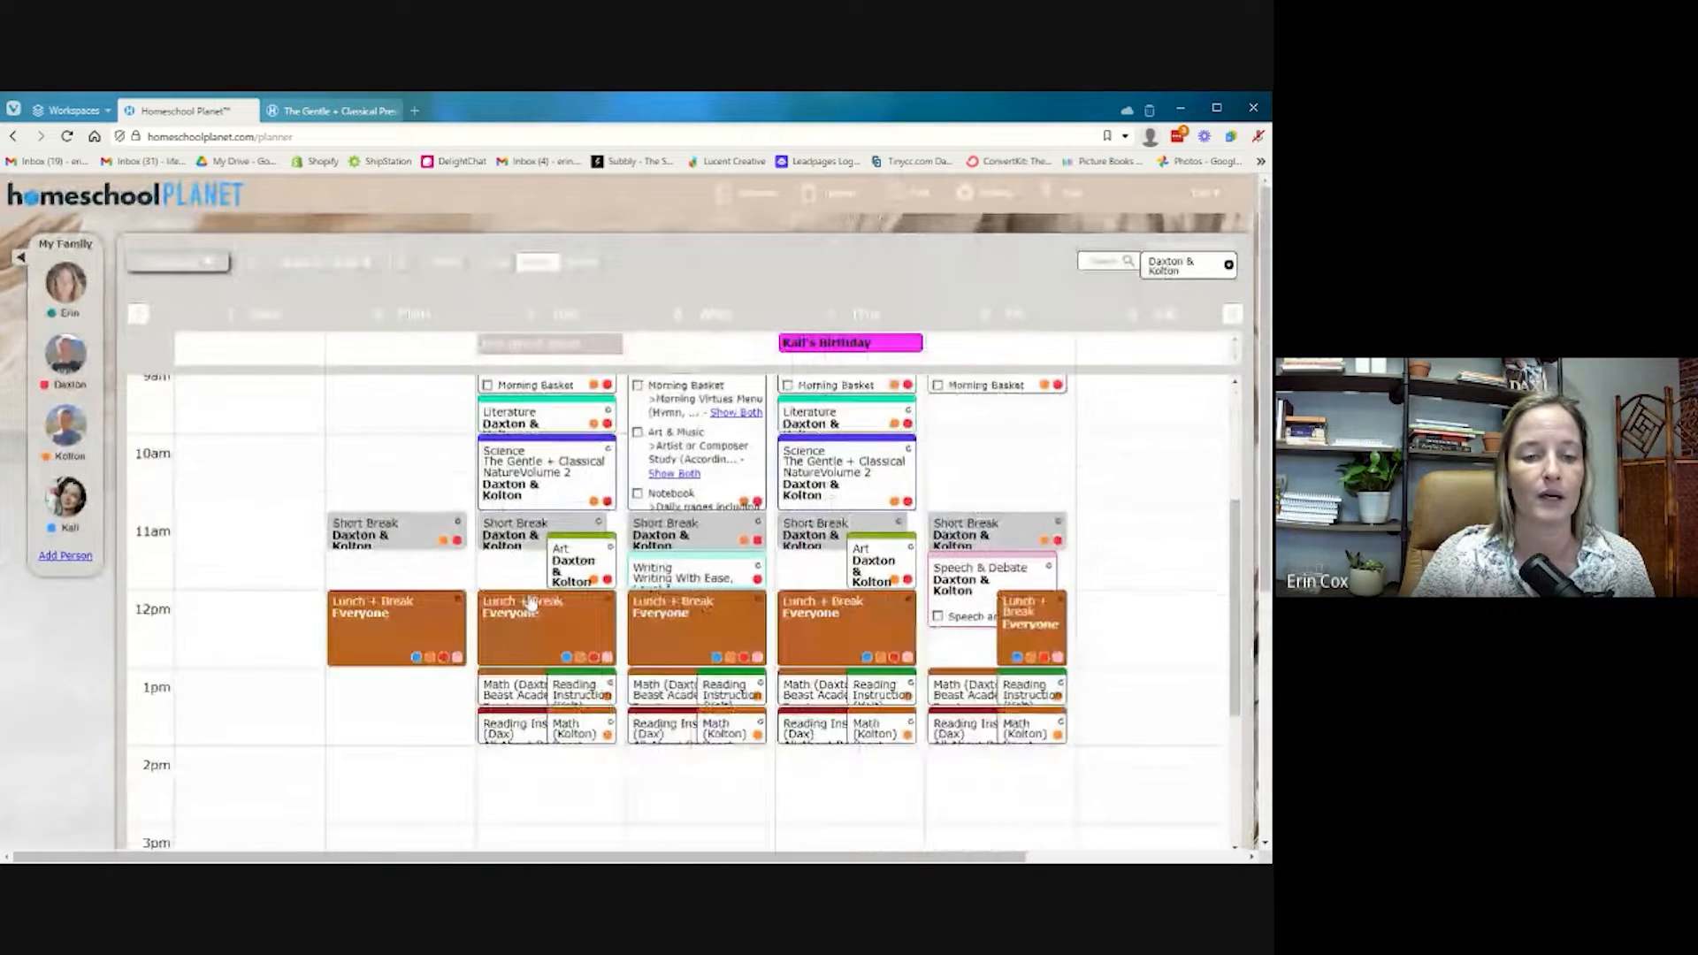
pyautogui.click(1185, 266)
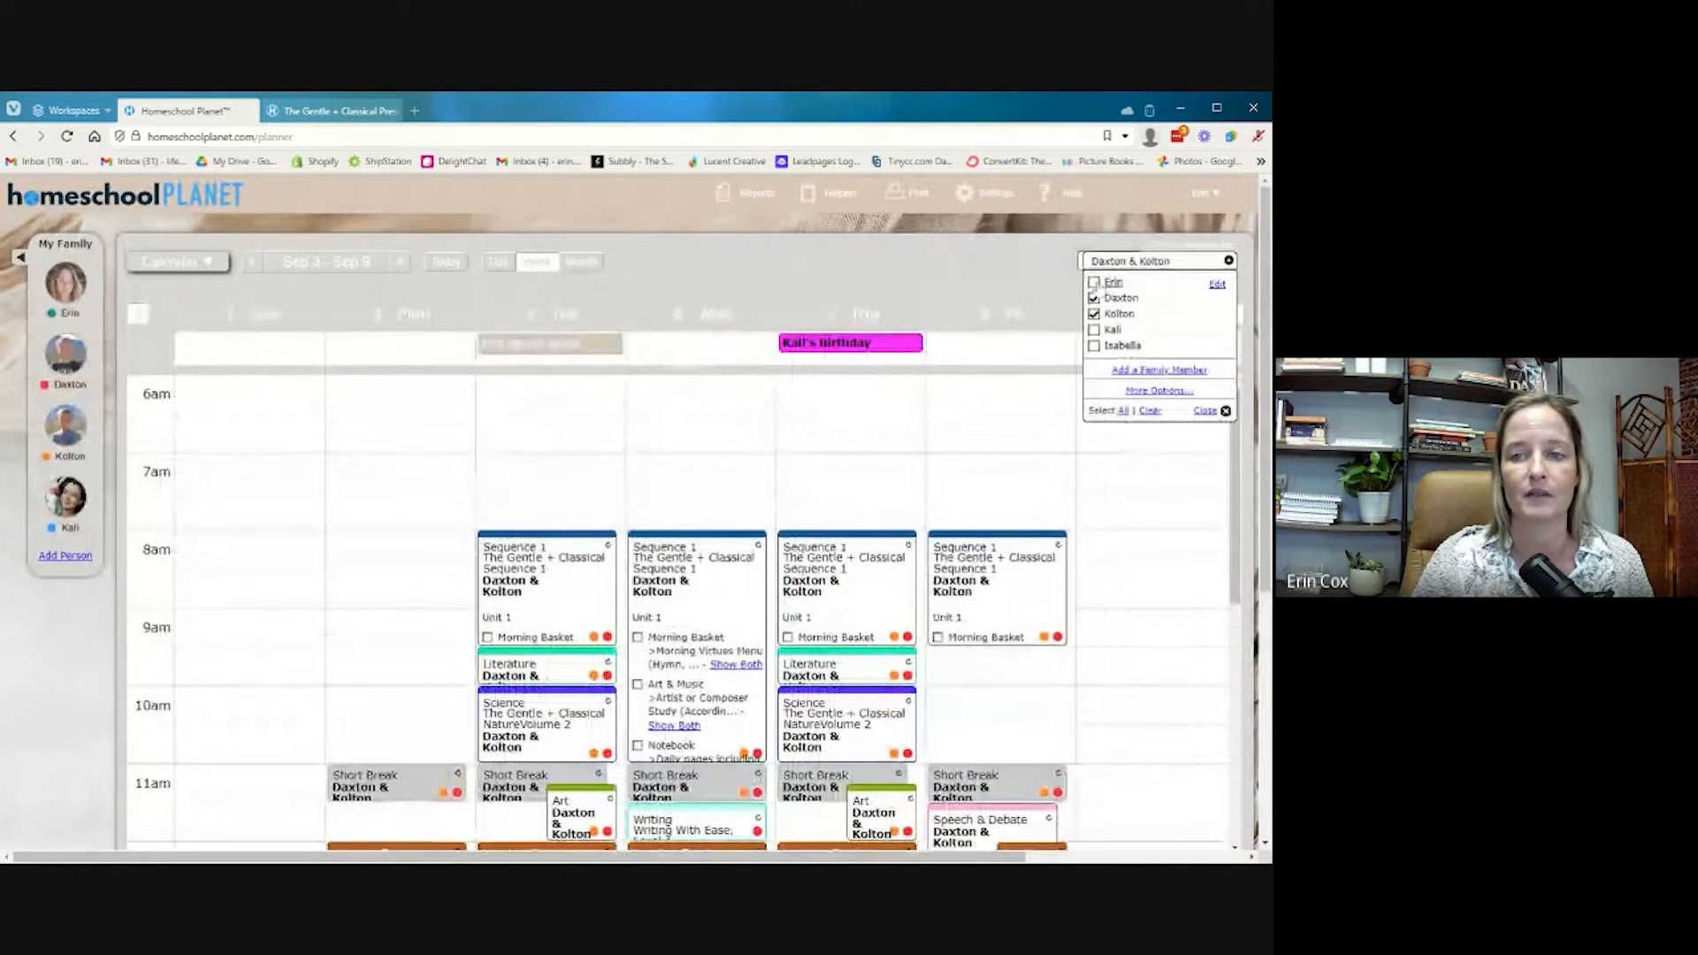
pyautogui.click(1094, 283)
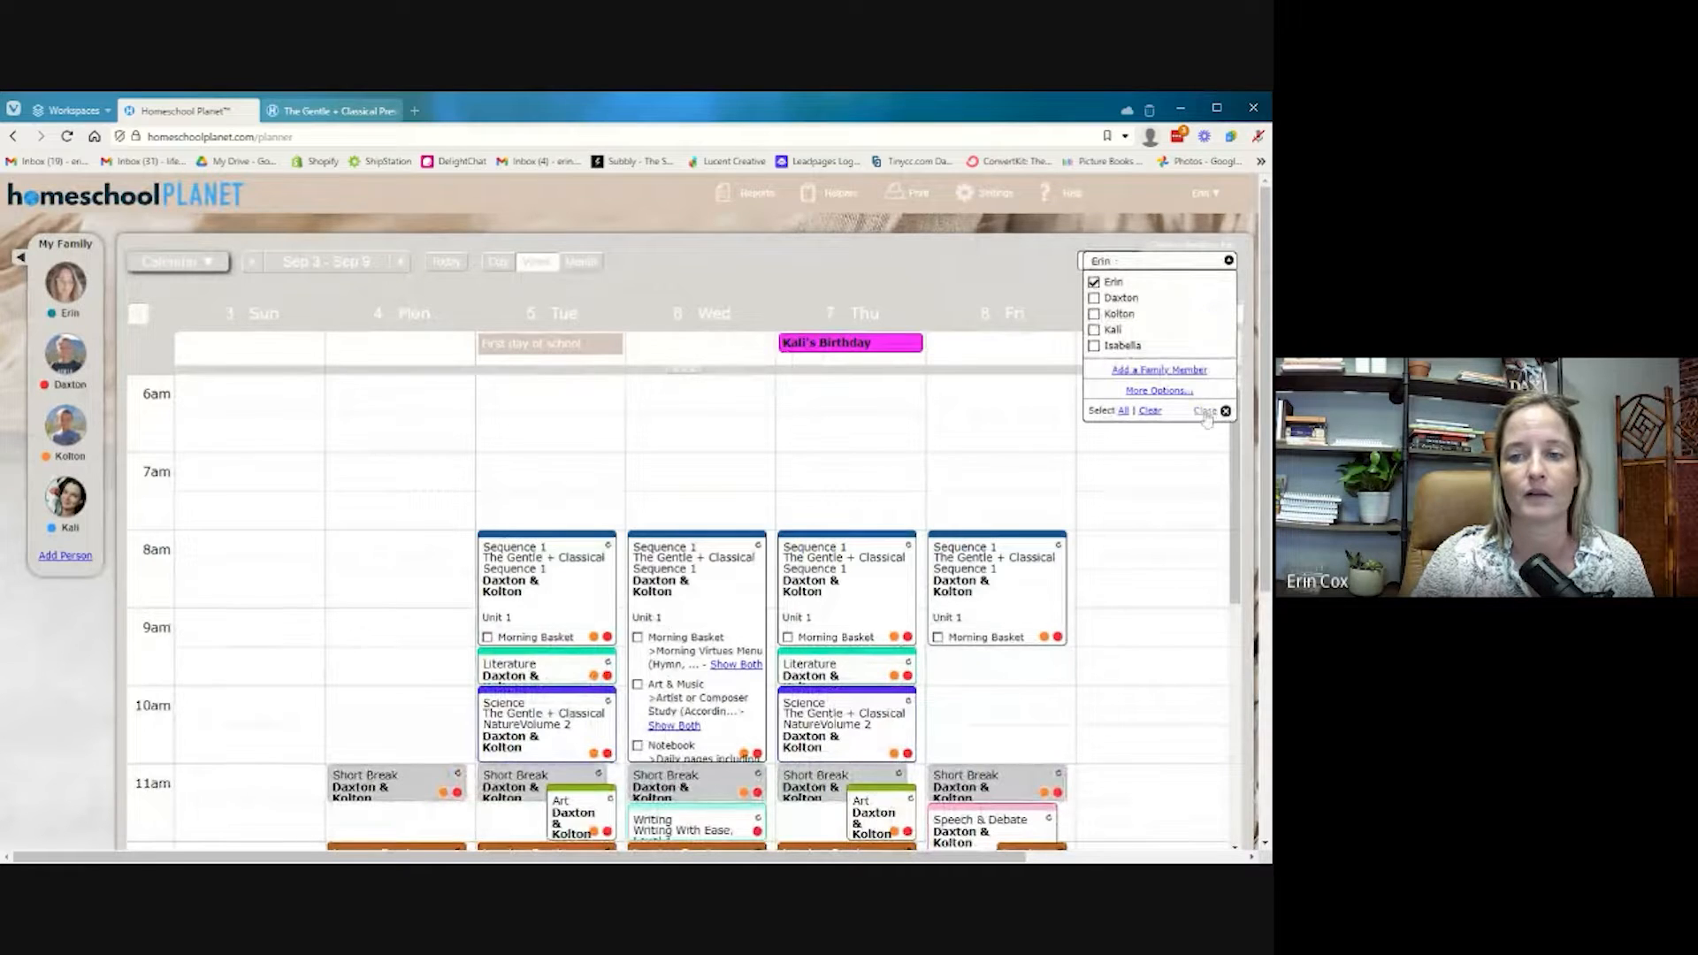
pyautogui.click(1206, 410)
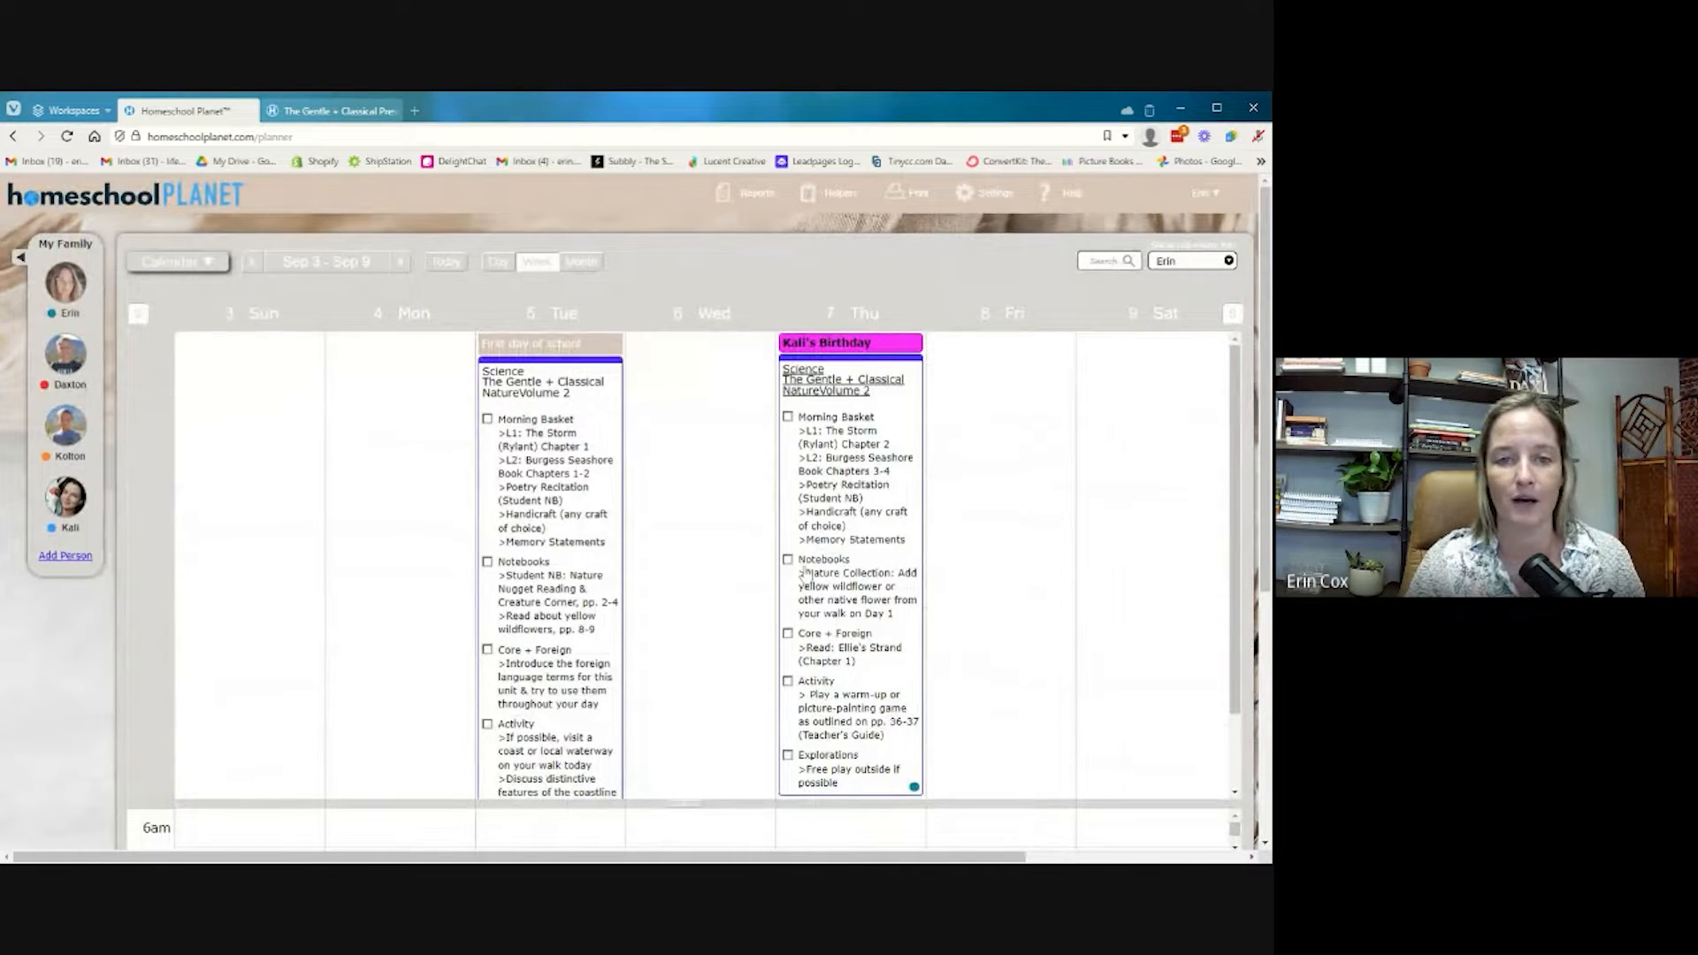
pyautogui.scroll(-5, 526, 575)
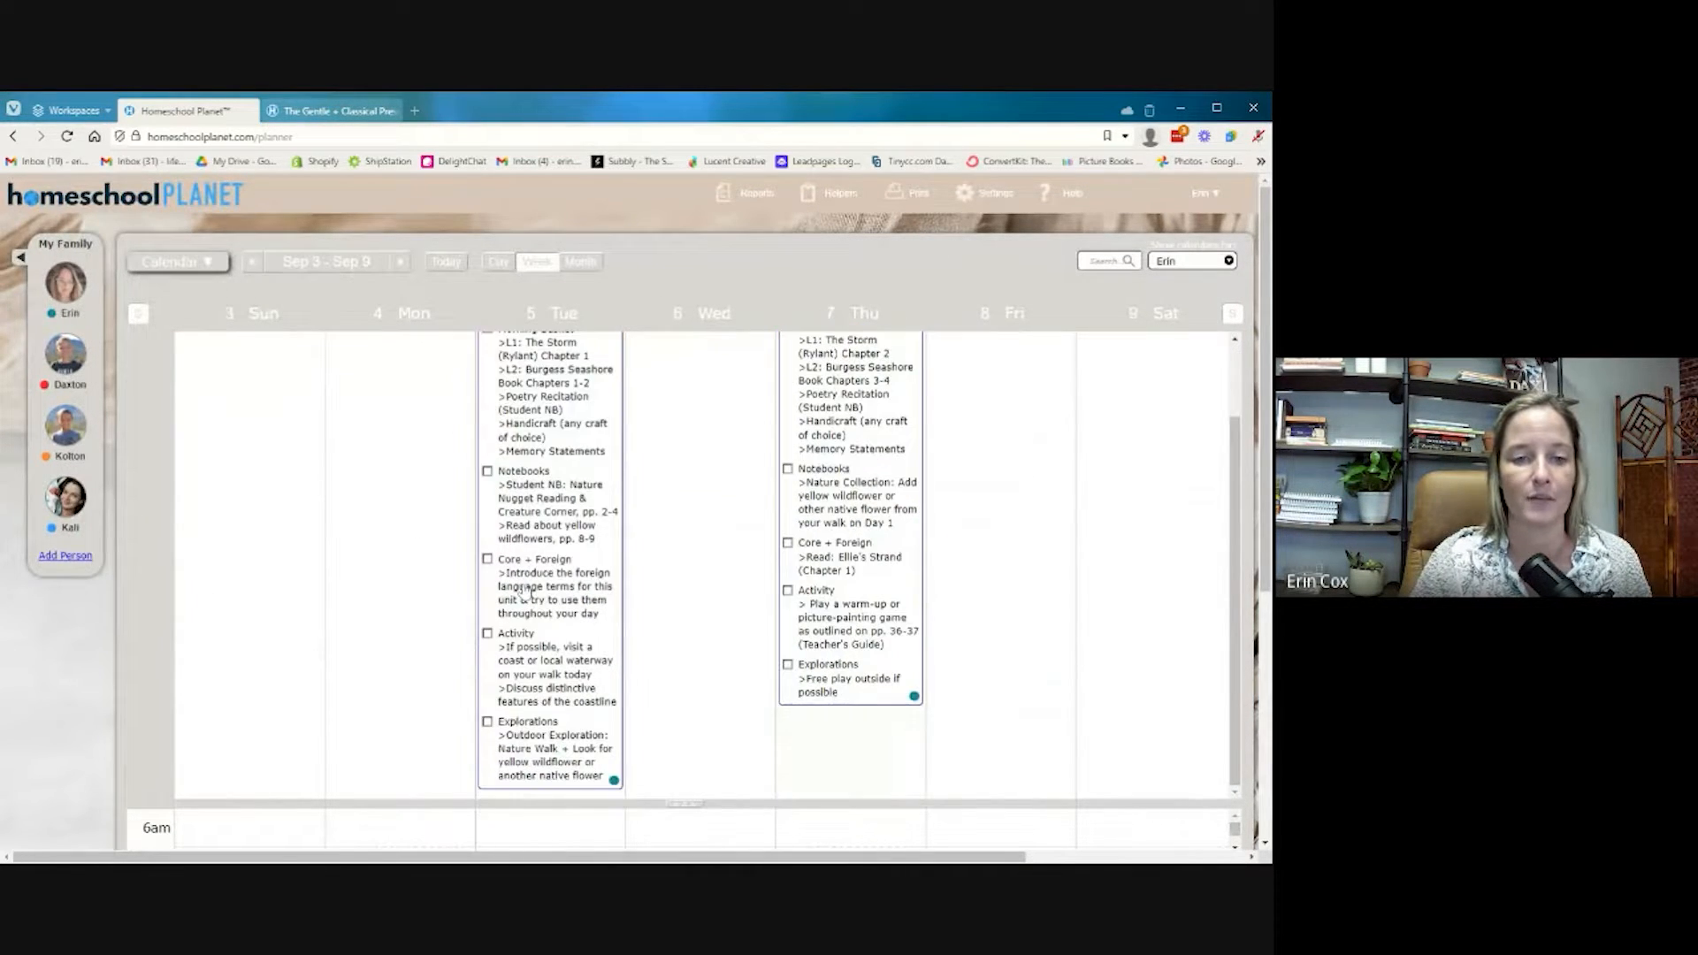
pyautogui.scroll(5, 536, 665)
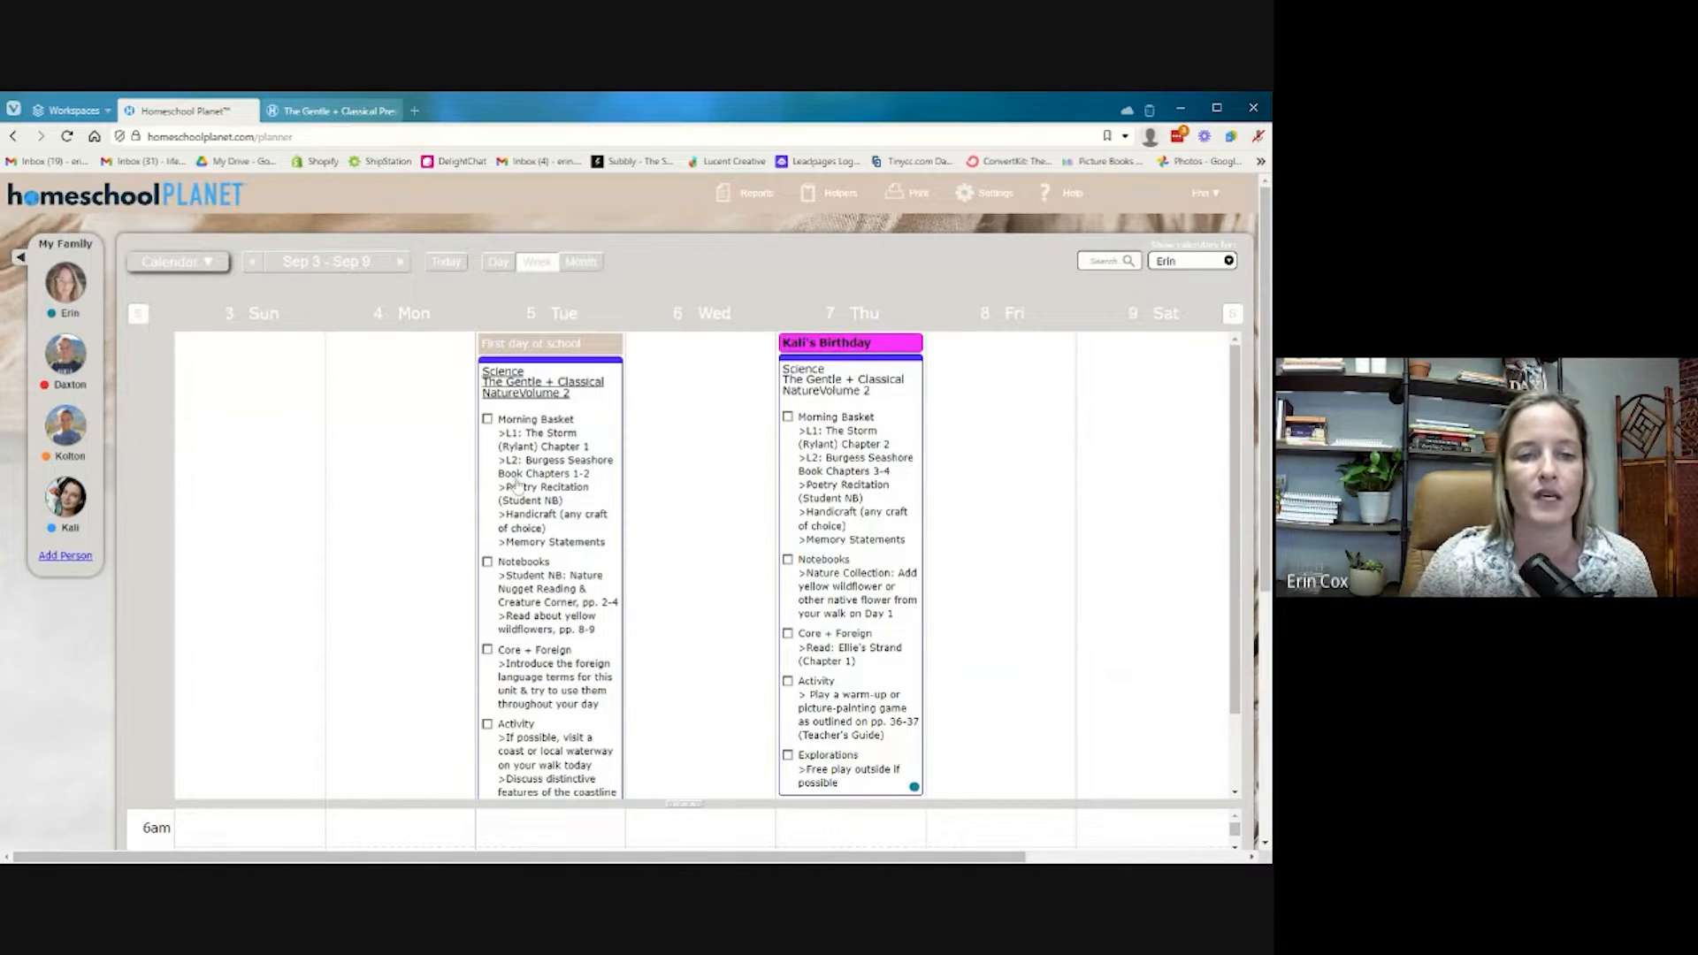
pyautogui.scroll(-1, 542, 491)
pyautogui.scroll(-1, 542, 491)
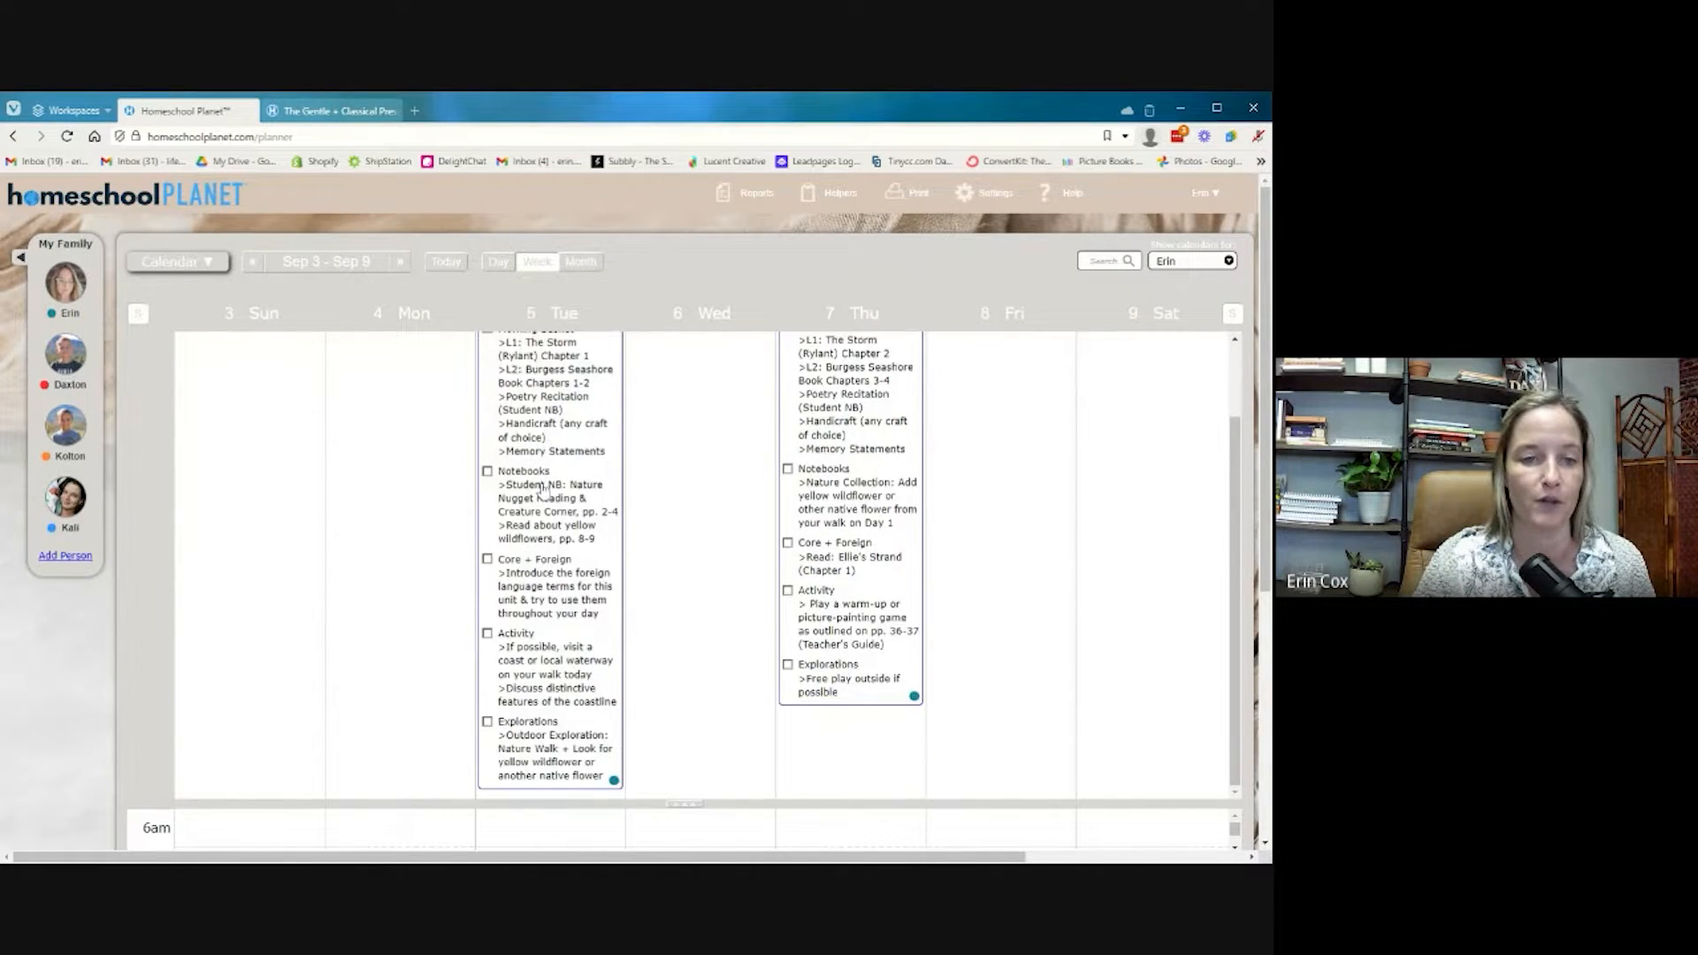
pyautogui.scroll(2, 497, 438)
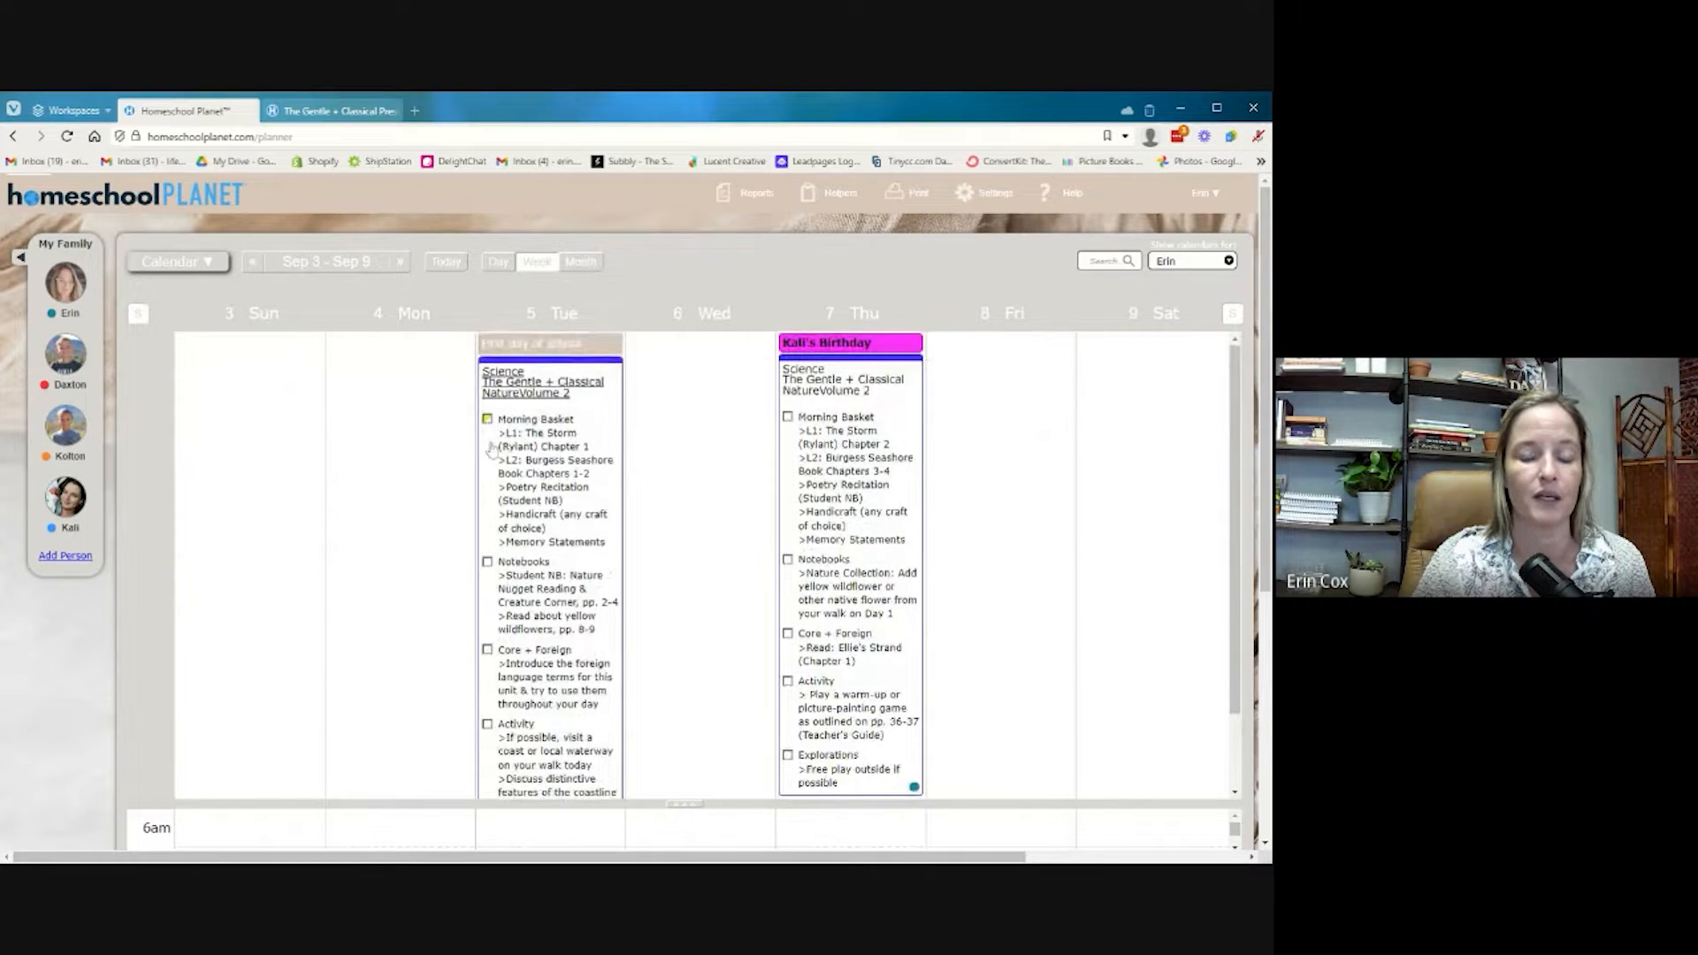
# Mark Tuesday's Science assignments complete: Morning Basket, Notebooks, Core + Foreign, Activity and Explorations
pyautogui.scroll(-2, 492, 442)
pyautogui.click(488, 470)
pyautogui.click(487, 559)
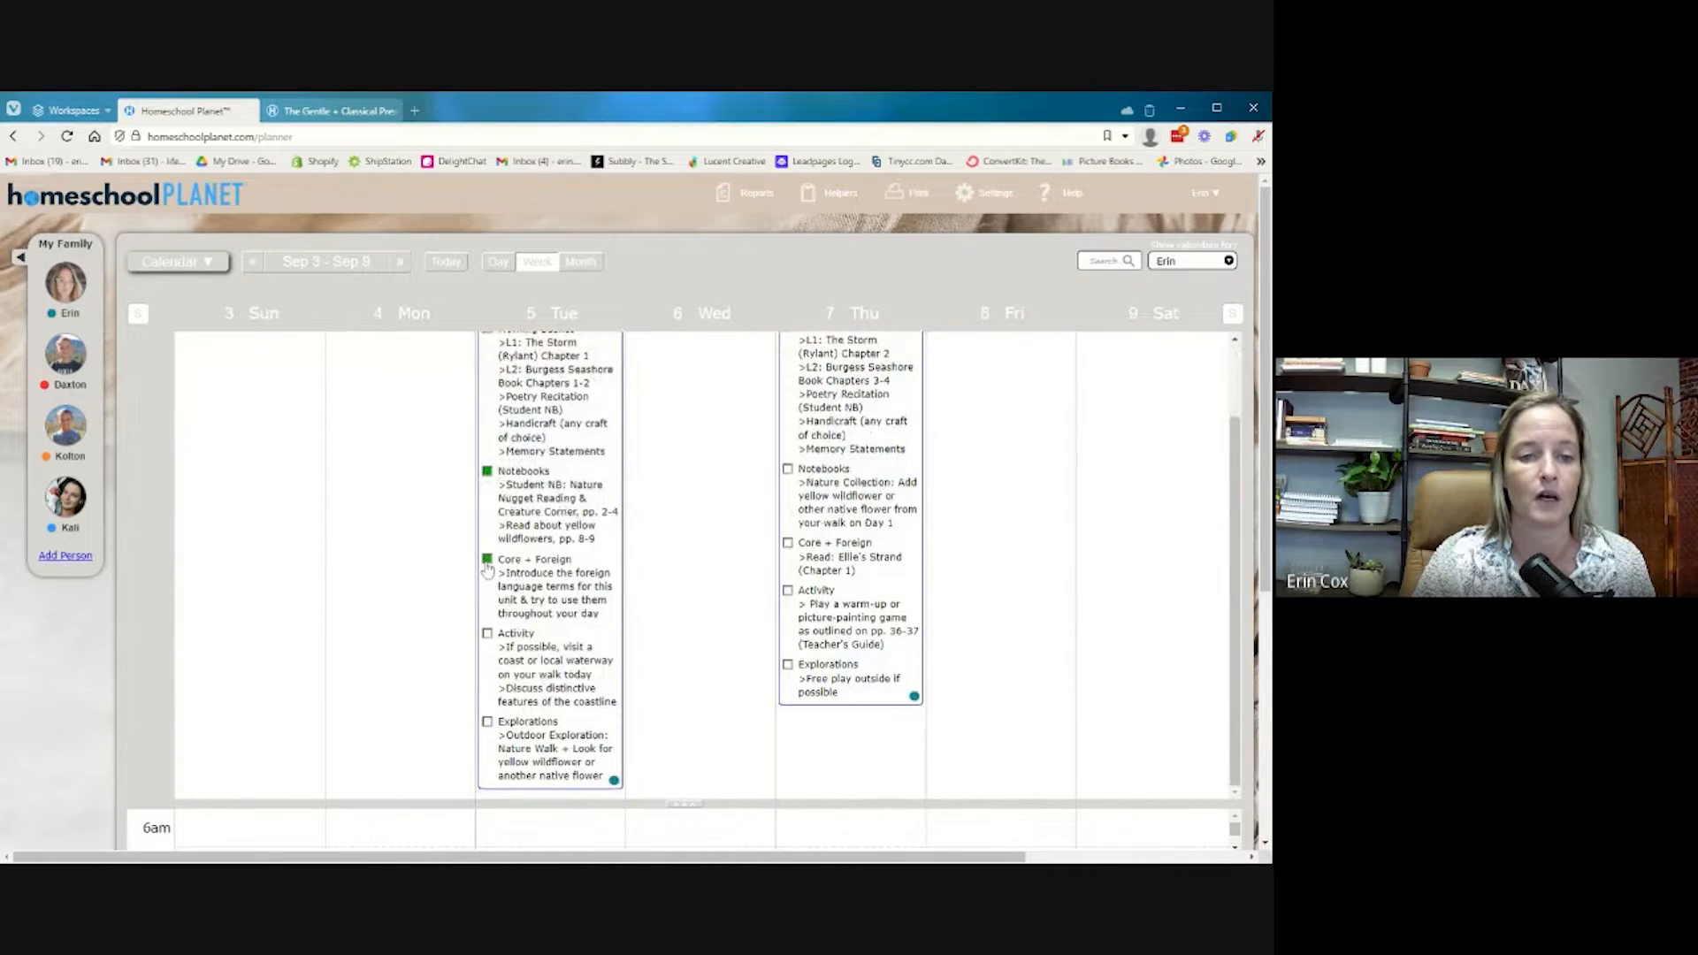
pyautogui.click(488, 634)
pyautogui.scroll(-2, 507, 621)
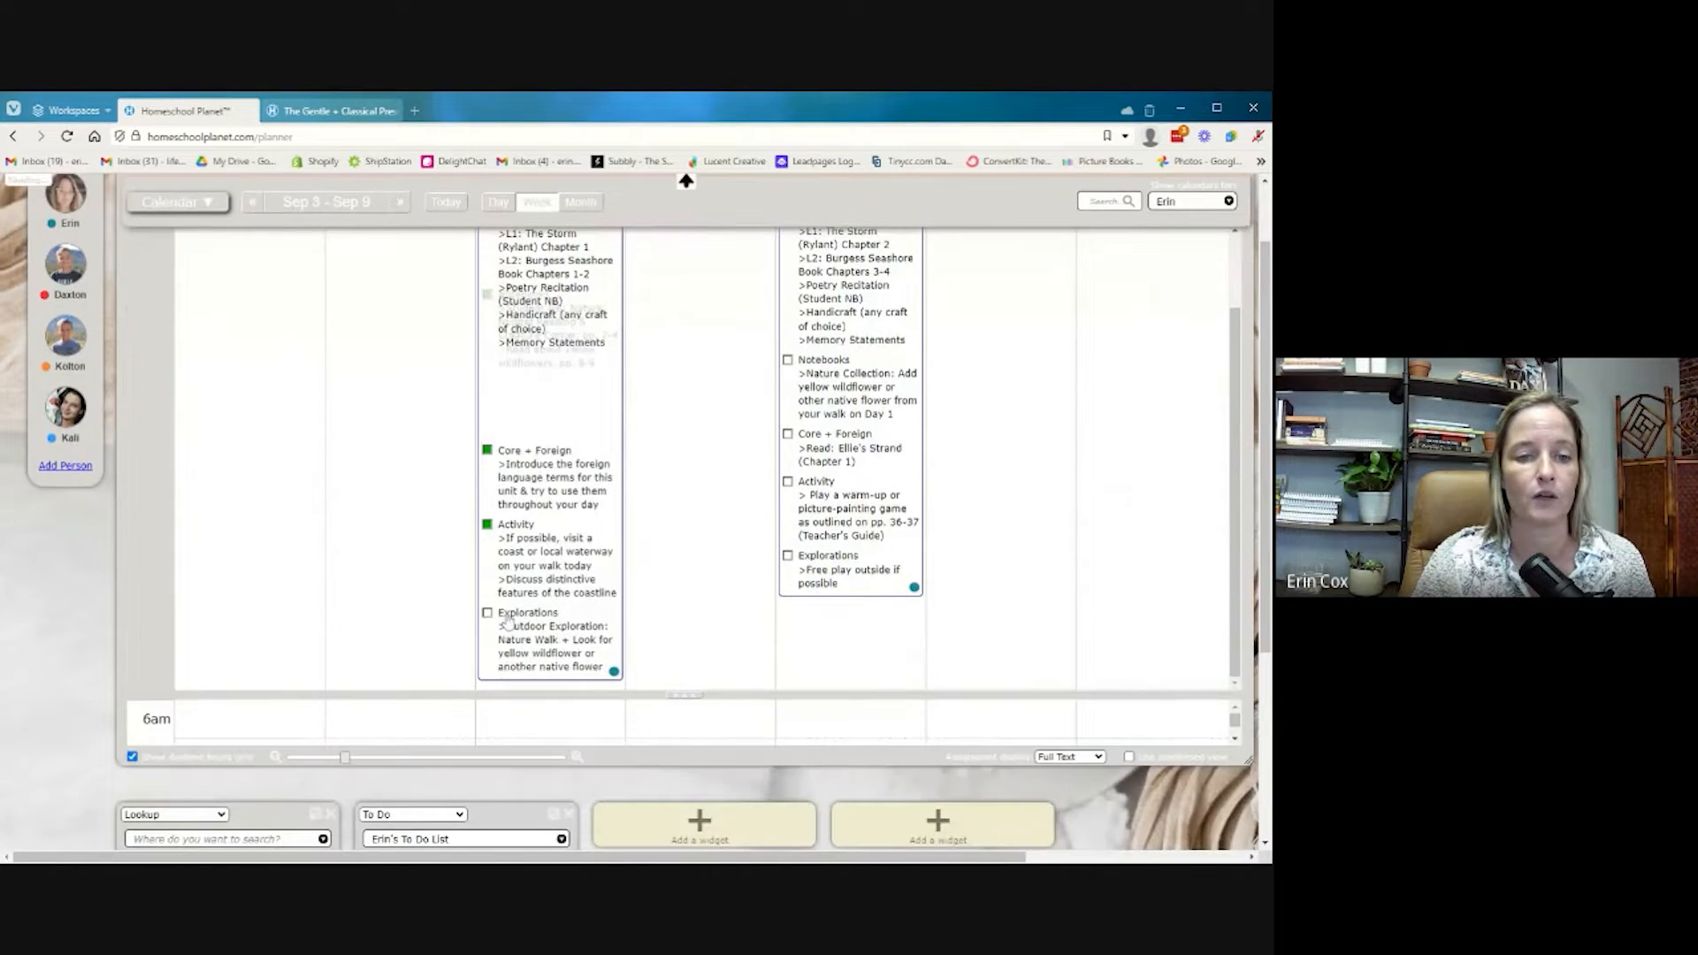
pyautogui.click(488, 456)
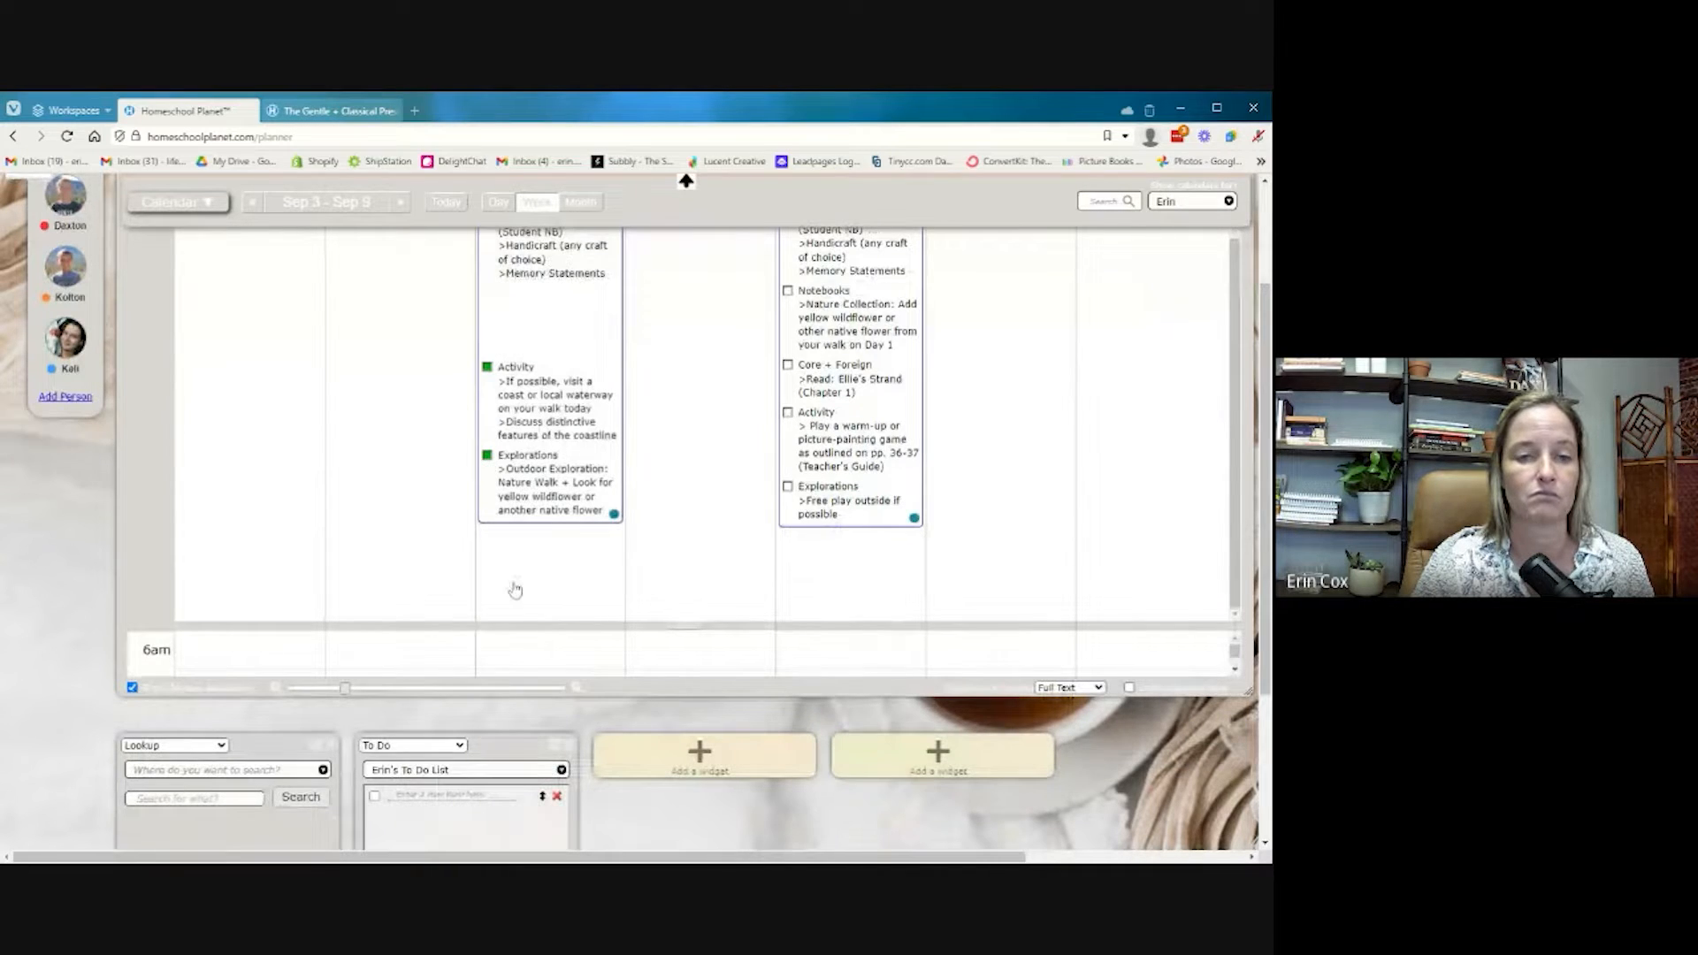
pyautogui.scroll(2, 511, 588)
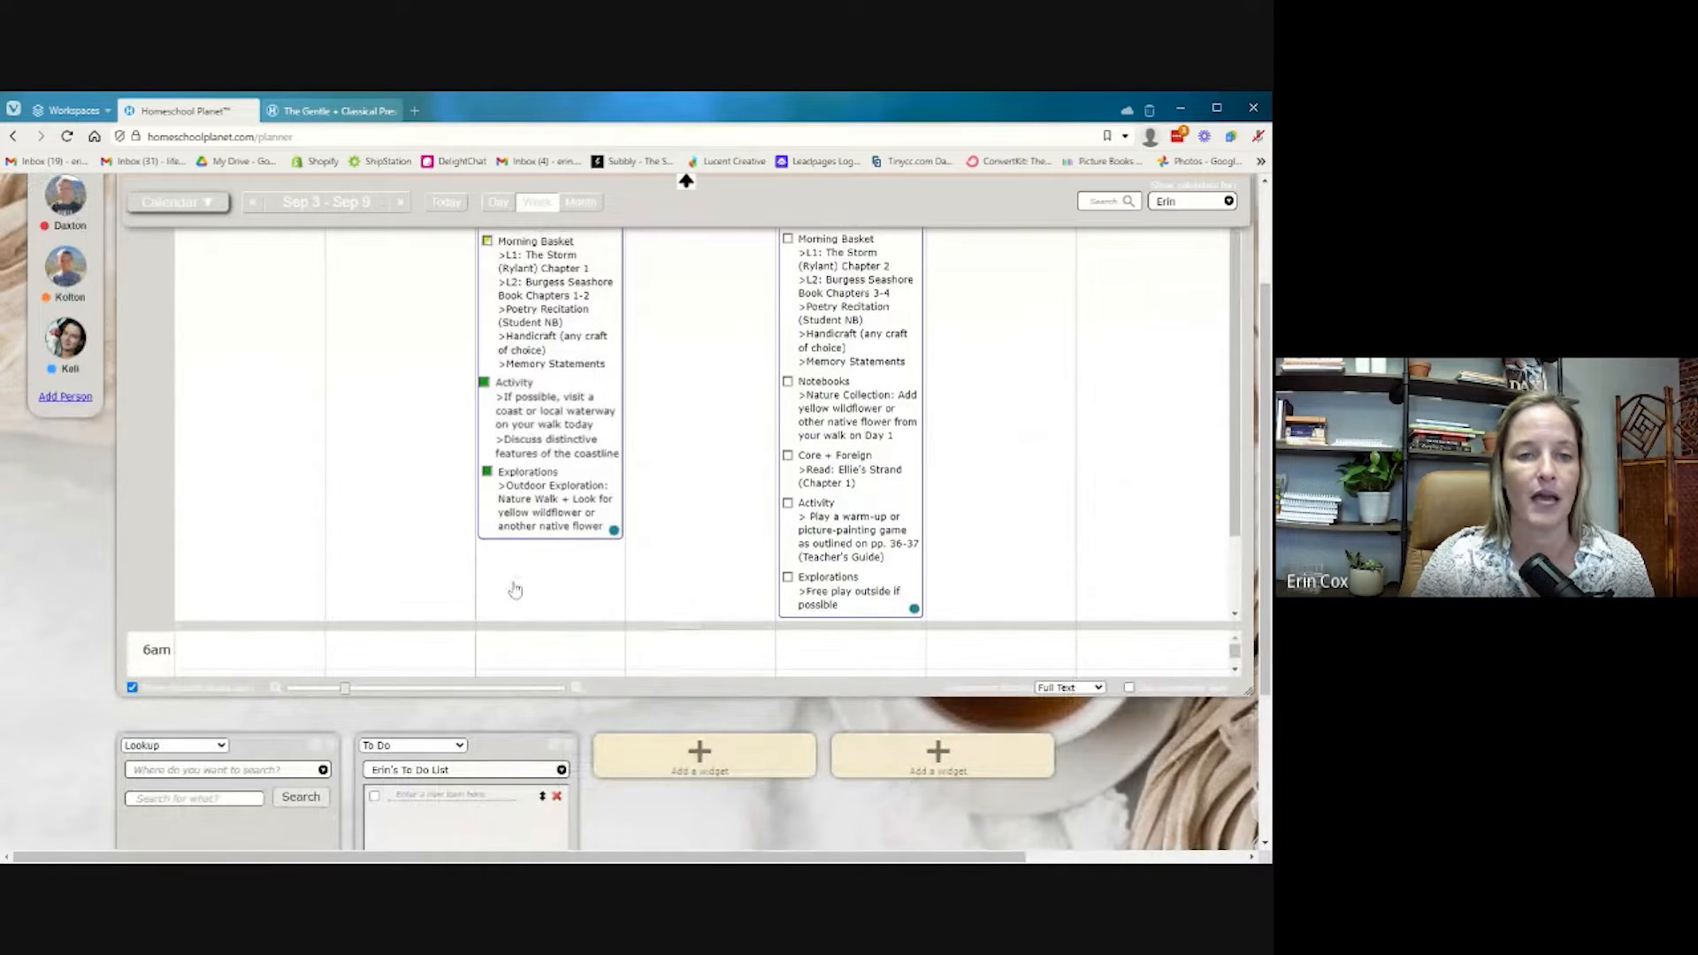
pyautogui.click(487, 243)
pyautogui.scroll(3, 429, 619)
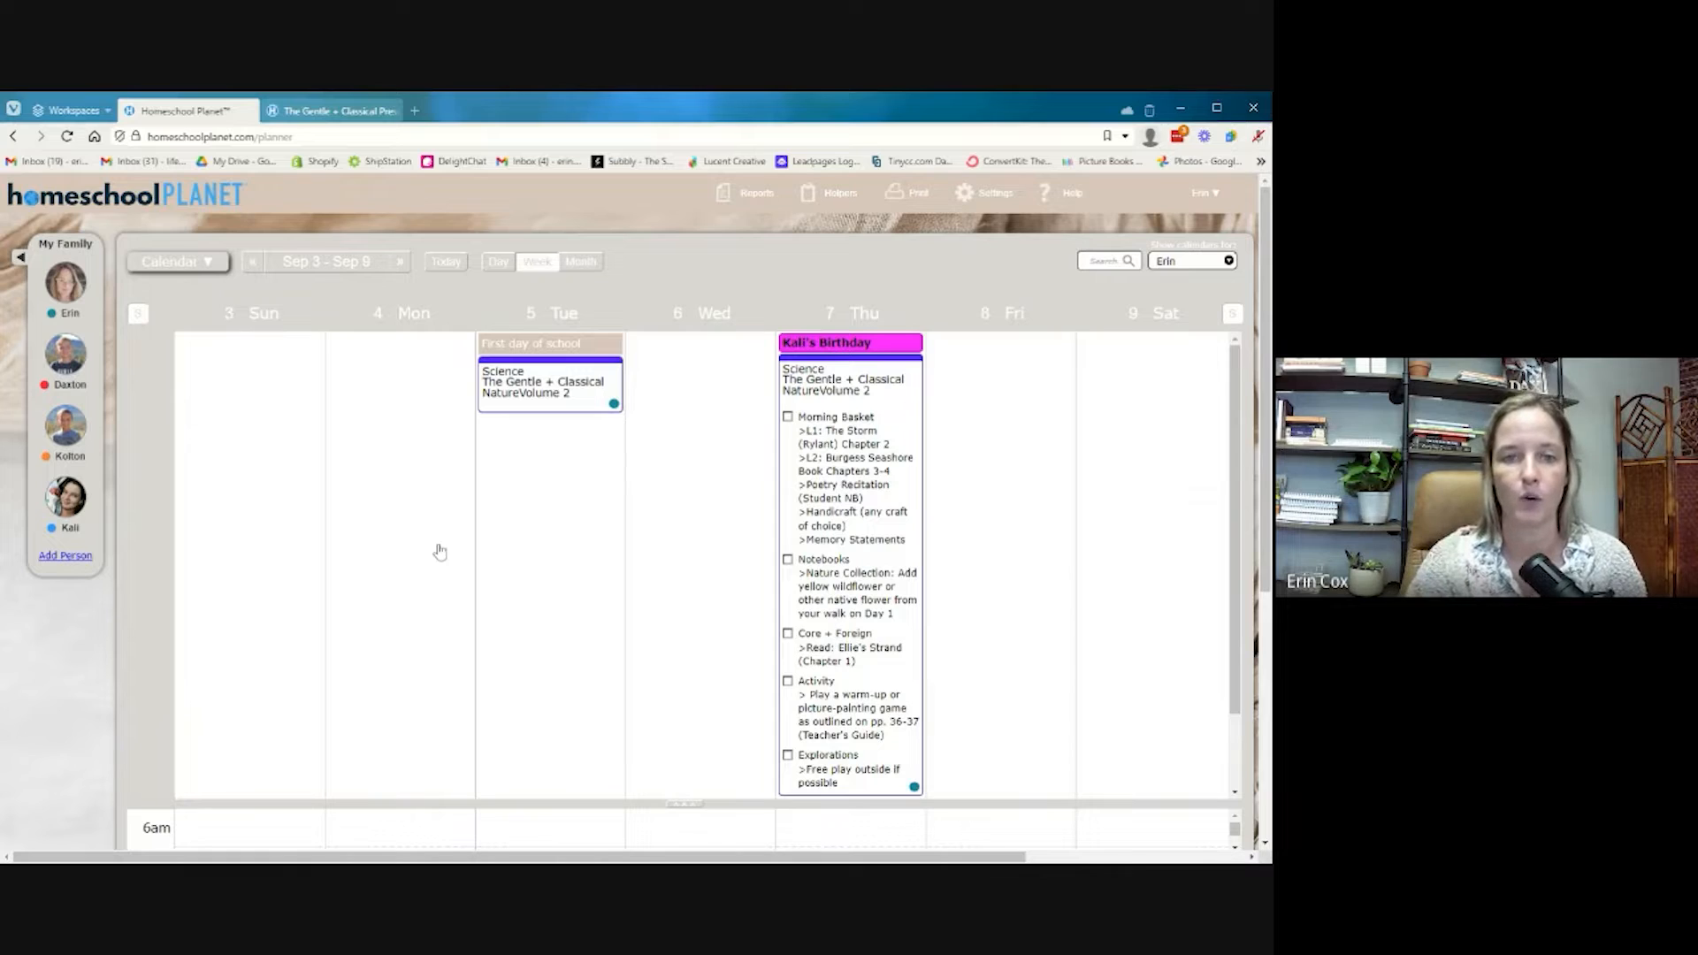
# Delete the Science class from the first family member's calendar for every day
pyautogui.click(543, 378)
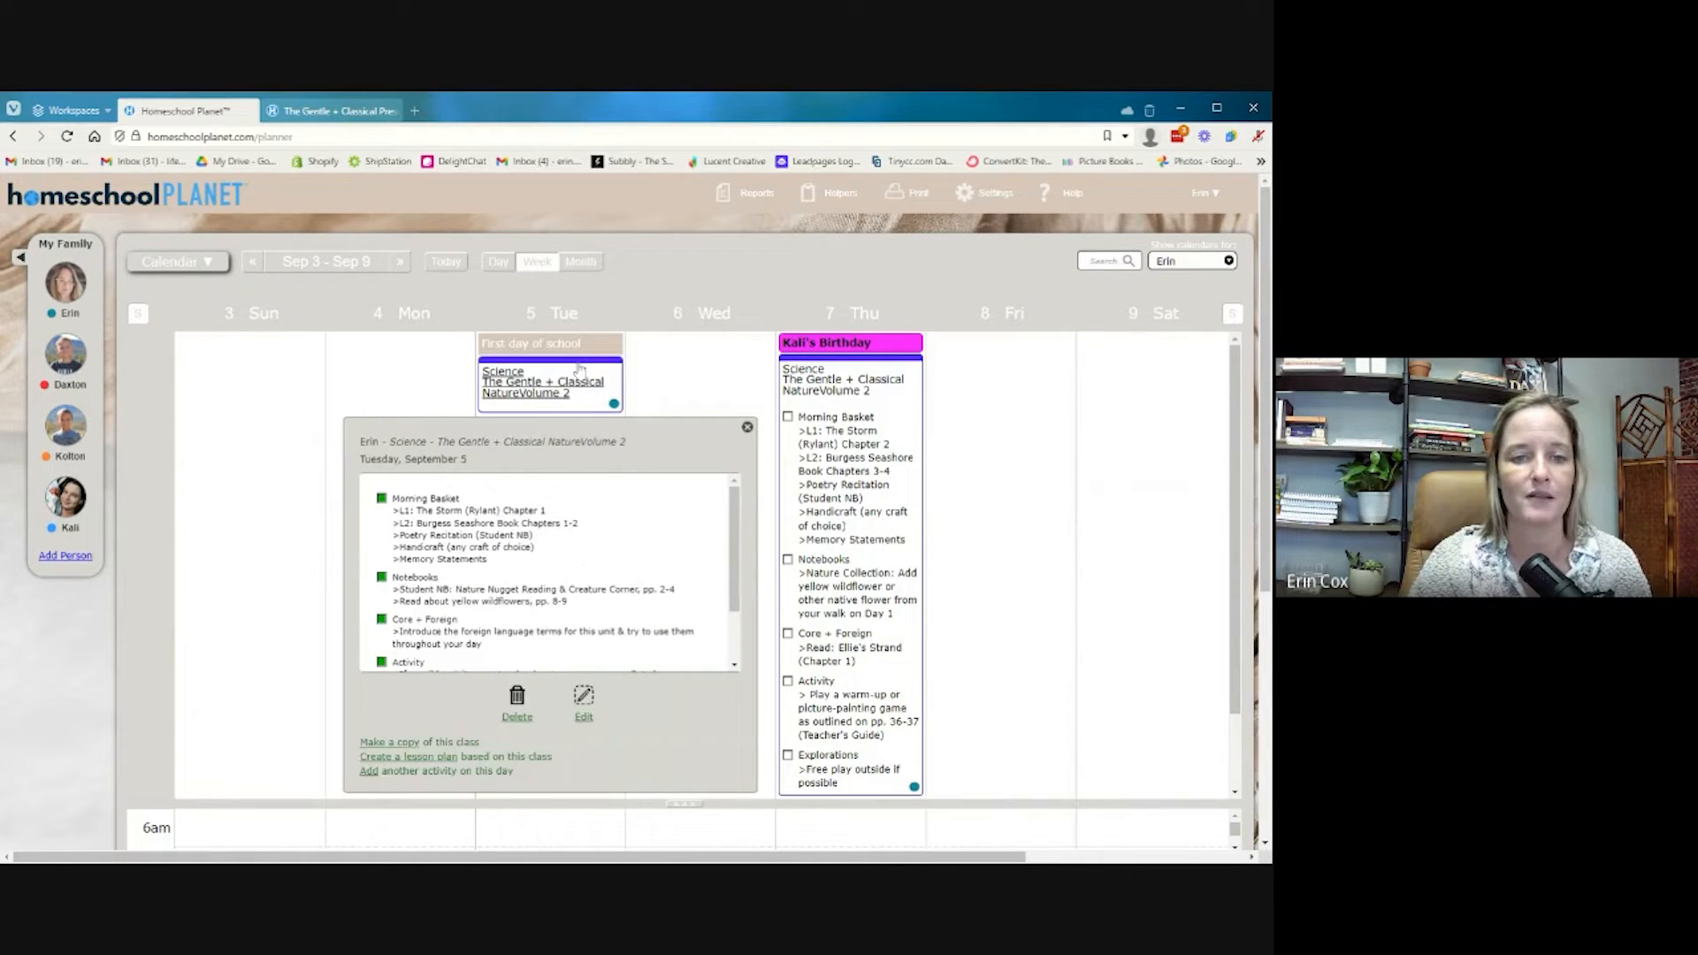
pyautogui.click(516, 716)
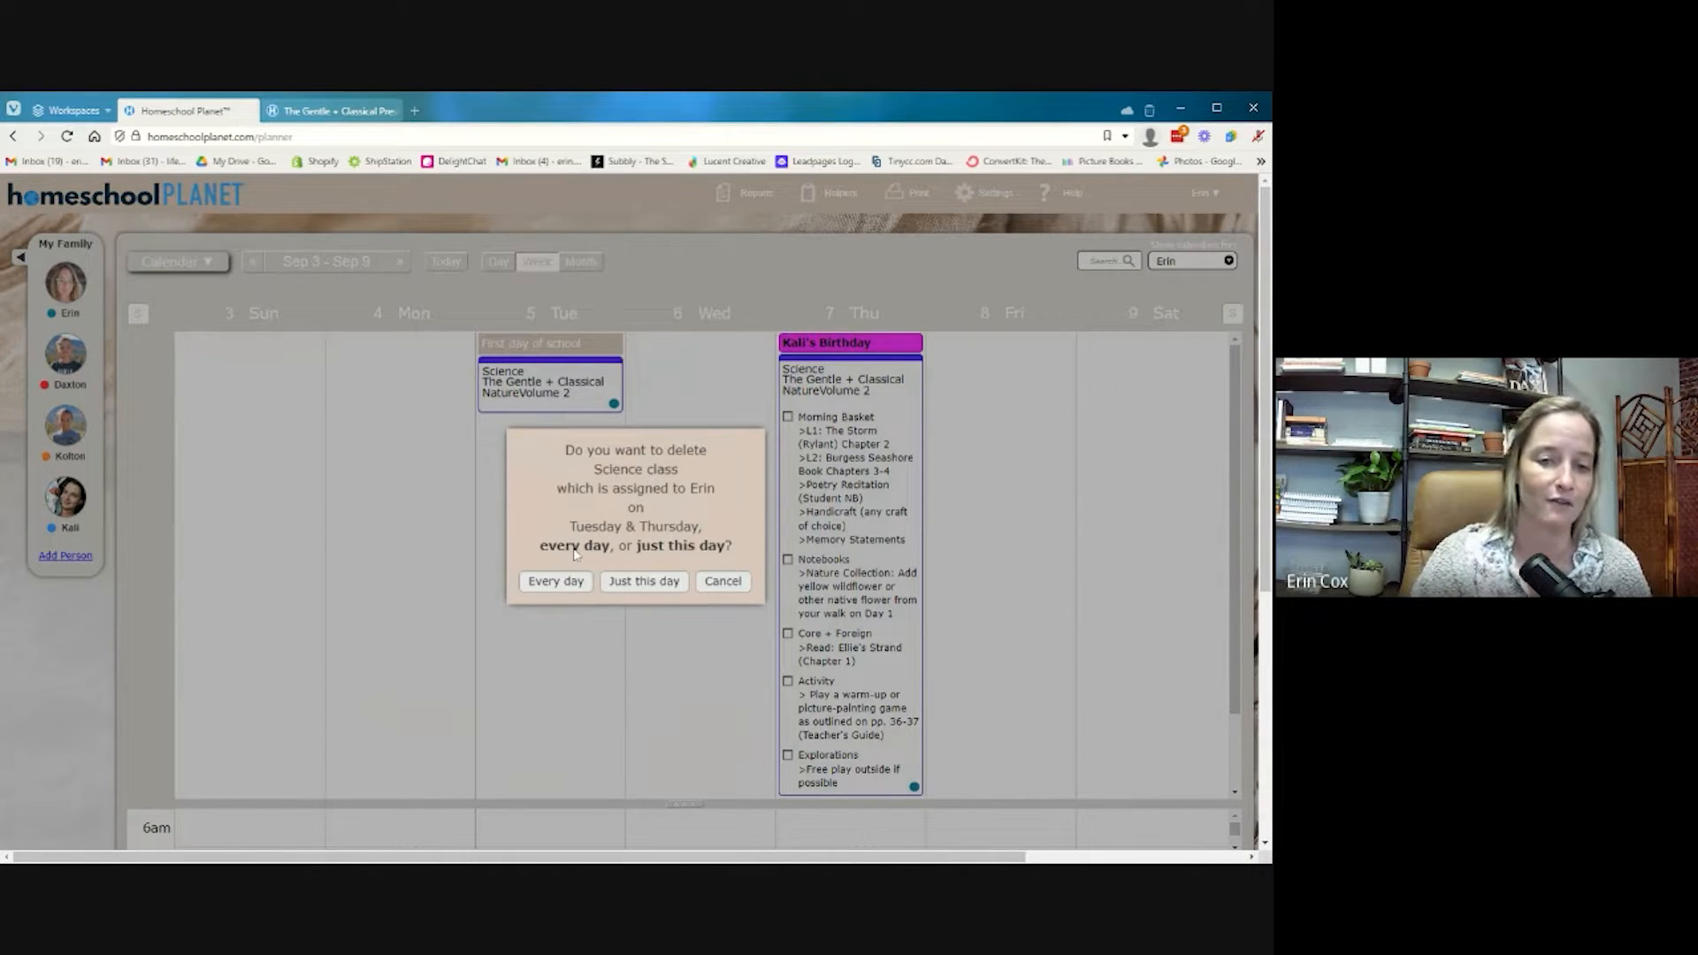
pyautogui.click(577, 587)
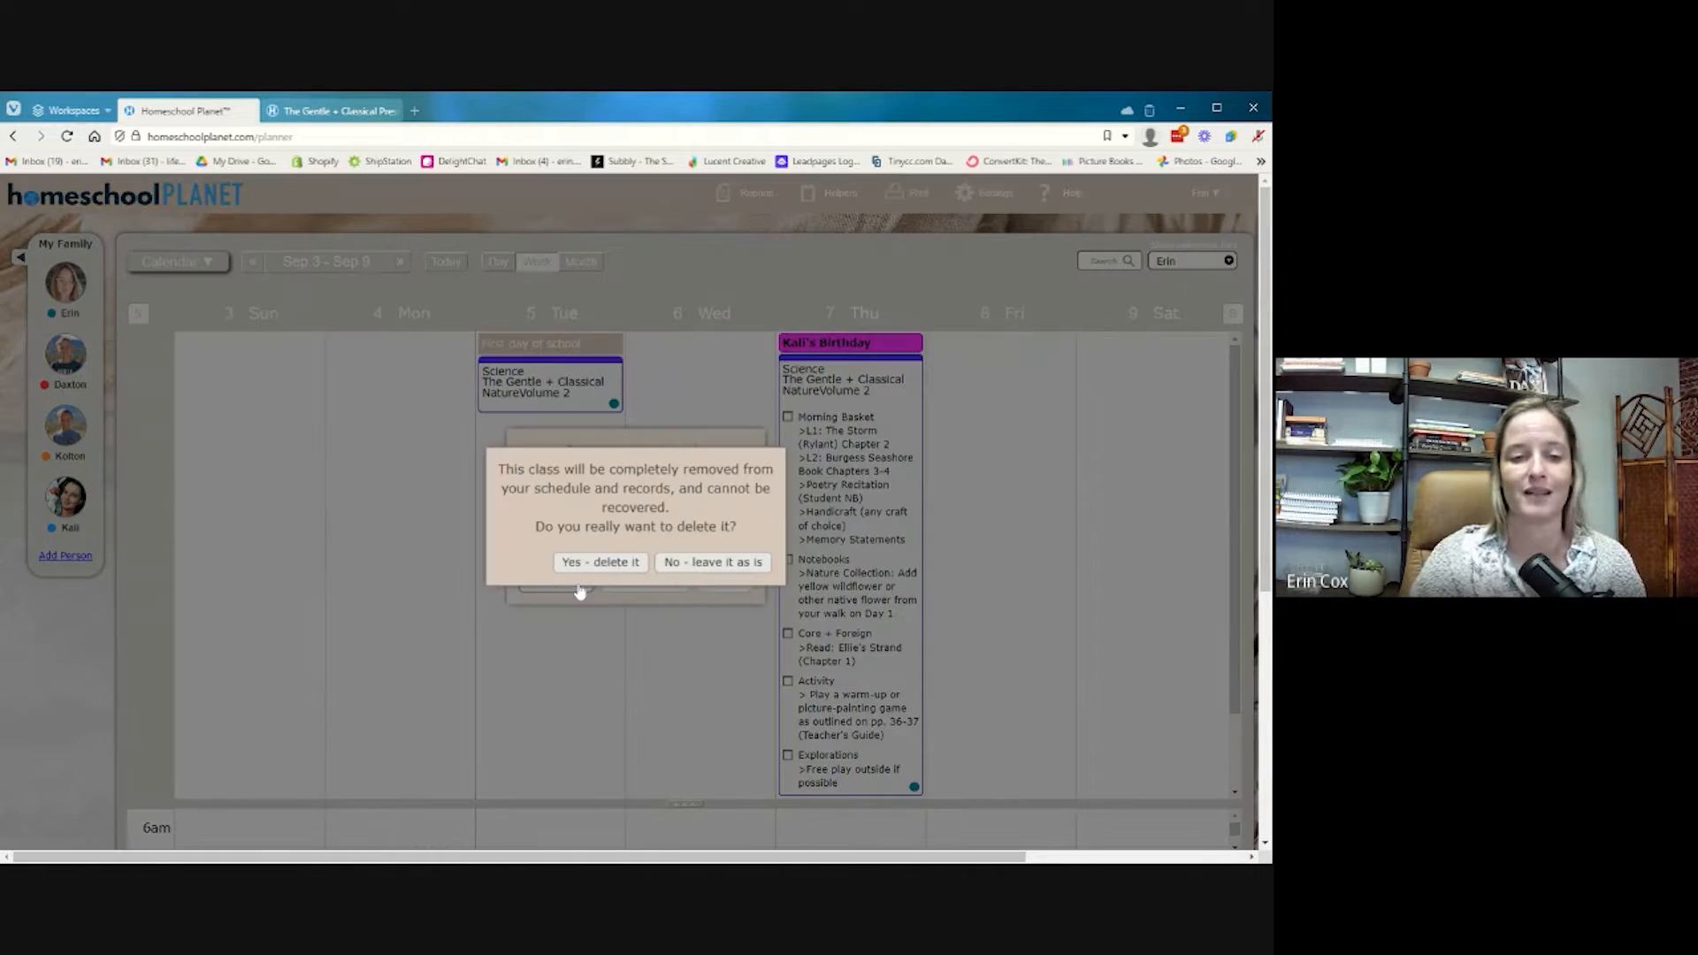
pyautogui.click(593, 563)
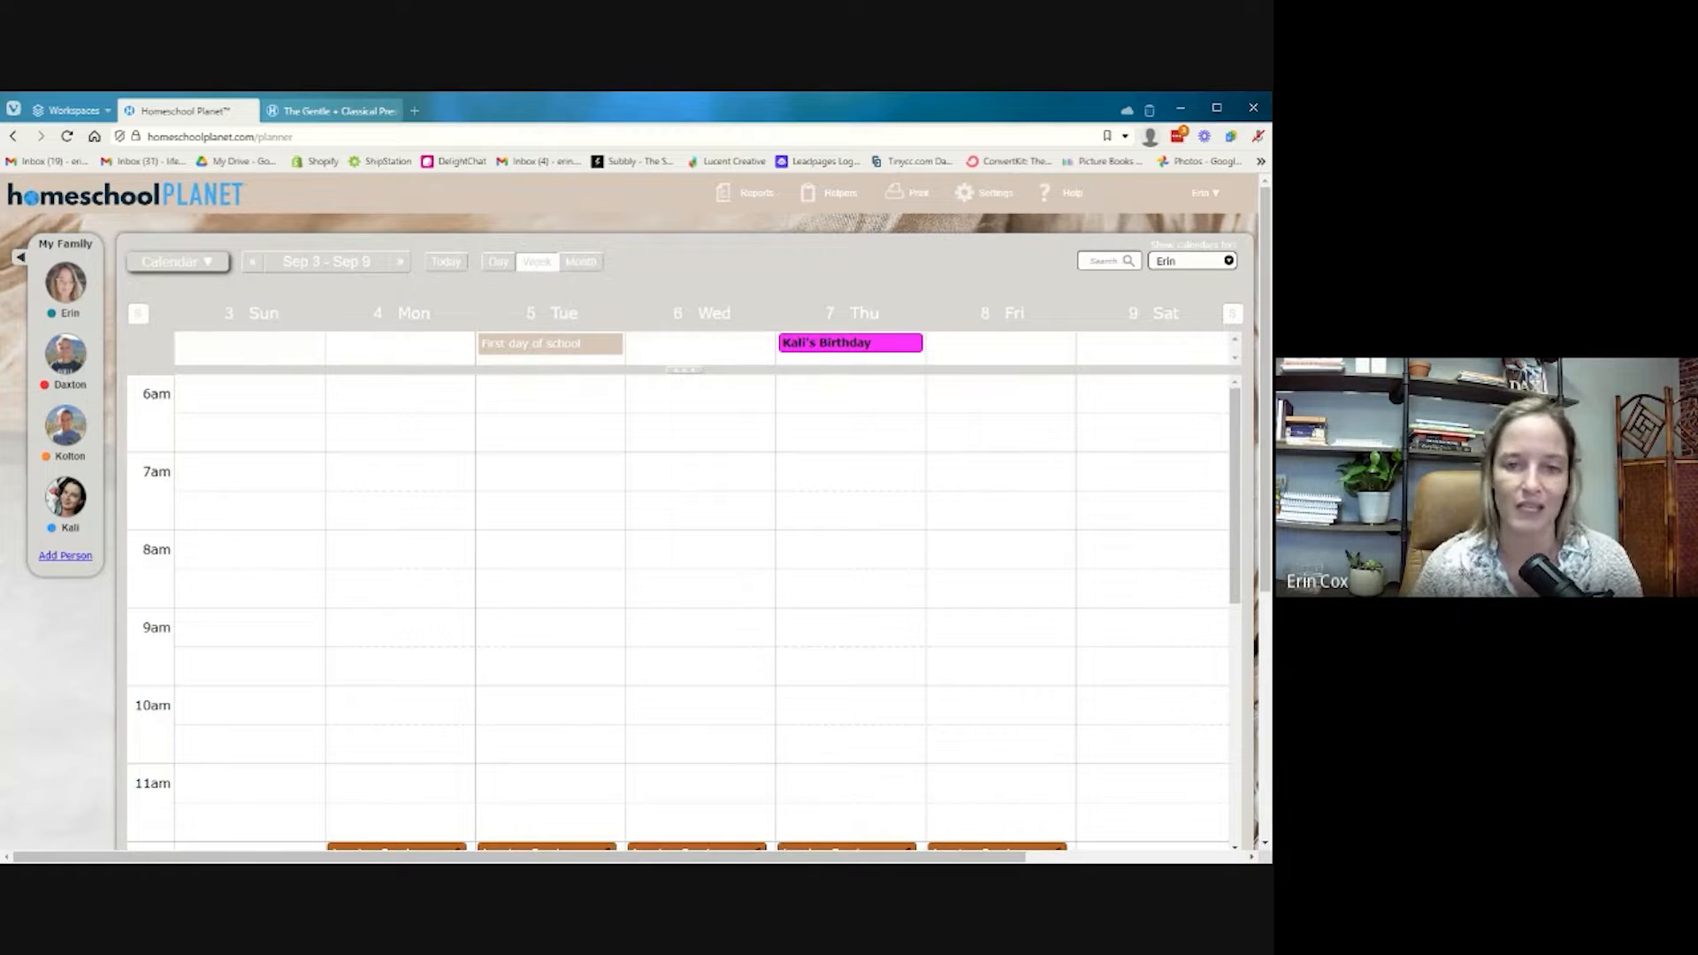
# Create a new lesson plan among the self-made plans, titled Read Aloud, with a frequency of 4 days per week
pyautogui.click(208, 262)
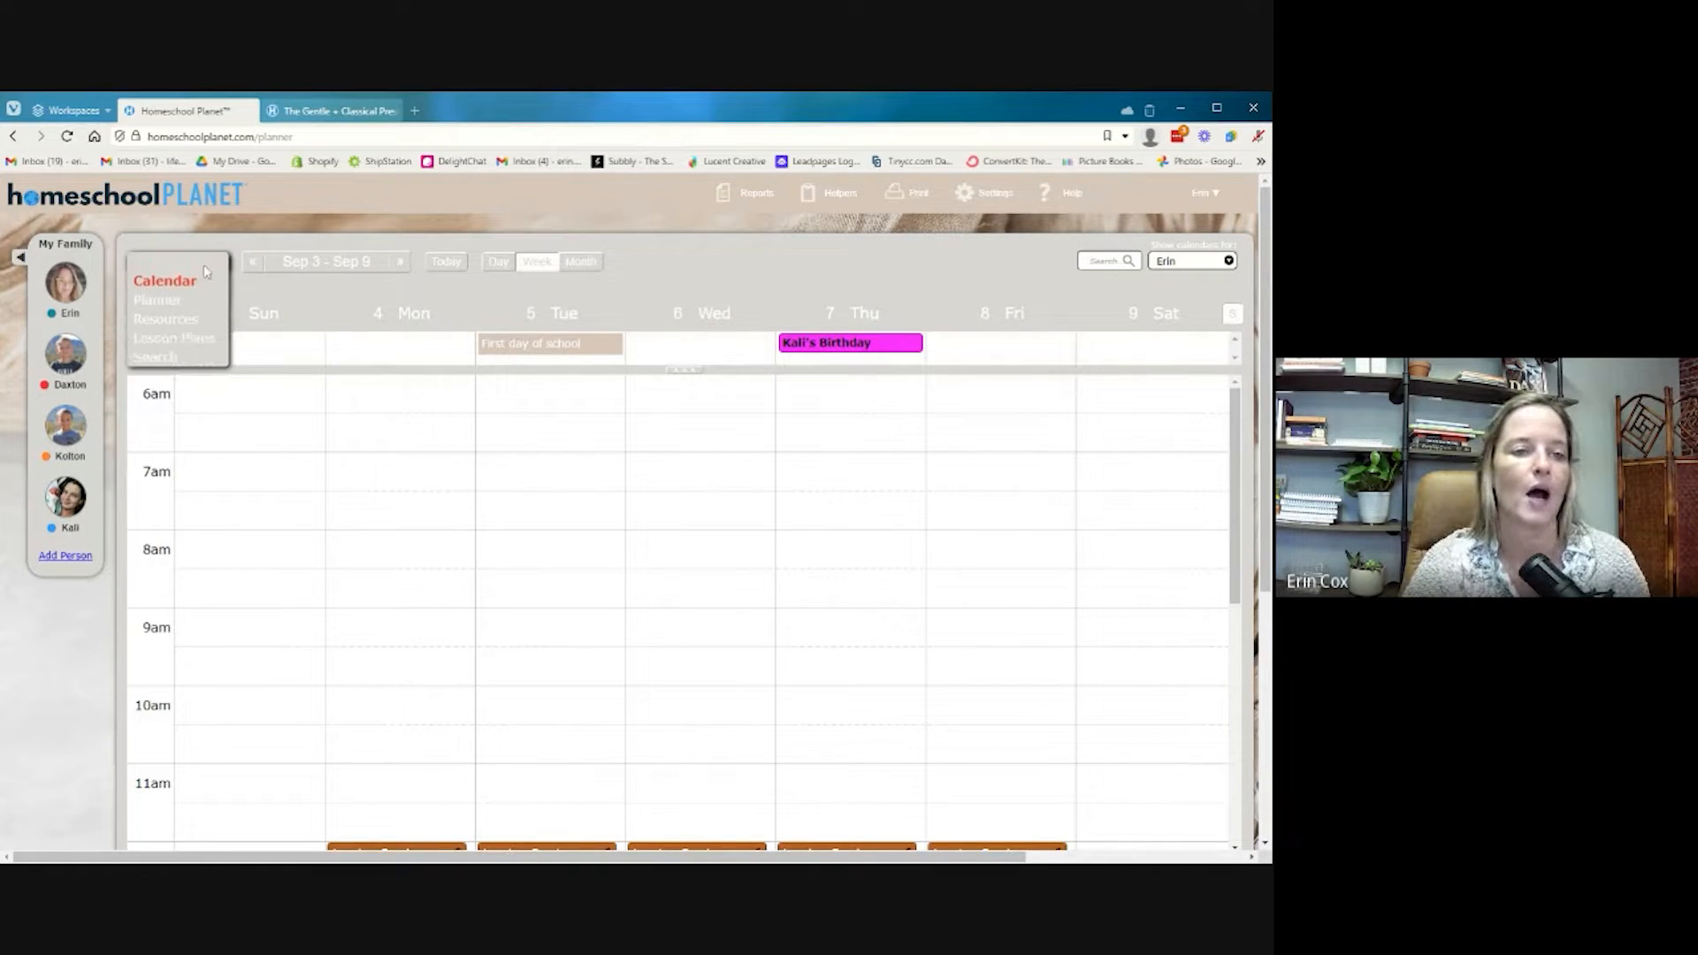
pyautogui.click(193, 341)
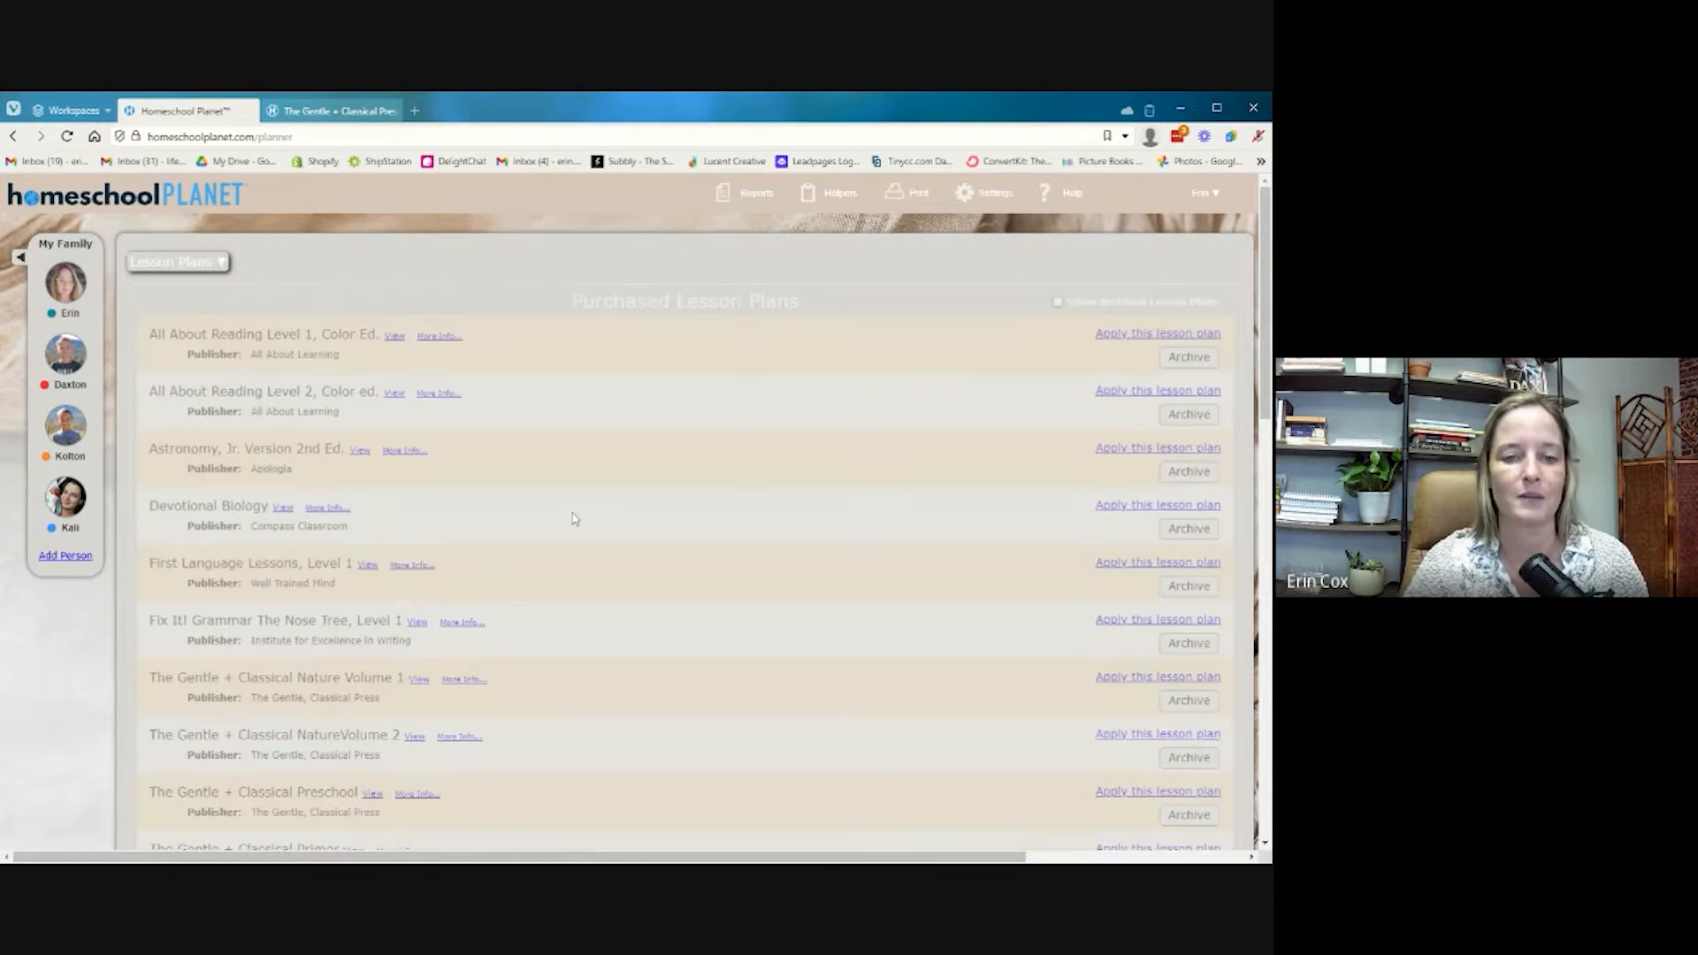
pyautogui.scroll(-15, 602, 569)
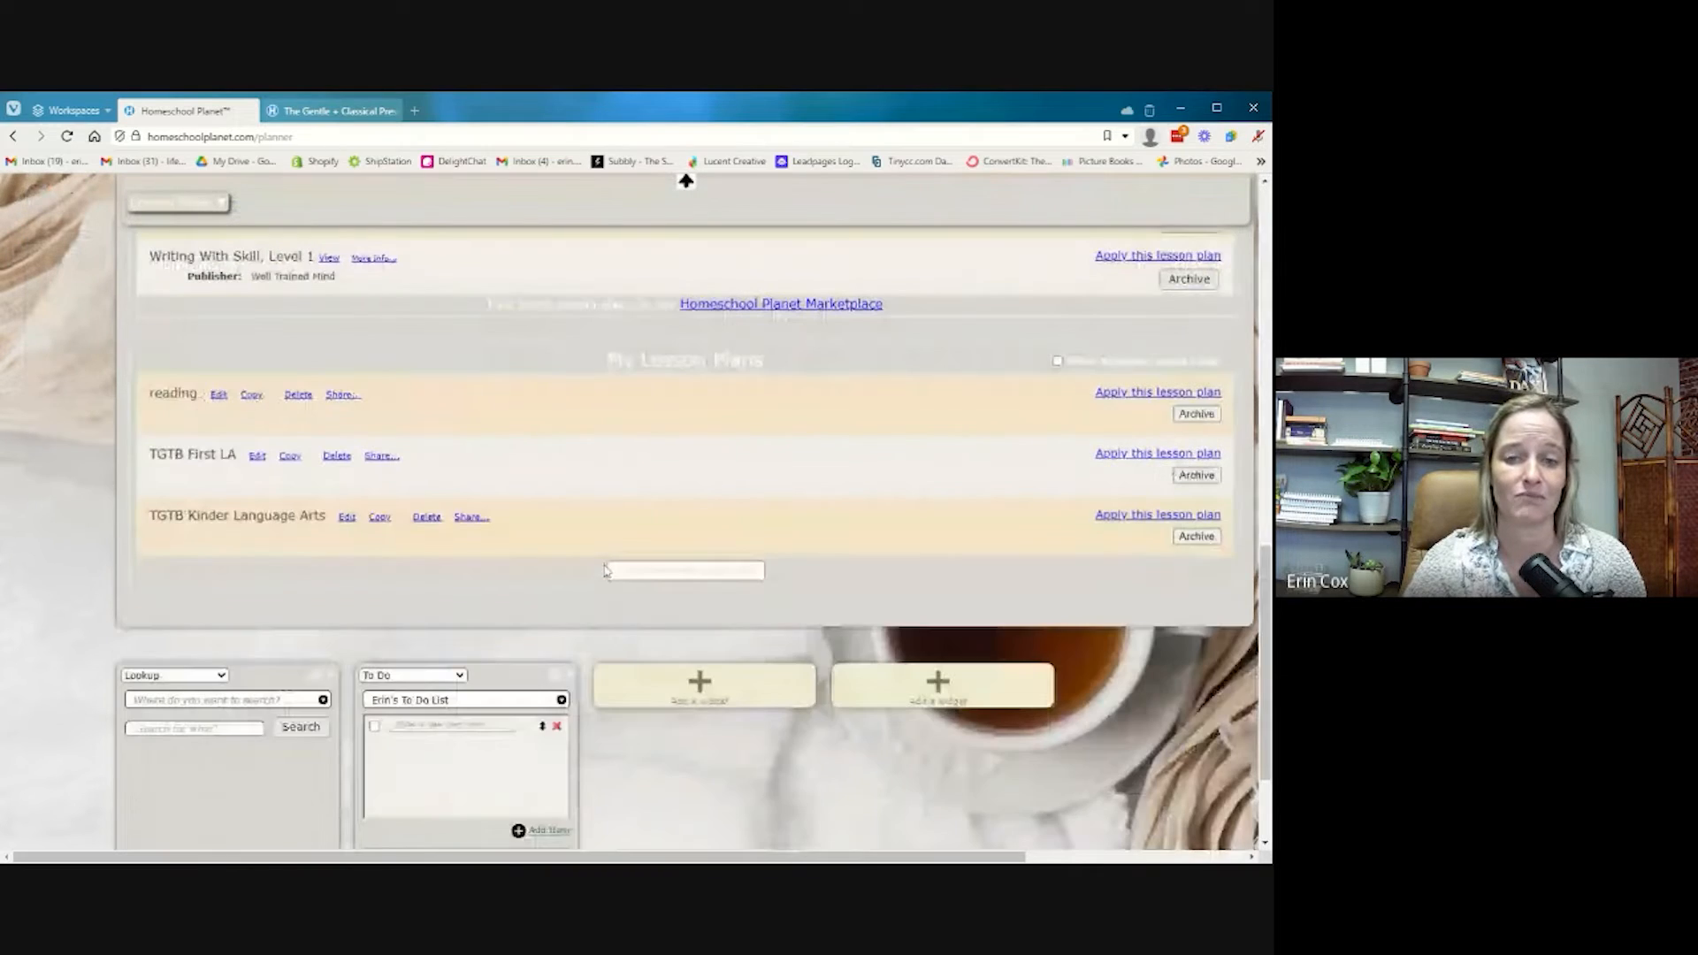
pyautogui.scroll(1, 606, 572)
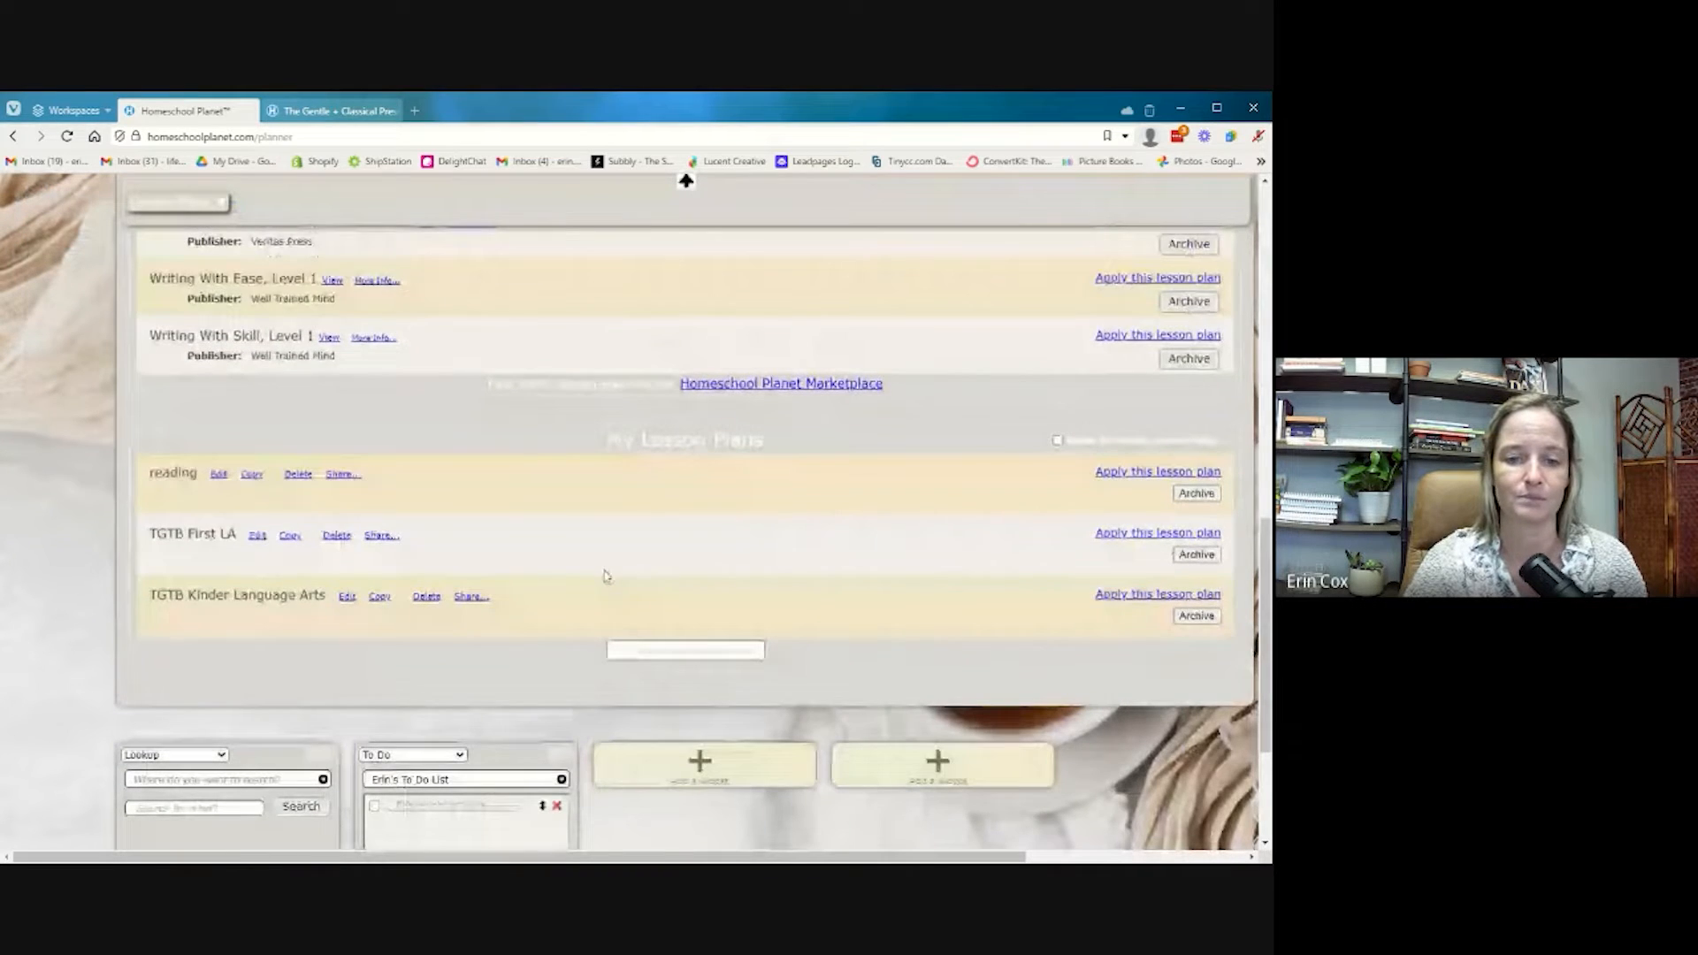
pyautogui.click(680, 652)
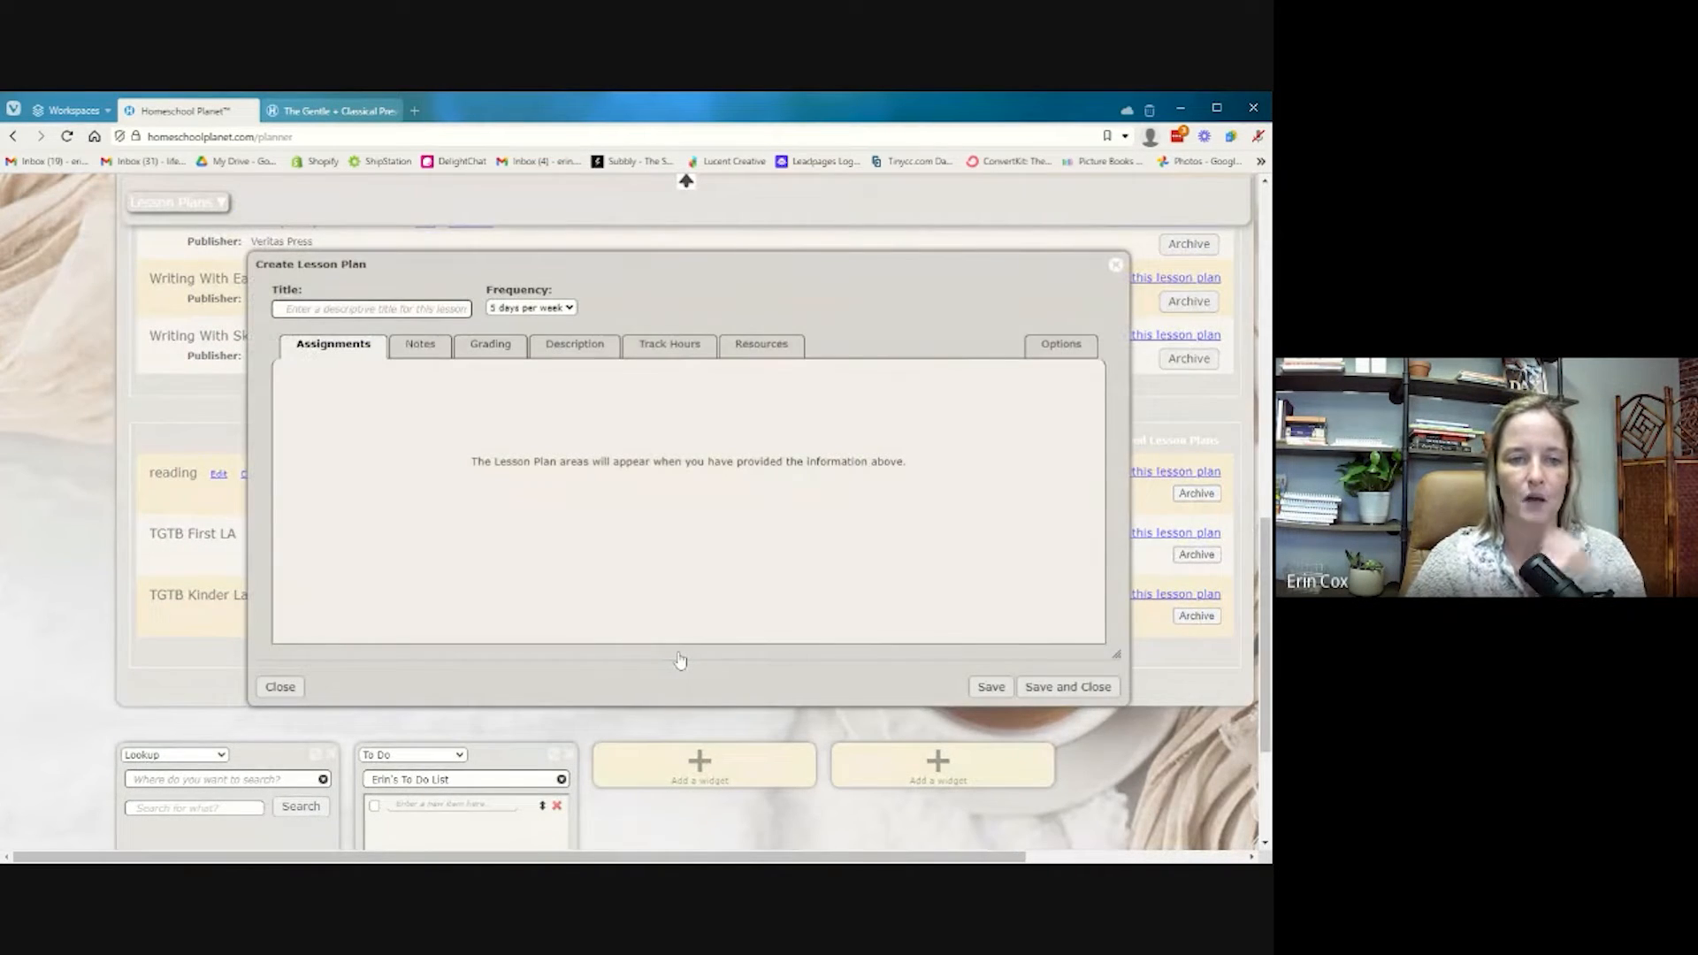
pyautogui.click(362, 309)
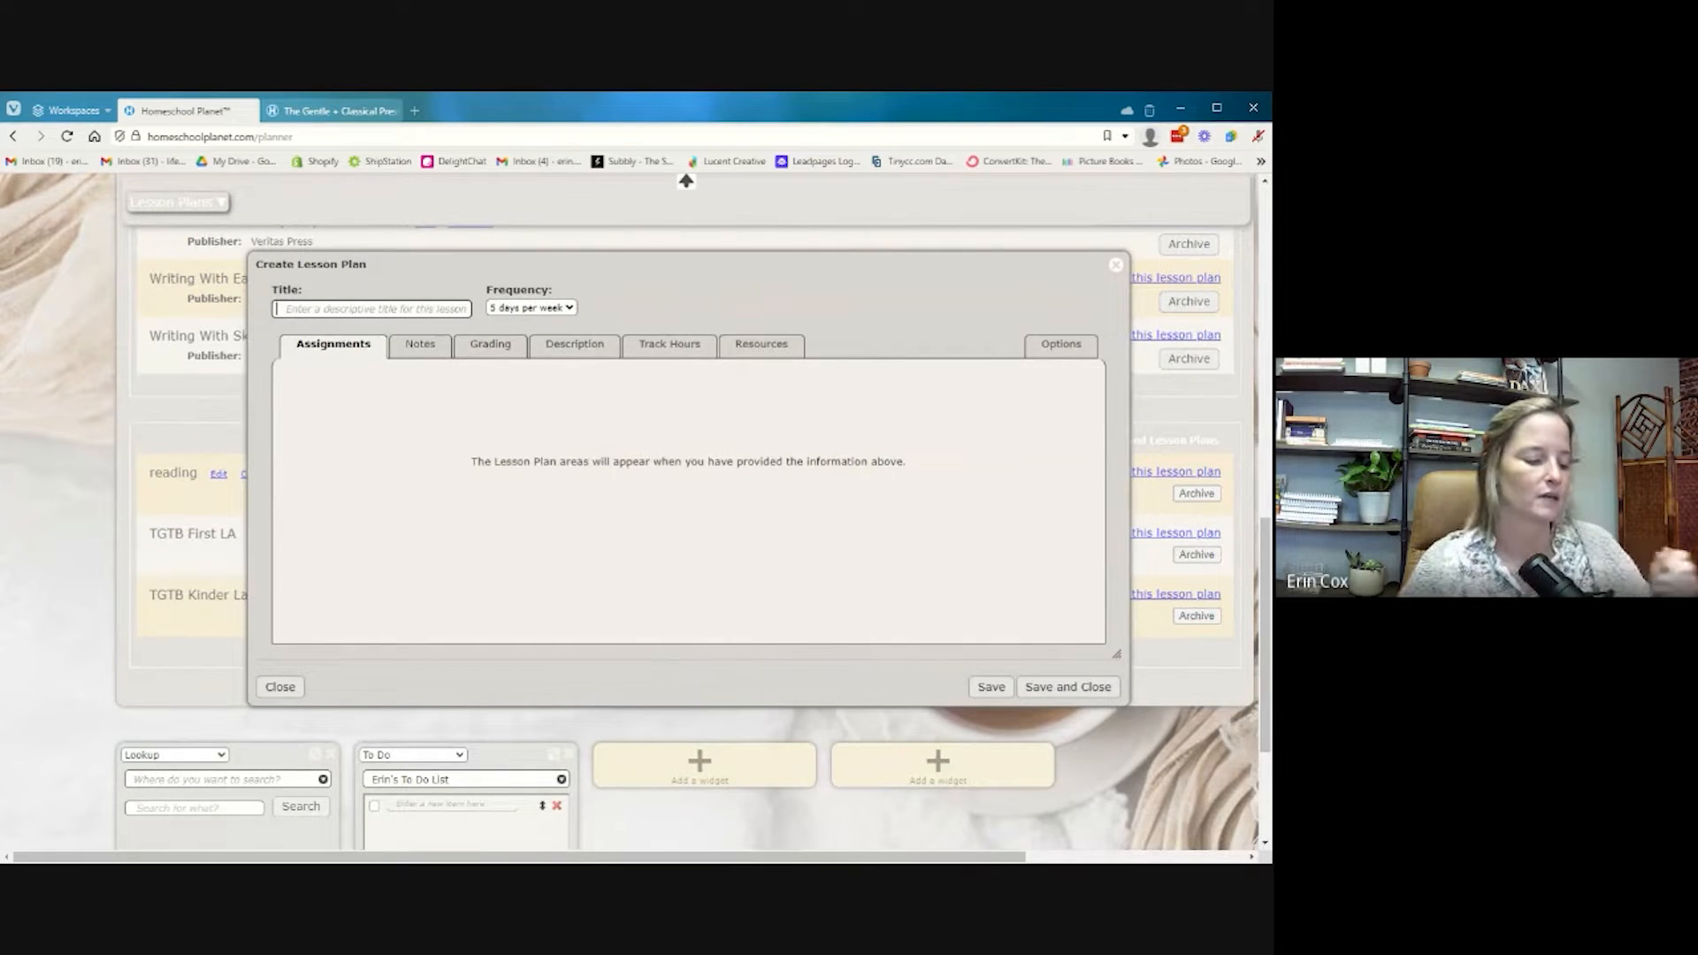
pyautogui.write('Read Ad')
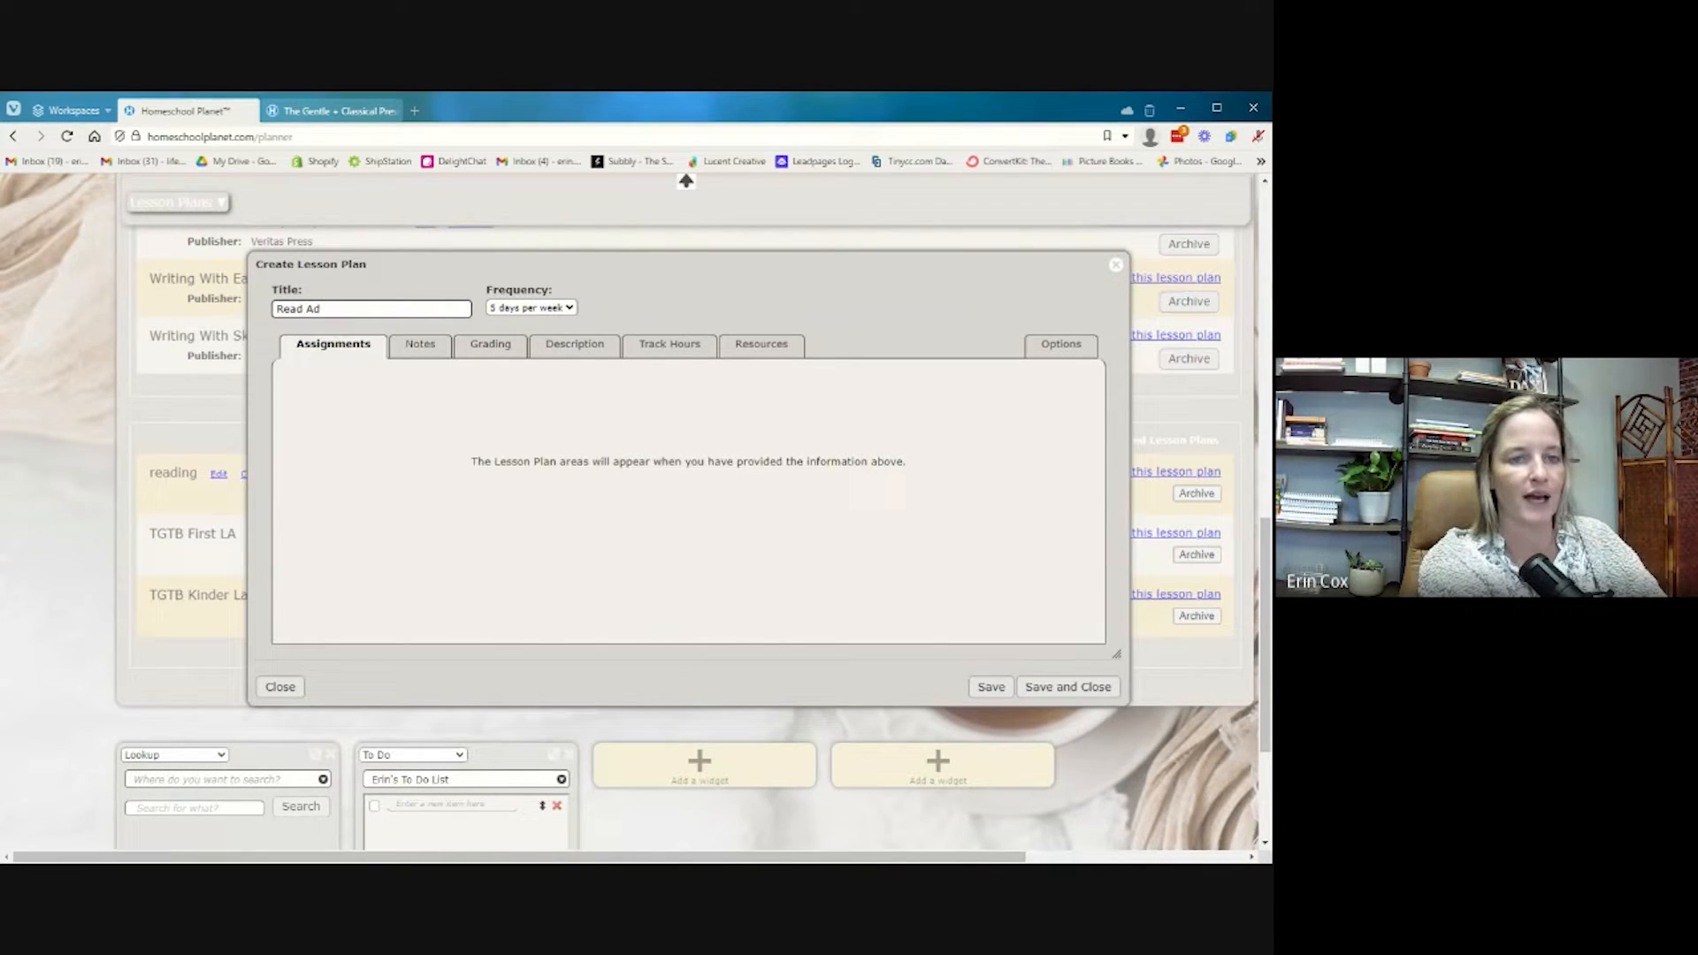
pyautogui.press('BackSpace')
pyautogui.write('loud')
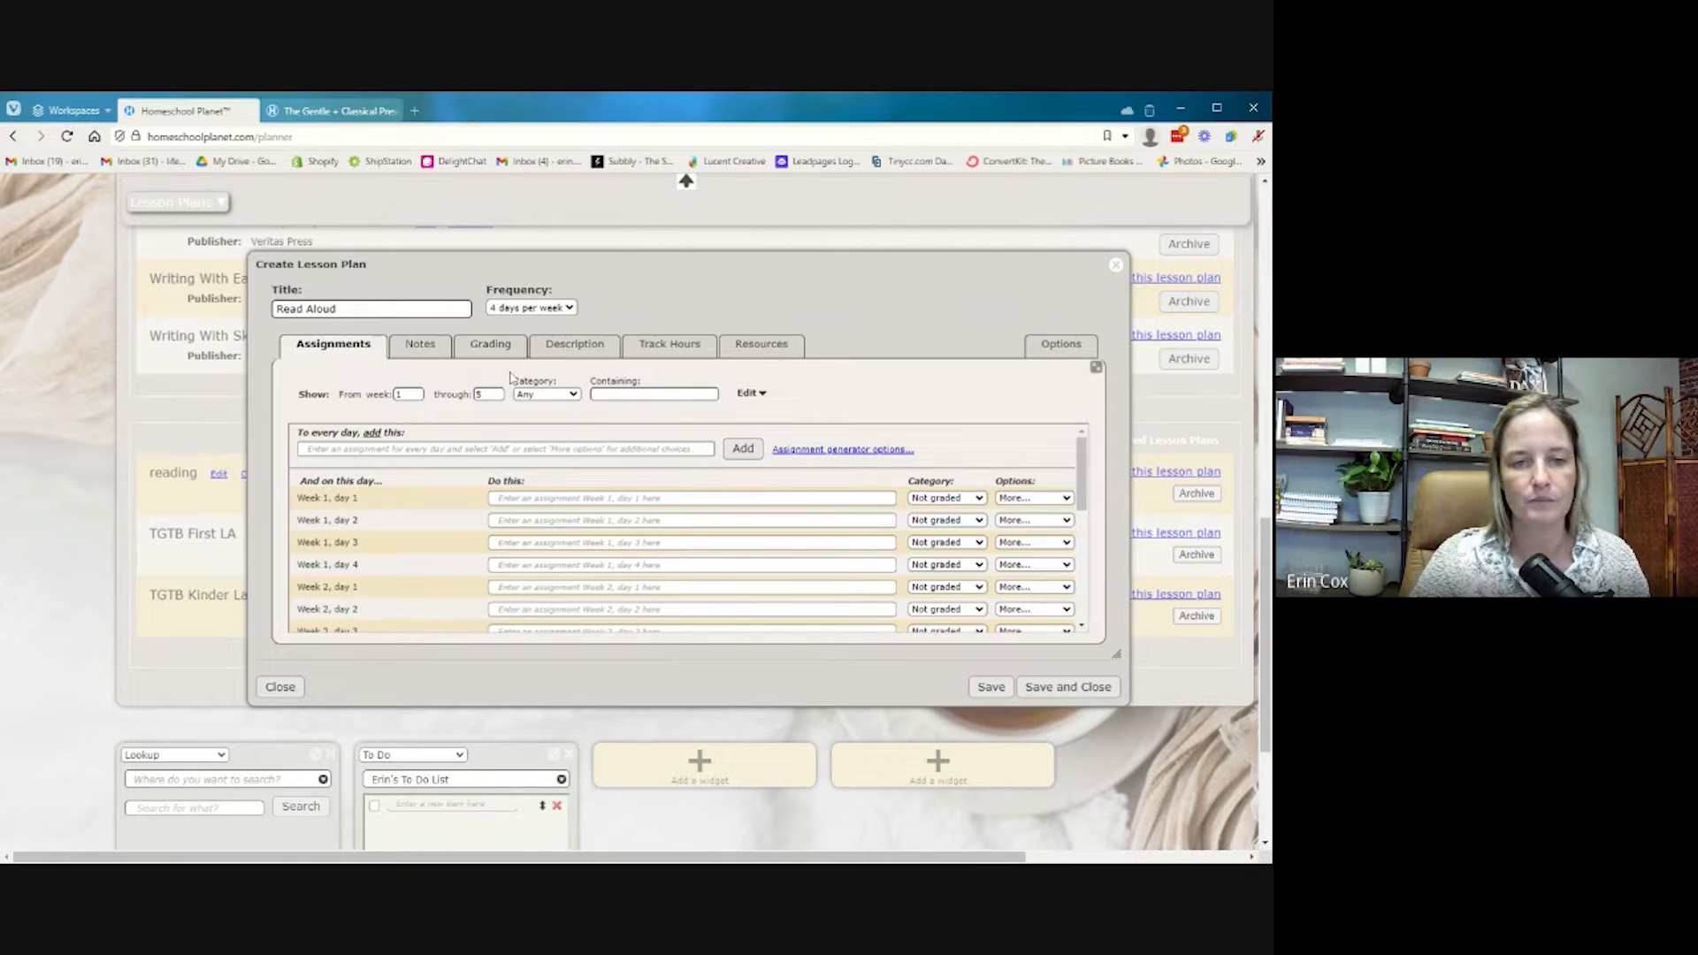
pyautogui.scroll(-1, 511, 377)
pyautogui.scroll(1, 511, 378)
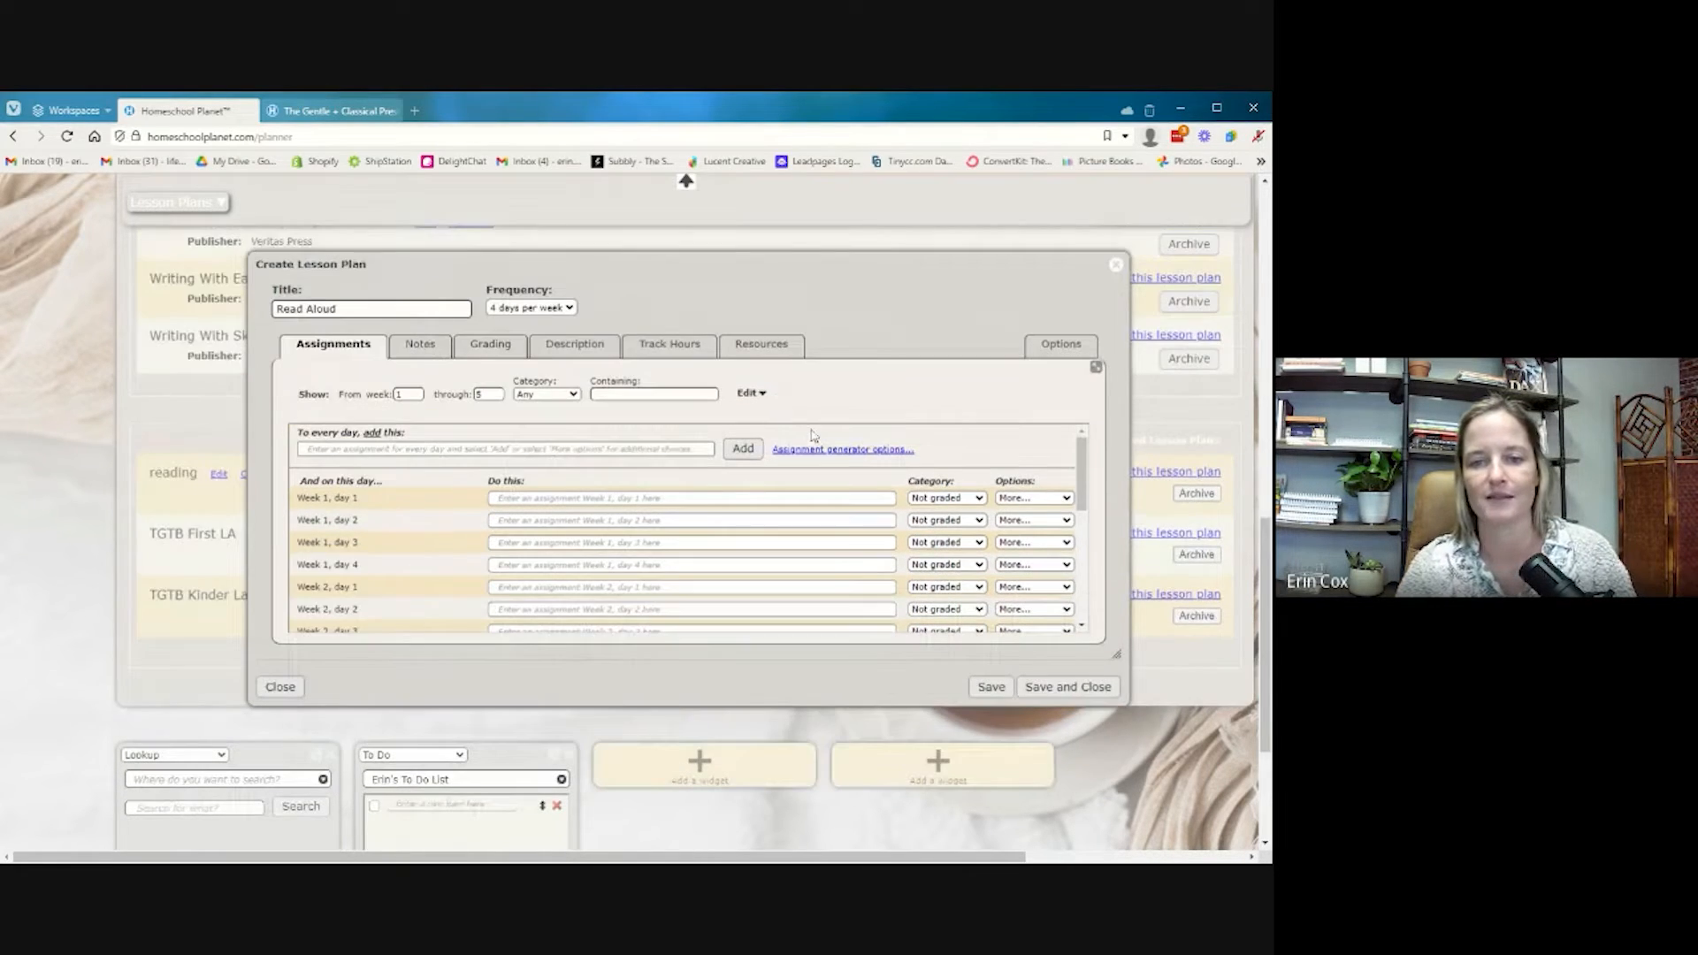
# Start the Assignment Generator for the Read Aloud plan and choose a long reading broken up over a range of dates
pyautogui.click(824, 451)
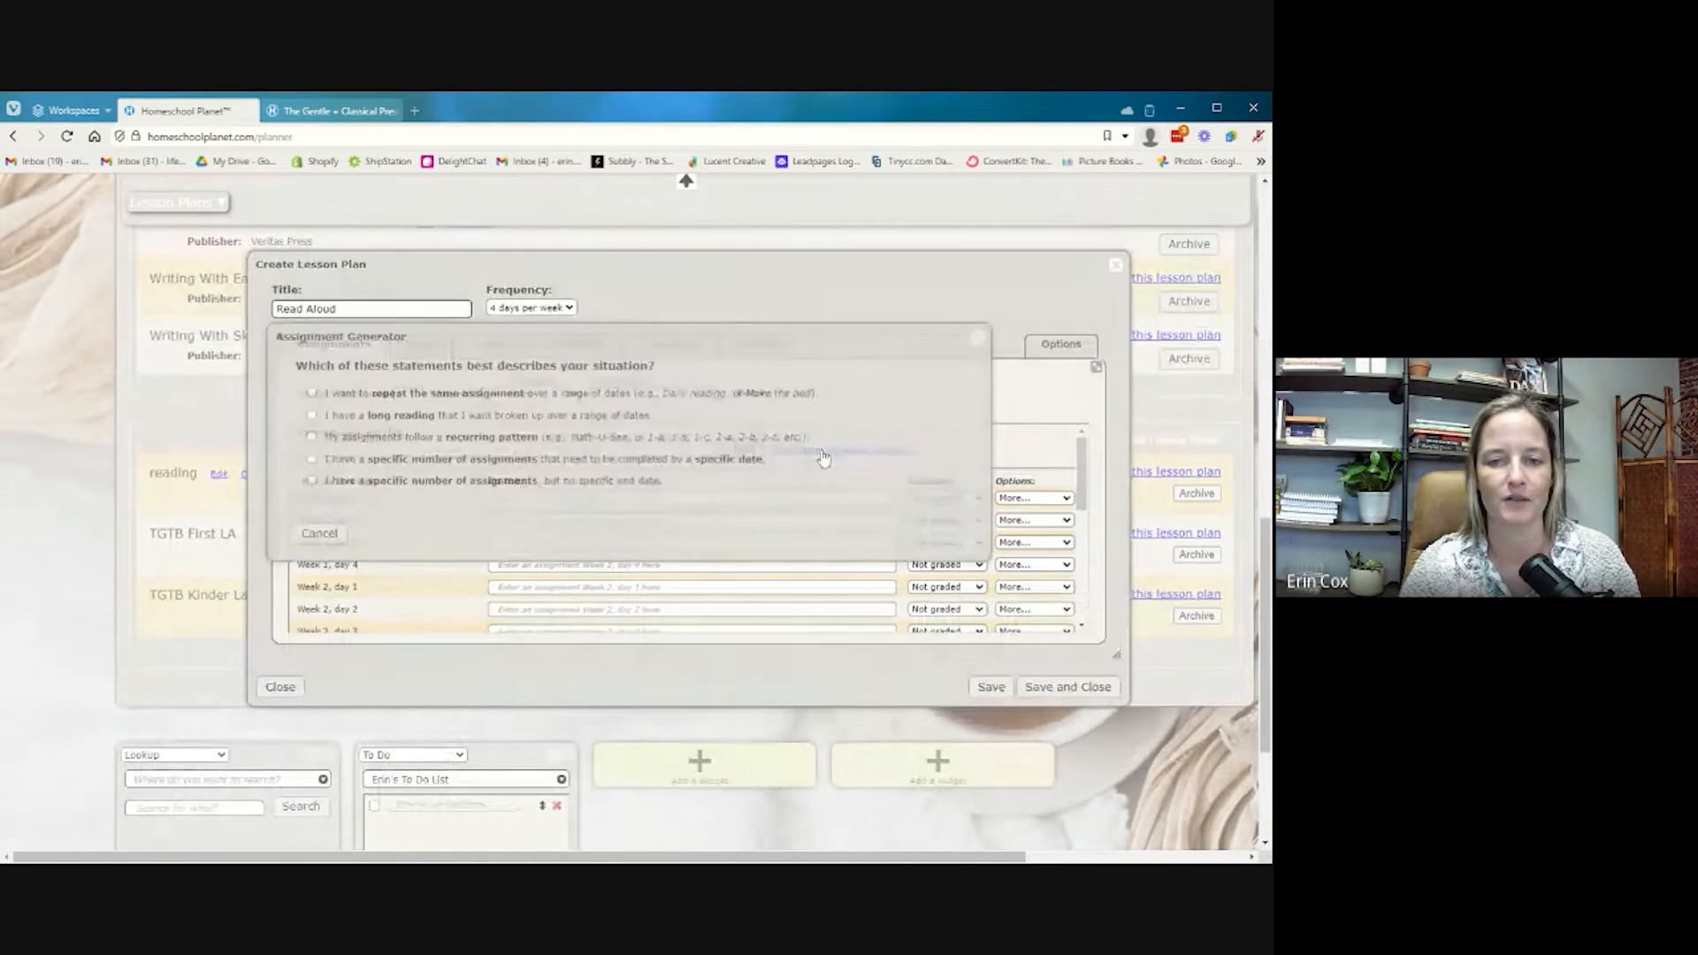
pyautogui.moveTo(543, 339); pyautogui.dragTo(386, 315)
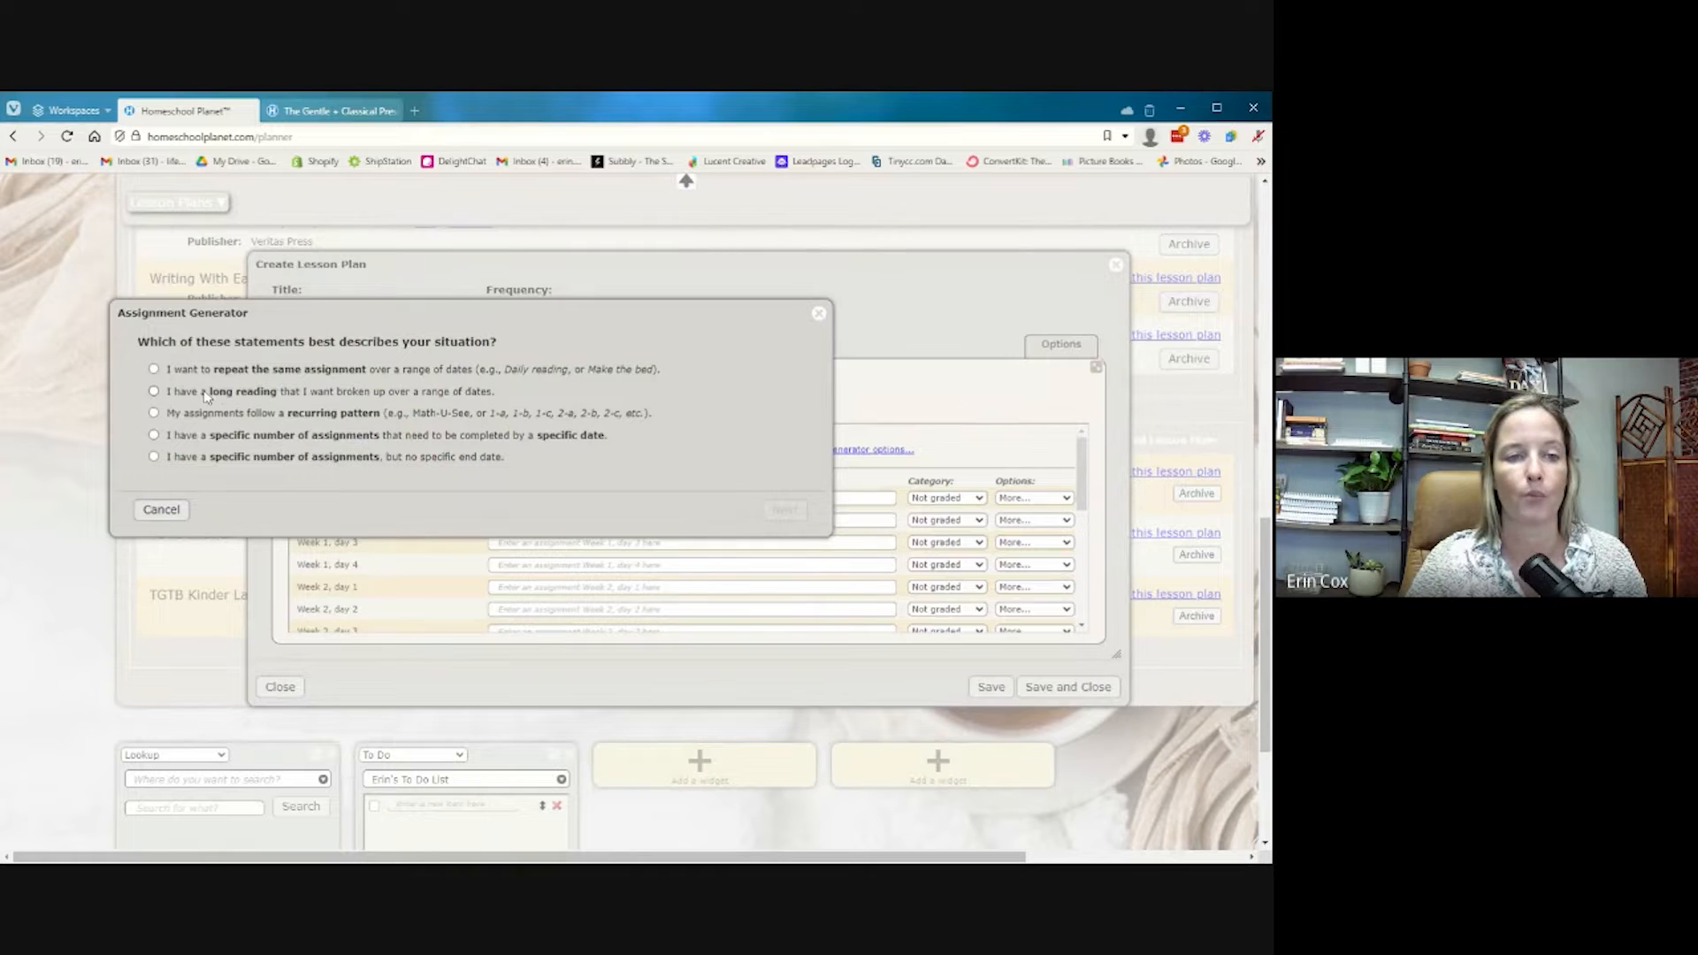
pyautogui.click(382, 394)
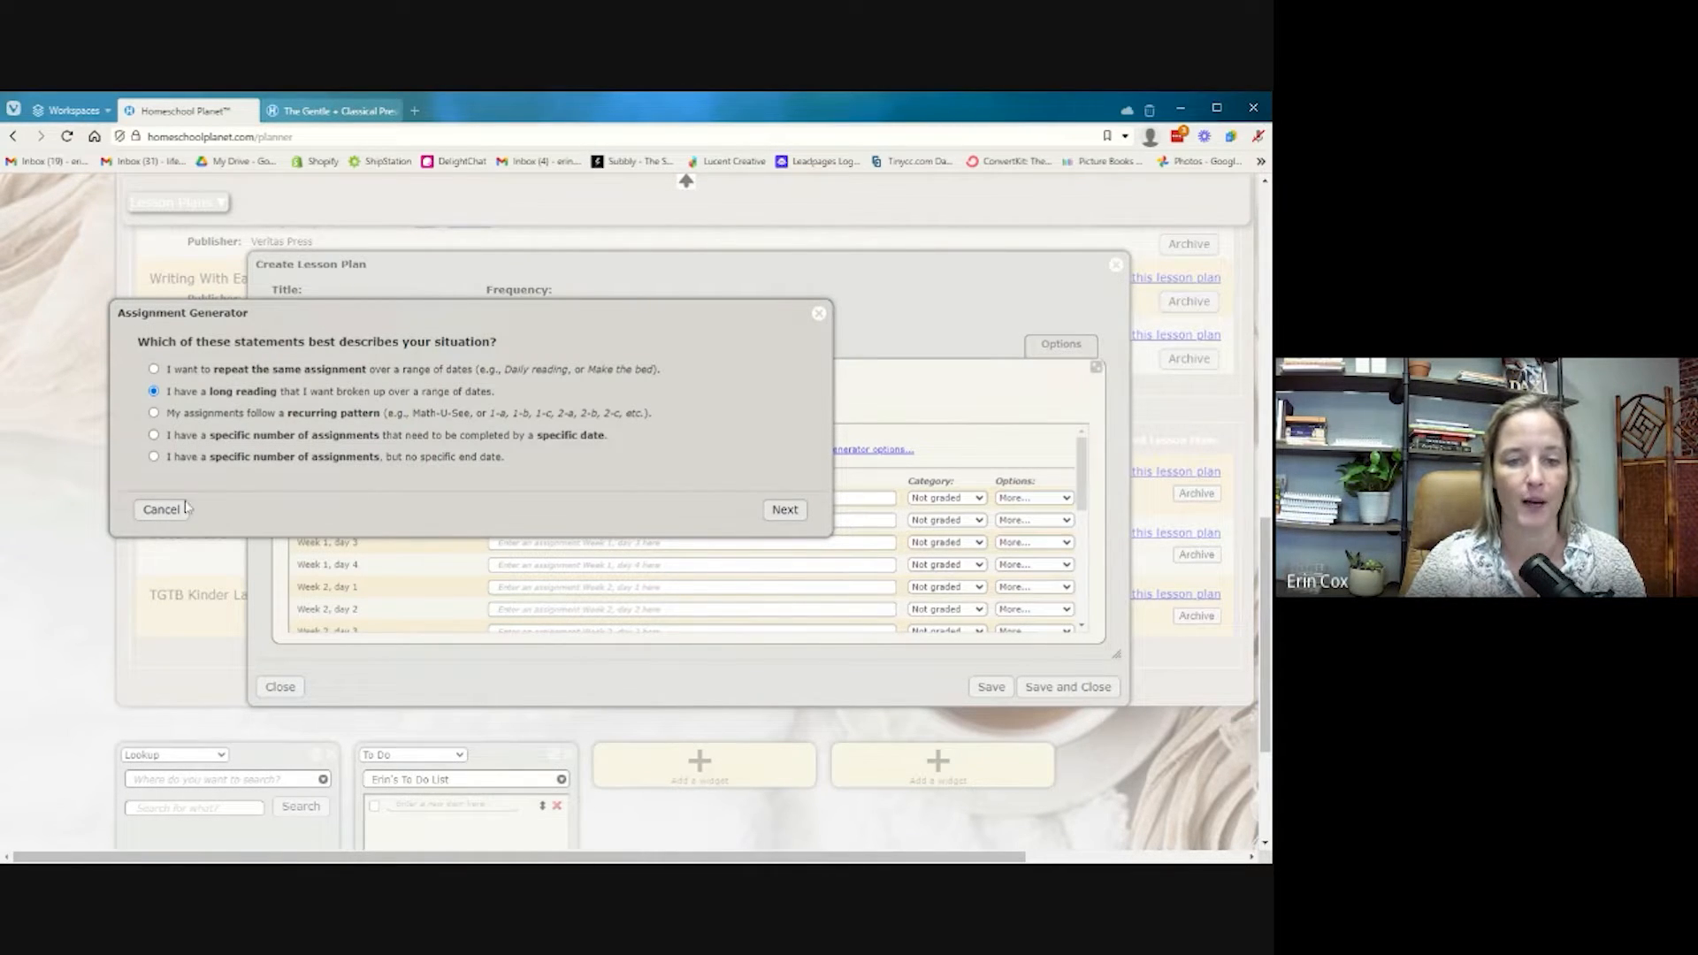
pyautogui.click(786, 511)
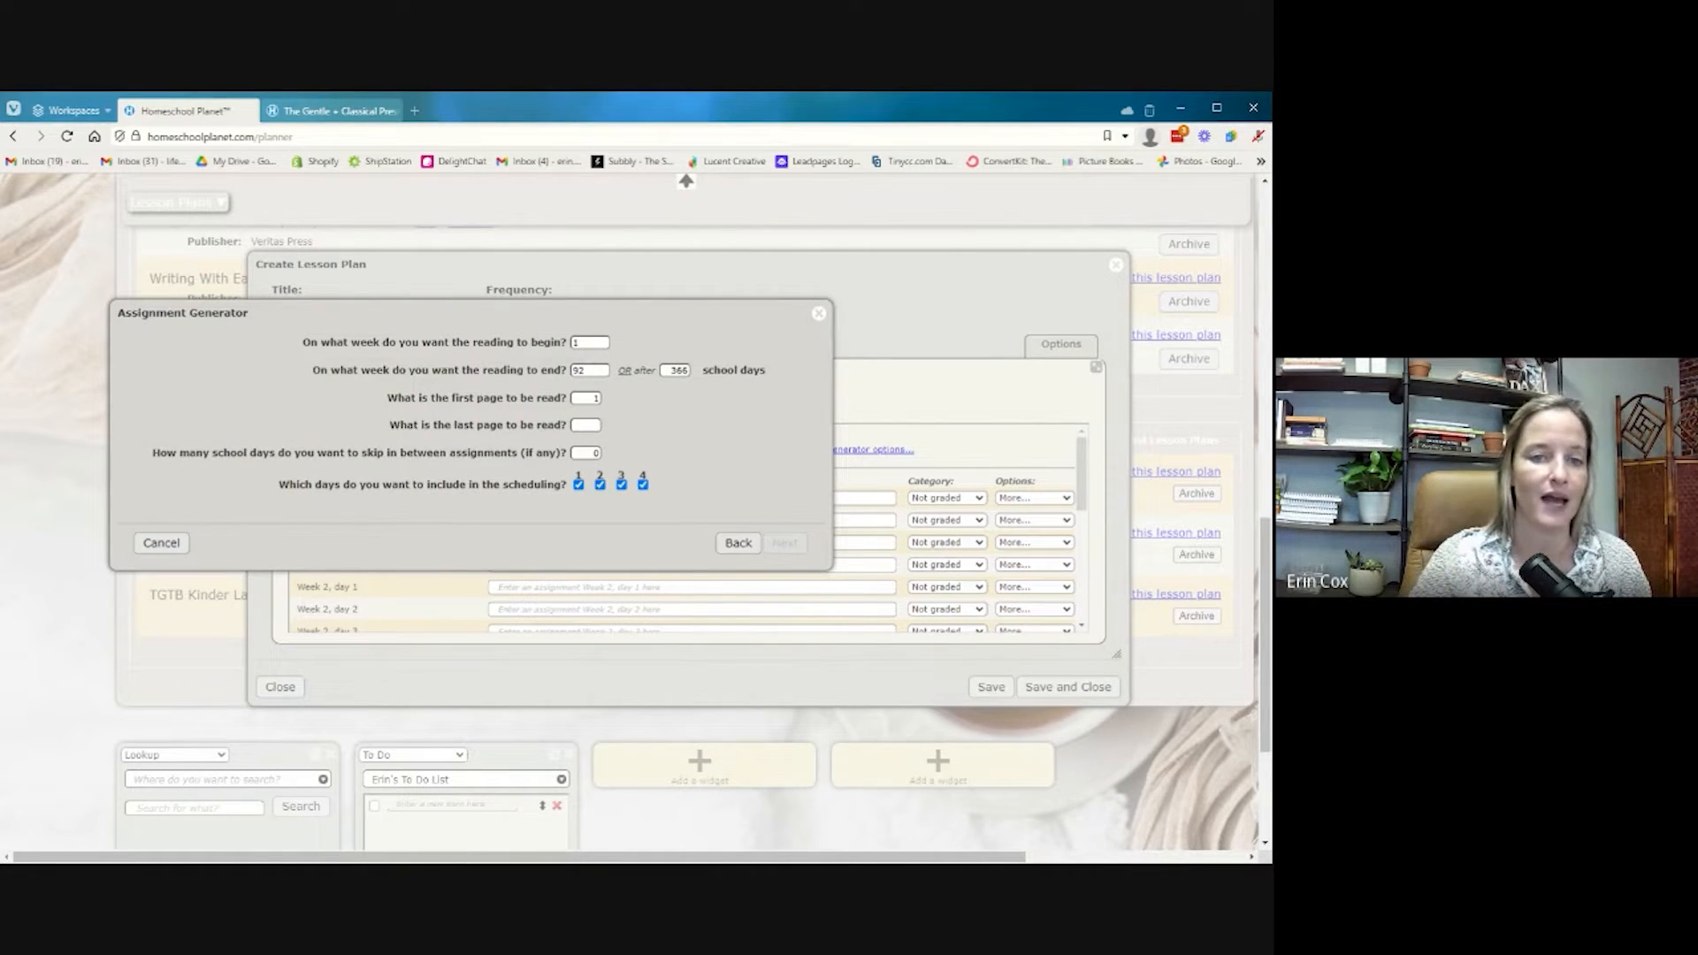
# Set the reading to end after 25 school days, covering pages 6 to 196
pyautogui.doubleClick(581, 371)
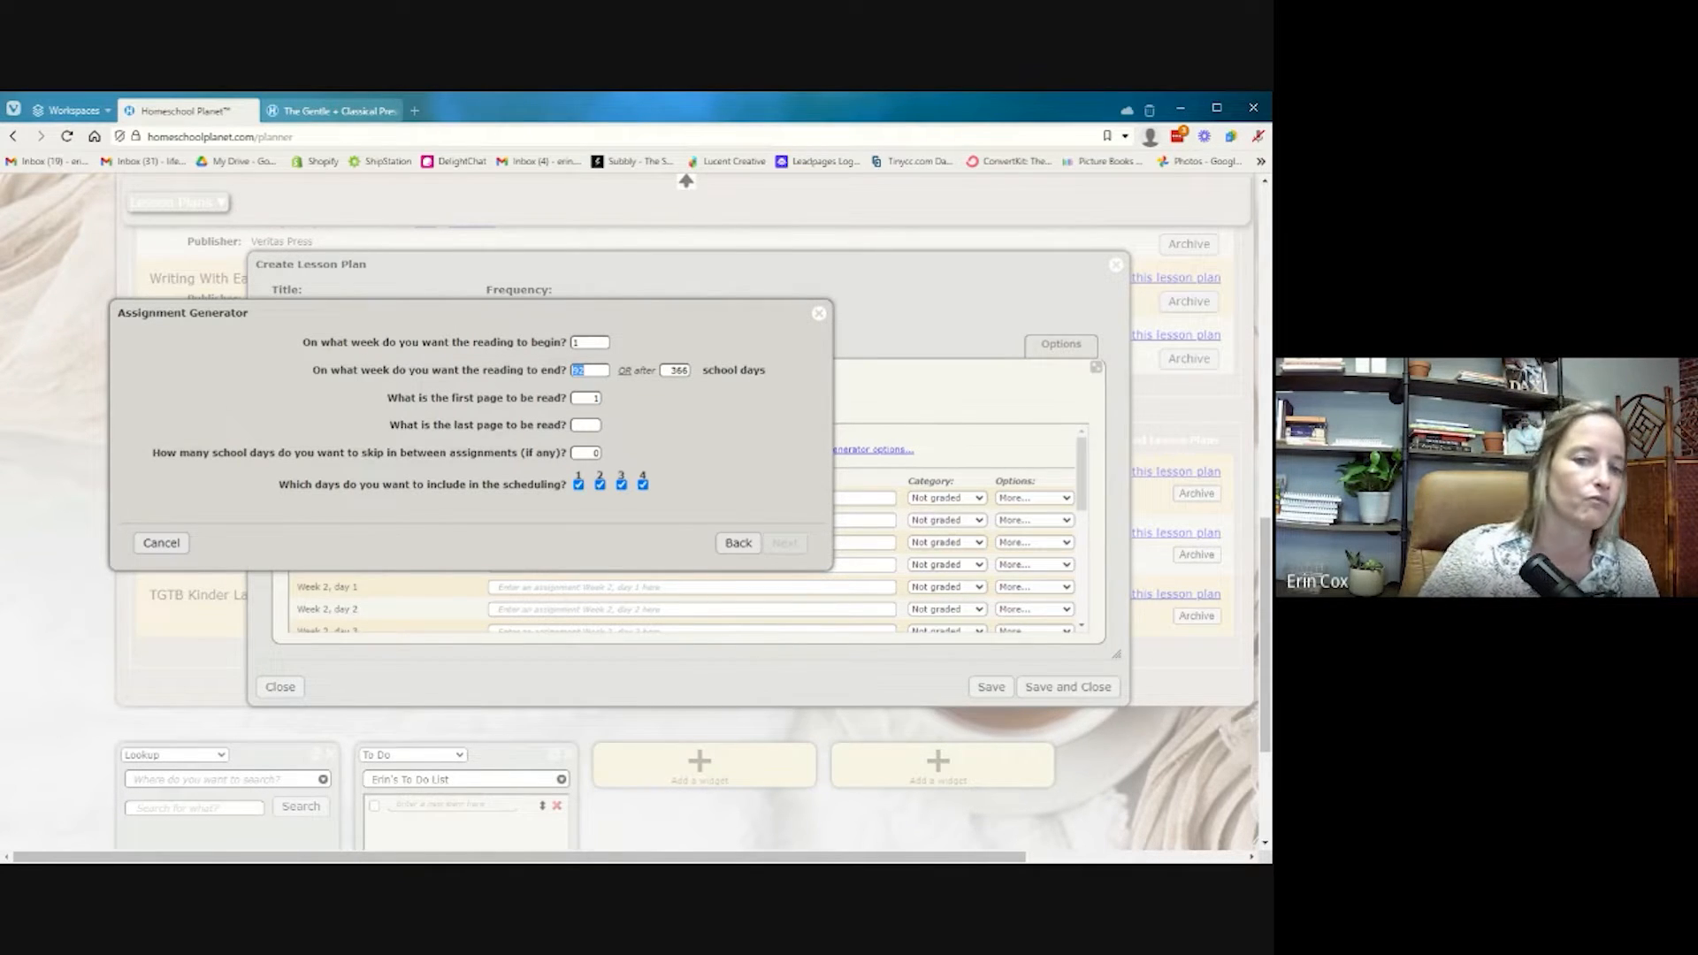
pyautogui.press('Tab')
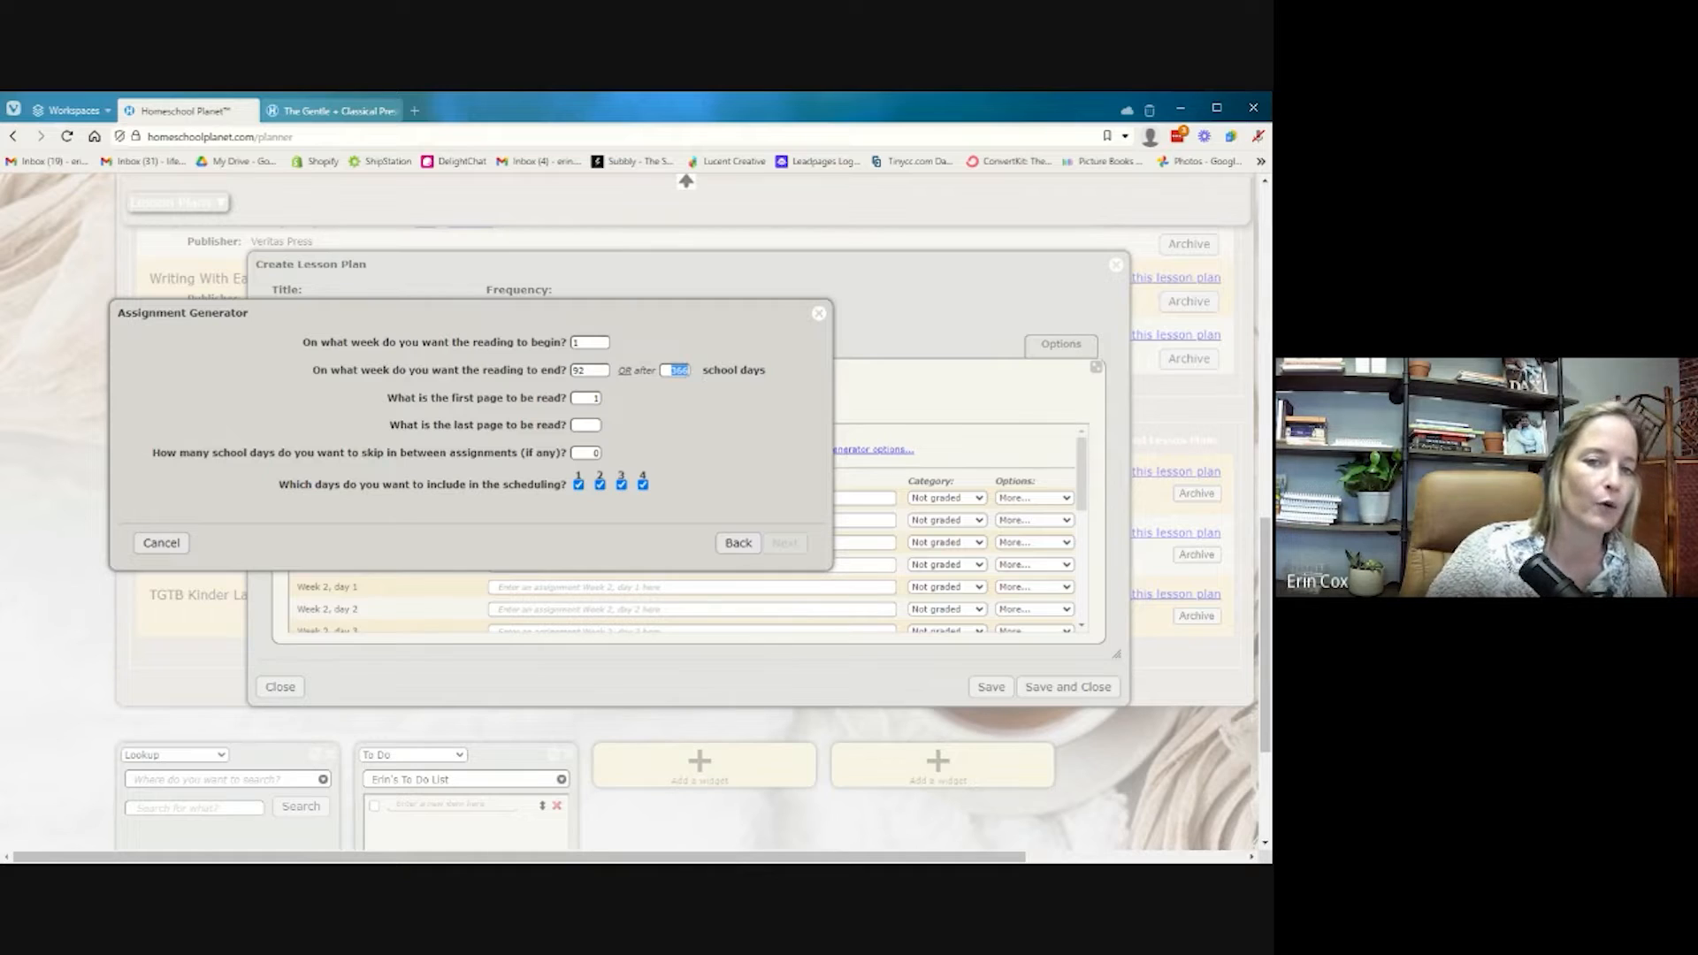
pyautogui.write('25')
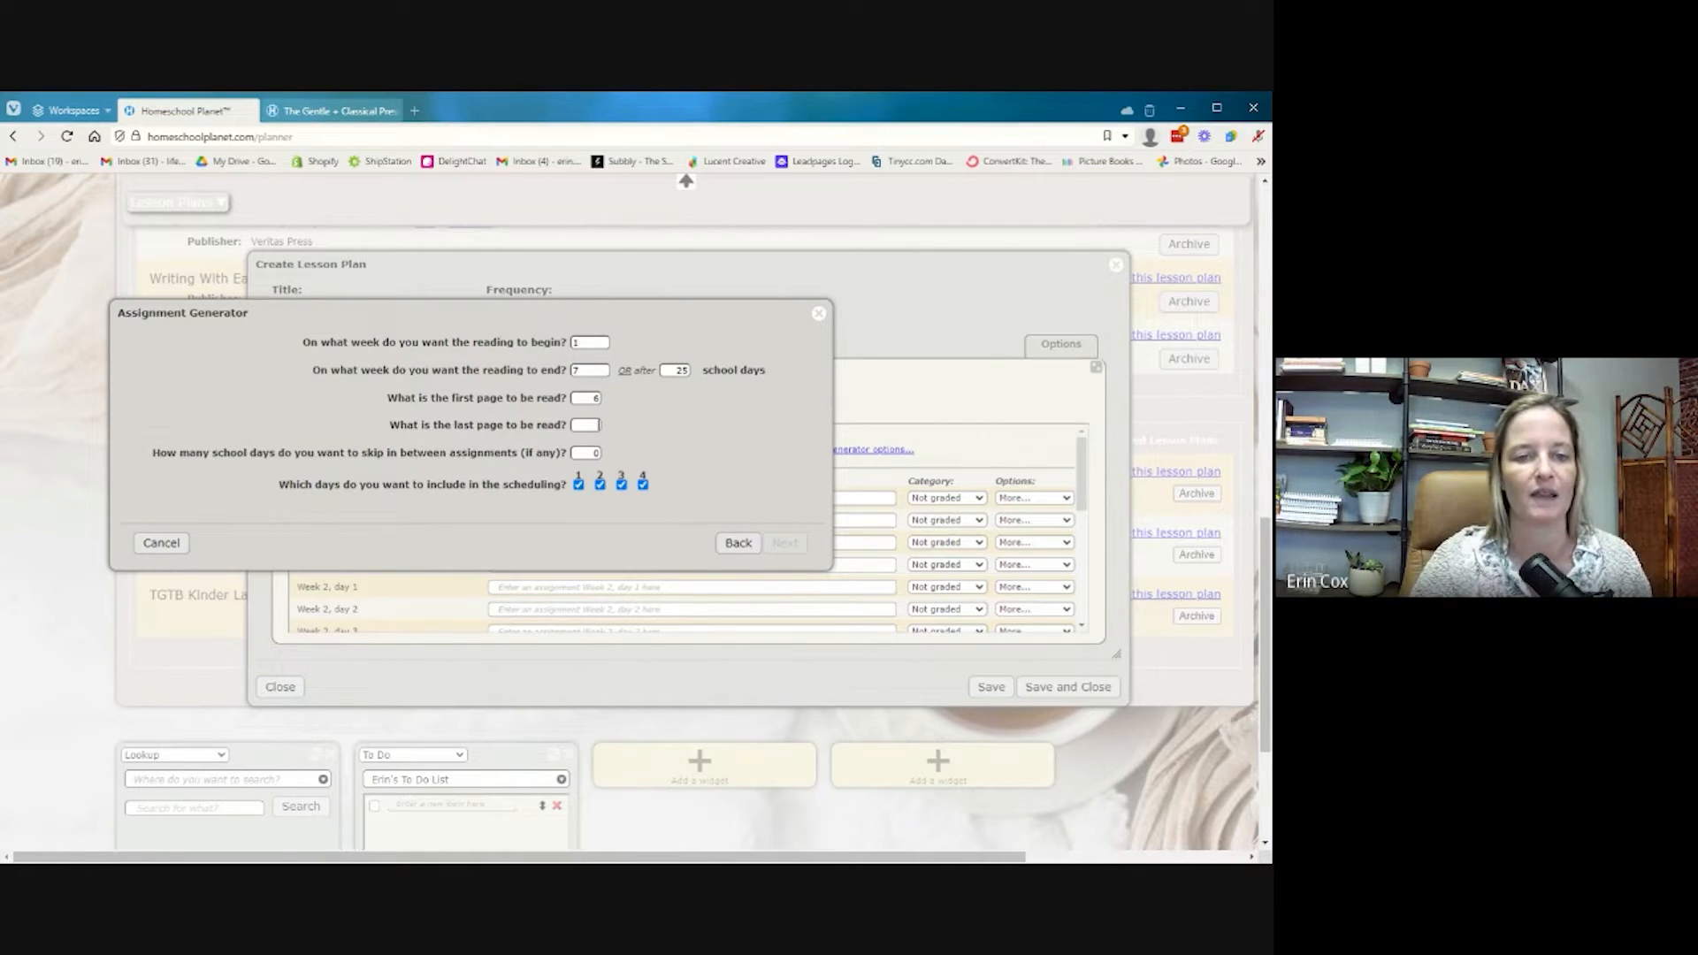
pyautogui.write('196')
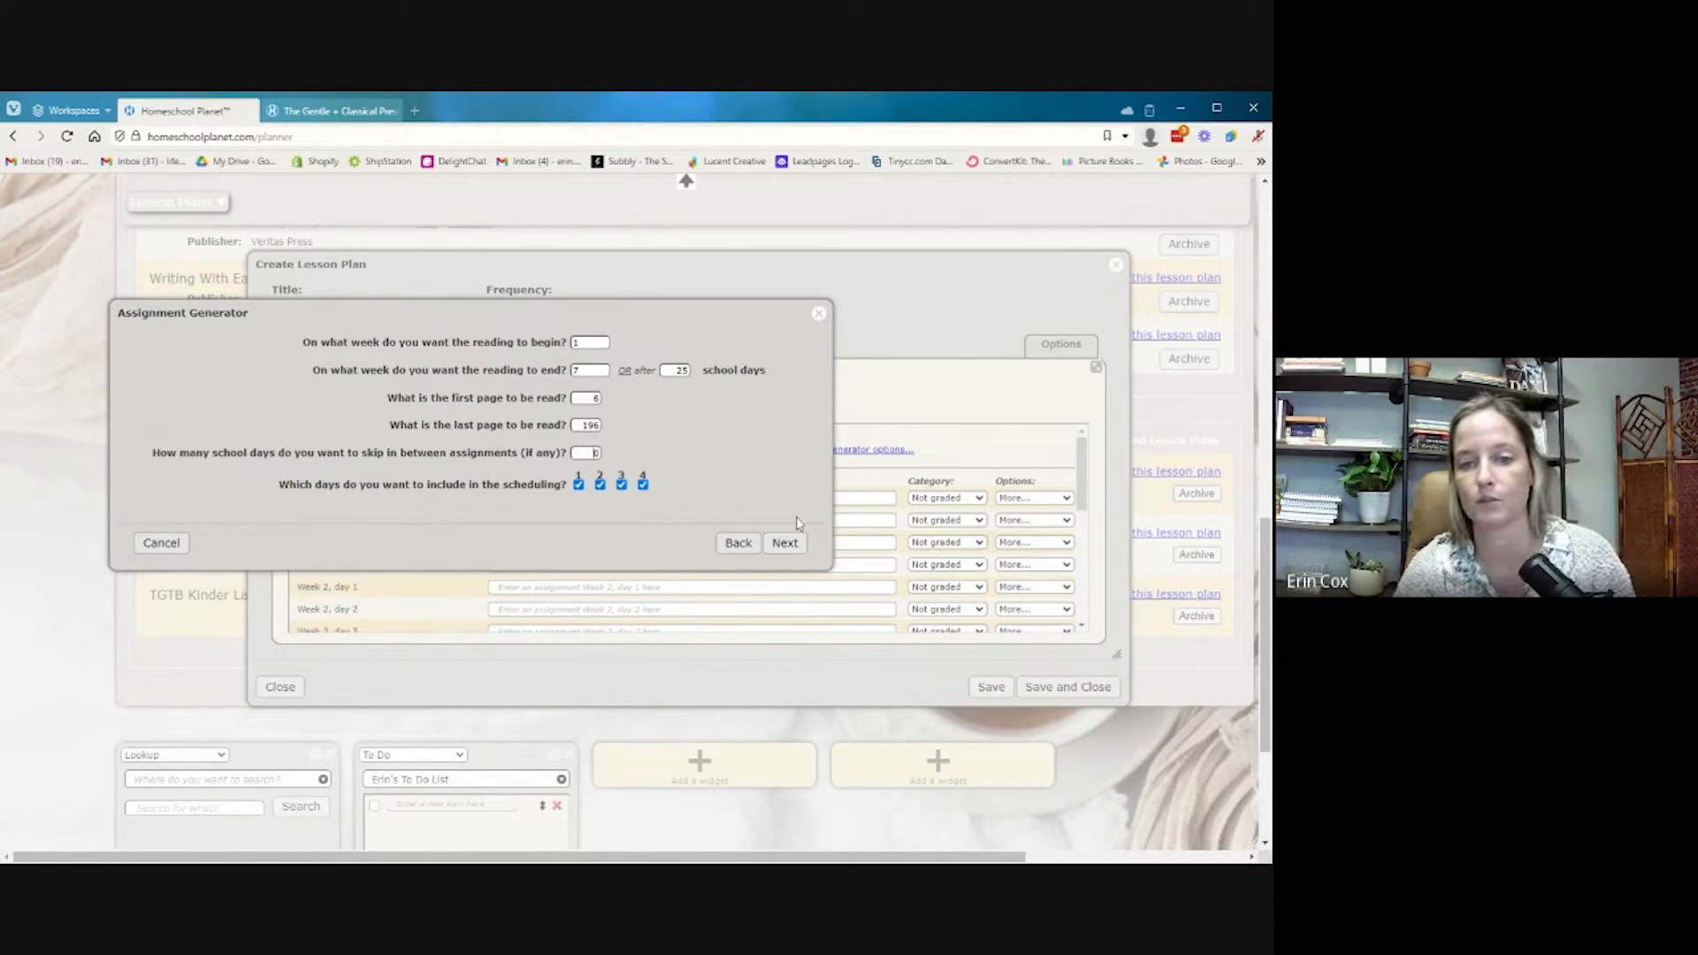
pyautogui.click(786, 542)
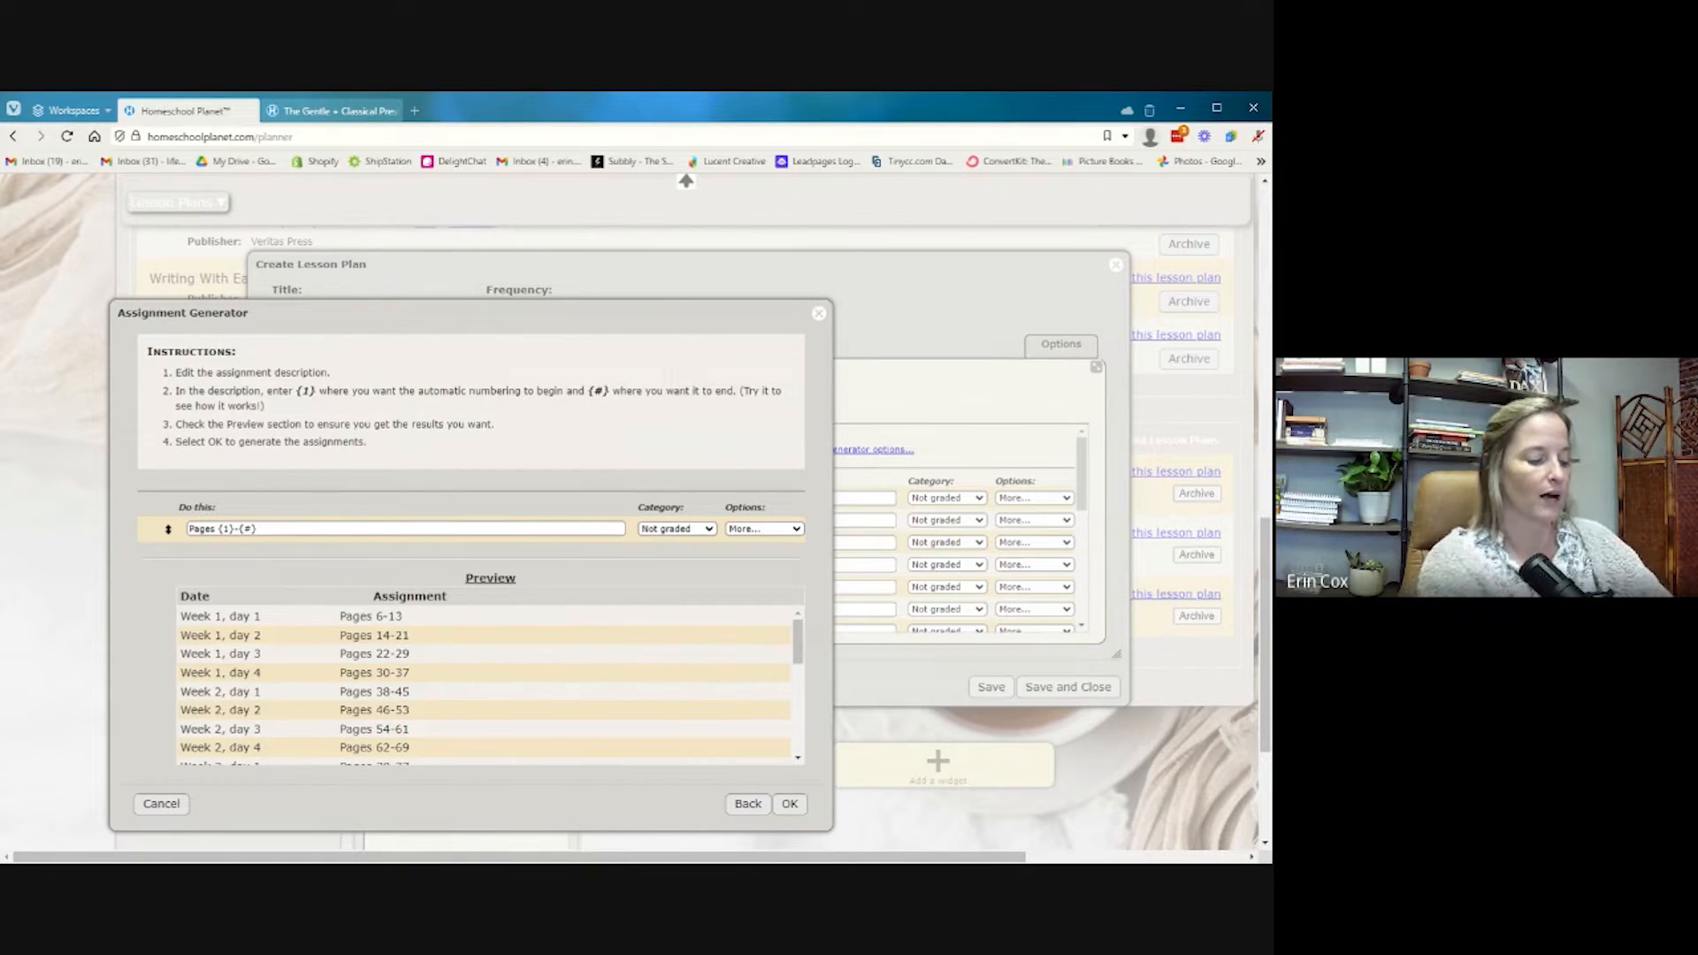
# Insert "Whatever Book Read Aloud" before the page range in the generated assignments' description
pyautogui.write('Whatever B')
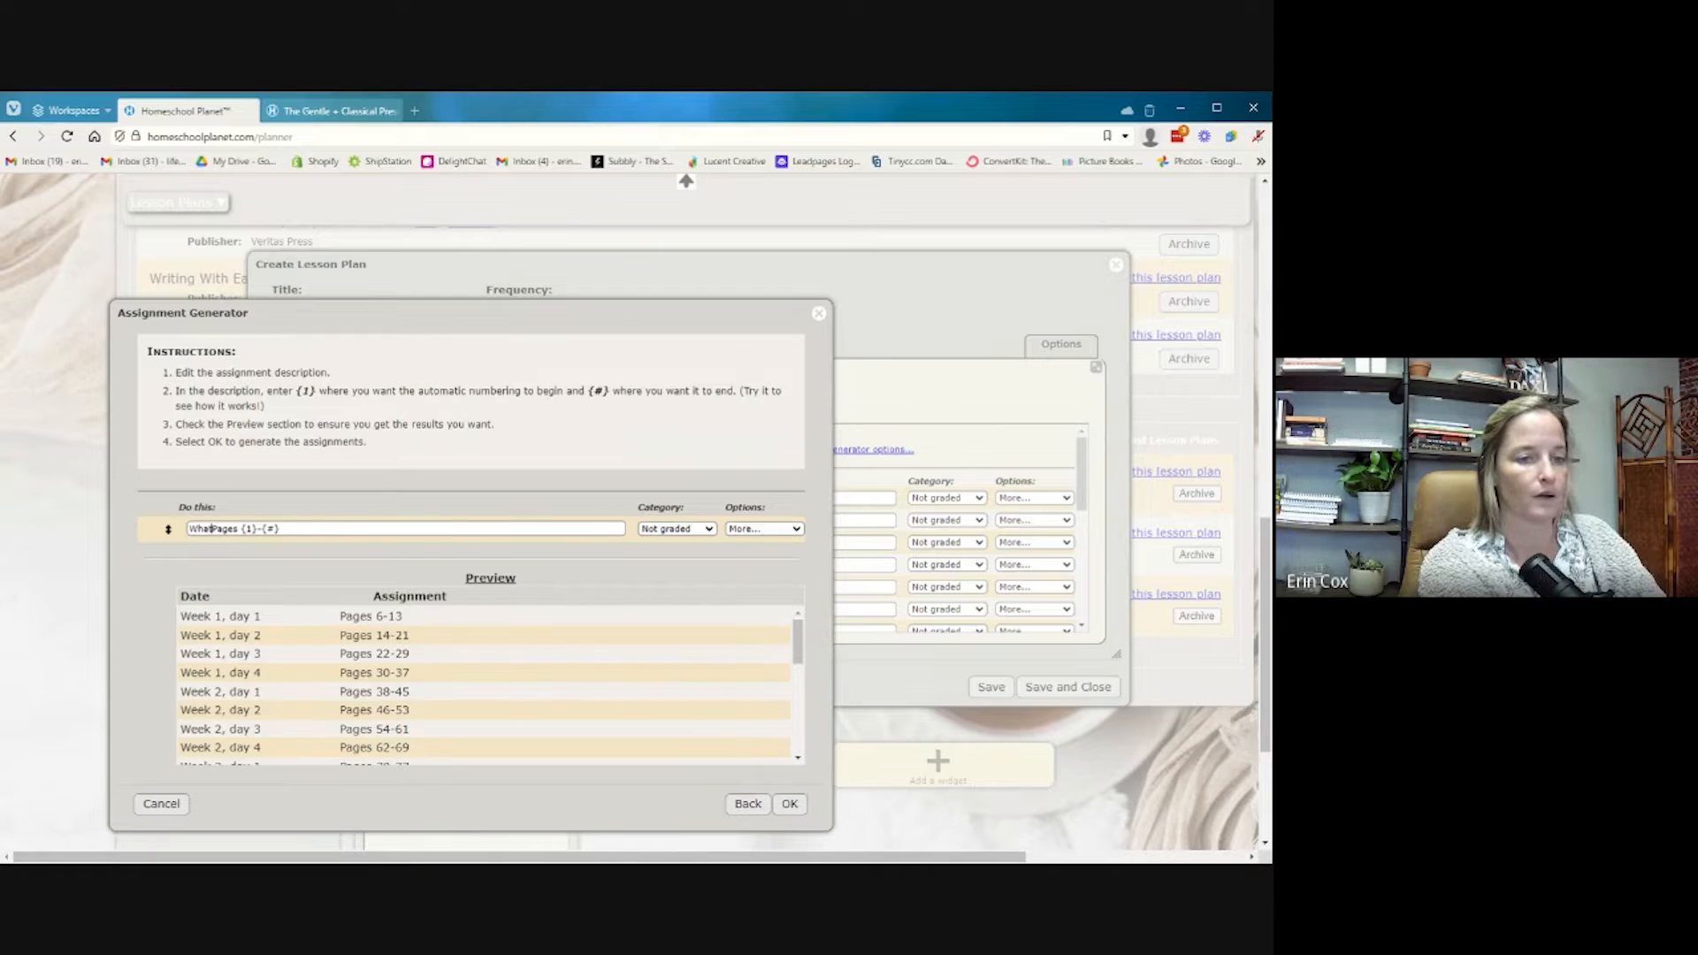
pyautogui.write('ook Read A')
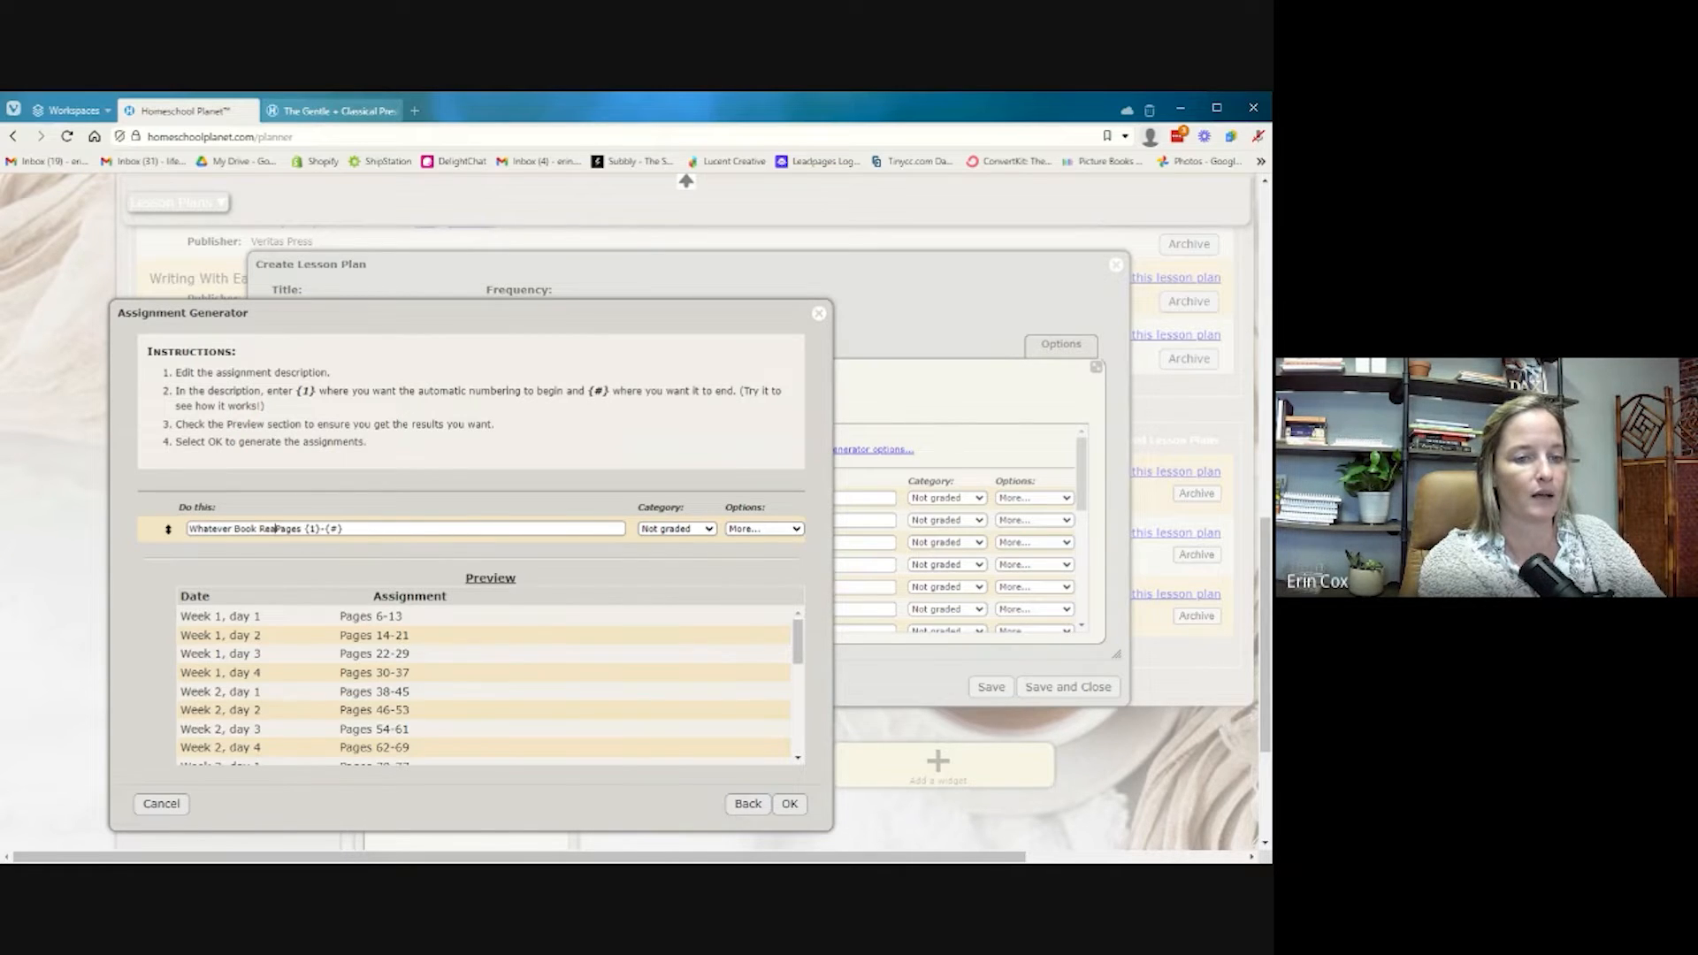
pyautogui.write('loud')
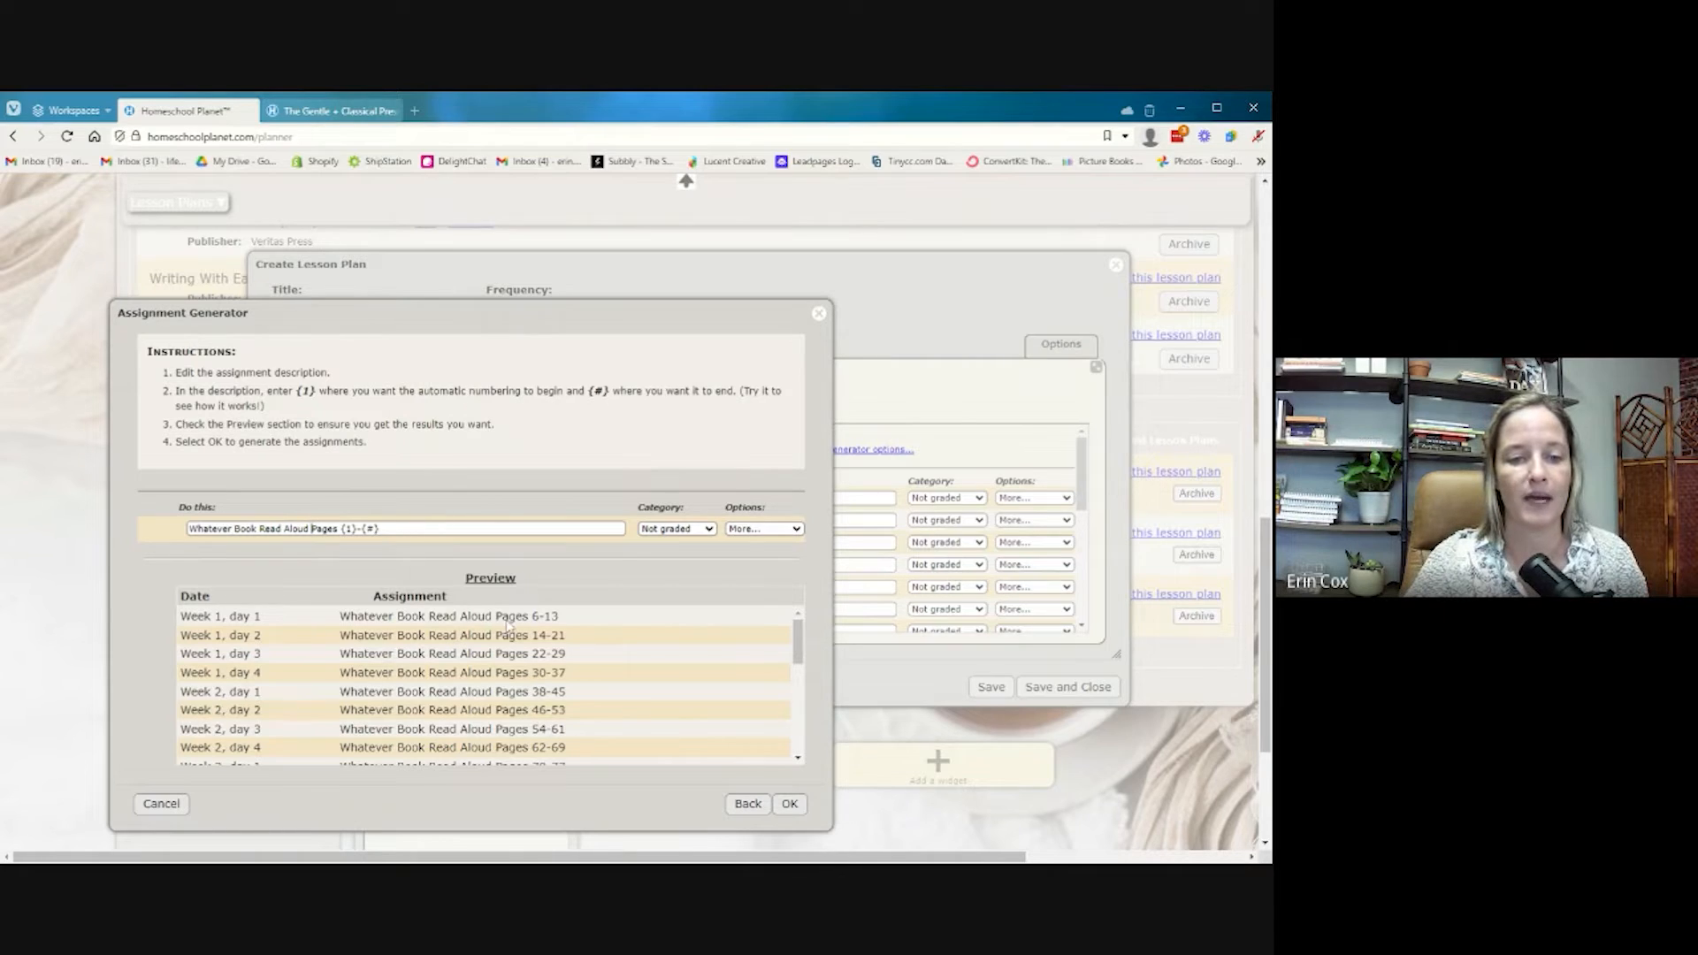
# Check the preview of the daily page assignments through to the last one, and cancel the Assignment Generator
pyautogui.scroll(-2, 465, 660)
pyautogui.scroll(-5, 464, 661)
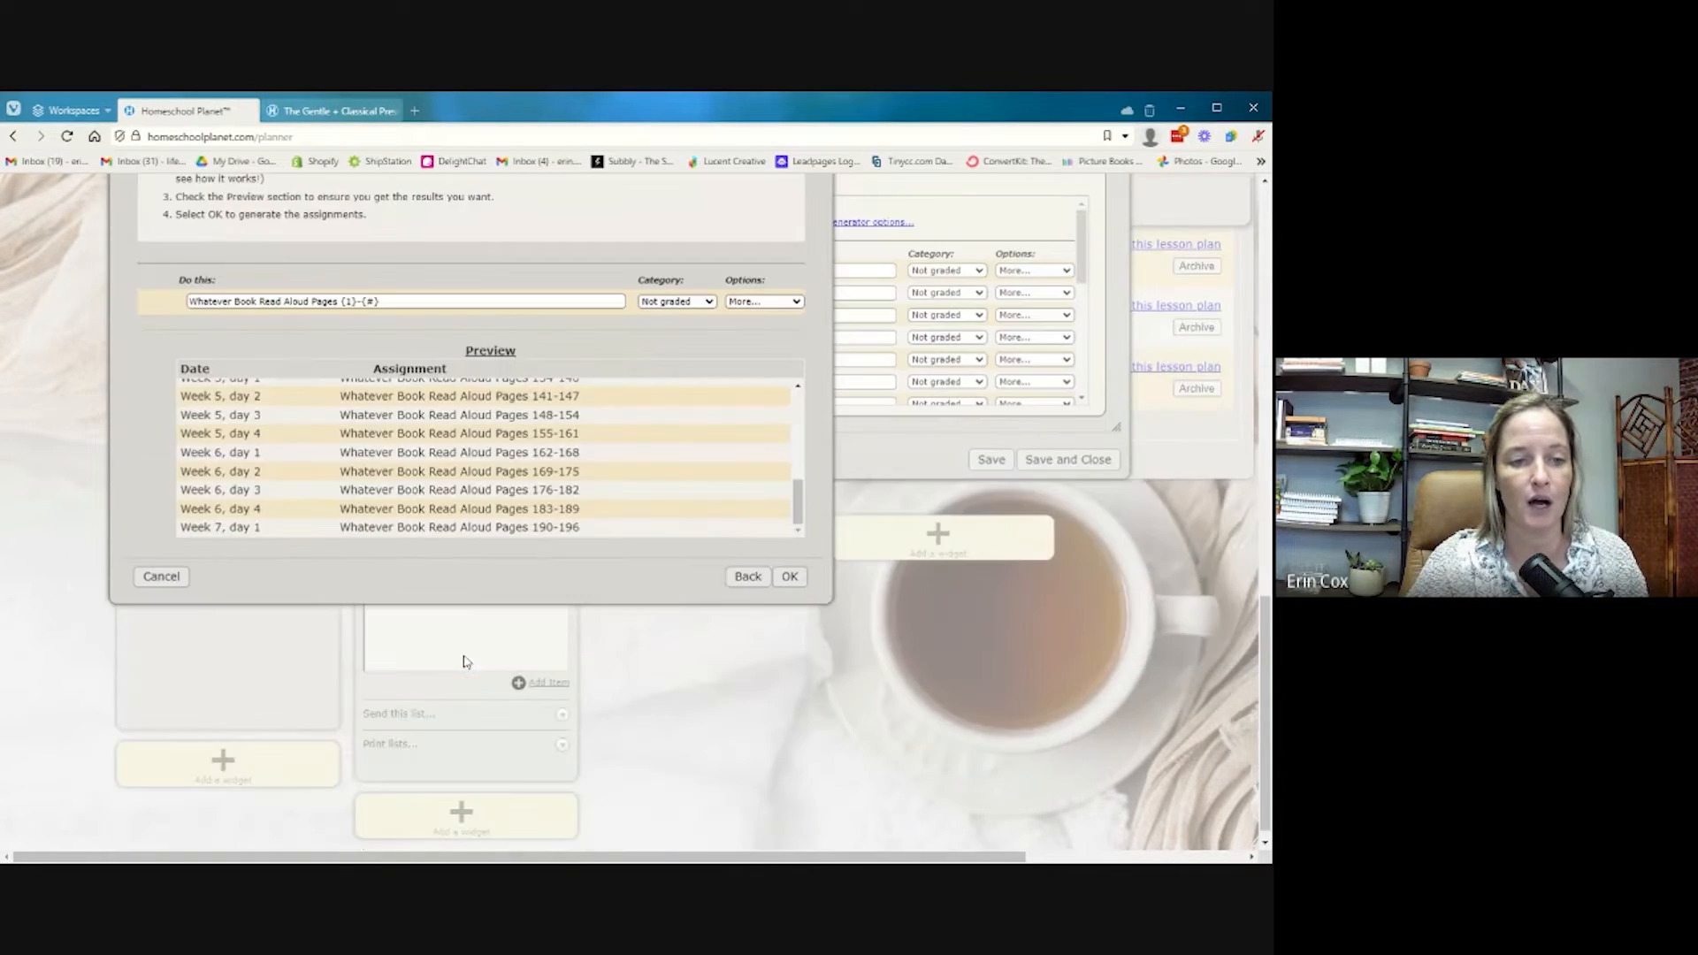
pyautogui.scroll(-2, 350, 511)
pyautogui.scroll(8, 350, 511)
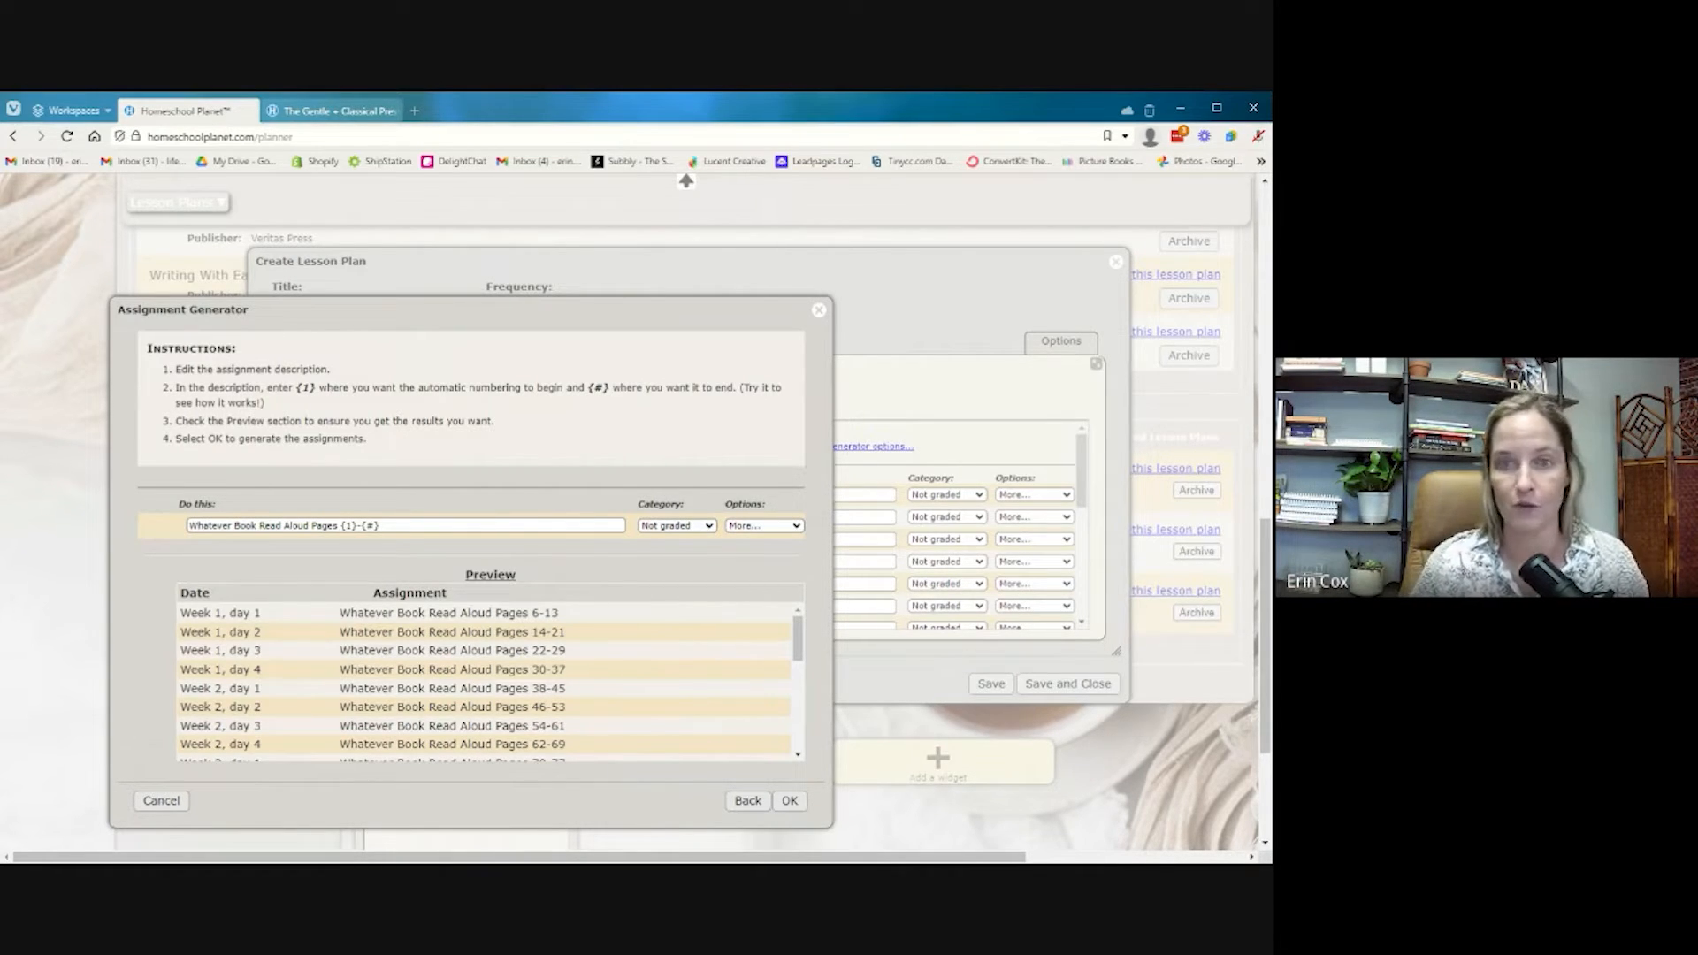
pyautogui.click(747, 801)
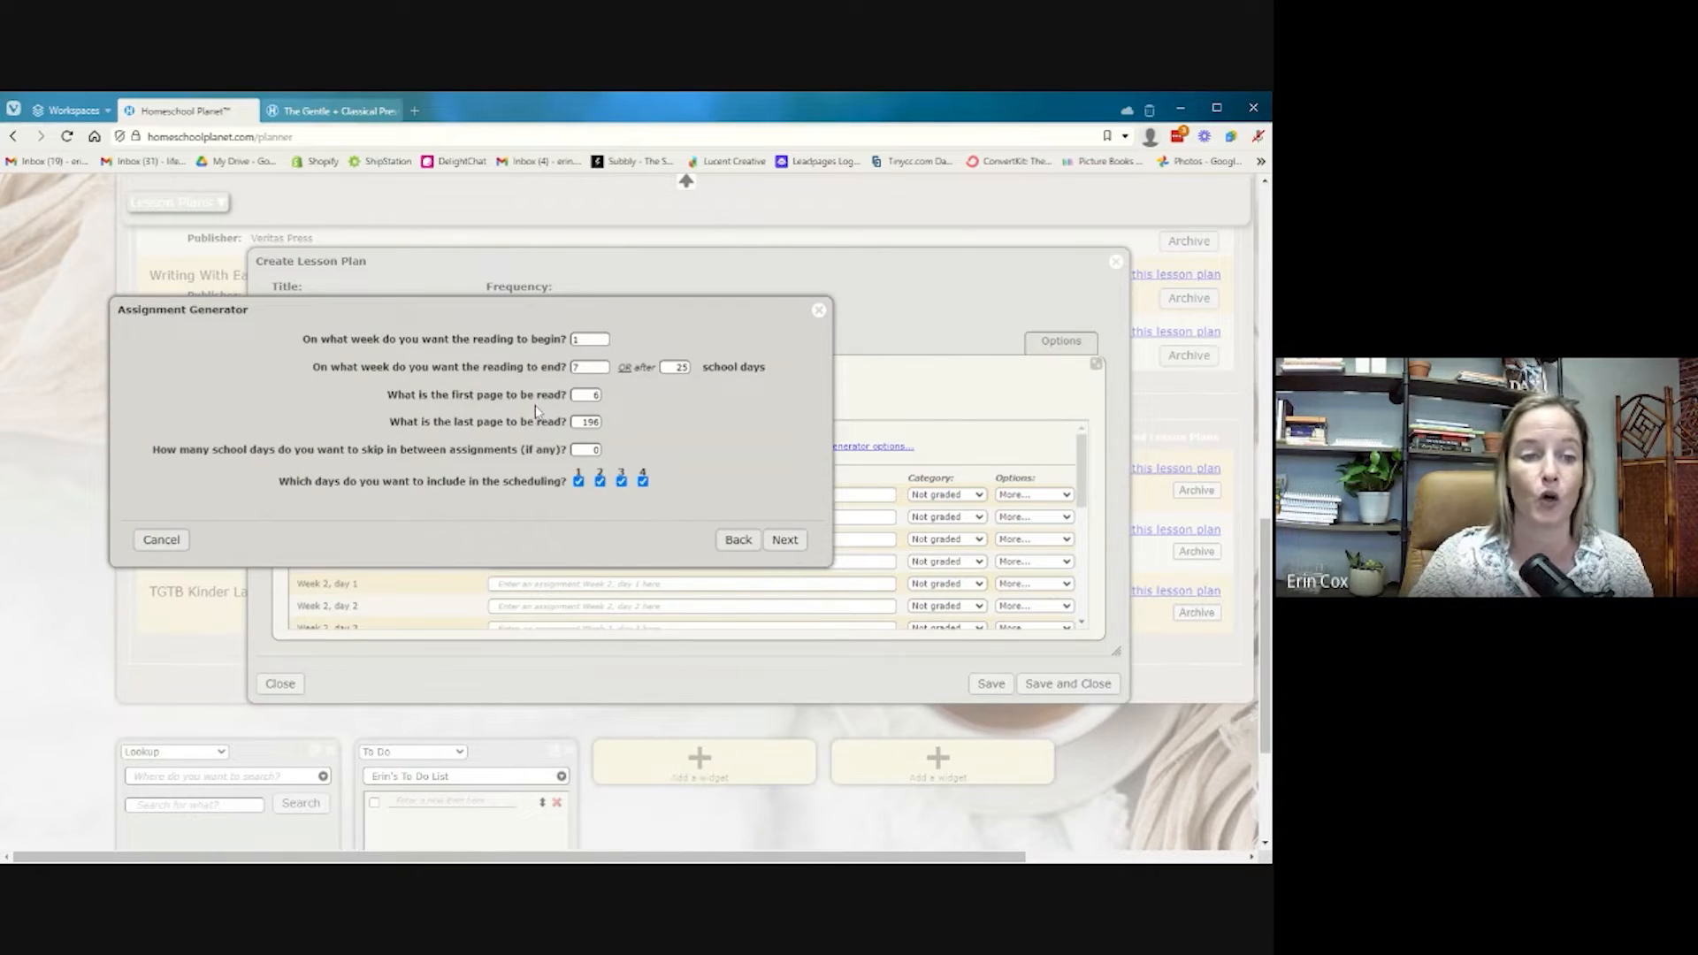
pyautogui.click(161, 539)
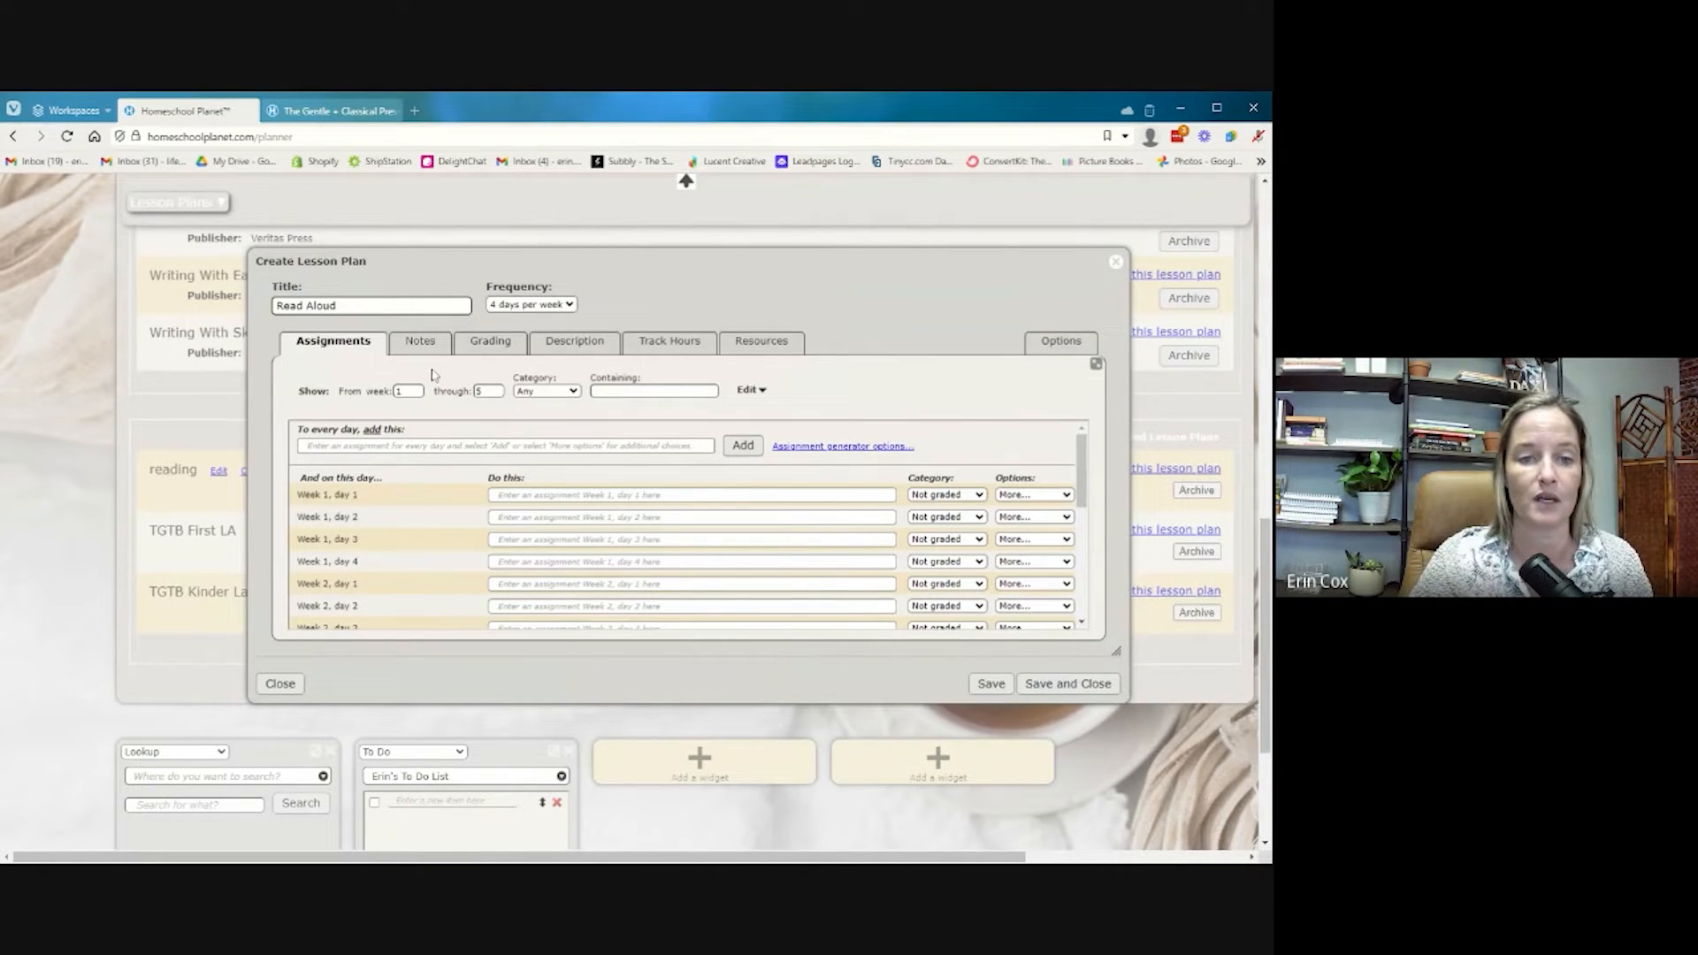
# Look at the generator's choices for repeating the same assignment and for a recurring pattern without generating anything
pyautogui.click(863, 446)
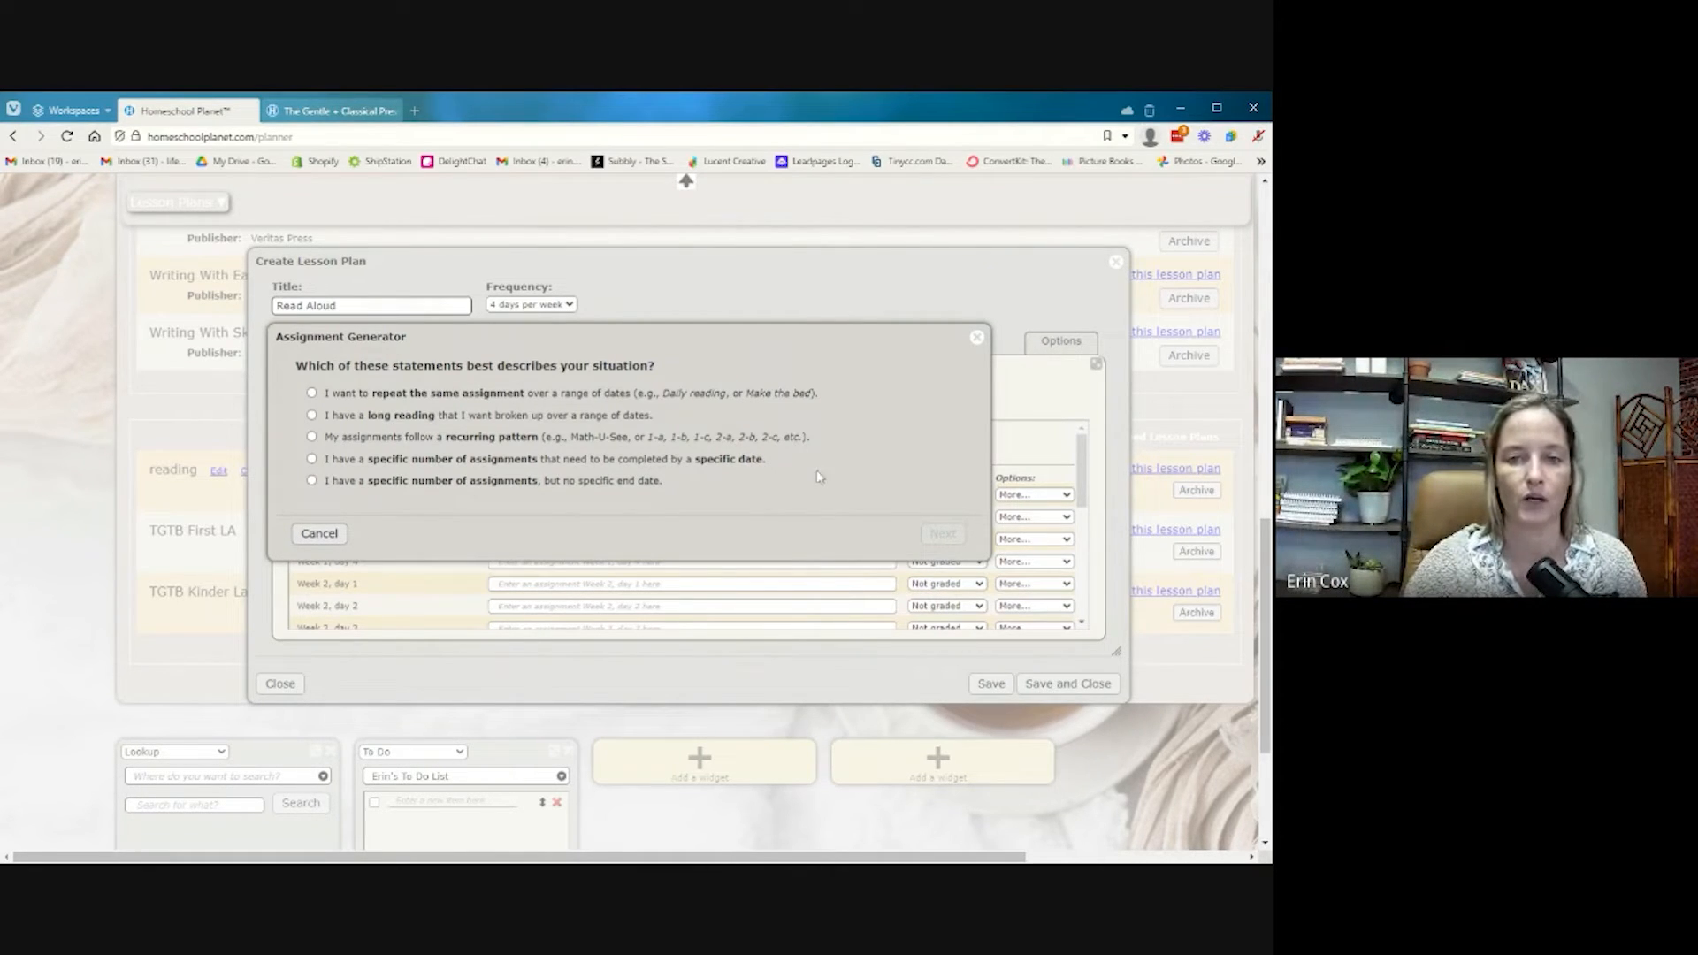
pyautogui.click(312, 394)
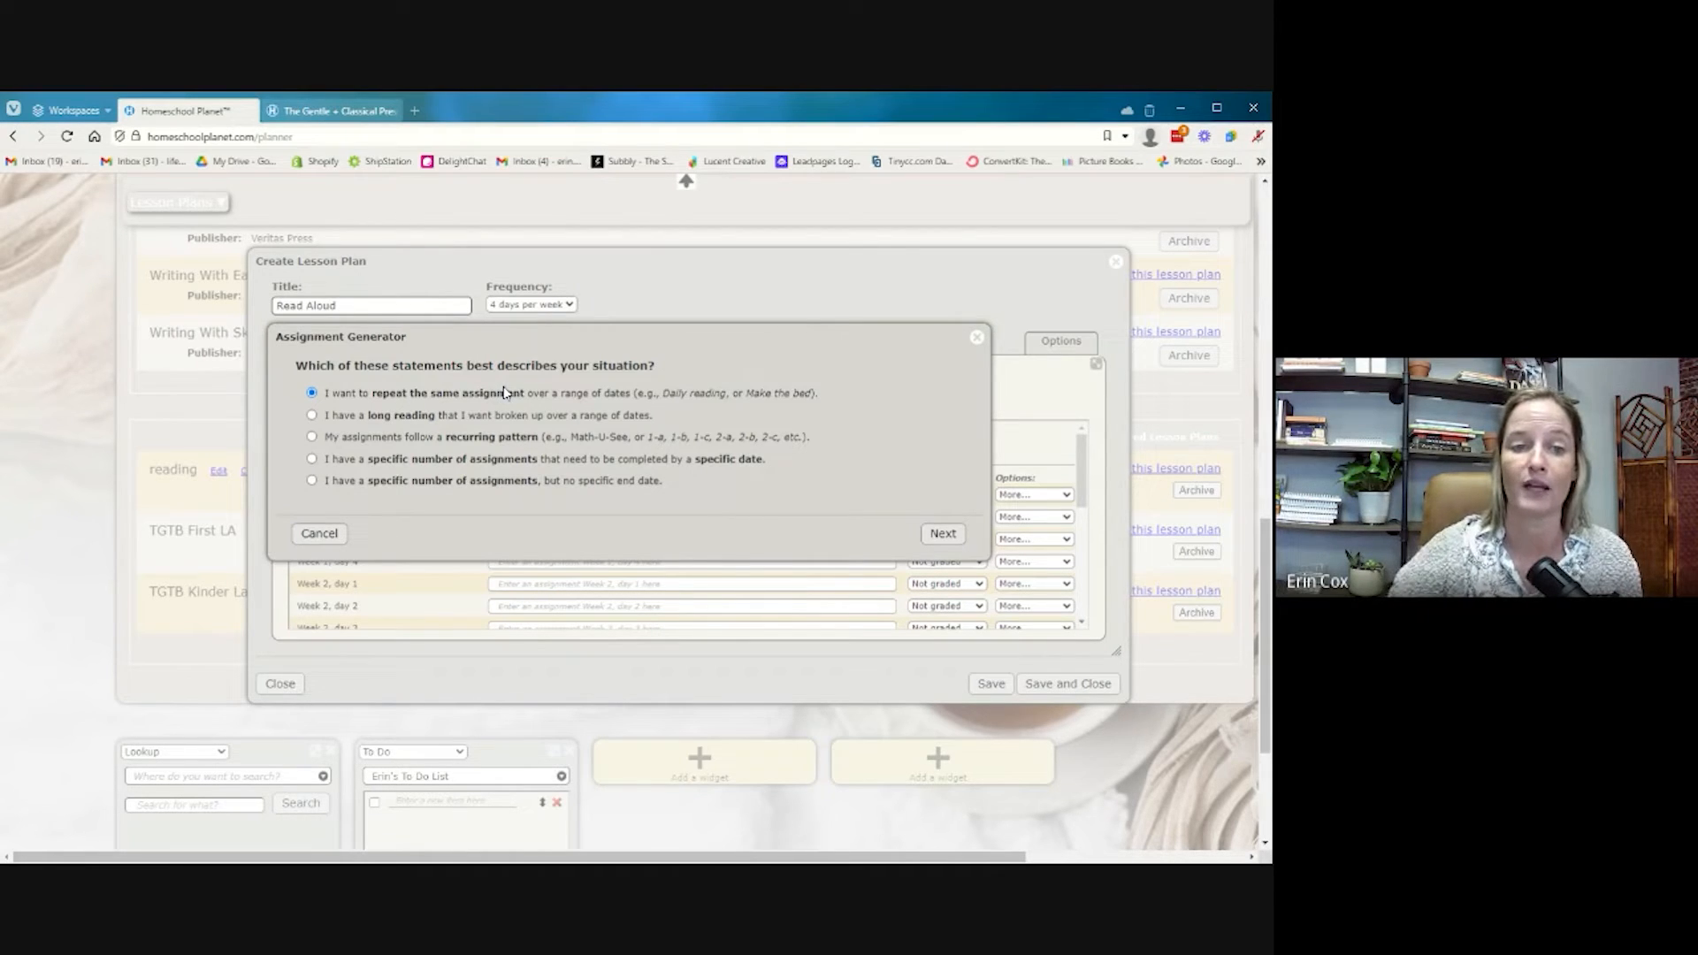
pyautogui.click(312, 436)
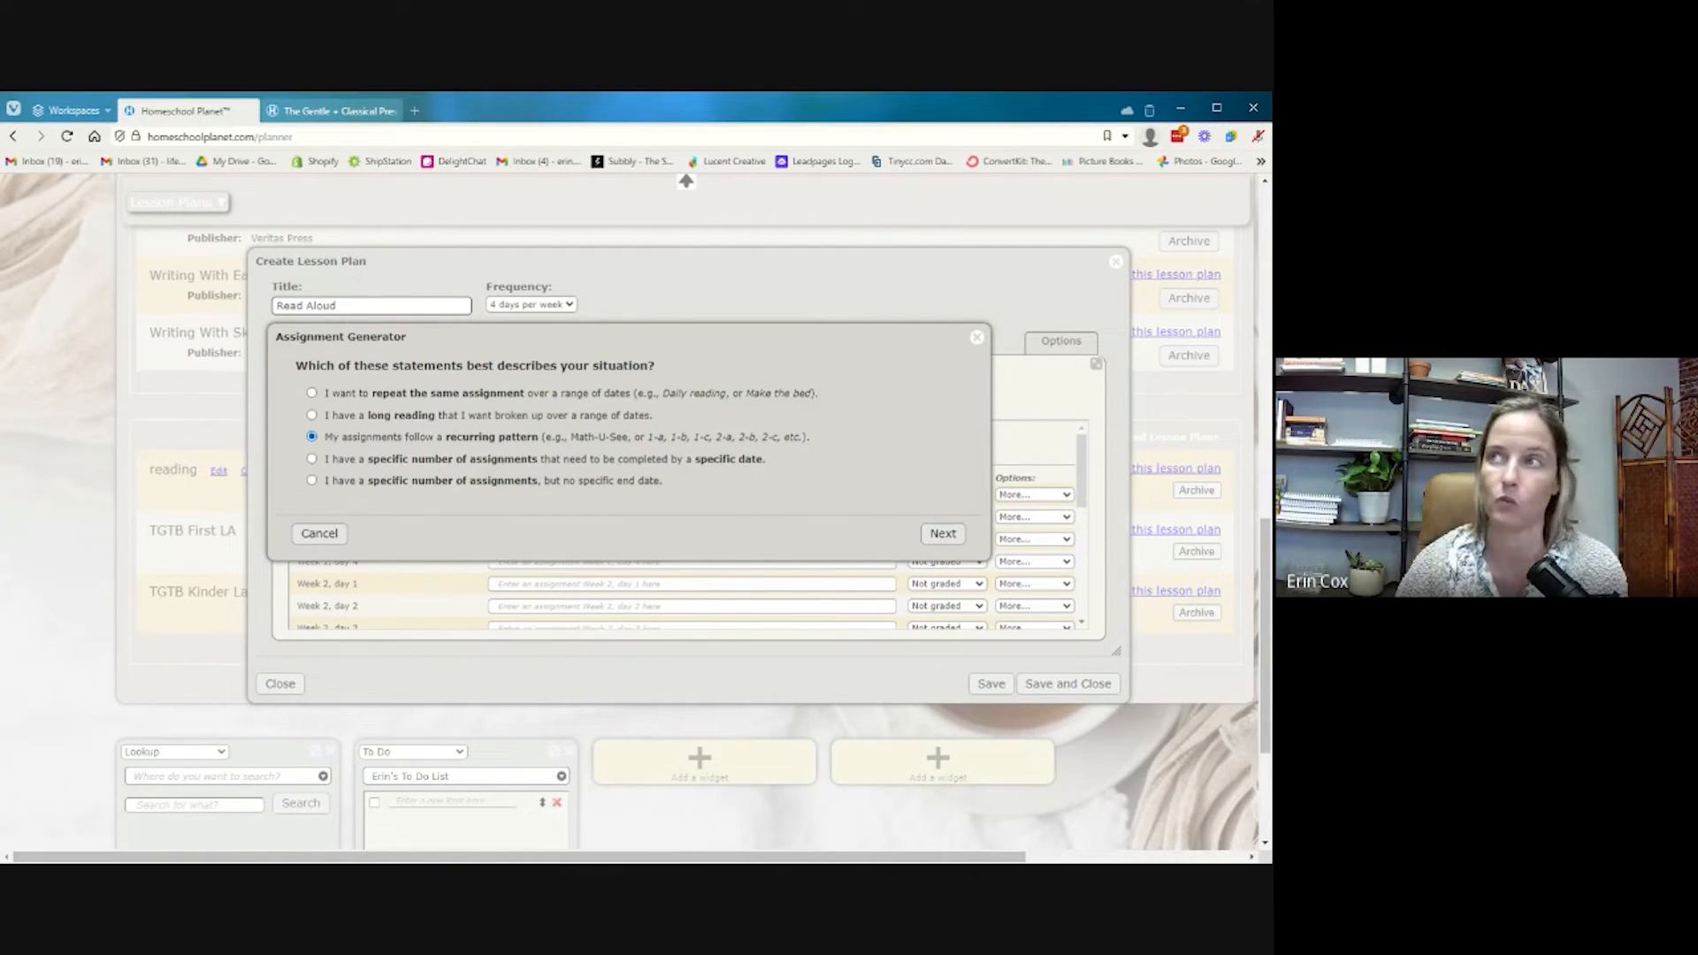
pyautogui.click(977, 337)
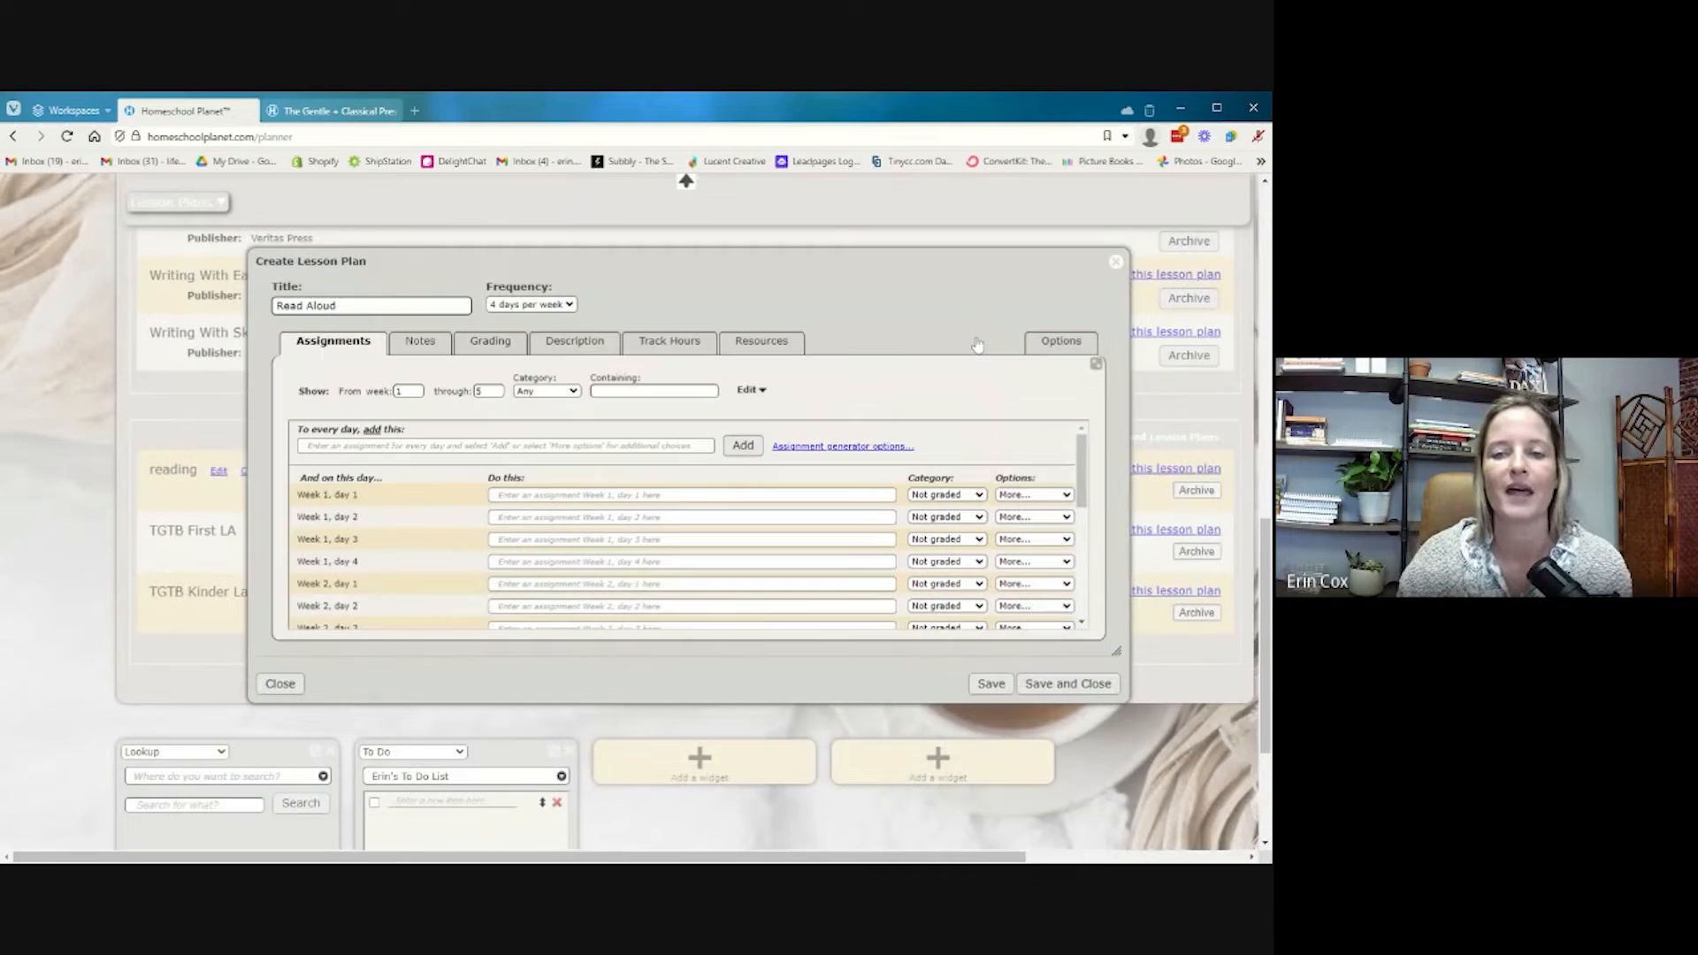
# Close the Read Aloud lesson plan without saving it
pyautogui.click(1117, 262)
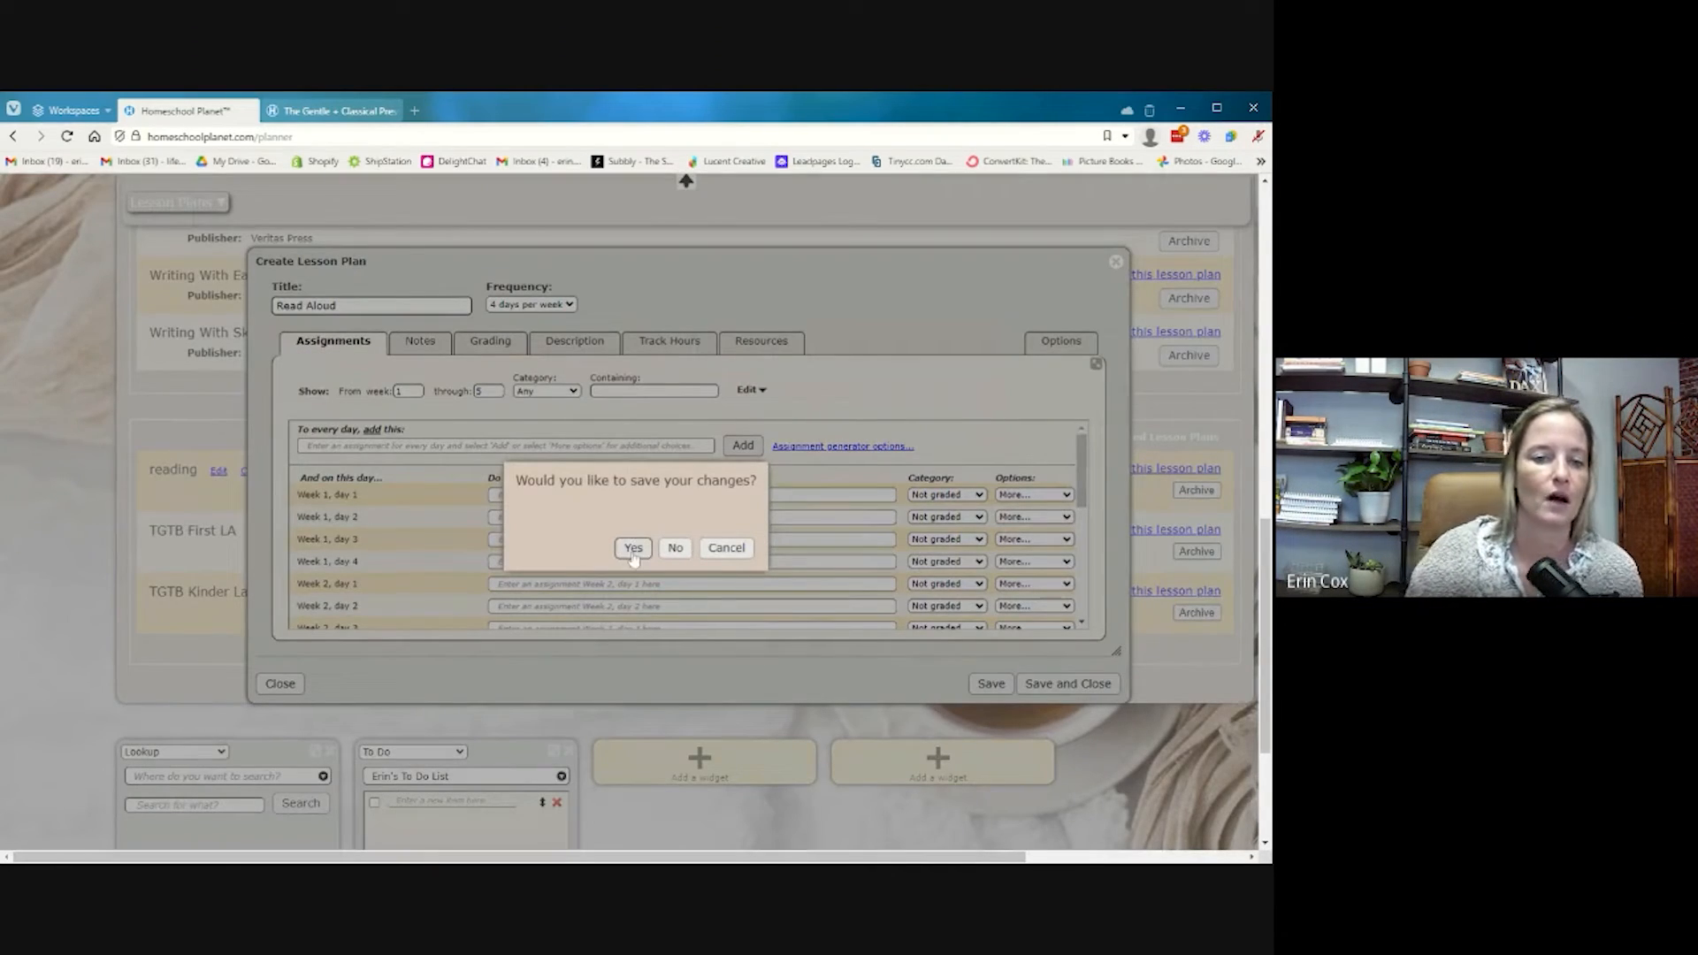
pyautogui.click(675, 547)
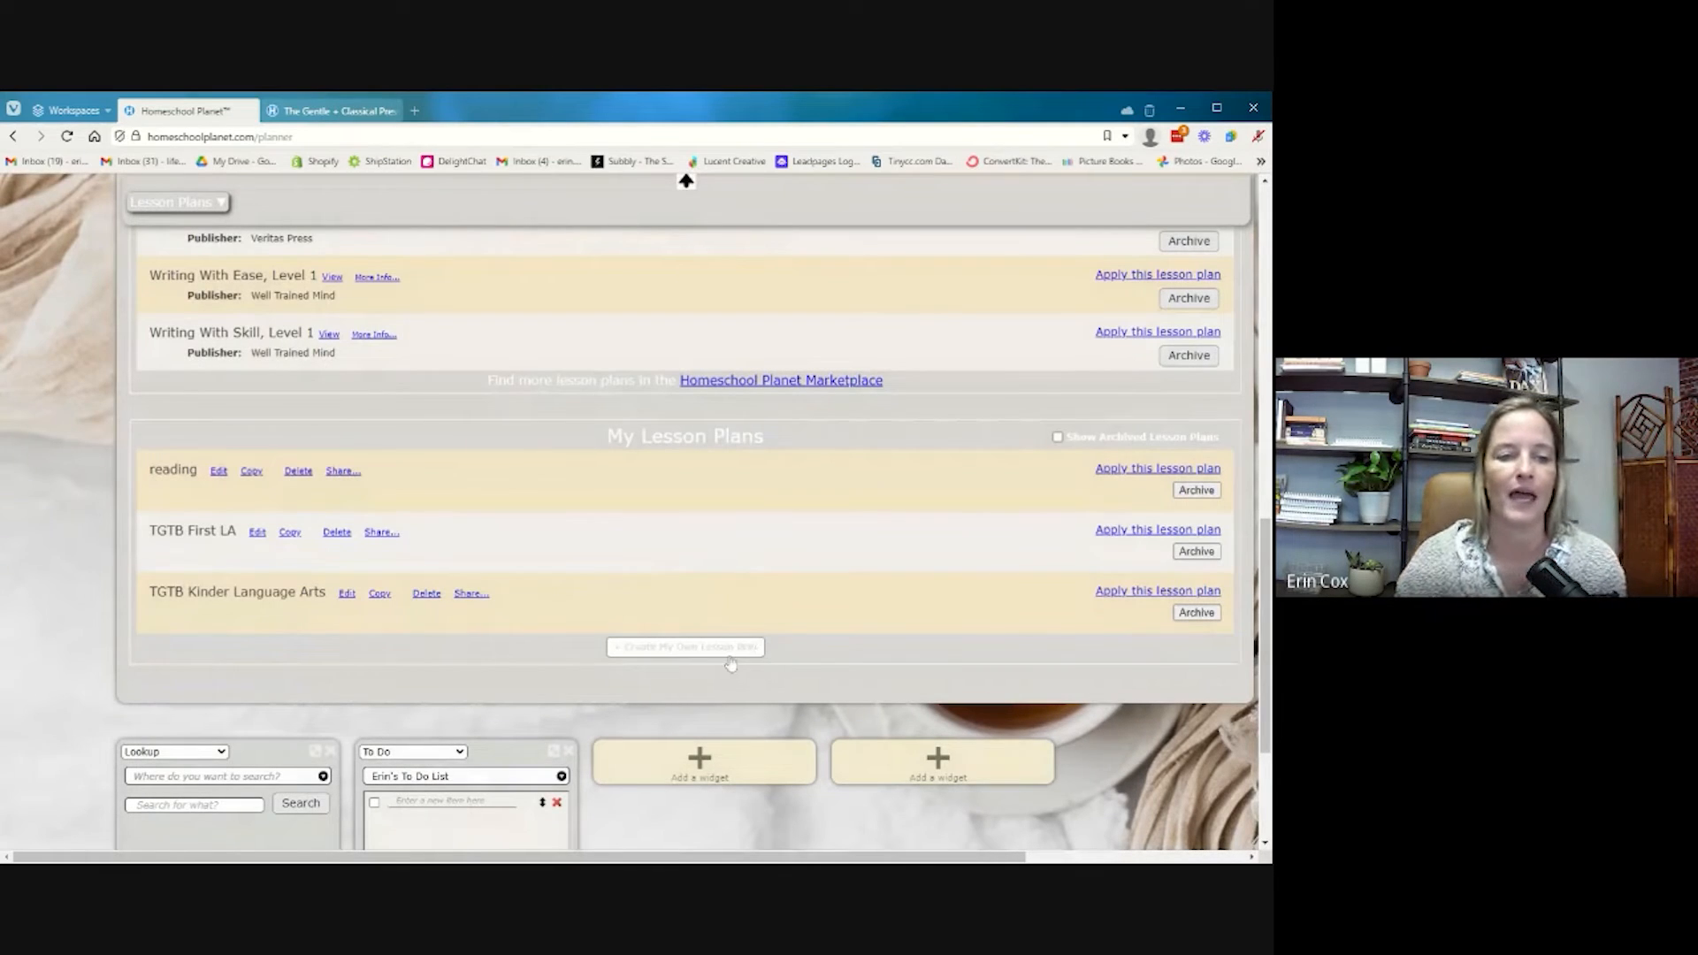
pyautogui.scroll(1, 372, 657)
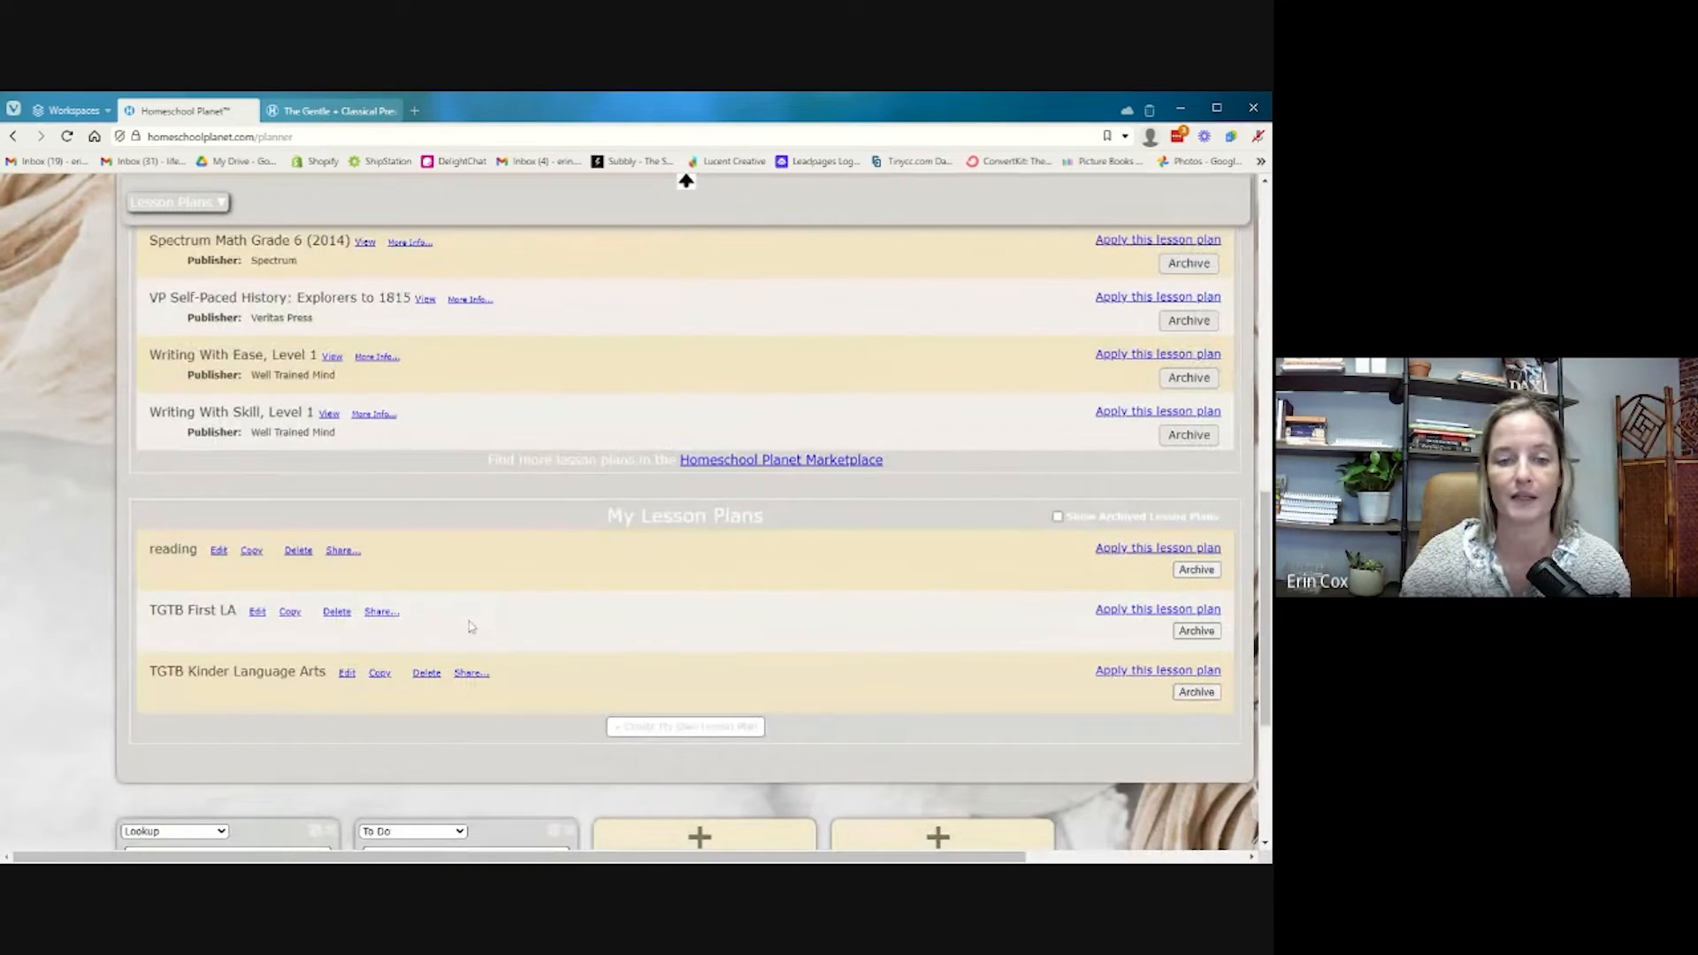
pyautogui.scroll(-1, 469, 624)
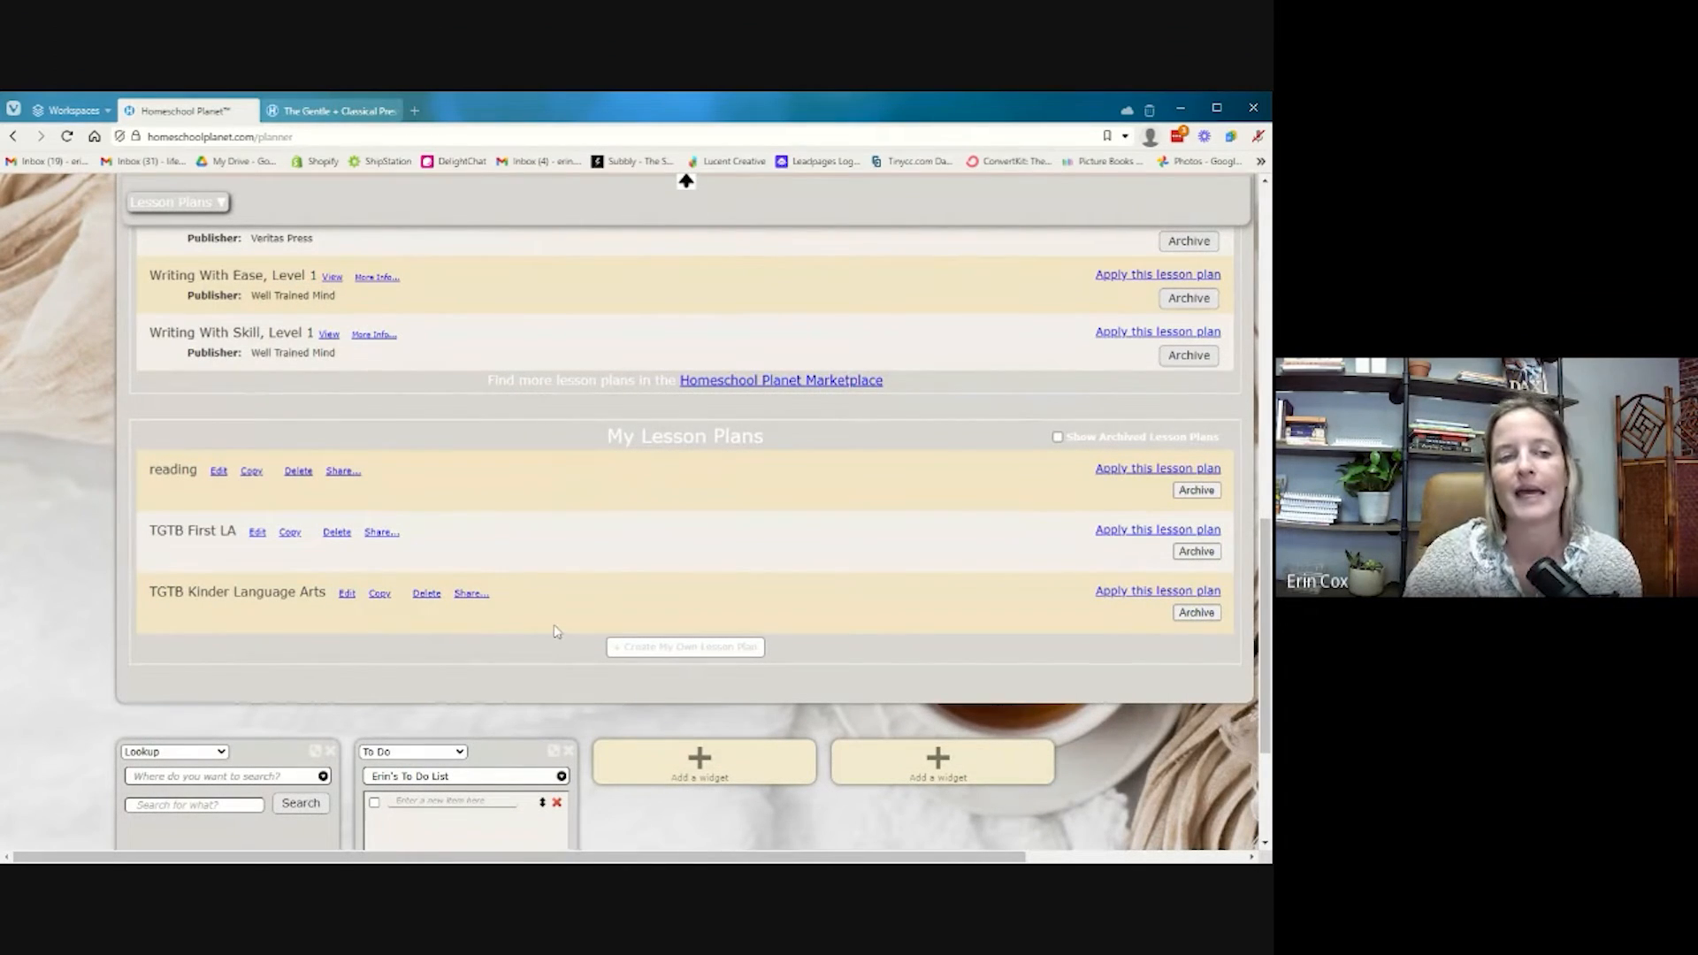
# View the weekly calendar for Sep 3 - Sep 9 and the list of purchased lesson plans
pyautogui.scroll(6, 557, 631)
pyautogui.scroll(5, 556, 631)
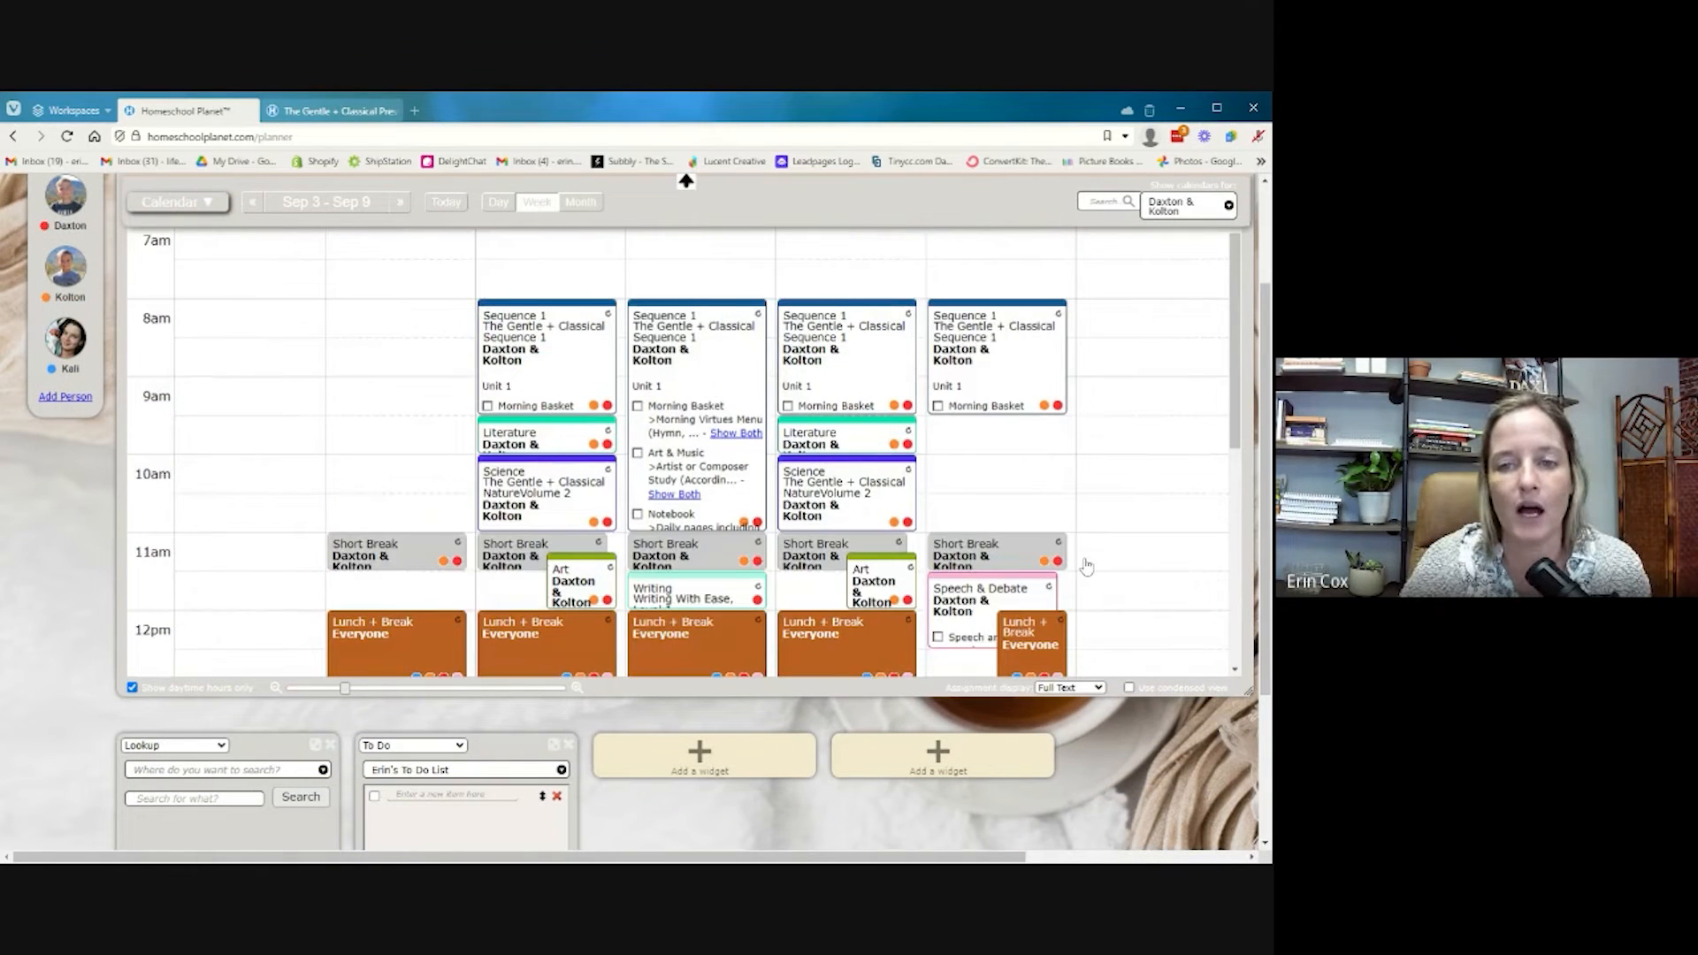
pyautogui.scroll(1, 1086, 566)
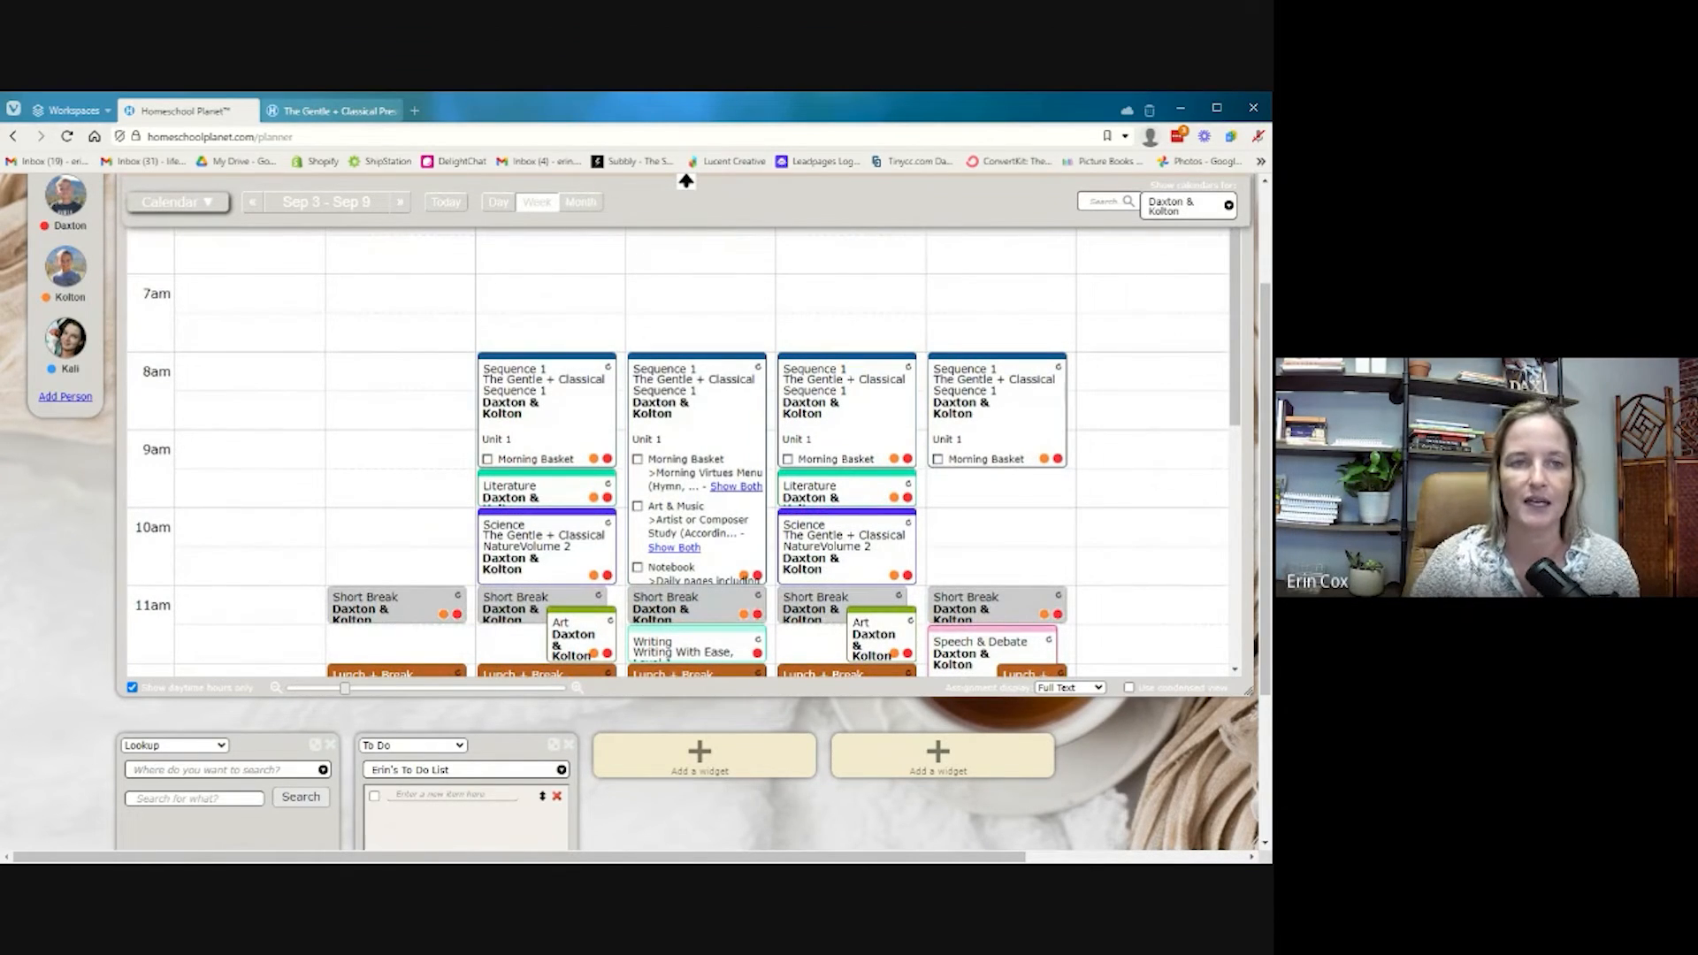
pyautogui.click(340, 112)
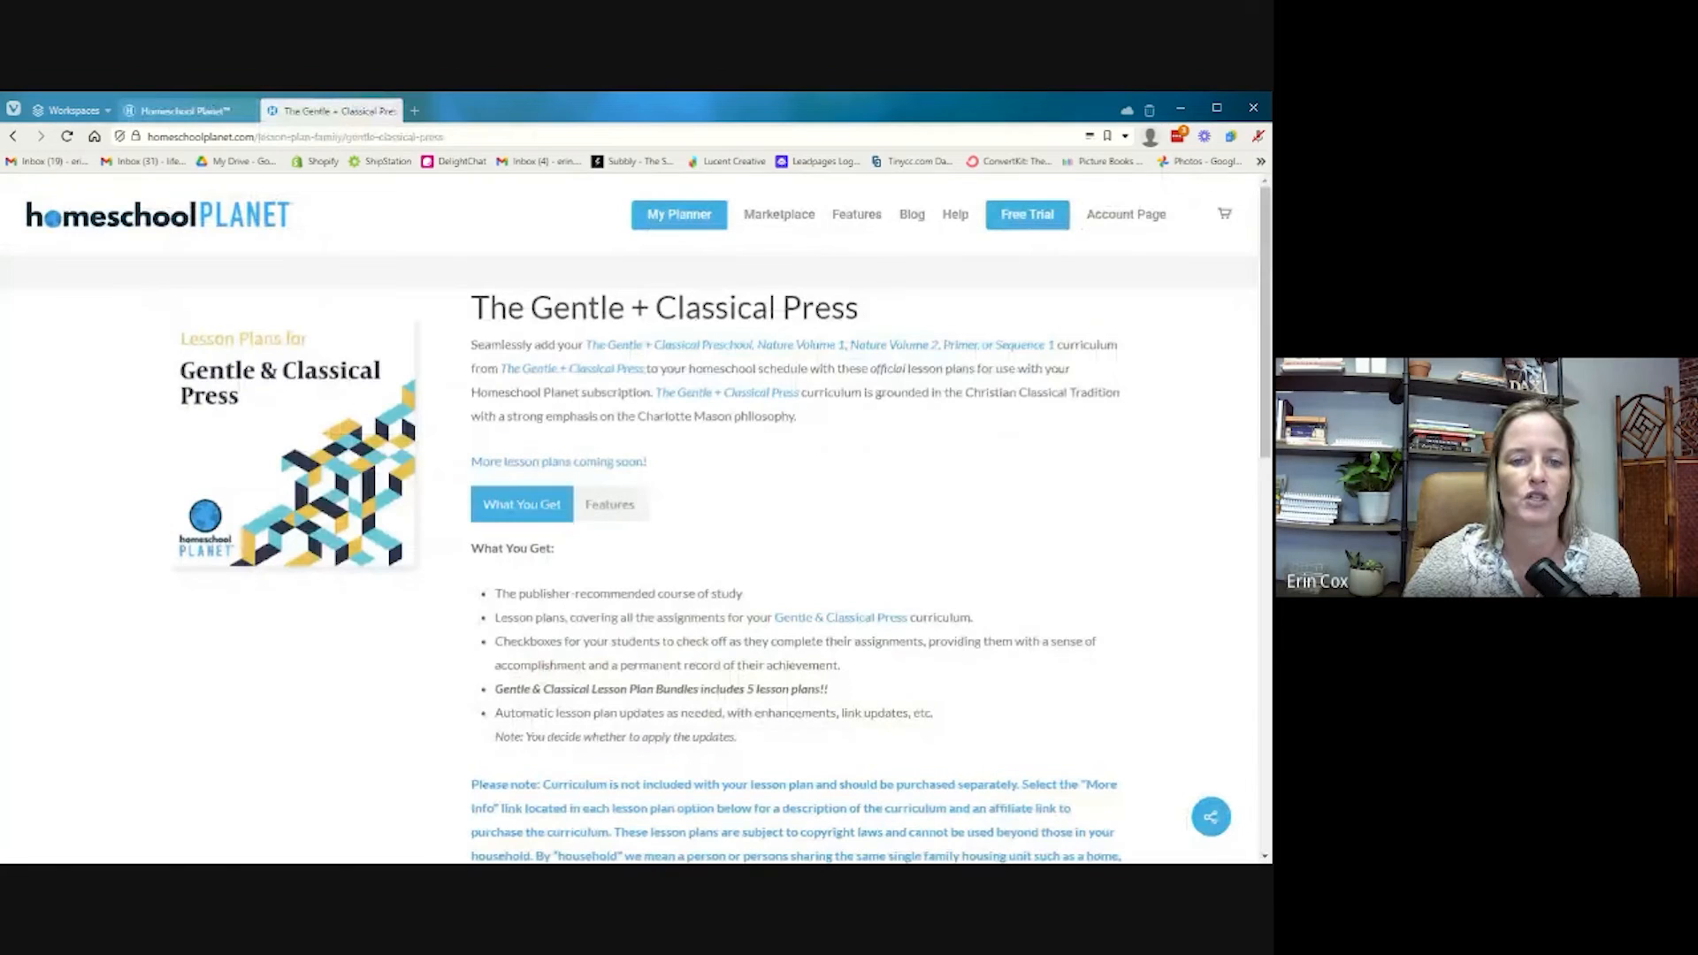
pyautogui.click(181, 110)
pyautogui.moveTo(173, 216)
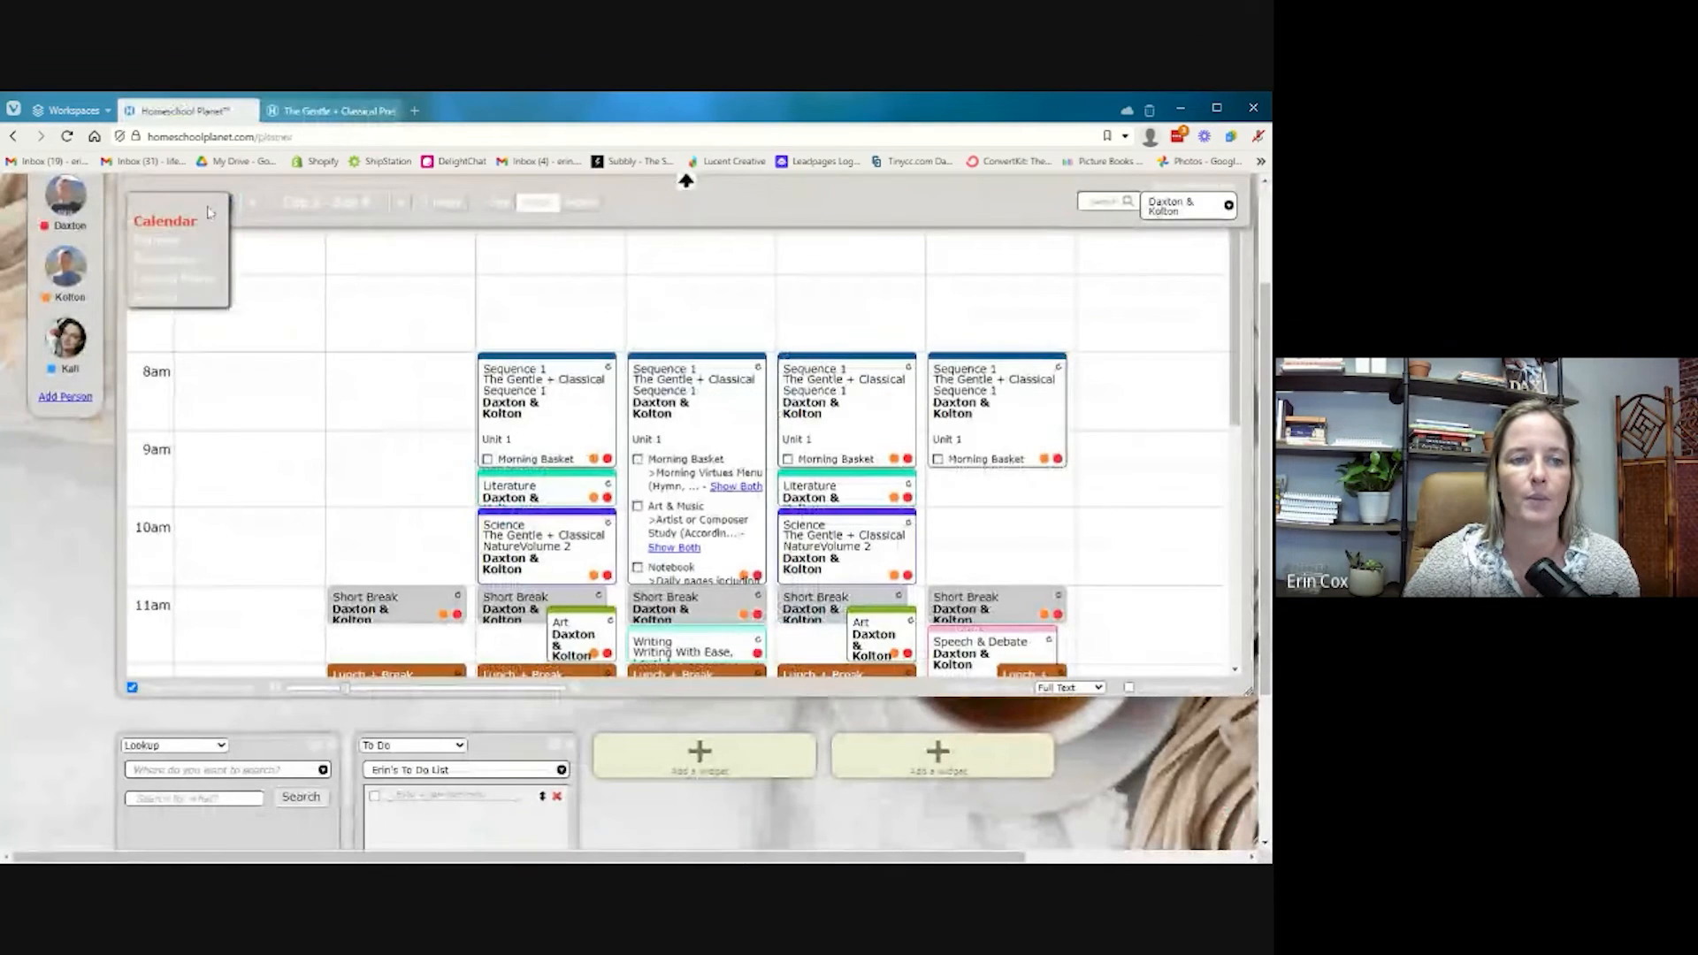
pyautogui.click(175, 285)
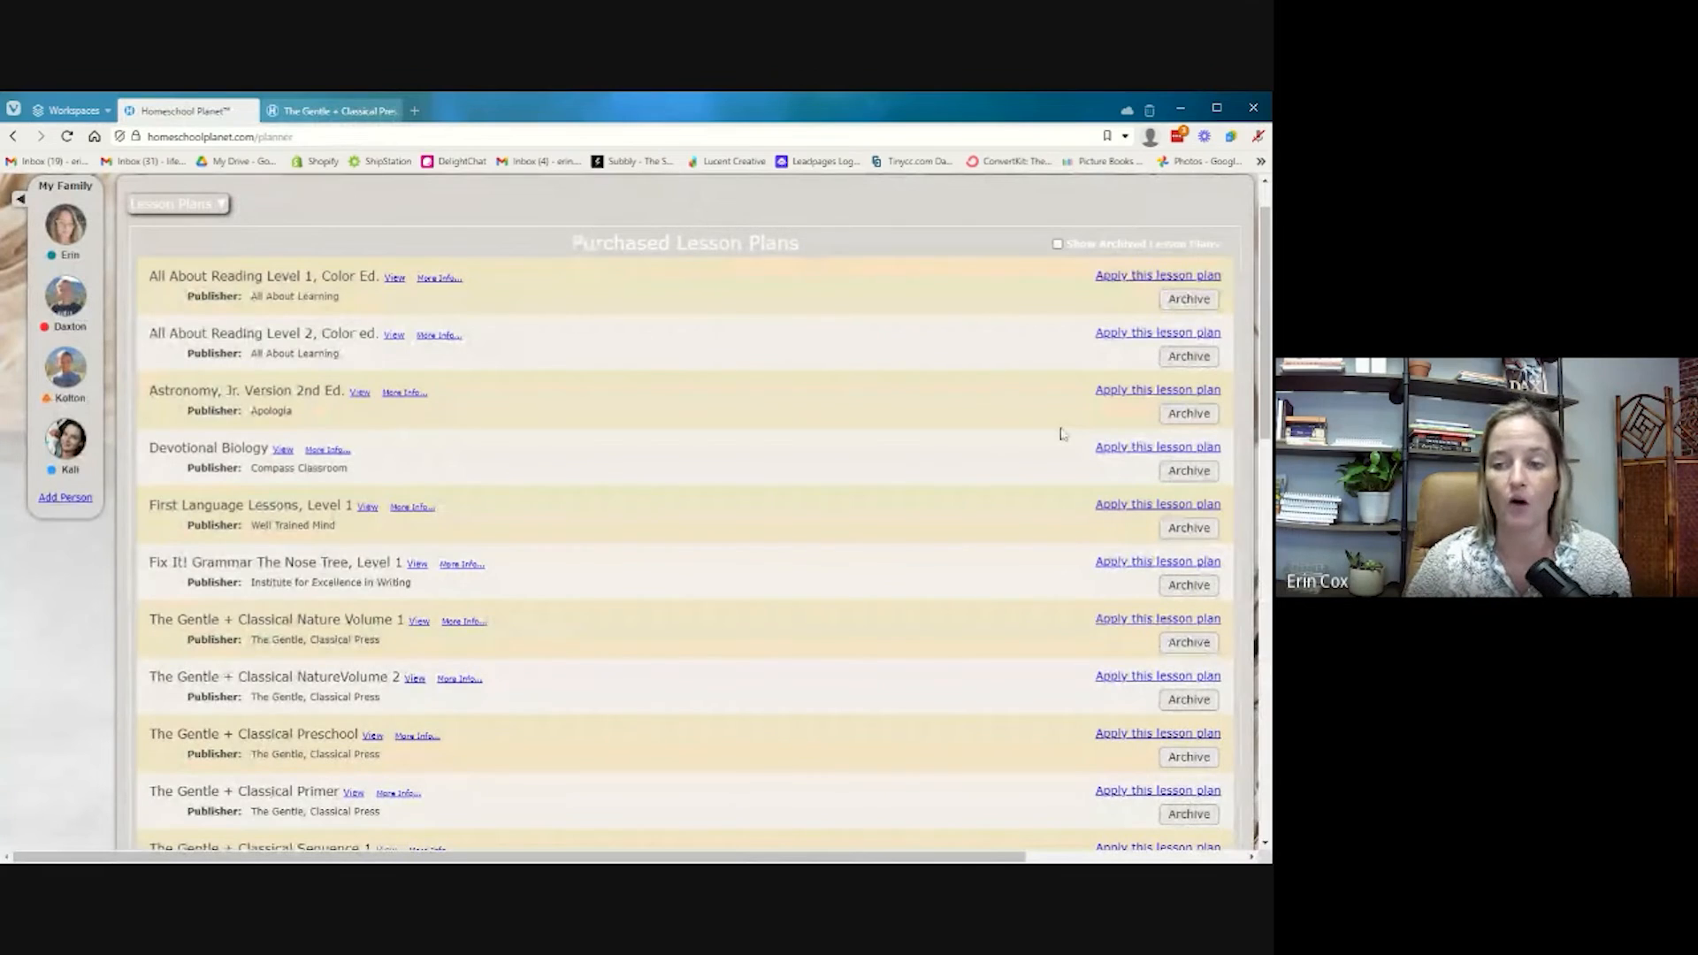
# Show the week of Sep 3 - Sep 9 in the Planner view and examine Tuesday's classes and assignments
pyautogui.moveTo(176, 205)
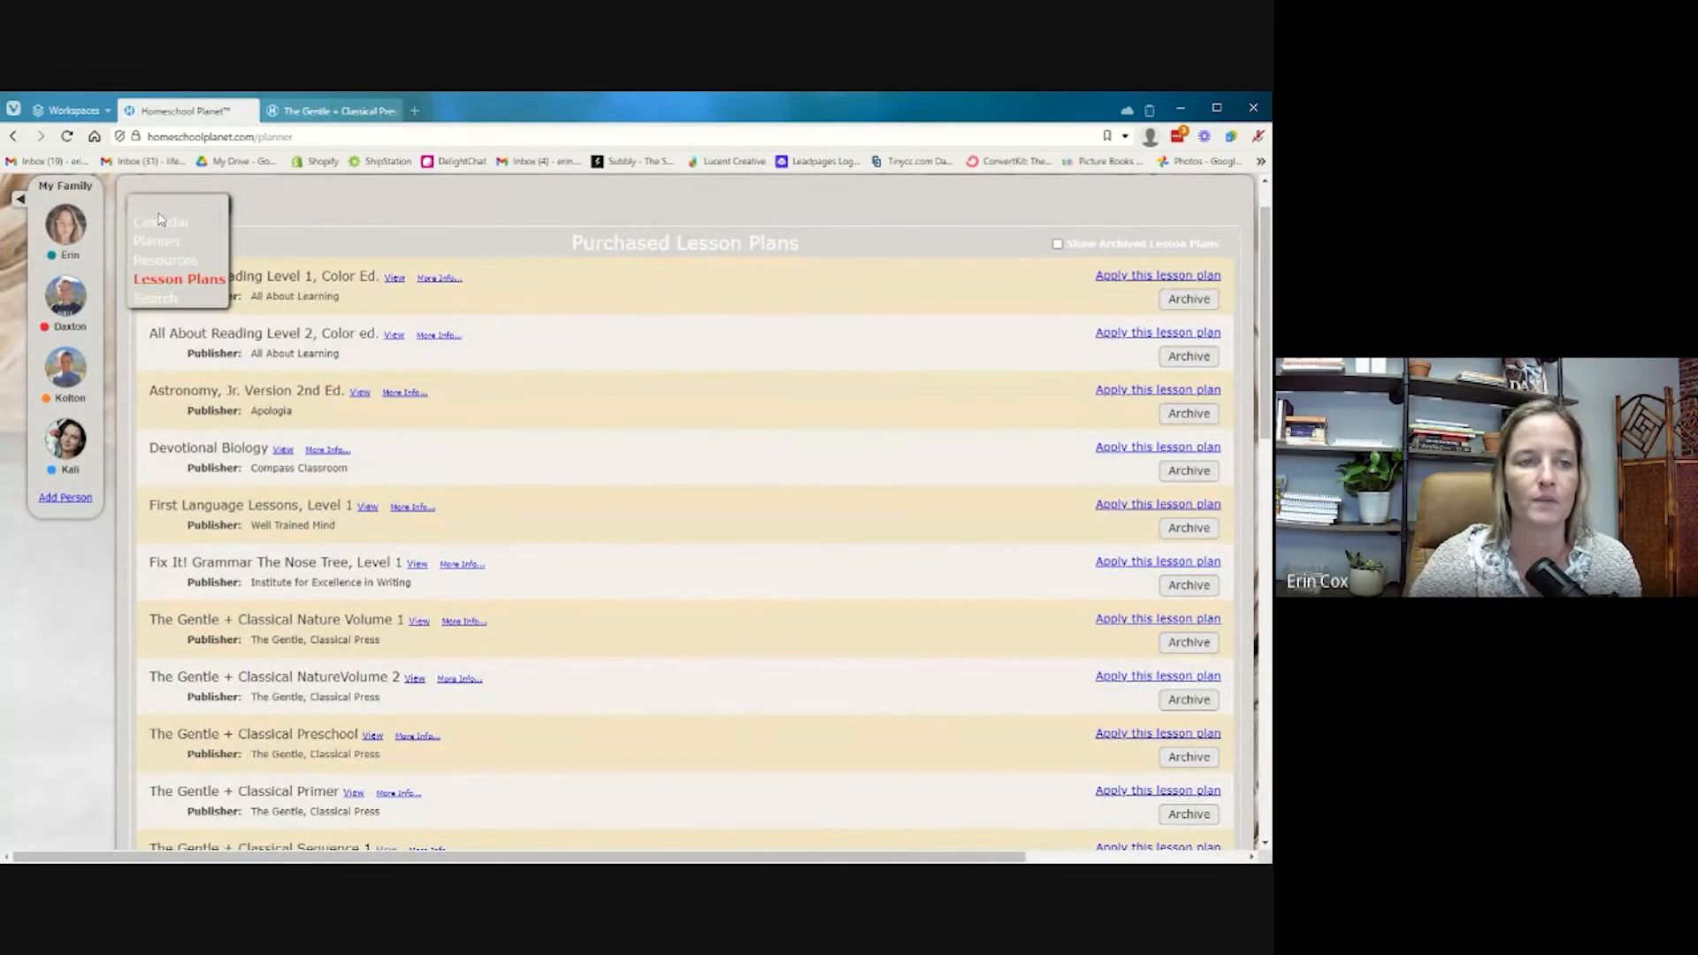
pyautogui.click(157, 244)
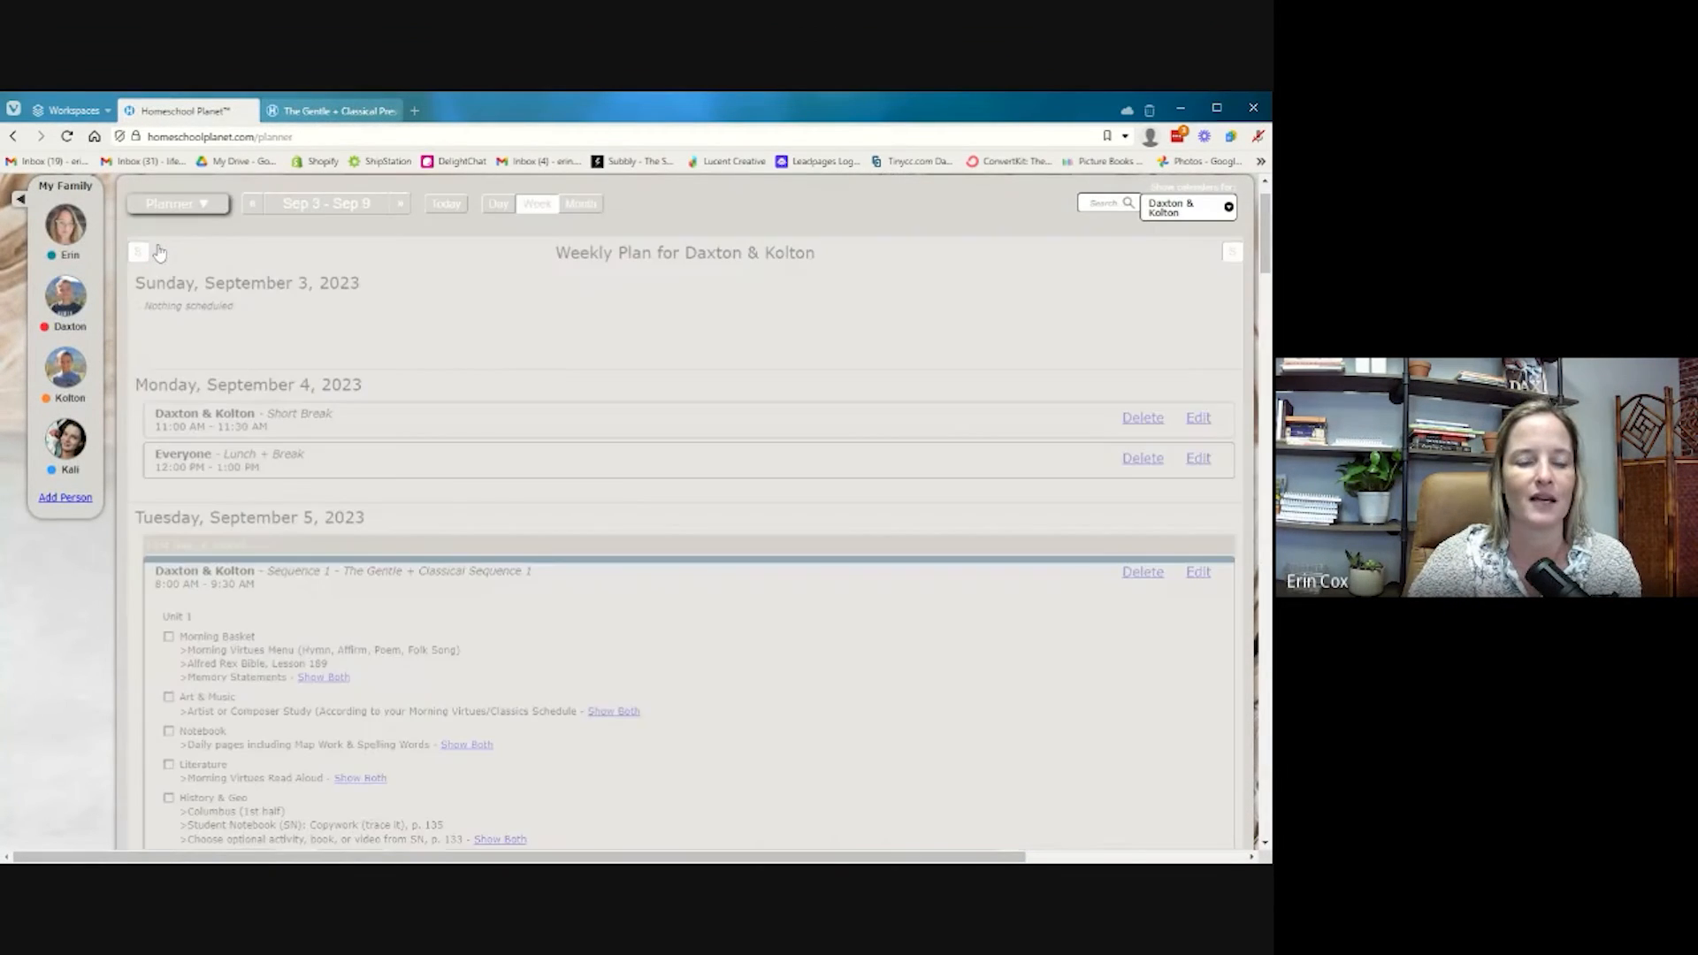
pyautogui.scroll(-3, 521, 575)
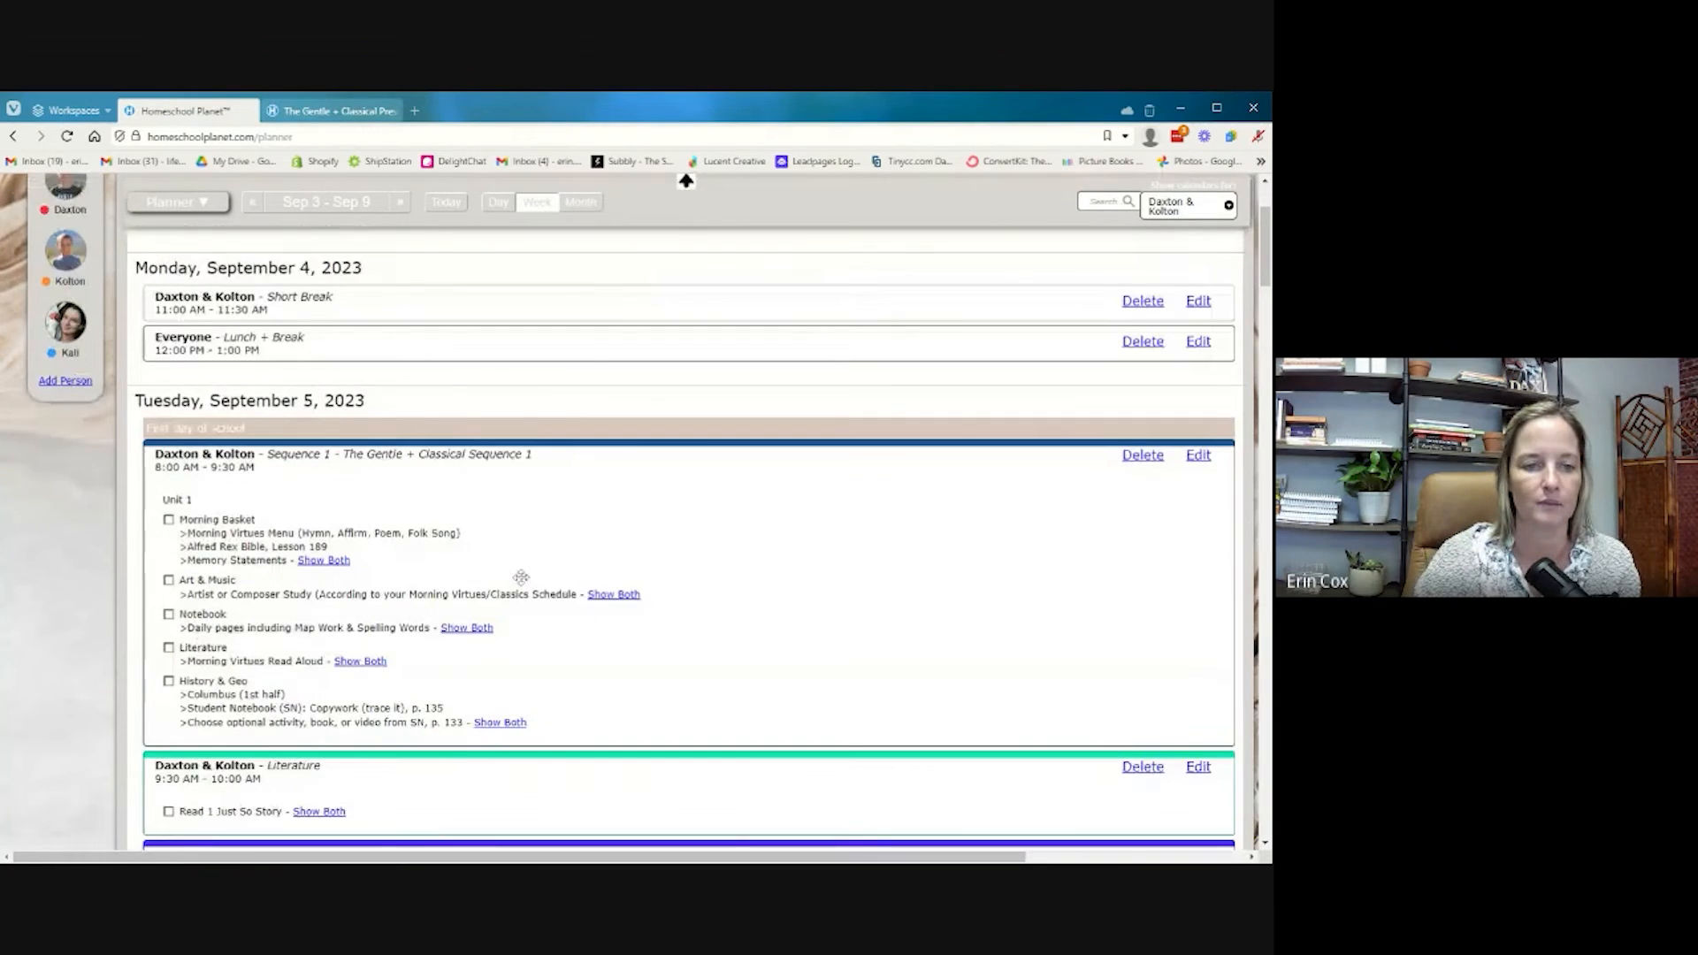
pyautogui.scroll(1, 834, 649)
pyautogui.scroll(-2, 834, 649)
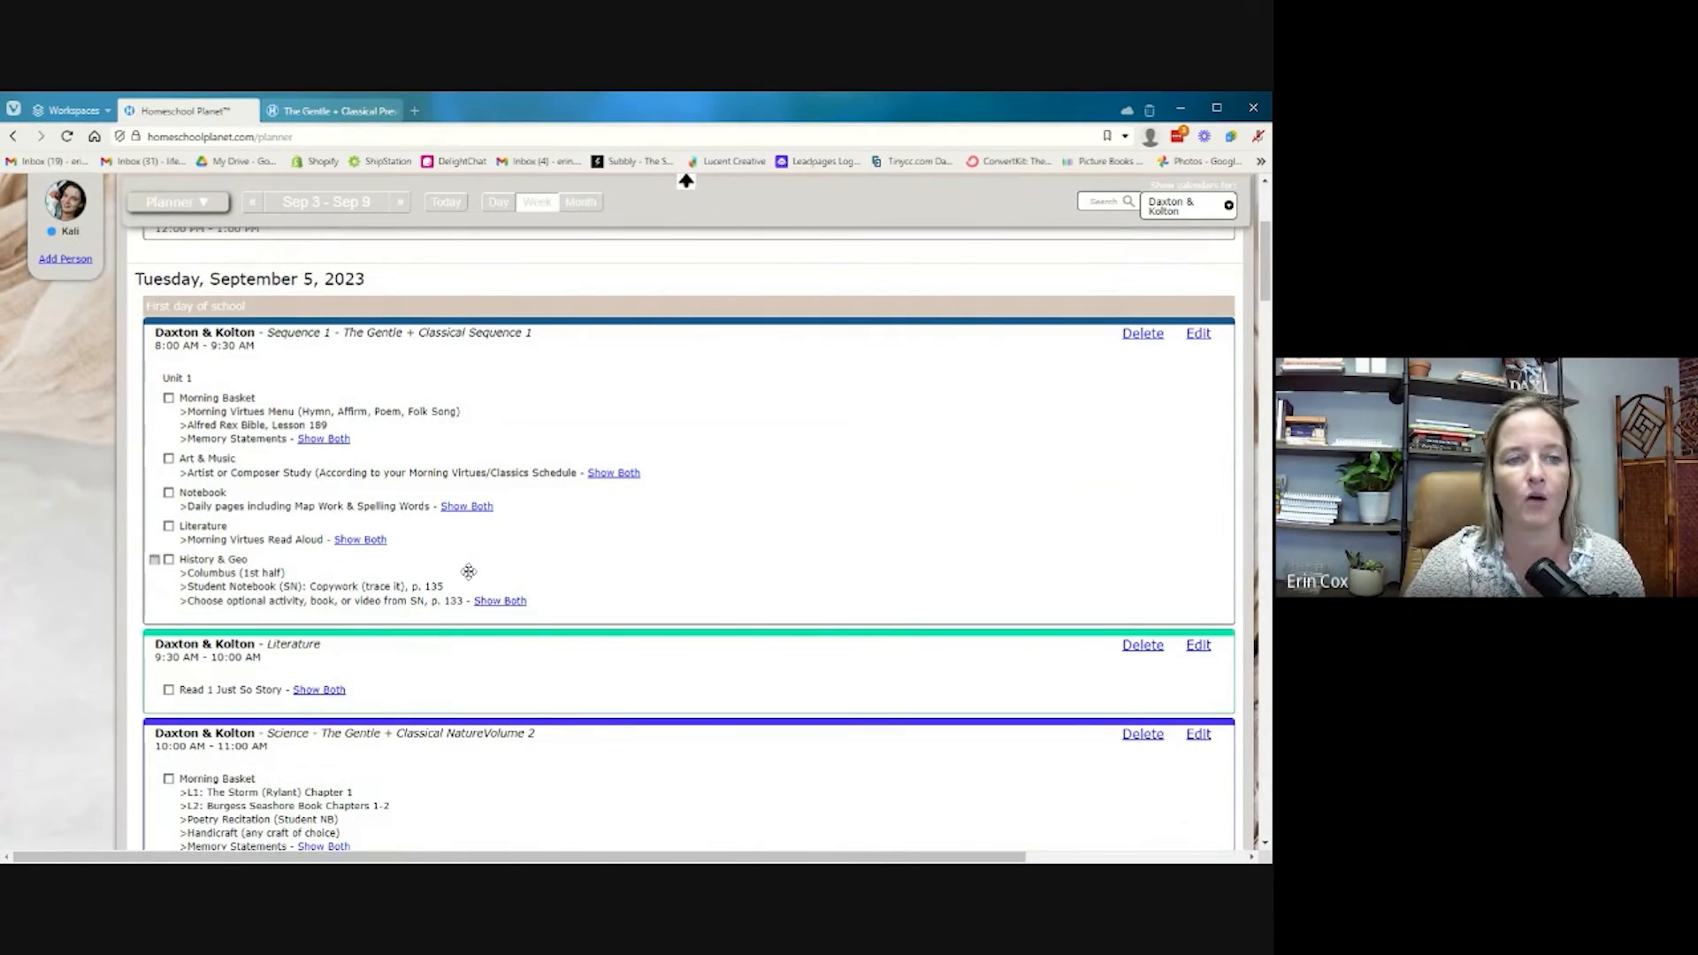
pyautogui.scroll(-1, 478, 605)
pyautogui.scroll(-8, 479, 605)
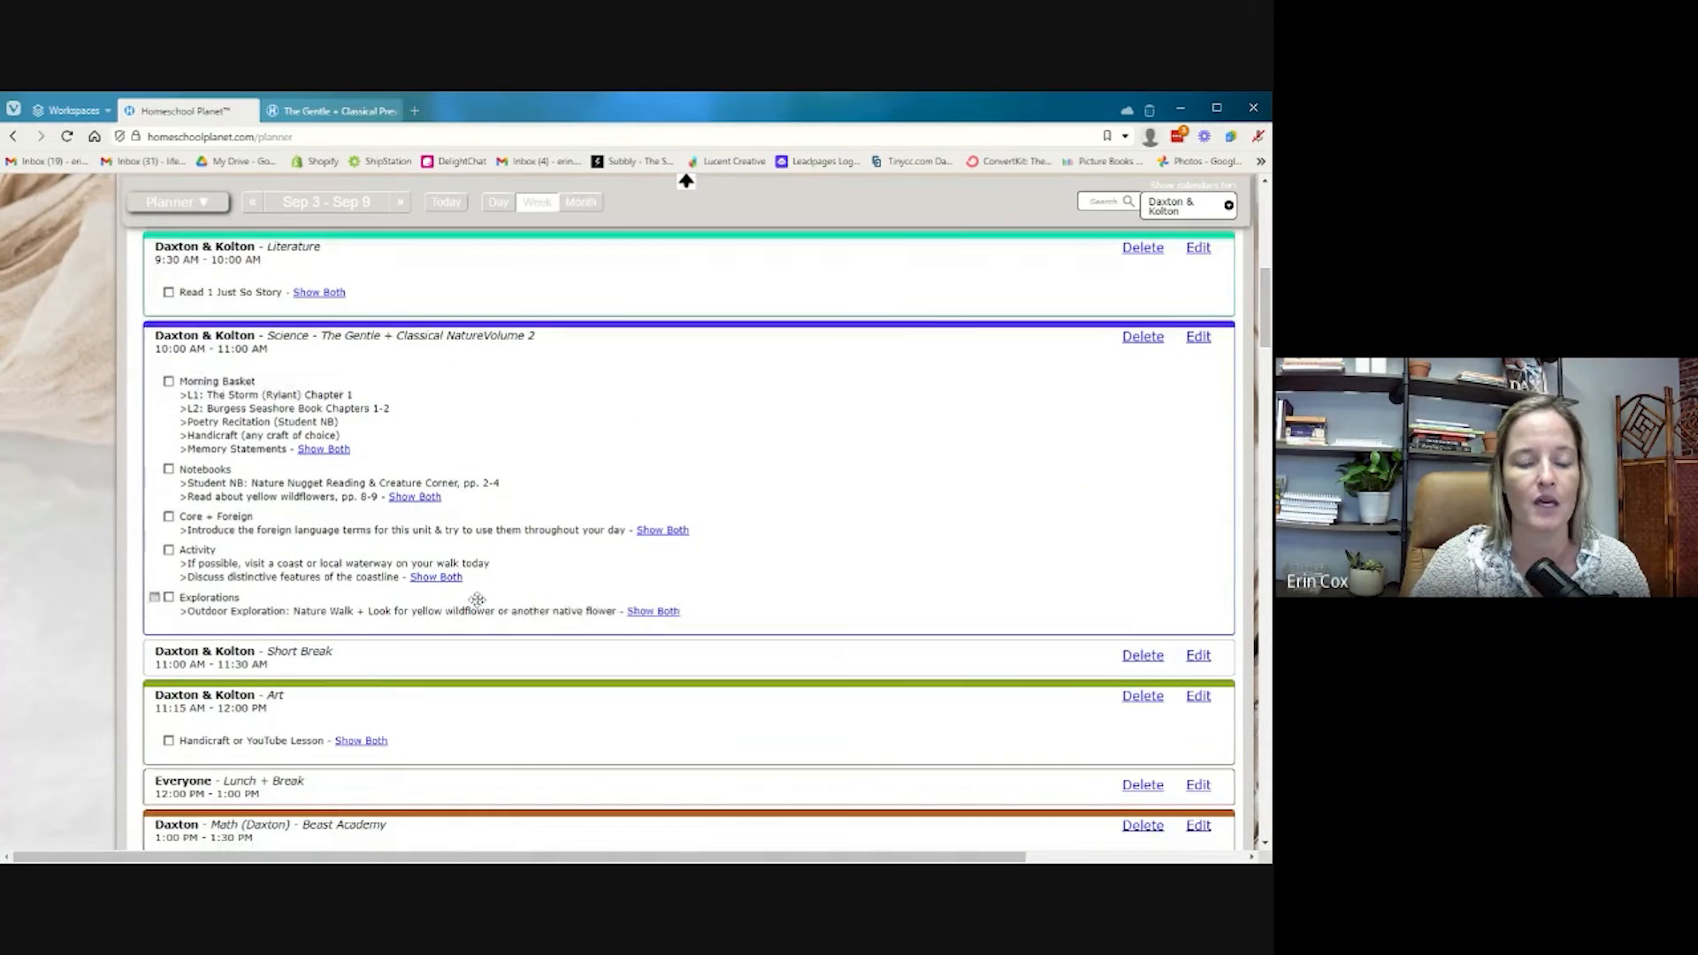
pyautogui.scroll(-8, 473, 566)
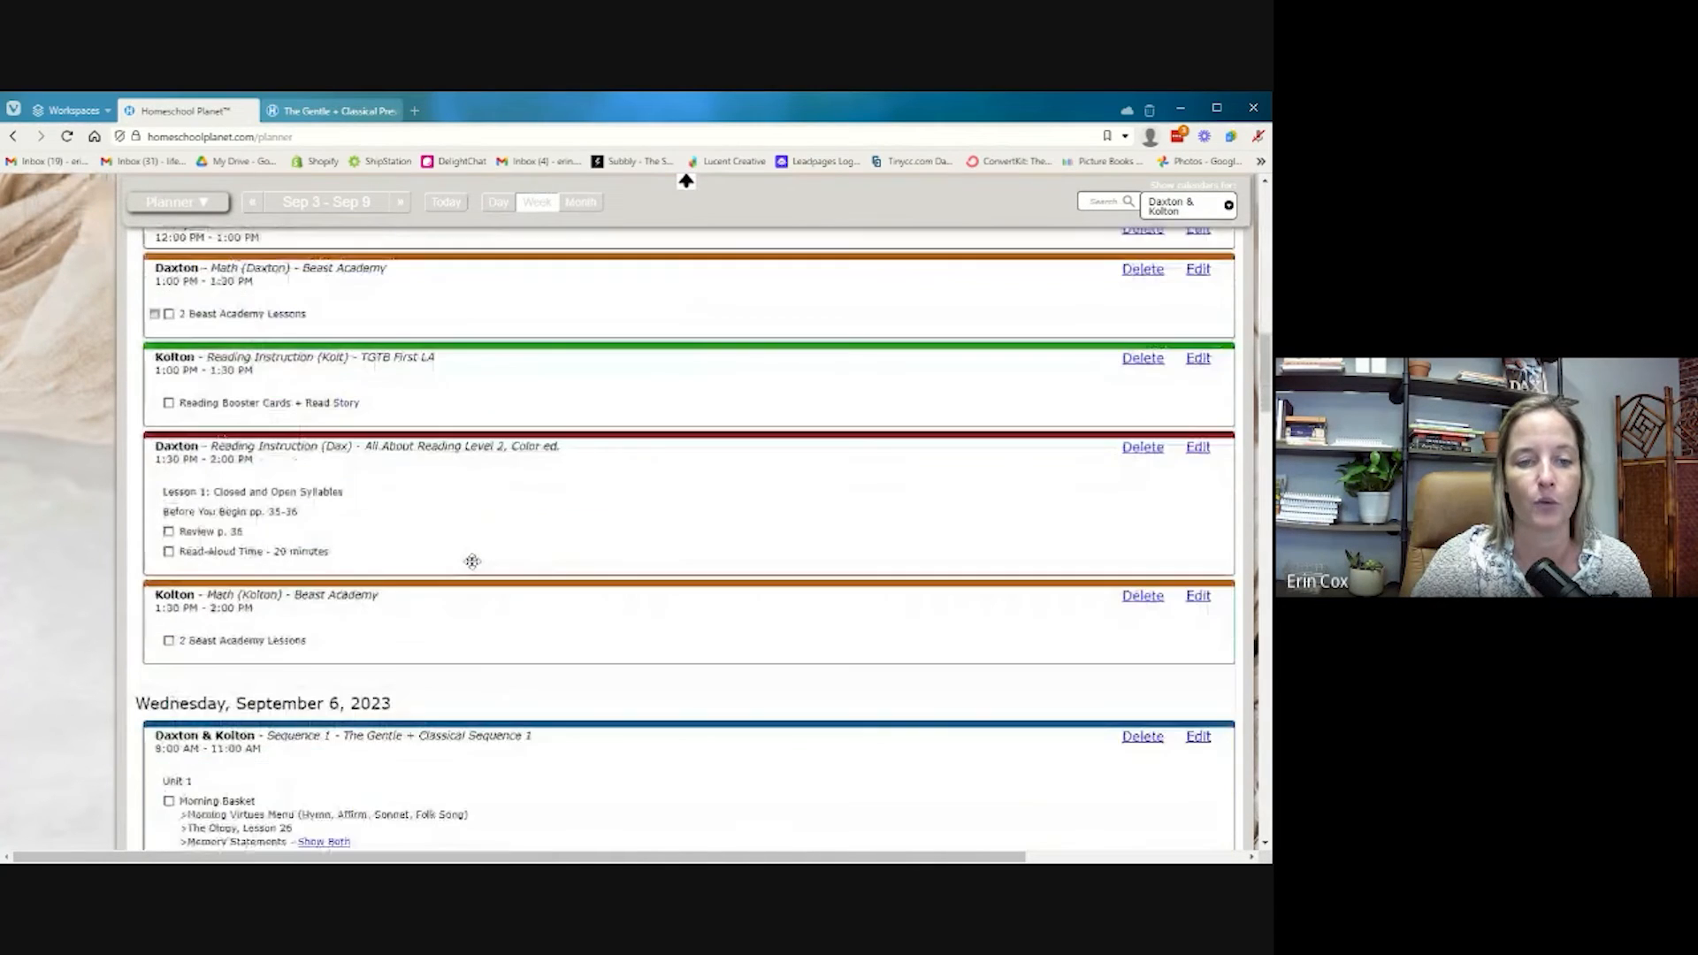
# Examine the classes and assignments for Wednesday, September 6 and Thursday, September 7 in the weekly planner
pyautogui.scroll(-5, 472, 563)
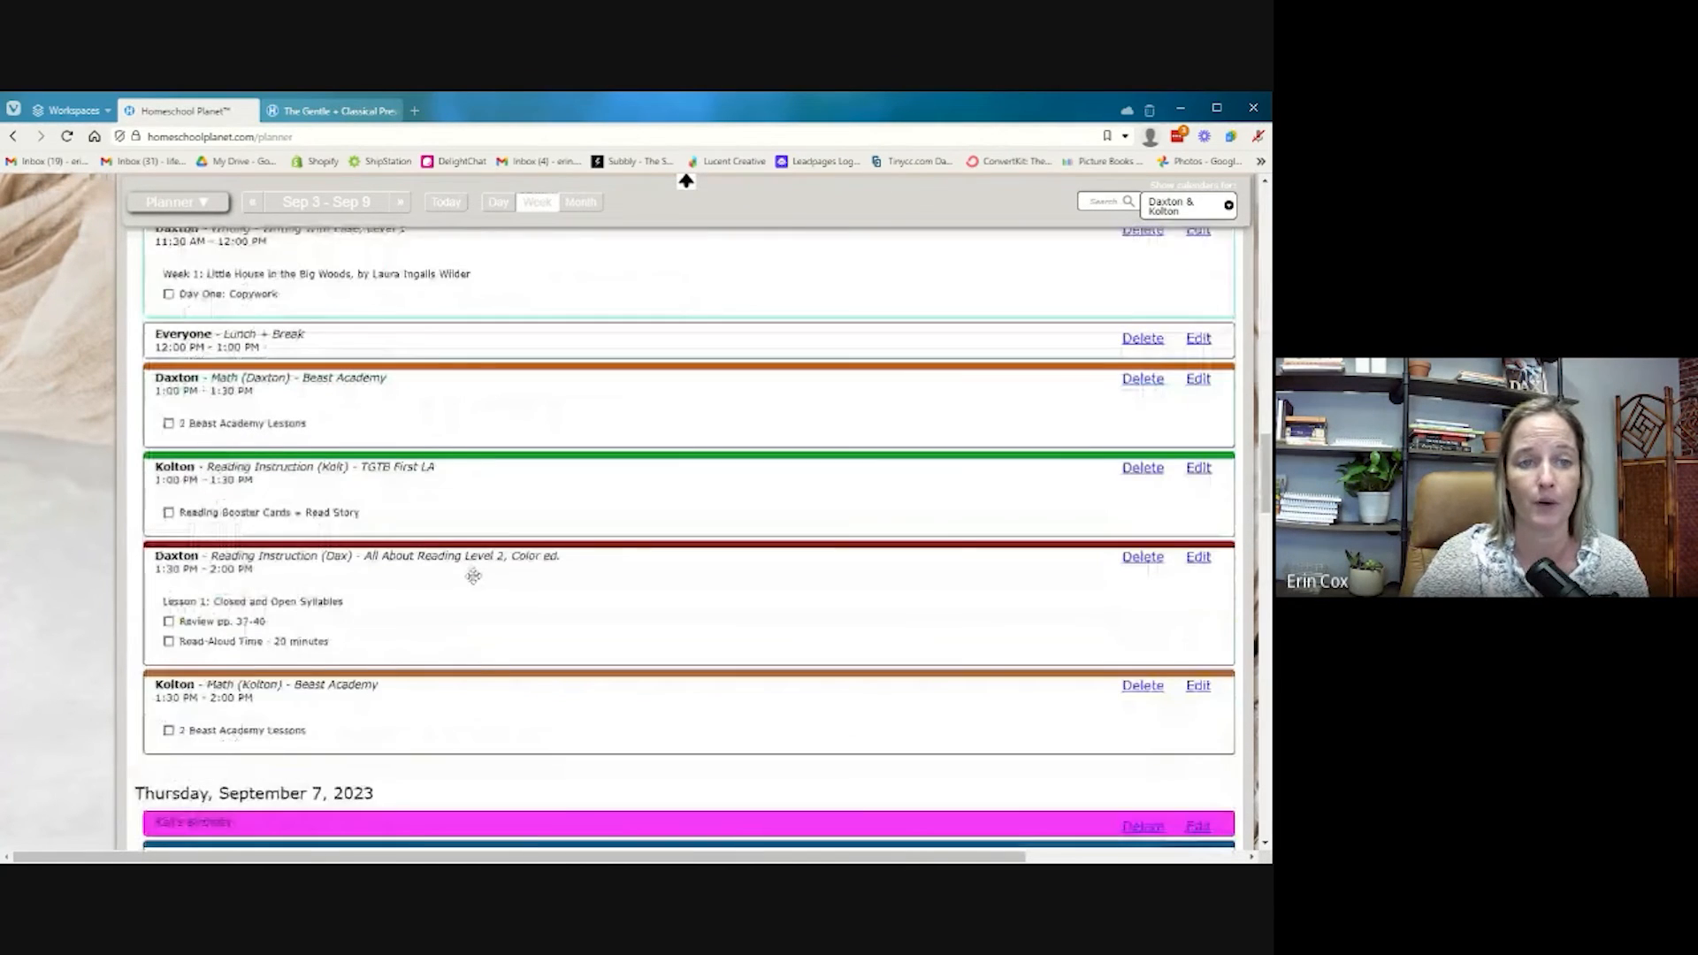
pyautogui.scroll(-5, 483, 646)
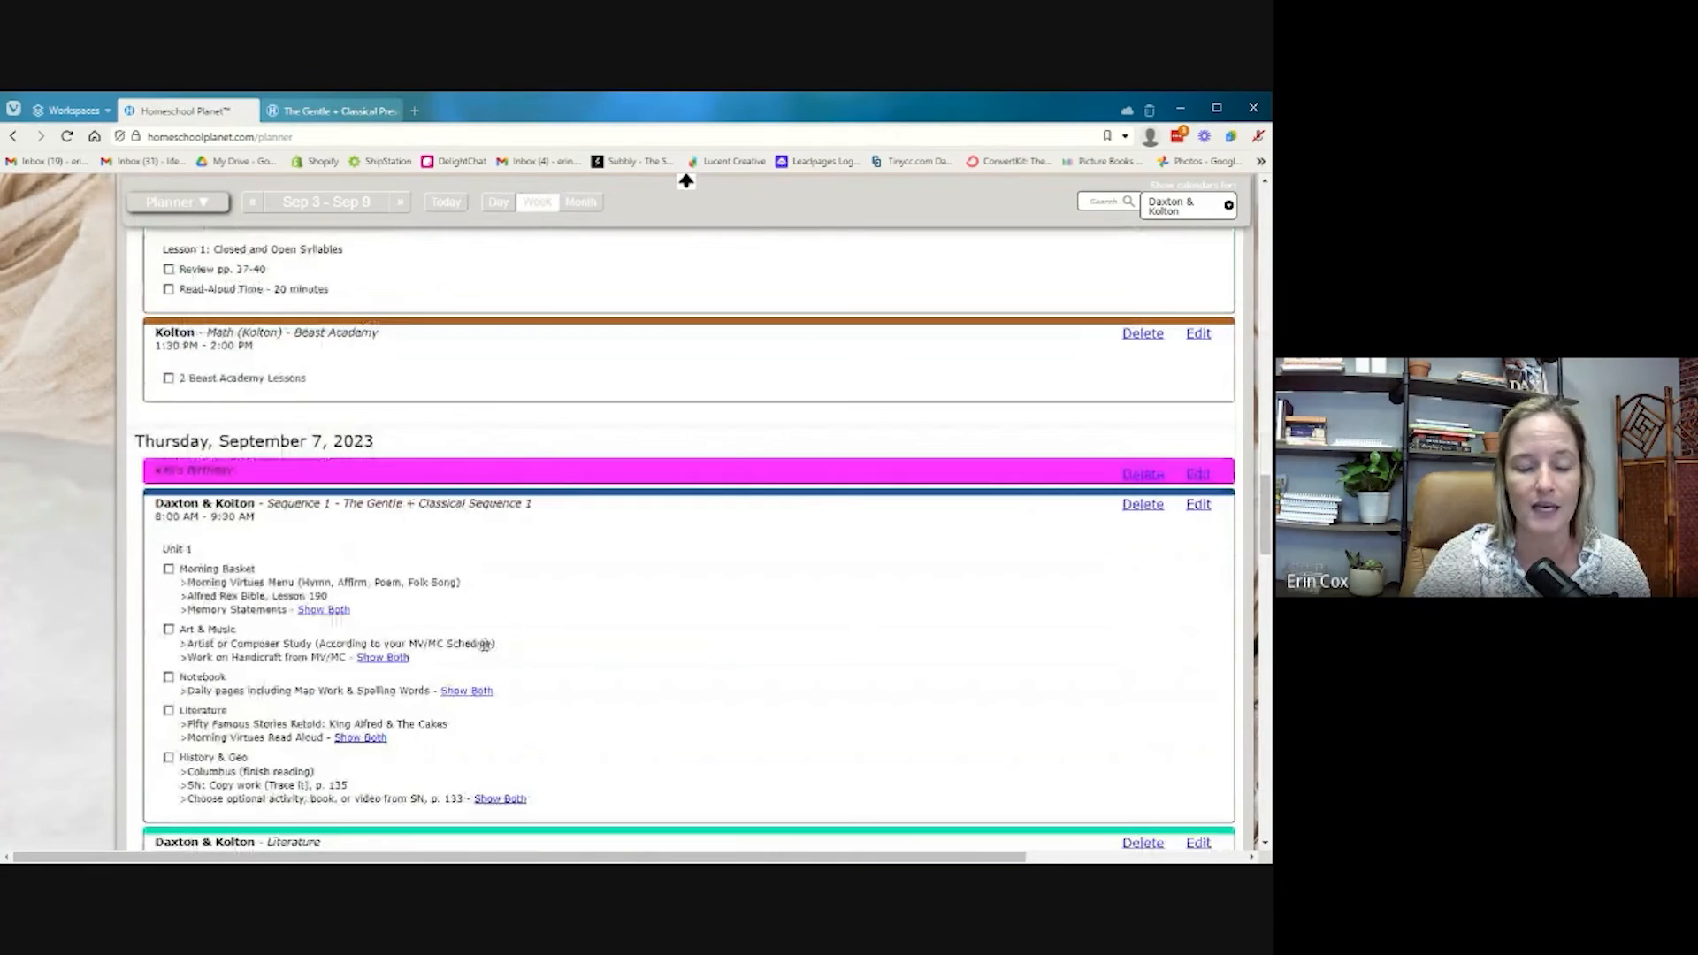
pyautogui.scroll(-1, 610, 585)
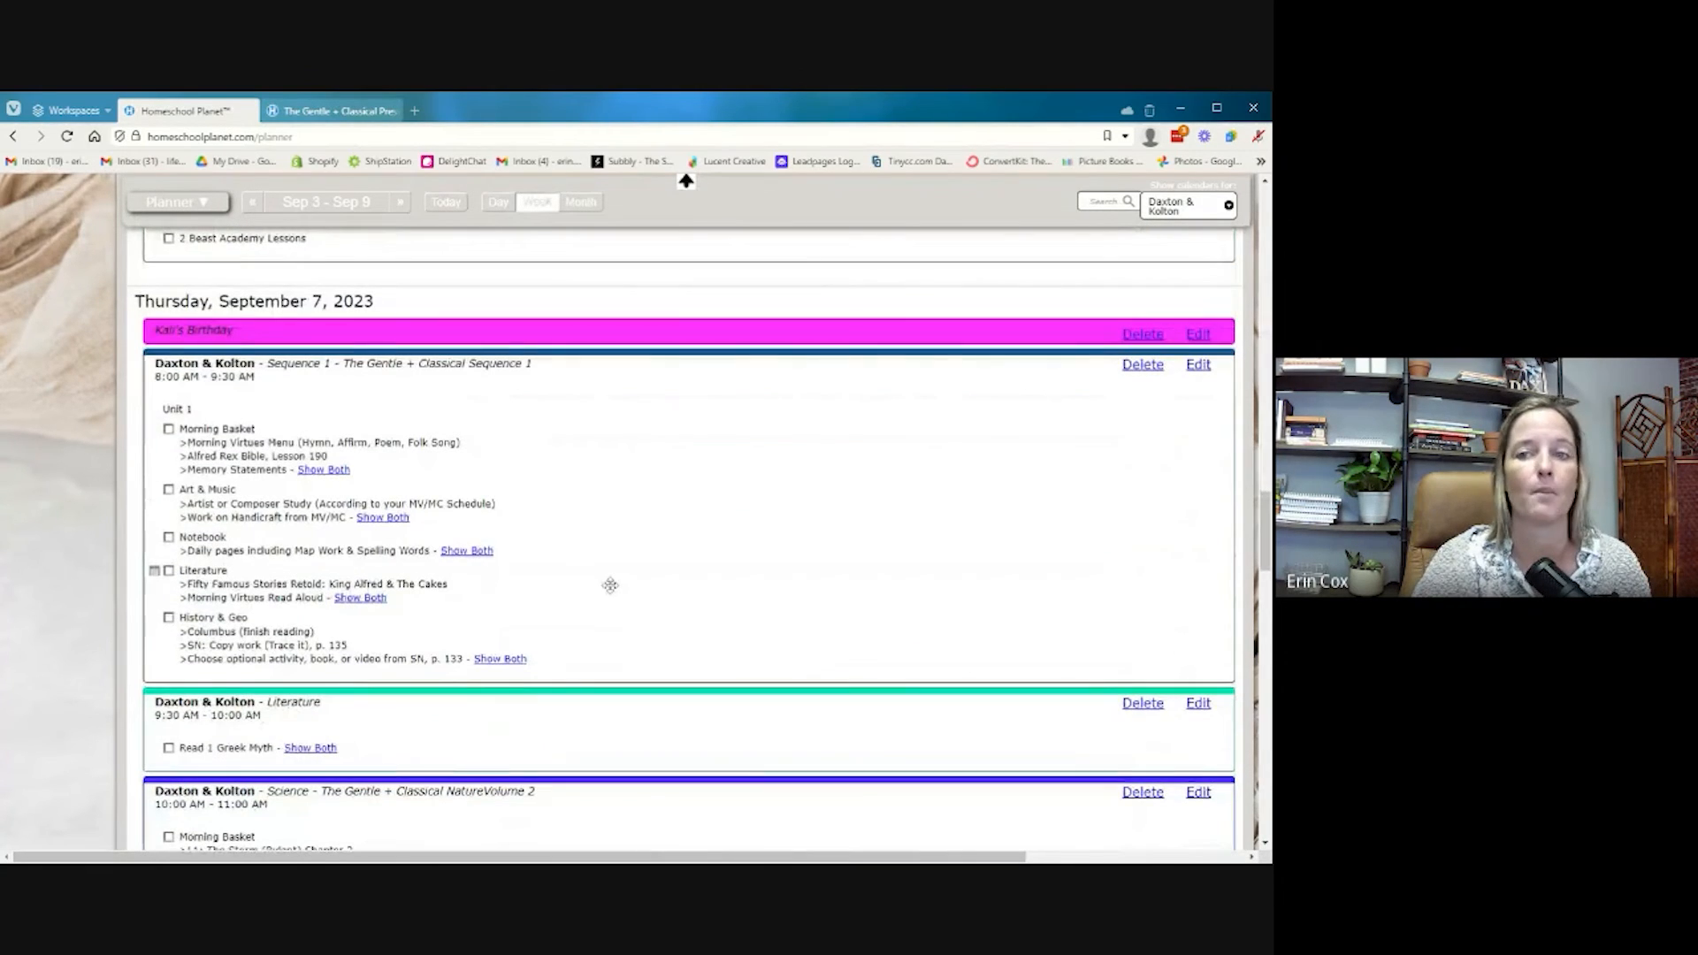
# View the list of lesson plans and return to the weekly calendar for Sep 3 - Sep 9
pyautogui.moveTo(213, 208)
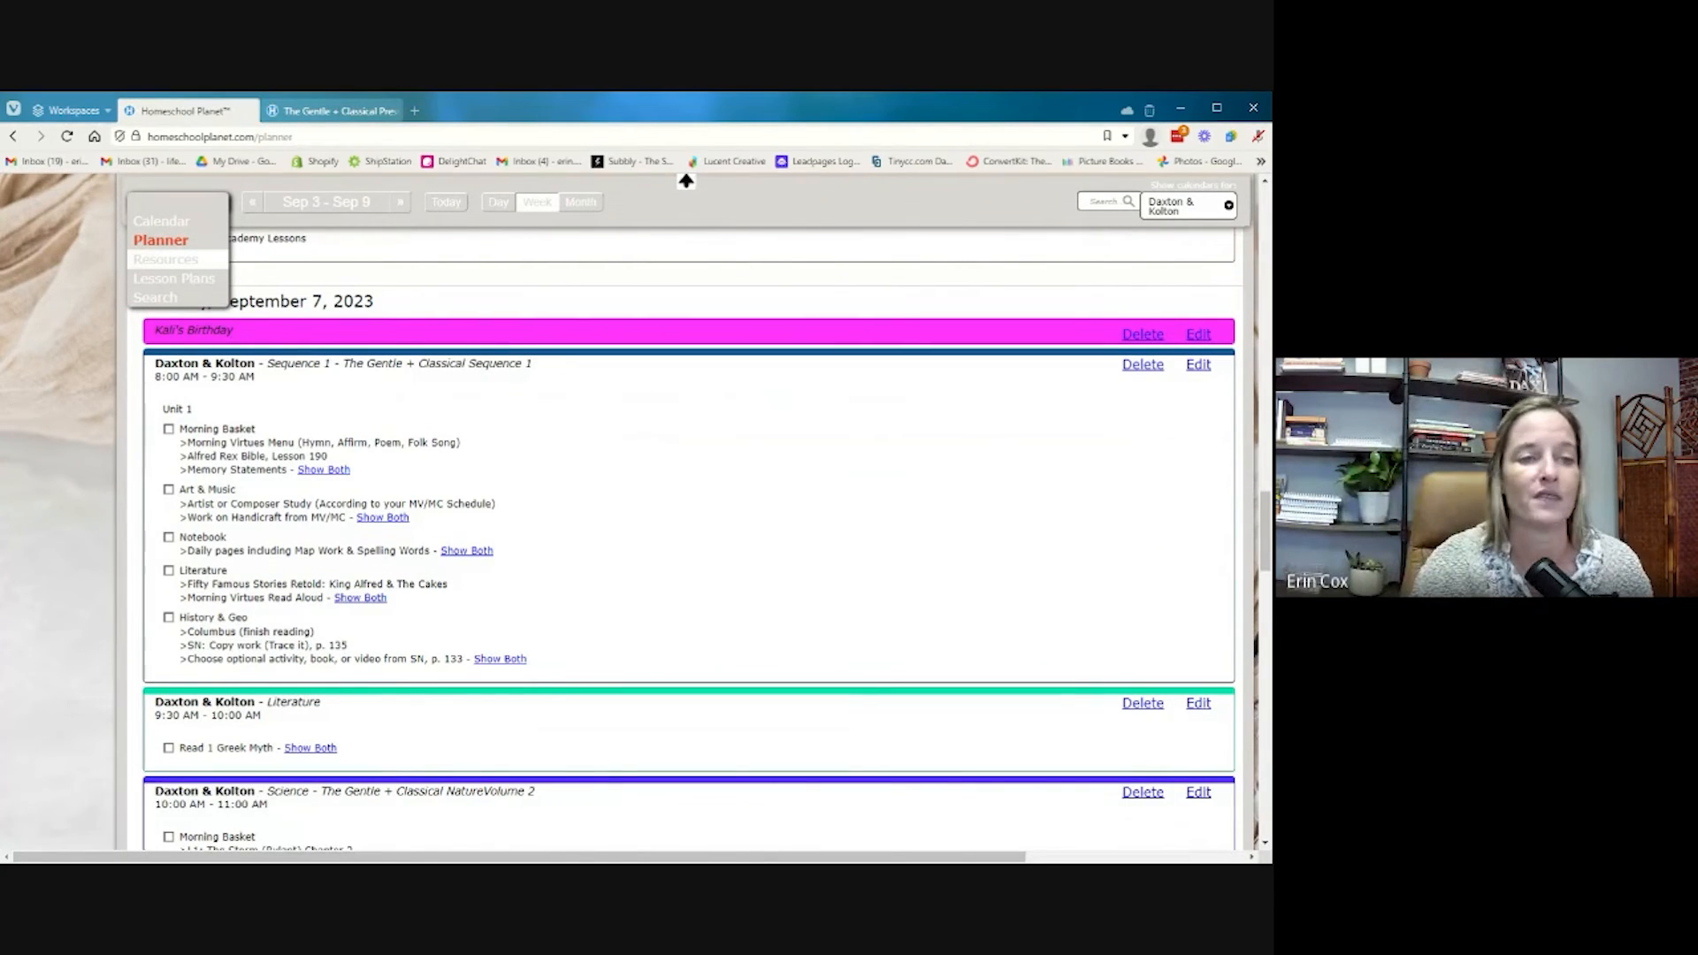
pyautogui.click(200, 267)
pyautogui.click(180, 323)
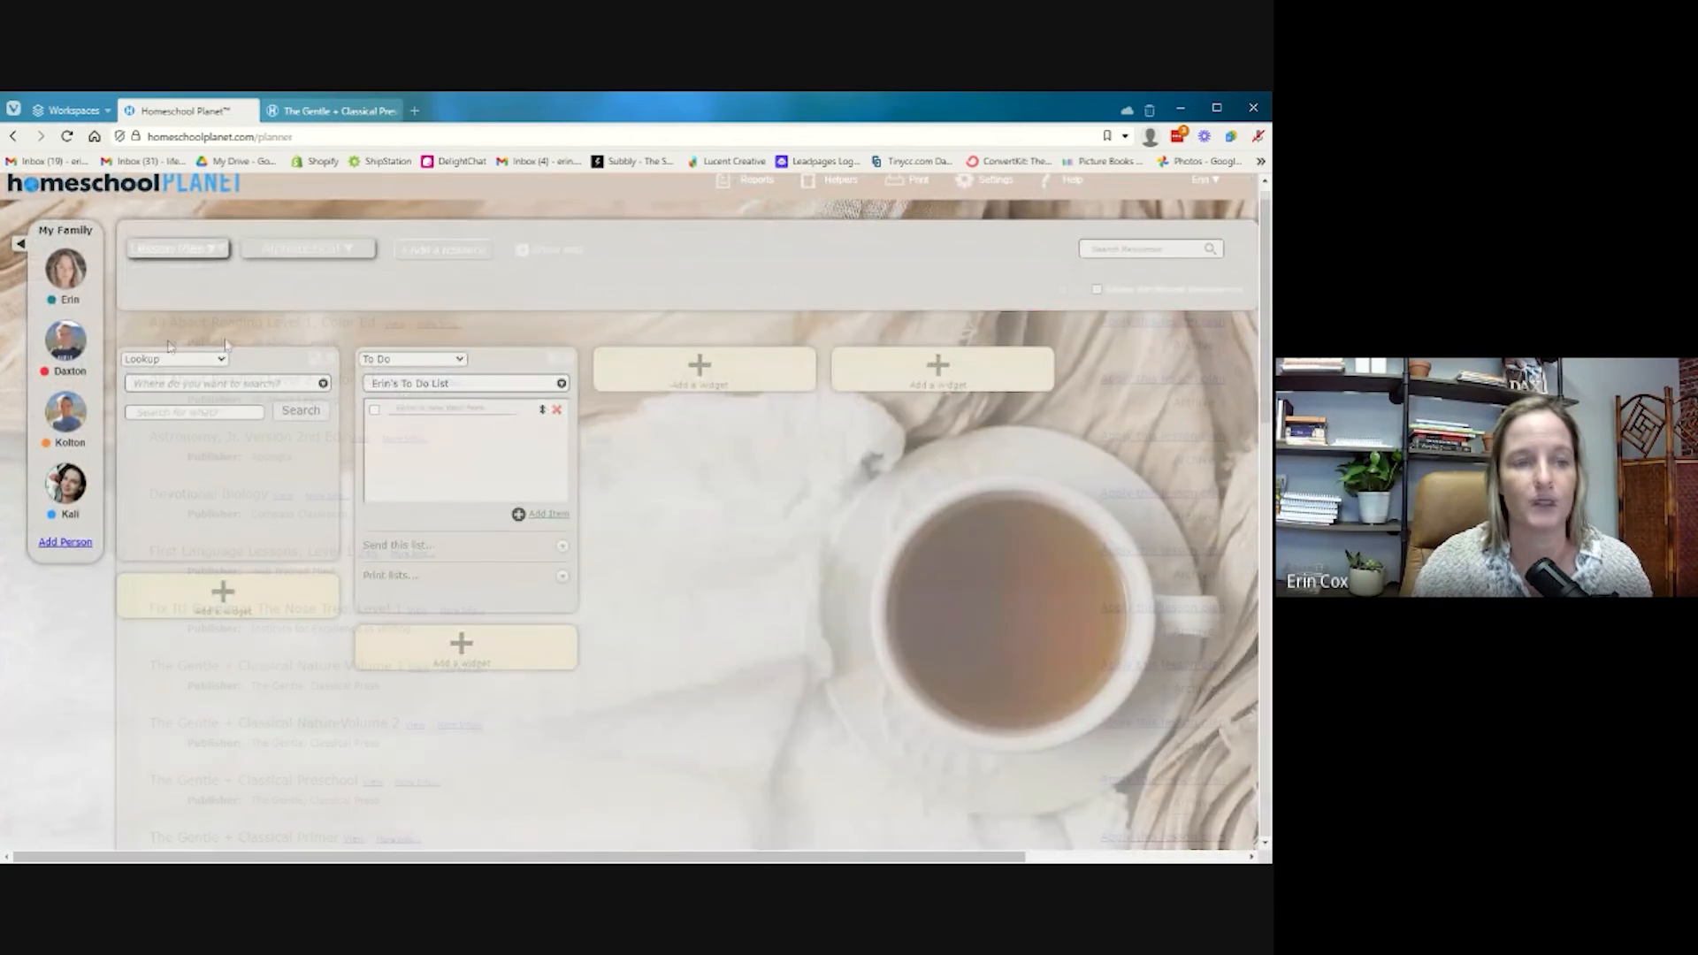
pyautogui.moveTo(184, 254)
pyautogui.click(182, 274)
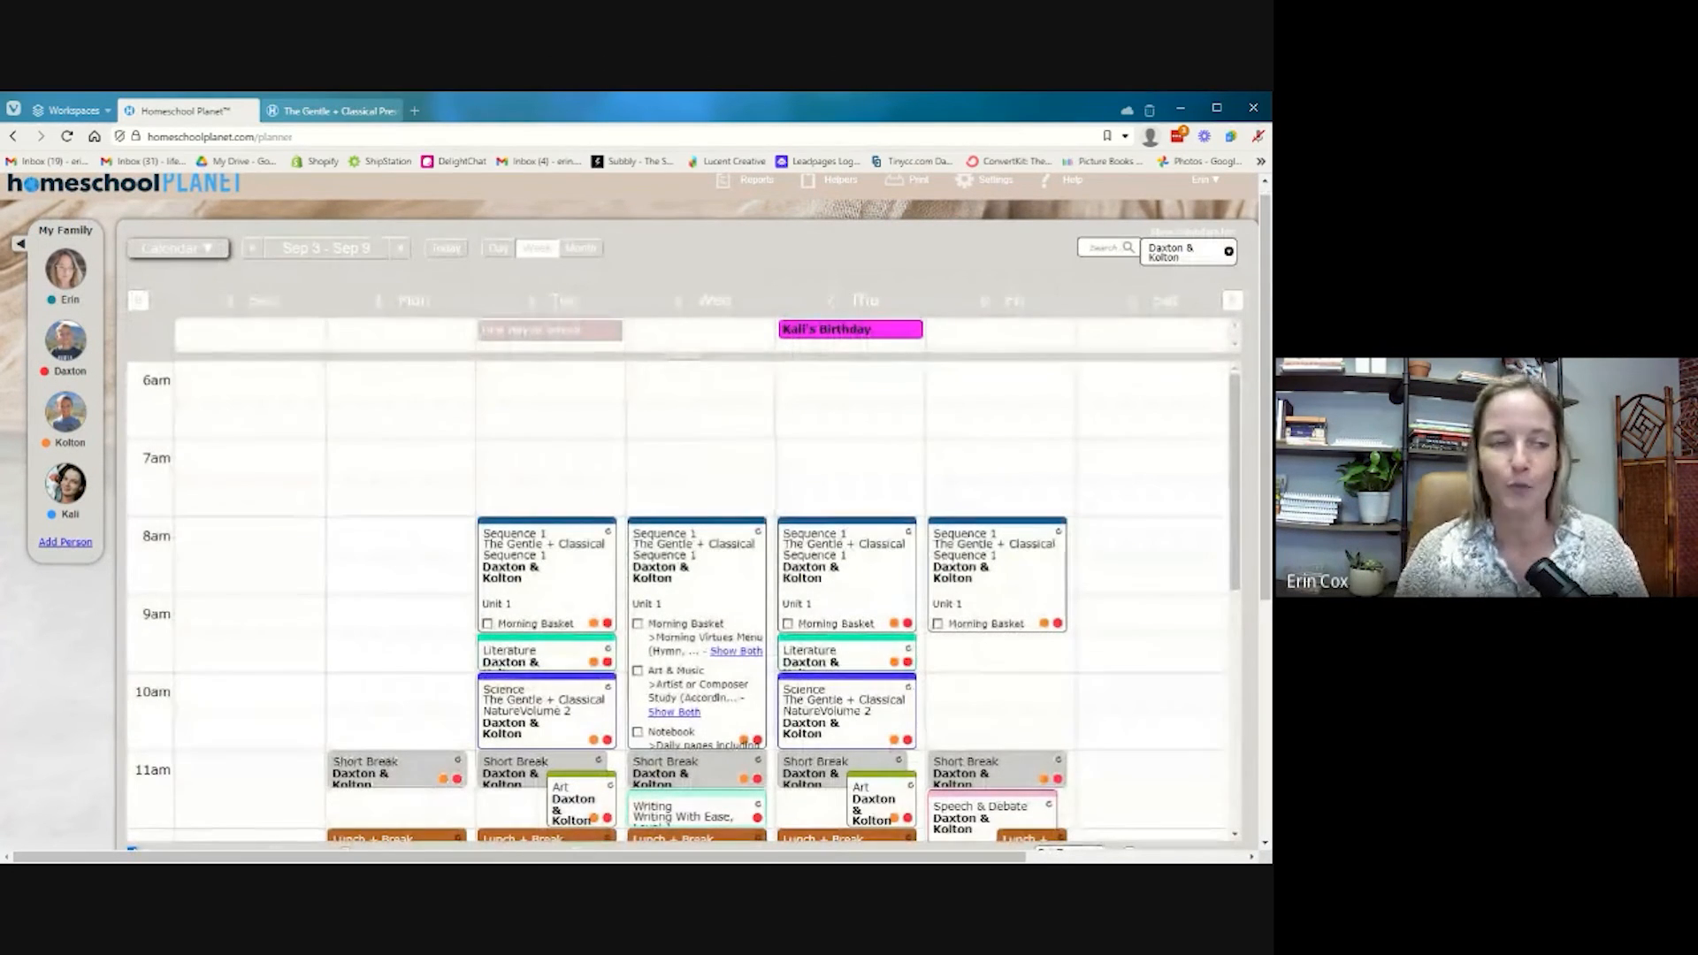